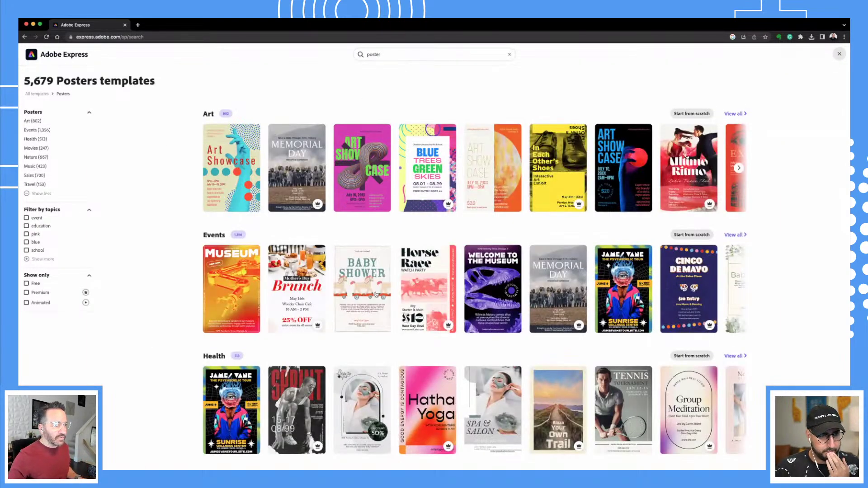
# Browse the poster templates, then search for 'poster summer' to narrow the results.
pyautogui.moveTo(377, 297)
pyautogui.scroll(-3, 392, 342)
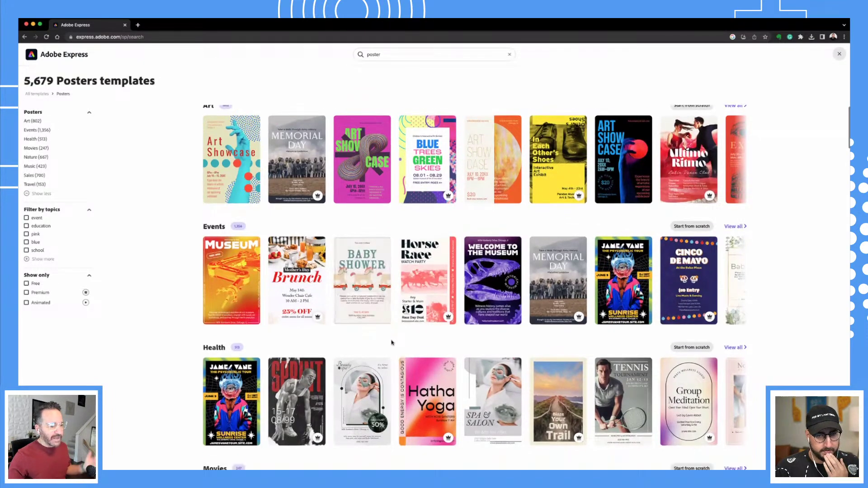
pyautogui.scroll(-5, 392, 342)
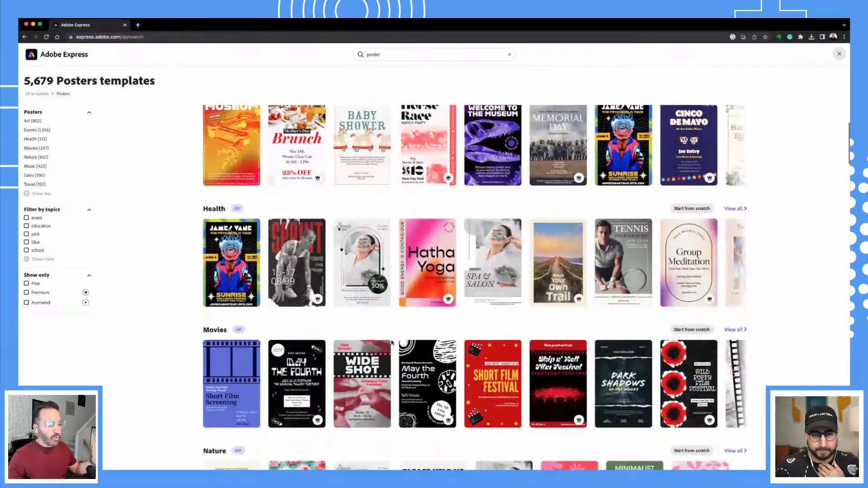
pyautogui.scroll(-4, 391, 342)
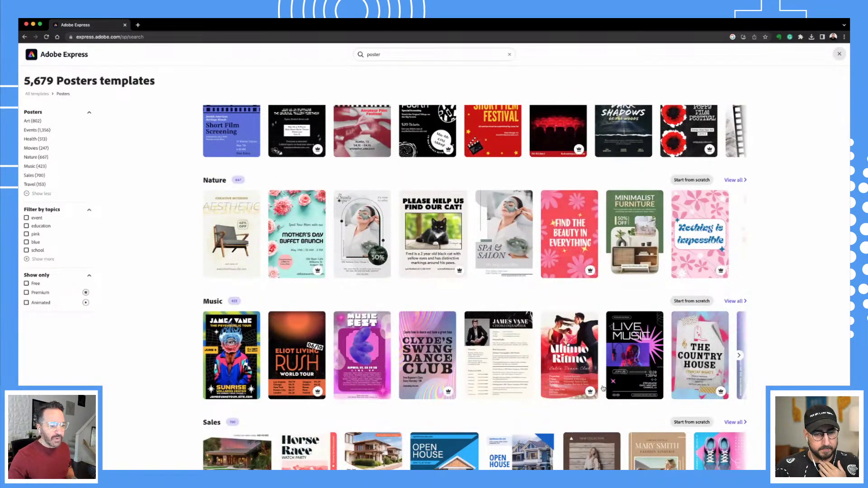
pyautogui.scroll(-3, 682, 364)
pyautogui.scroll(-4, 603, 386)
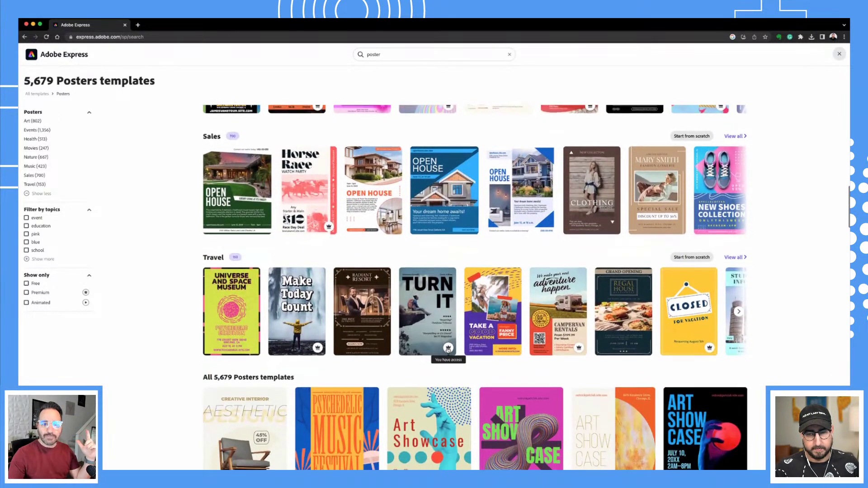
pyautogui.scroll(-2, 447, 351)
pyautogui.scroll(5, 447, 351)
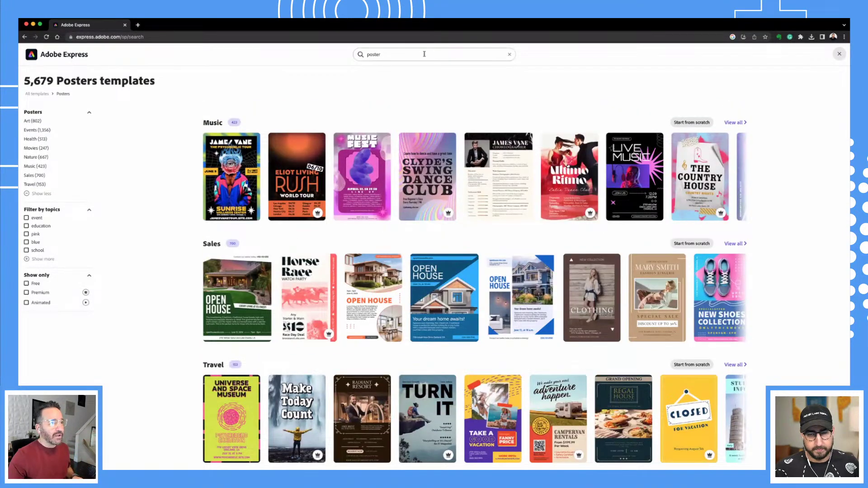
pyautogui.click(424, 54)
pyautogui.write('poster event')
pyautogui.press('Return')
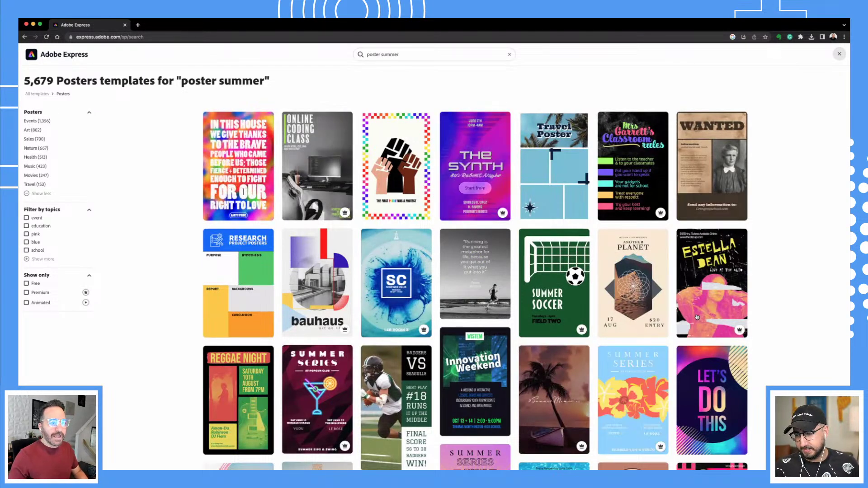
pyautogui.scroll(-2, 706, 334)
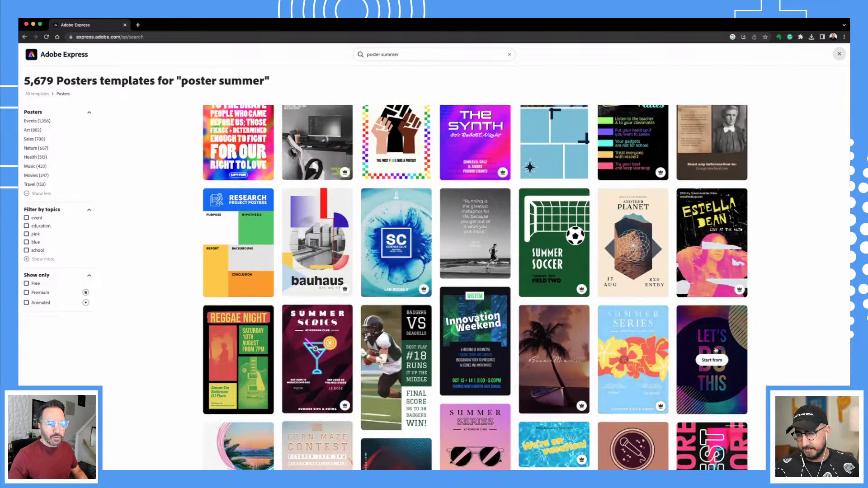
# Open the colourful 'Let's Do This' gradient poster template as a new design.
pyautogui.click(712, 360)
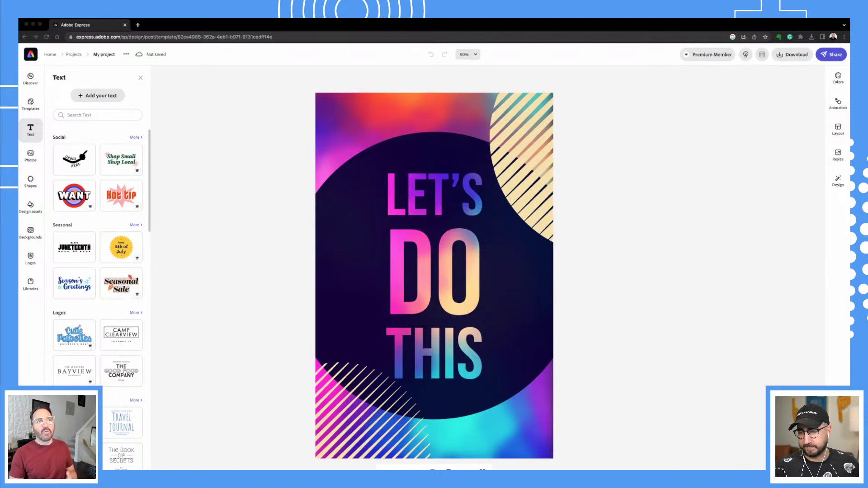
# Replace the LET'S DO THIS wording with the quote 'Believe you can and you're halfway there.'.
pyautogui.click(426, 280)
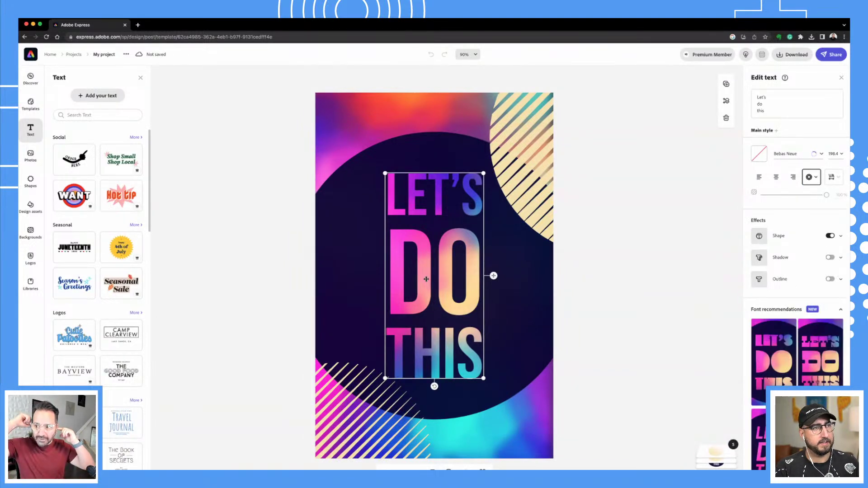
pyautogui.press('super+z')
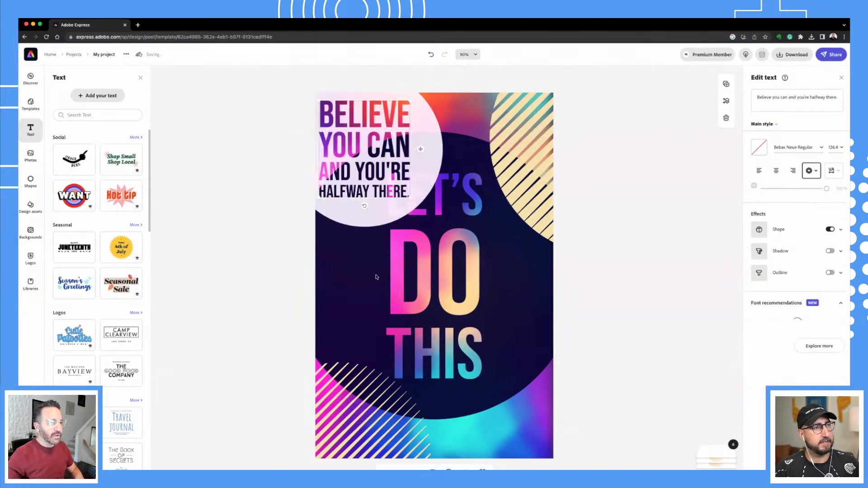
pyautogui.click(810, 107)
pyautogui.moveTo(779, 116); pyautogui.dragTo(747, 93)
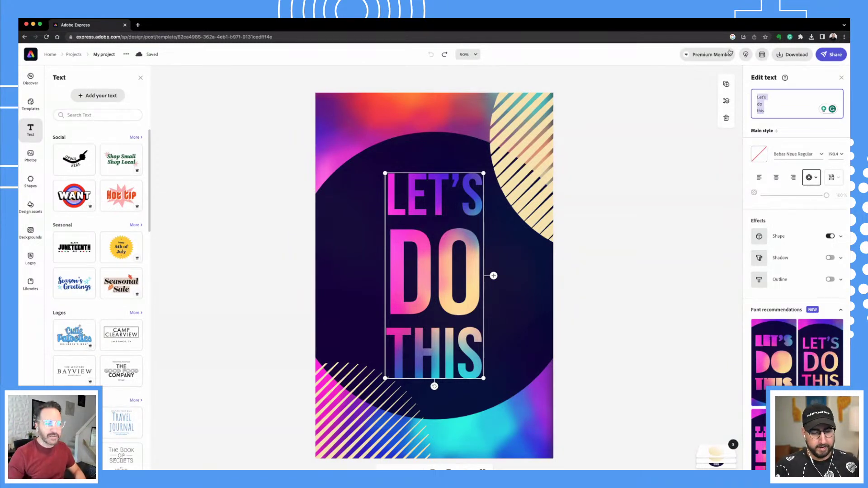
pyautogui.write("Believe you can and you're halfway there.")
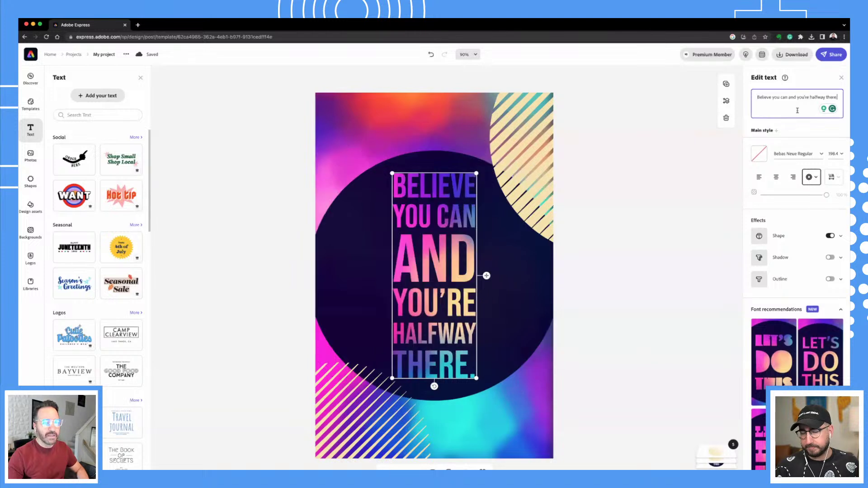
pyautogui.click(662, 233)
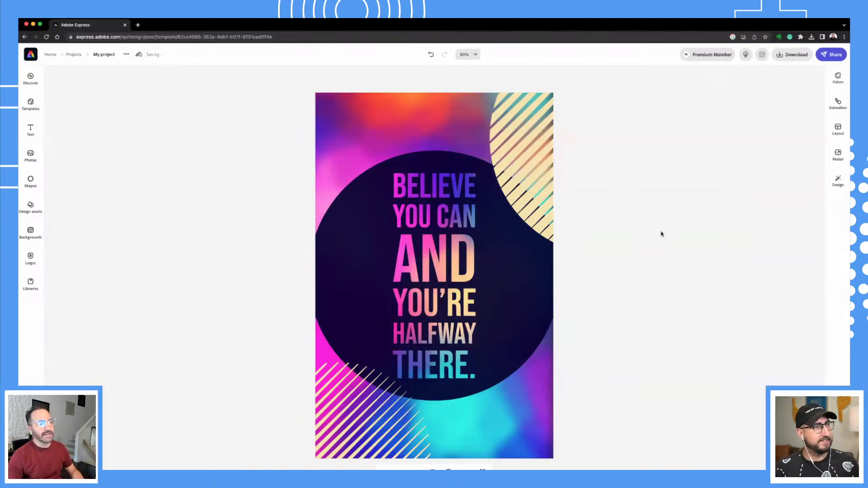
# Enlarge the quote to about 203.9 and move it up and left across the poster.
pyautogui.click(418, 278)
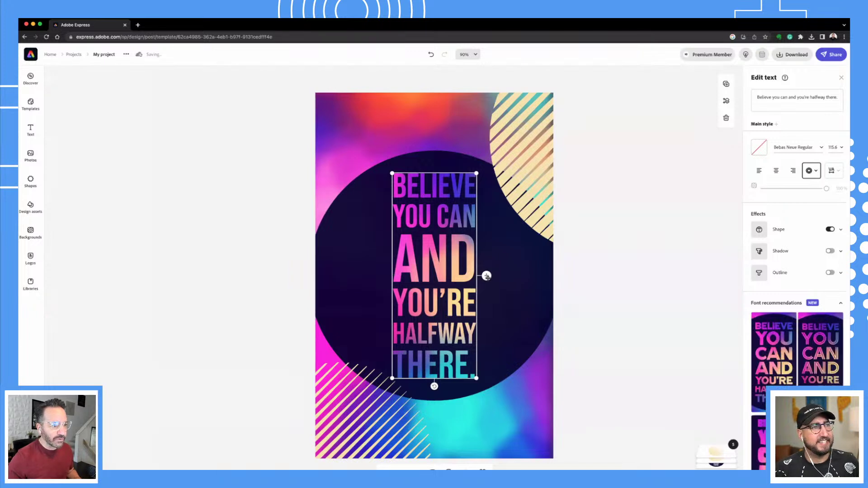
pyautogui.moveTo(477, 378); pyautogui.dragTo(510, 383)
pyautogui.moveTo(470, 362); pyautogui.dragTo(497, 386)
pyautogui.moveTo(474, 340); pyautogui.dragTo(465, 331)
pyautogui.click(612, 300)
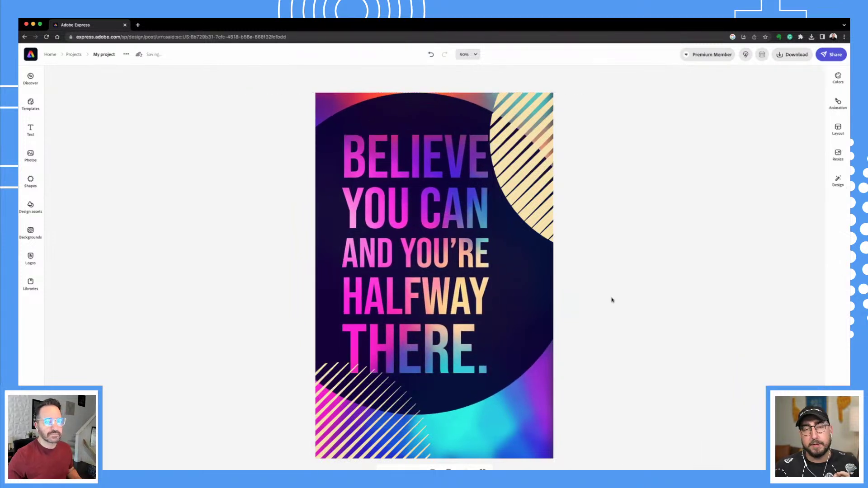
pyautogui.click(483, 263)
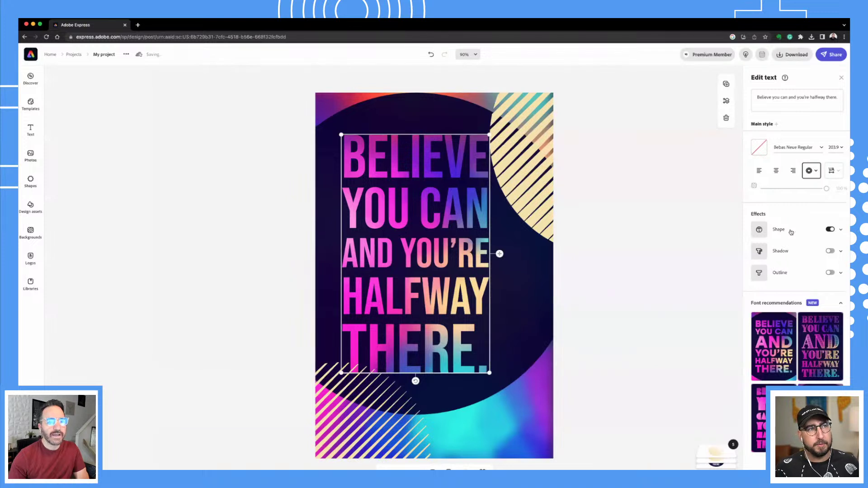
pyautogui.click(841, 231)
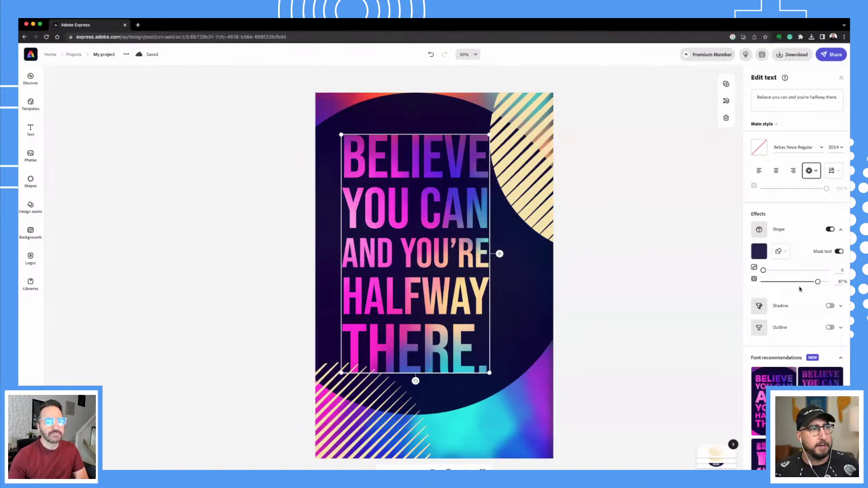
pyautogui.scroll(-2, 786, 290)
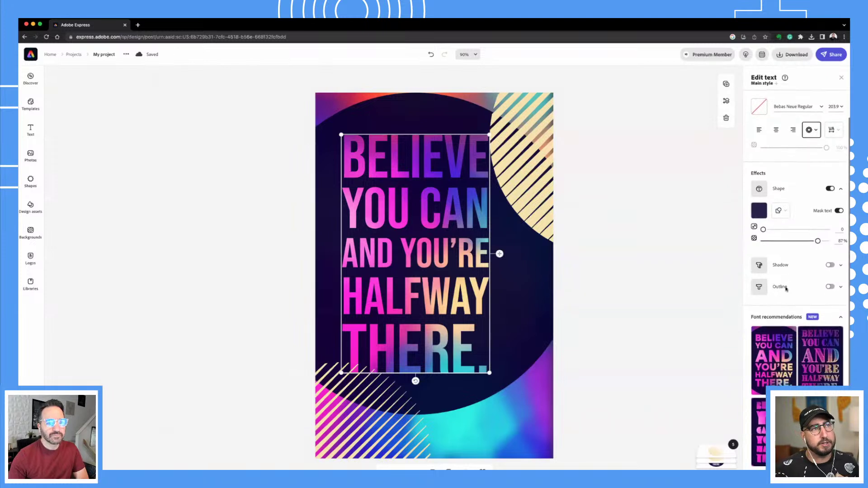
pyautogui.click(781, 208)
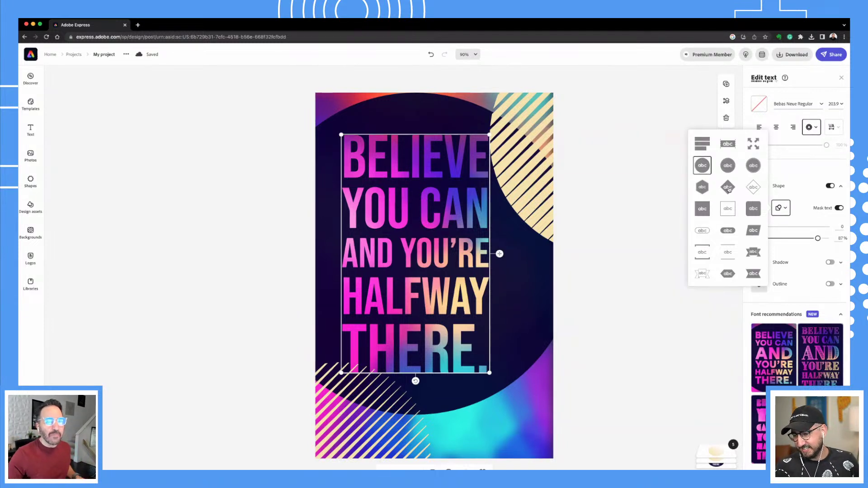
pyautogui.click(729, 189)
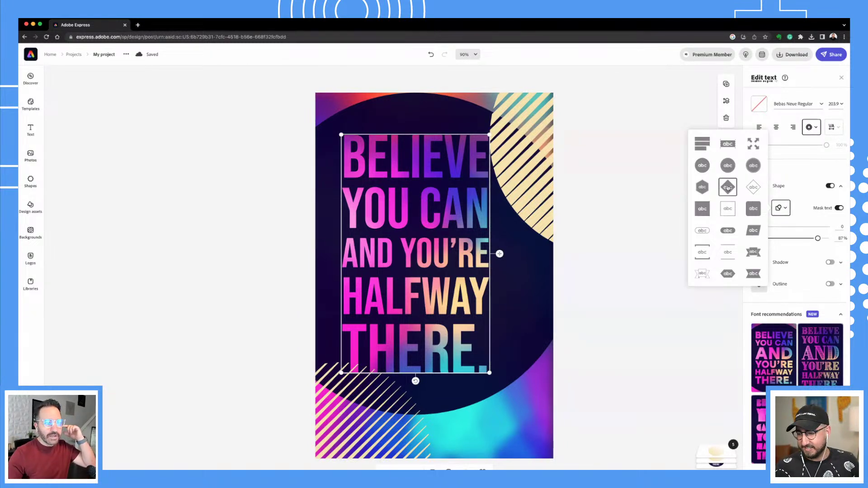
pyautogui.click(700, 166)
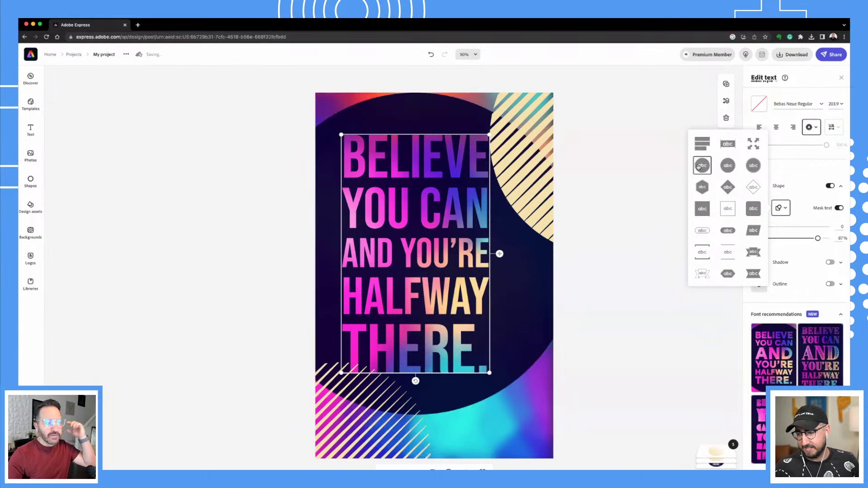
pyautogui.click(754, 145)
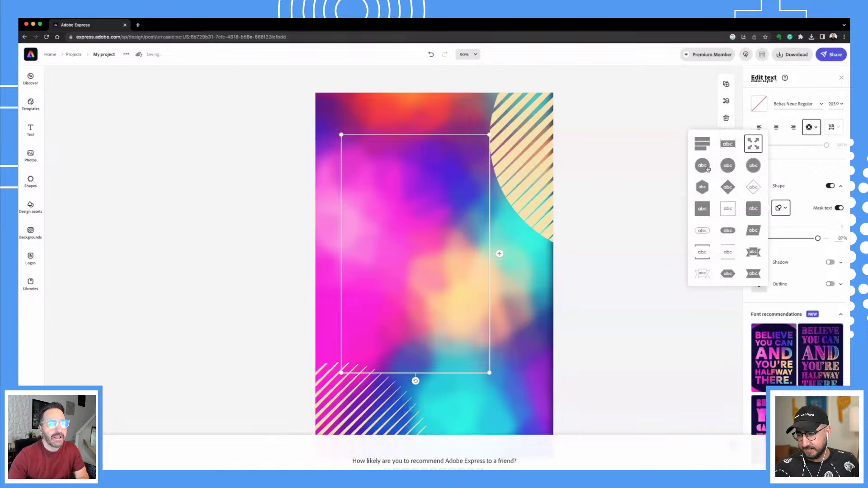
pyautogui.click(704, 167)
pyautogui.click(625, 265)
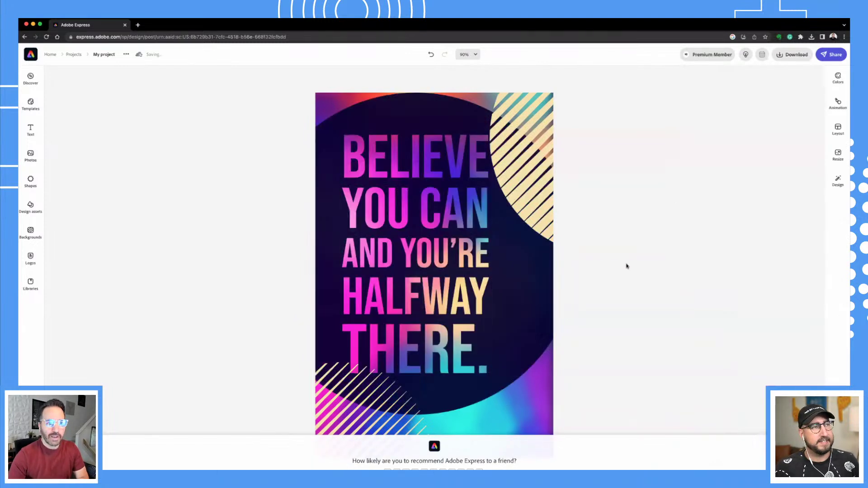
pyautogui.click(460, 255)
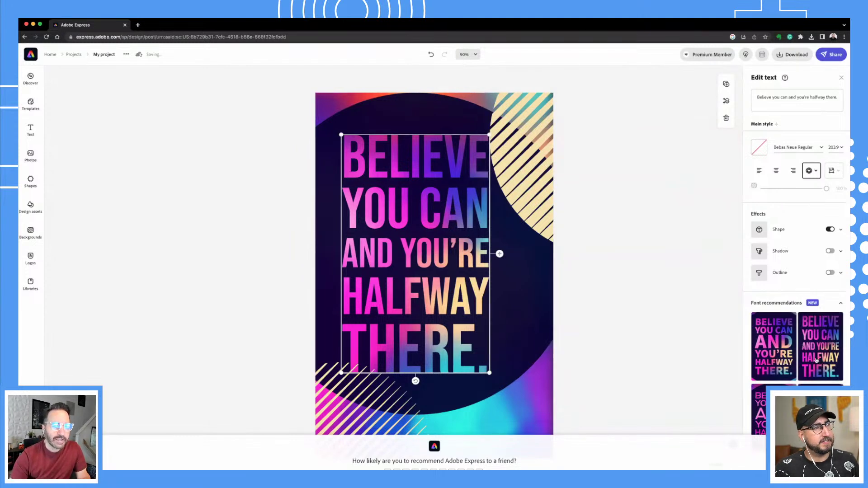
# Try several recommended font pairings on the quote, settling on Bebas Neue Bold.
pyautogui.click(840, 304)
pyautogui.click(841, 304)
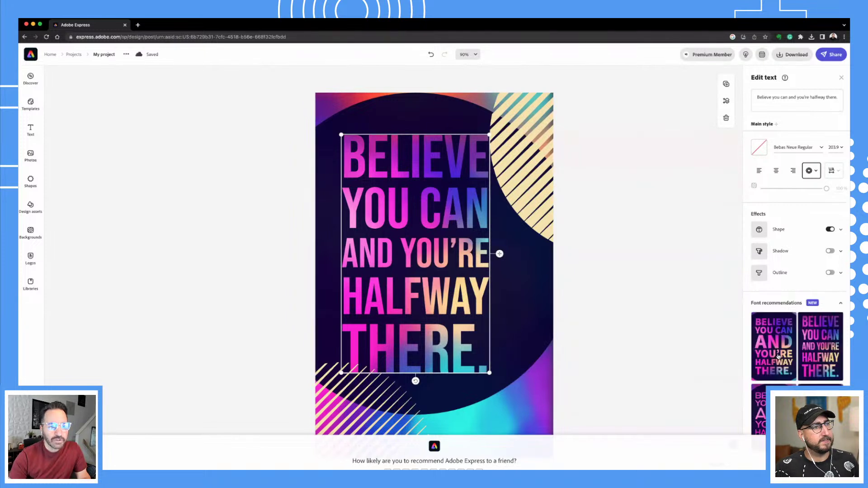
pyautogui.click(774, 346)
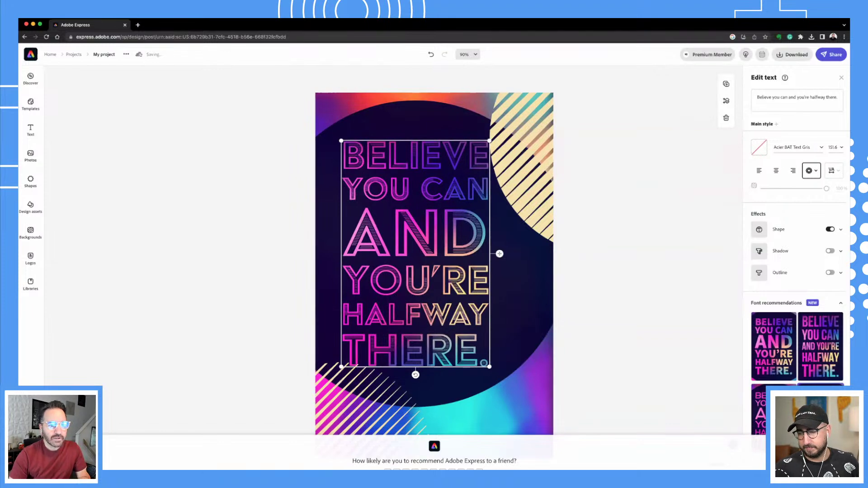
pyautogui.click(774, 353)
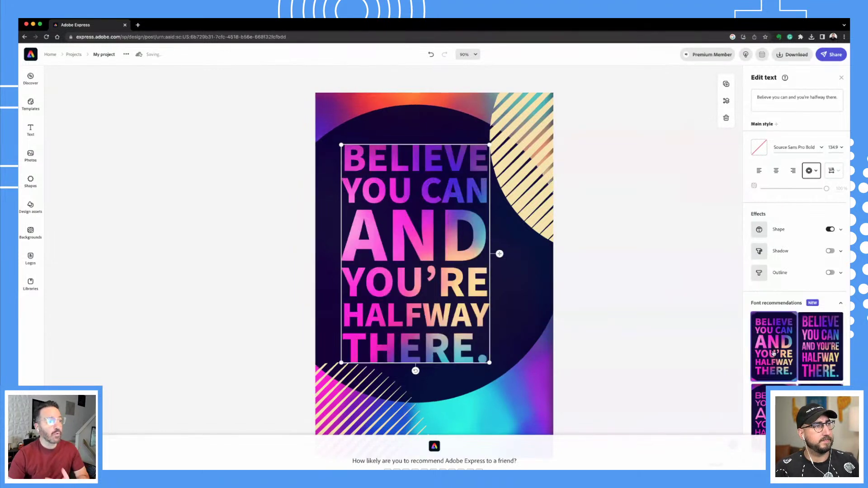
pyautogui.click(834, 354)
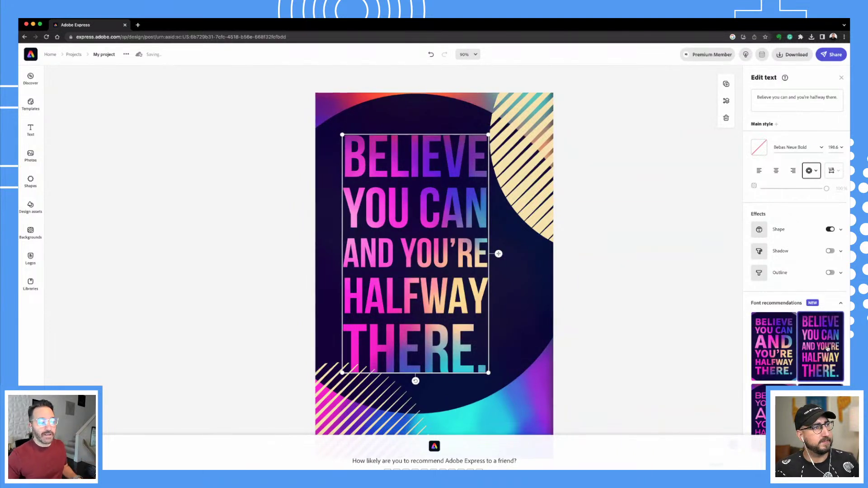
pyautogui.click(672, 385)
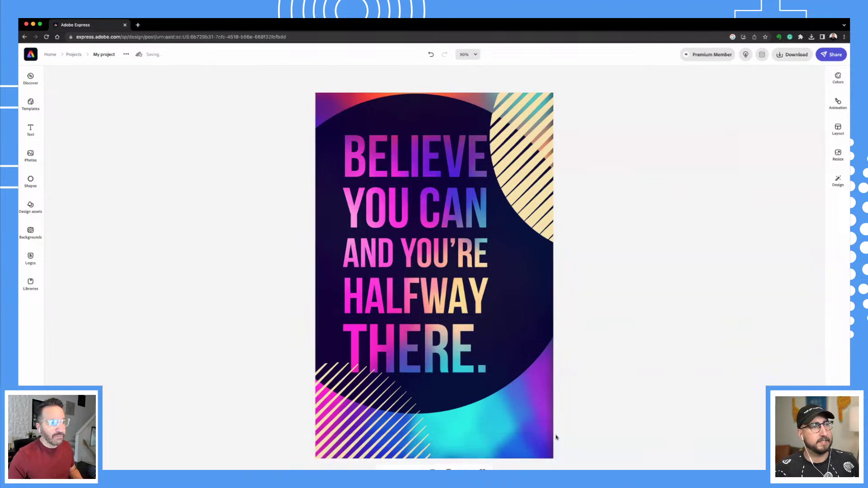
pyautogui.click(445, 160)
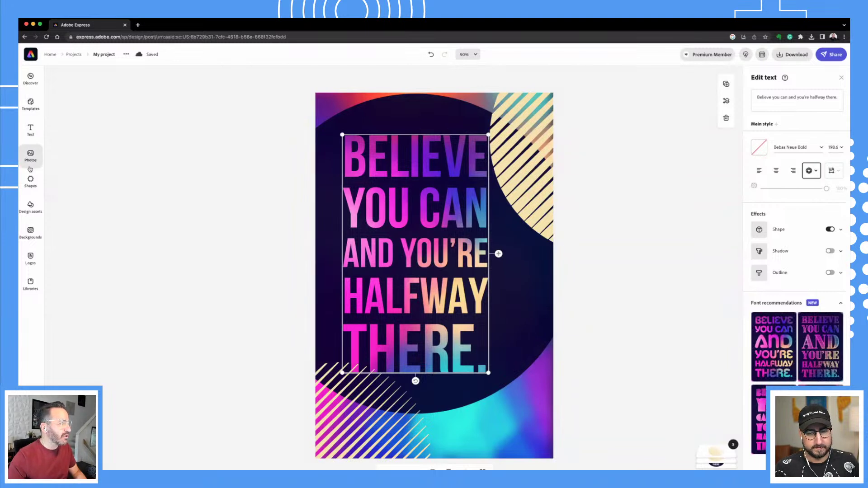
# Search the Design assets library for 'finish' graphics.
pyautogui.click(31, 207)
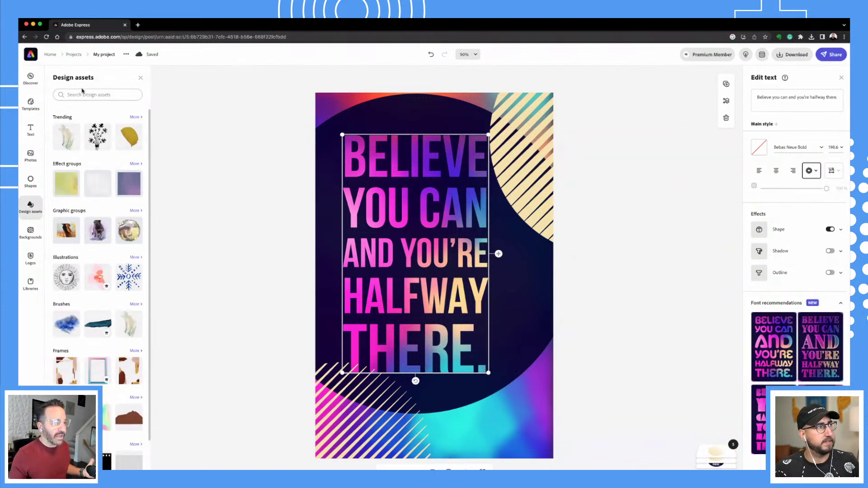
pyautogui.click(80, 95)
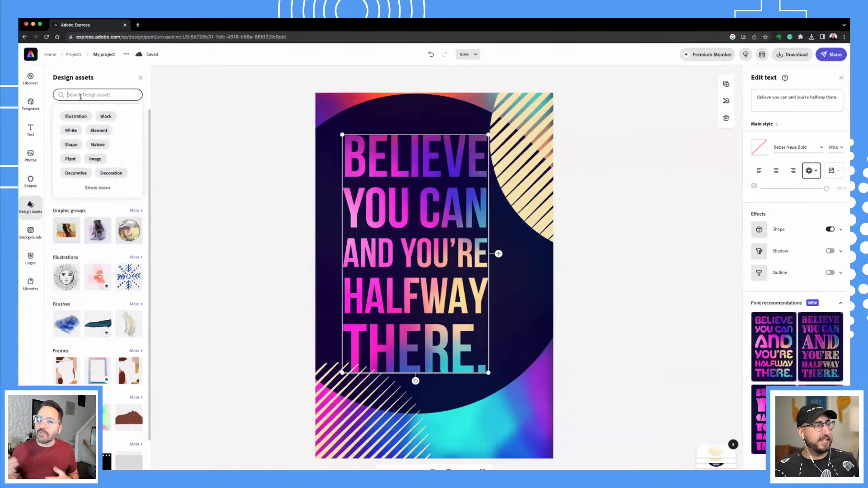
pyautogui.write('finish line')
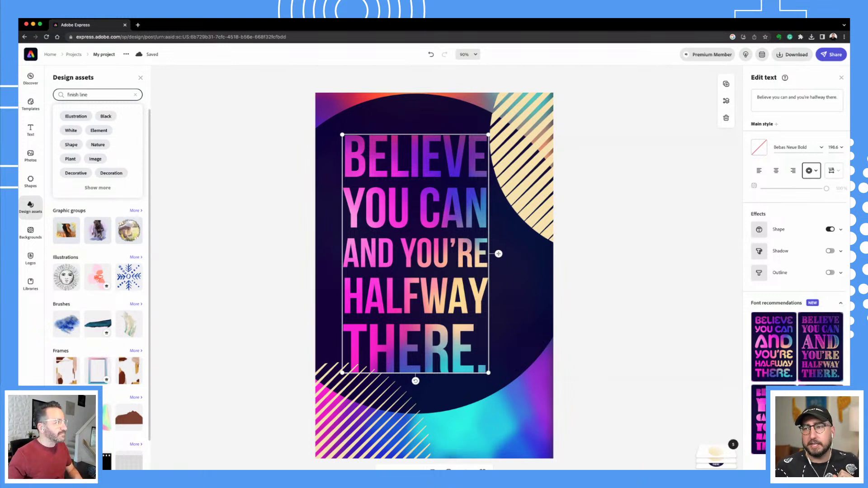
pyautogui.press('Return')
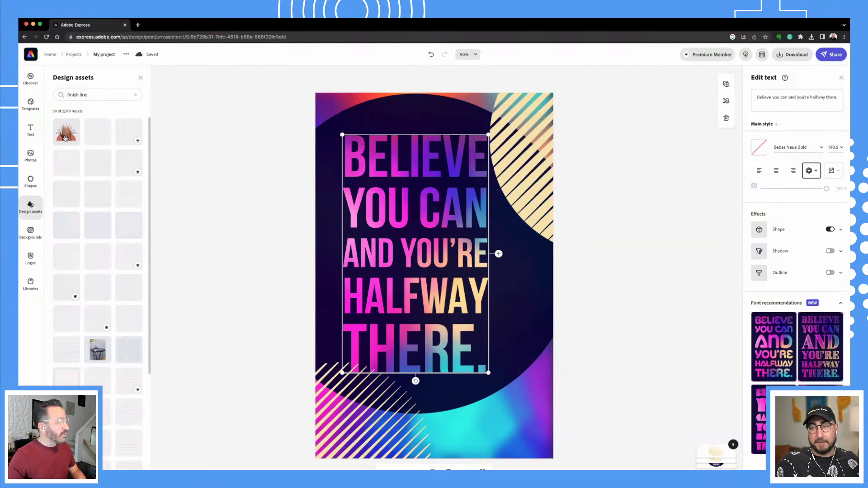
# Add the first finish line graphic, move it over THERE, then delete it again.
pyautogui.click(66, 133)
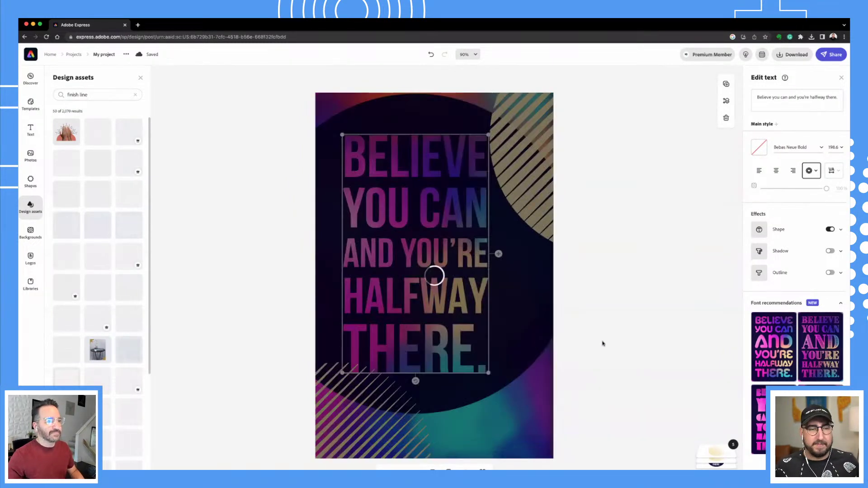
pyautogui.click(512, 407)
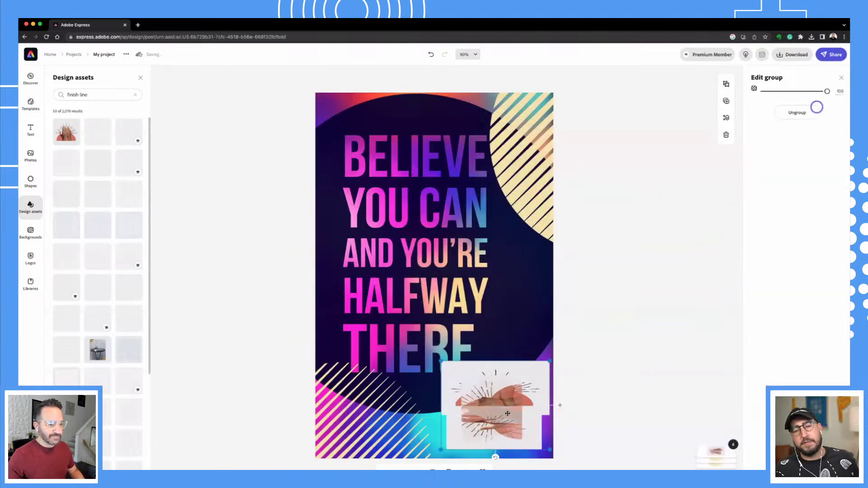
pyautogui.moveTo(445, 416); pyautogui.dragTo(453, 379)
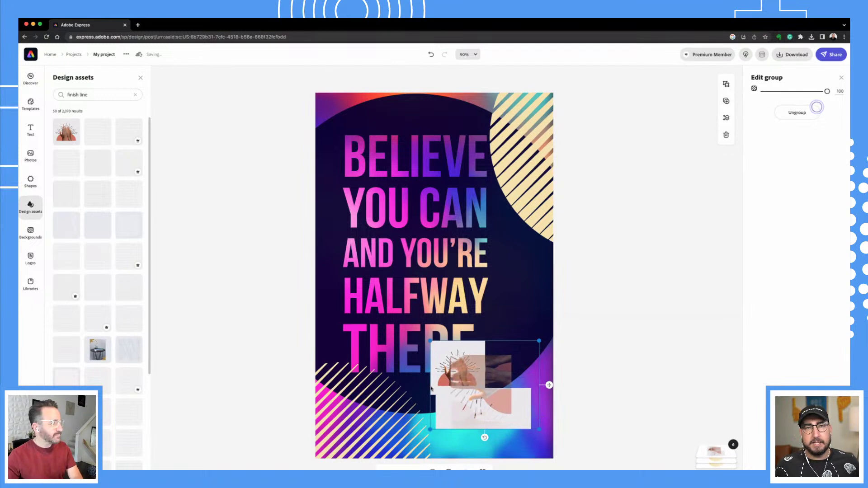
pyautogui.press('BackSpace')
pyautogui.scroll(-2, 94, 281)
pyautogui.scroll(-2, 94, 281)
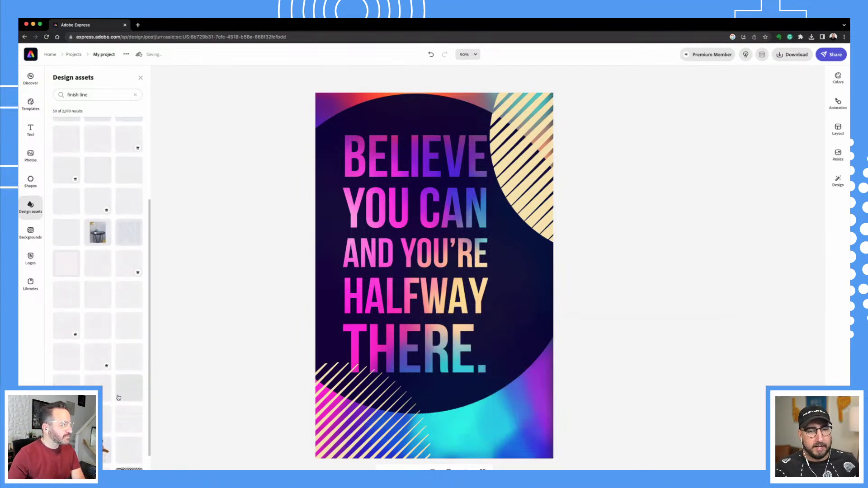
pyautogui.scroll(4, 88, 206)
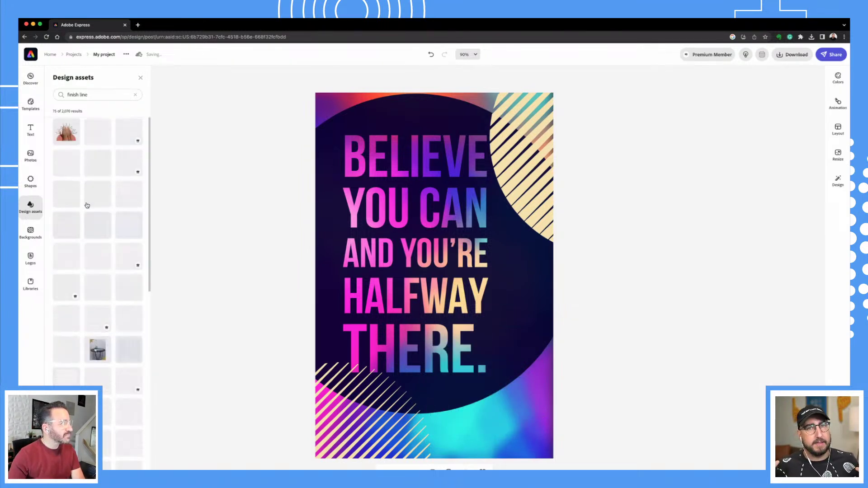
pyautogui.click(97, 93)
# Search the design assets for 'race' graphics.
pyautogui.write('race')
pyautogui.press('Return')
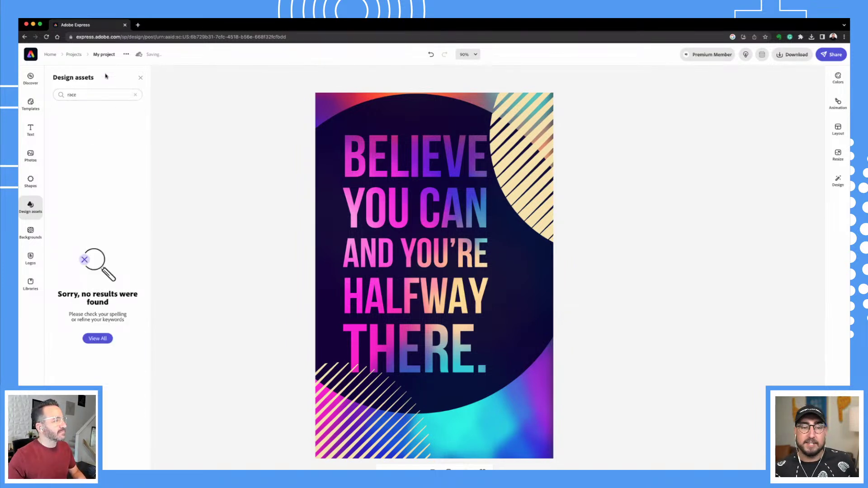
pyautogui.click(100, 92)
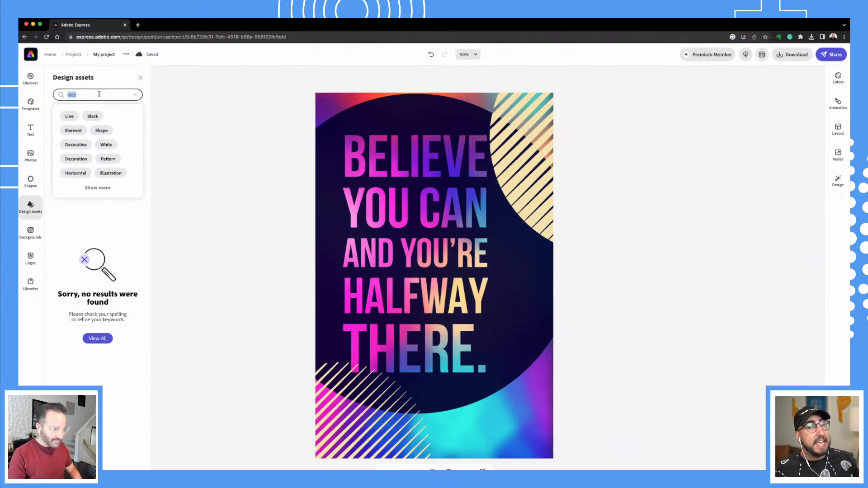
# Search for 'trophy' and add the confetti trophy, enlarged at the poster's bottom-right over THERE.
pyautogui.write('trophy')
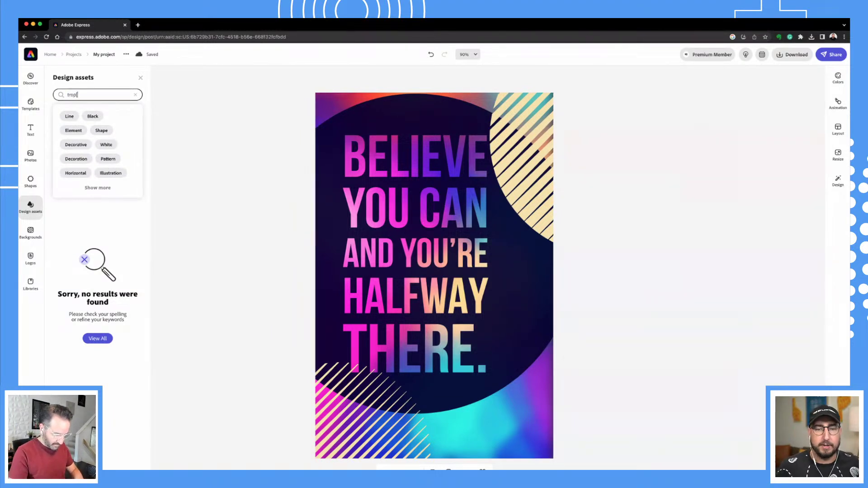
pyautogui.press('BackSpace')
pyautogui.press('BackSpace')
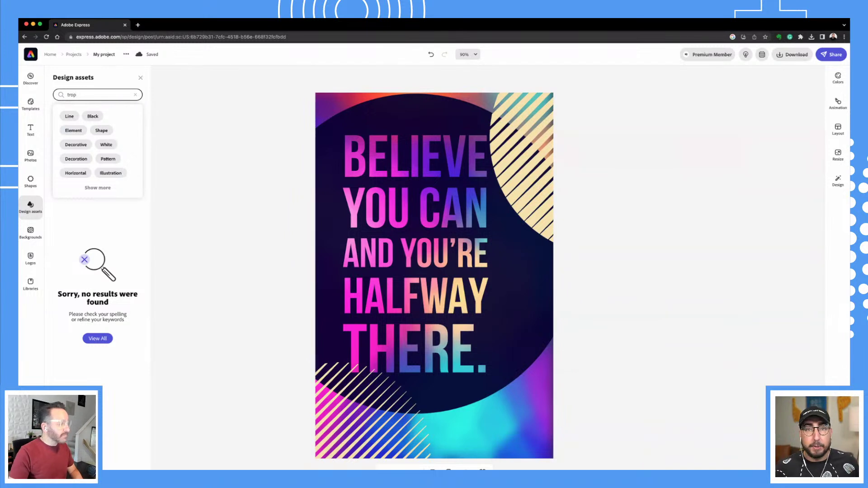
pyautogui.write('hy')
pyautogui.press('Return')
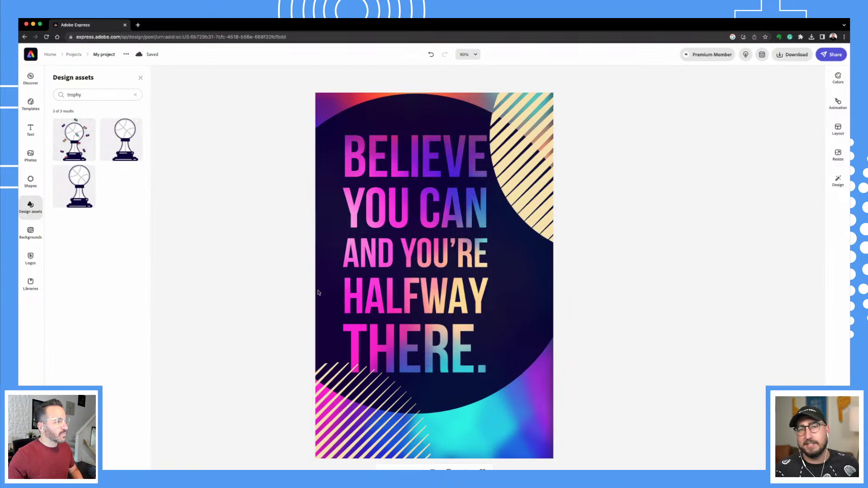
pyautogui.click(501, 380)
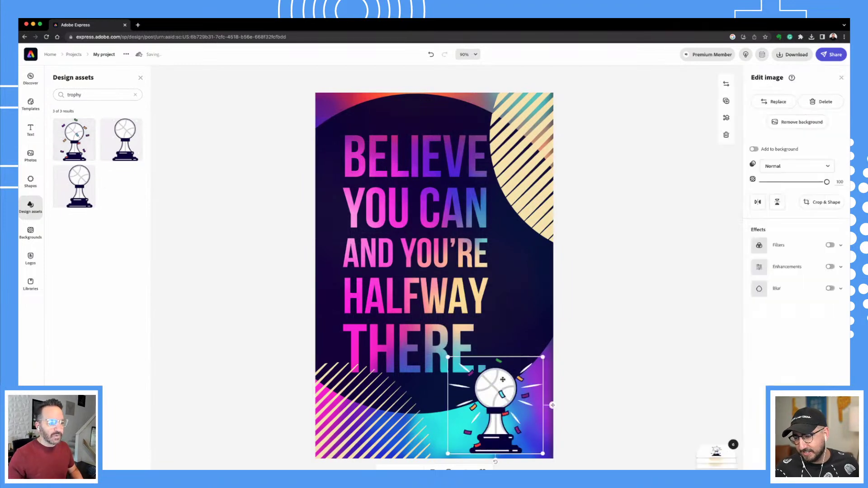
pyautogui.moveTo(543, 358); pyautogui.dragTo(513, 370)
pyautogui.click(255, 394)
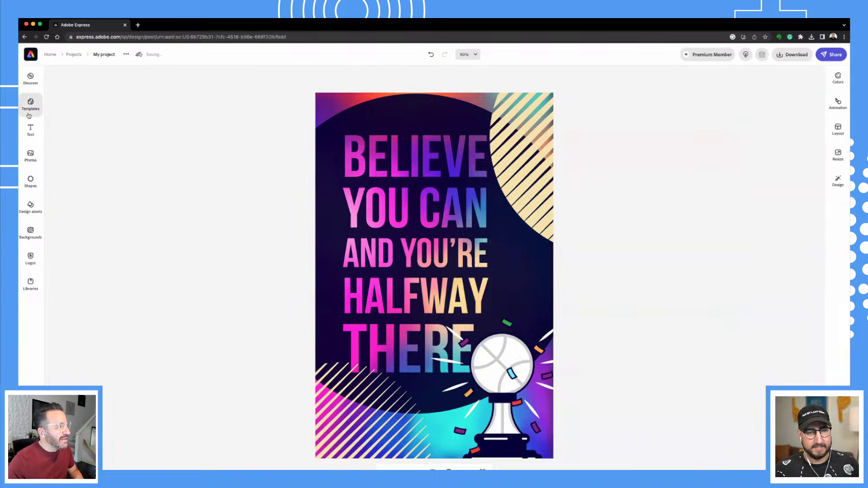
# Add the yellow circle text preset badge to the poster.
pyautogui.click(30, 130)
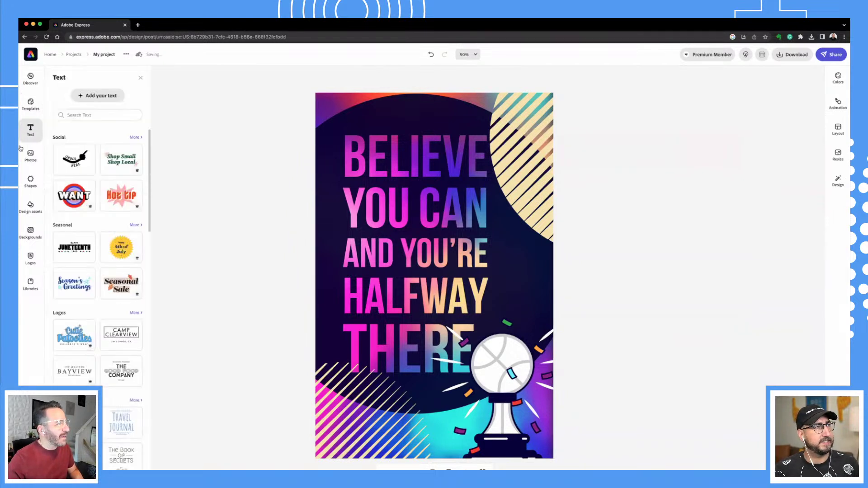
pyautogui.click(31, 134)
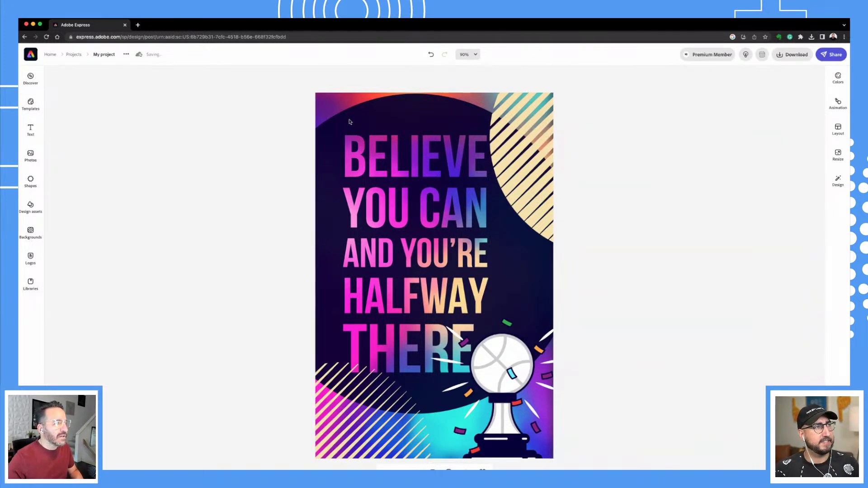
pyautogui.click(350, 135)
pyautogui.click(31, 130)
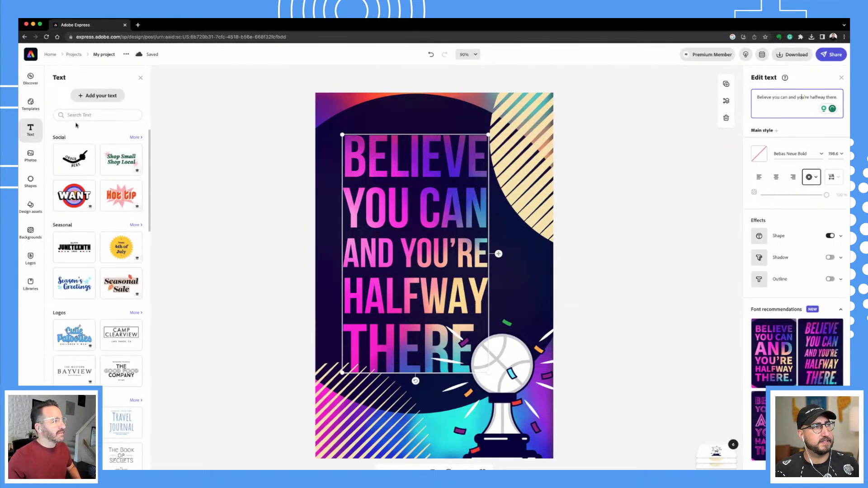
pyautogui.click(31, 133)
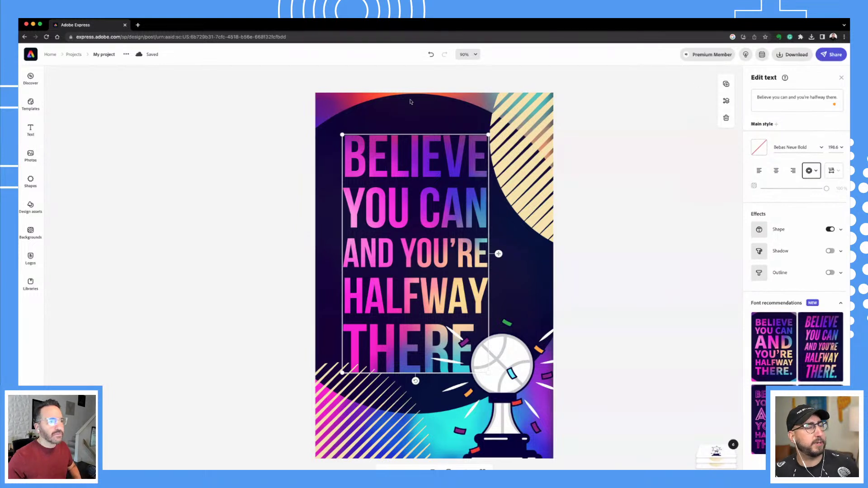
pyautogui.click(31, 130)
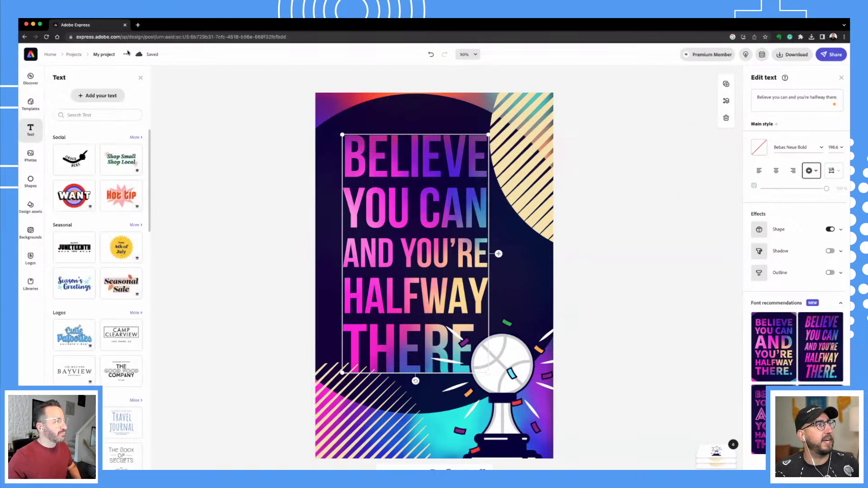
pyautogui.click(85, 96)
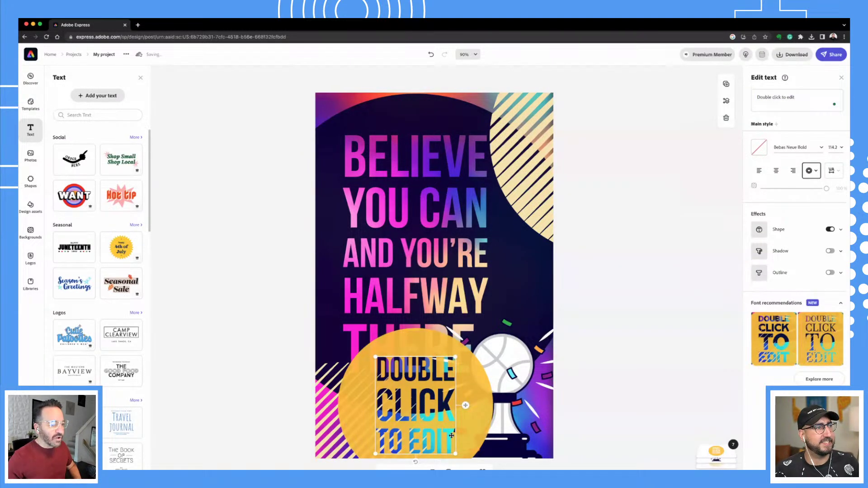
# Replace the badge's placeholder wording with 'SUMMER SERIES'.
pyautogui.click(751, 95)
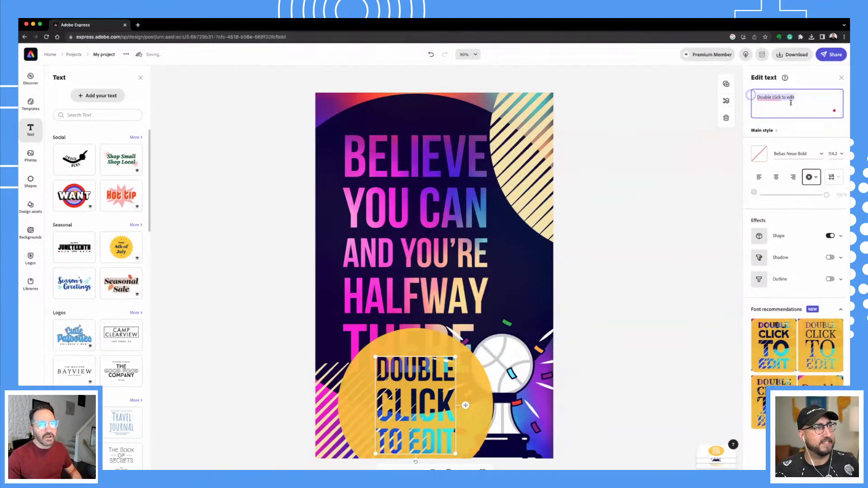
pyautogui.doubleClick(807, 95)
pyautogui.hotkey('ctrl', 'a')
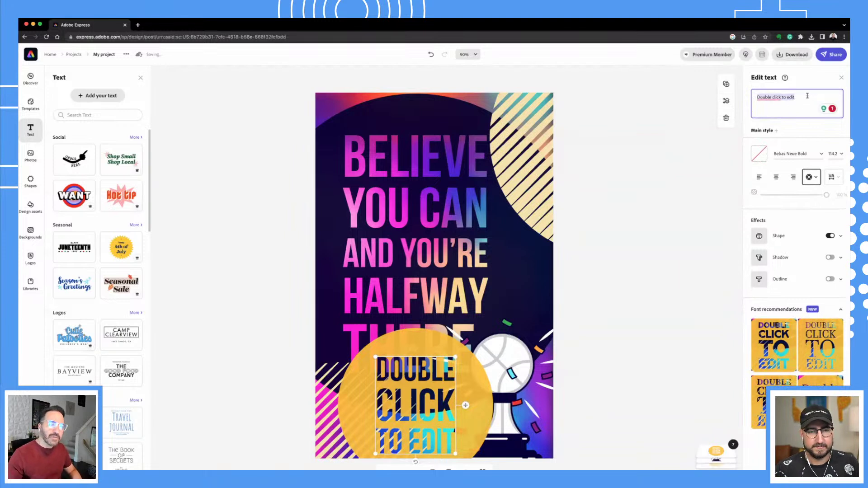
pyautogui.write('SU')
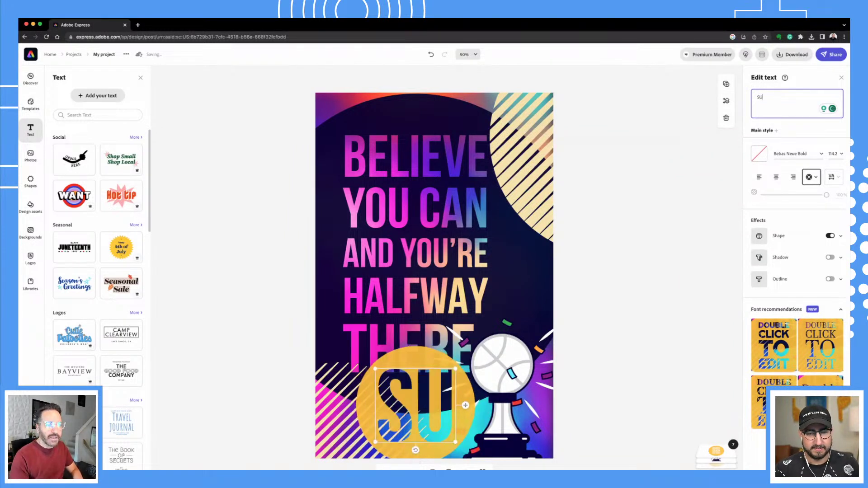
pyautogui.write('MMER')
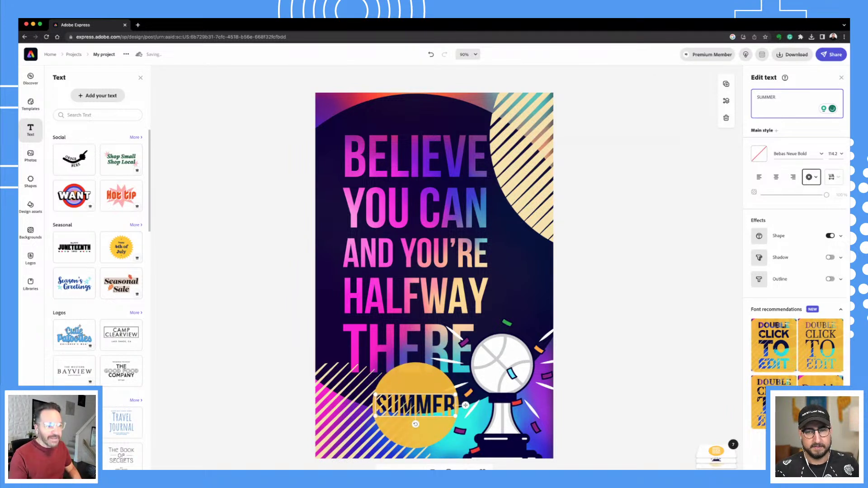
pyautogui.write(' SERIES')
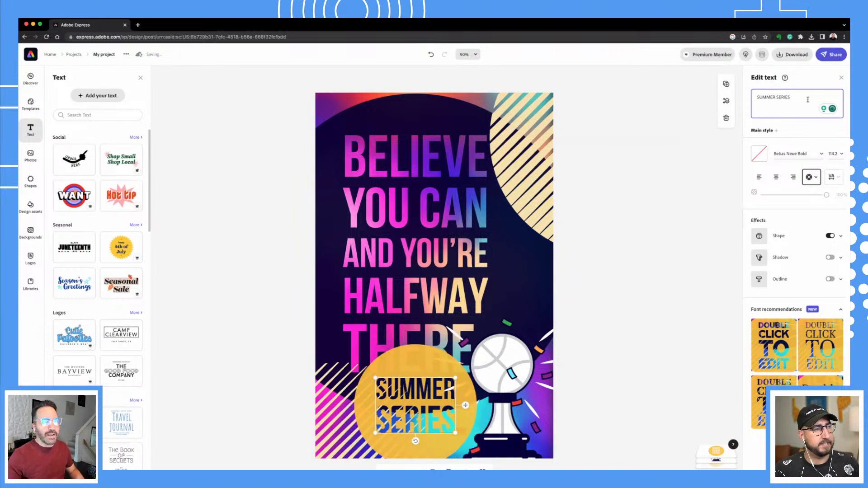
# Shrink the SUMMER SERIES badge beside HALFWAY, shift the headline up-left, and nudge the trophy up.
pyautogui.moveTo(455, 378); pyautogui.dragTo(561, 280)
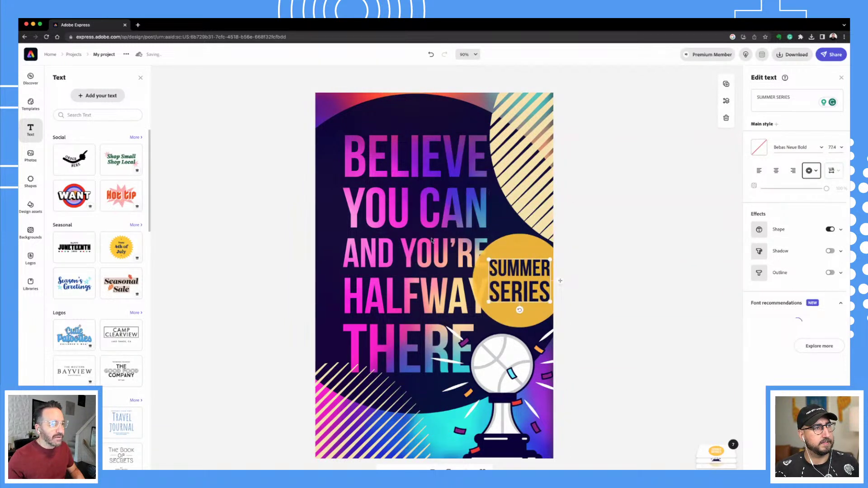
pyautogui.moveTo(432, 234); pyautogui.dragTo(420, 219)
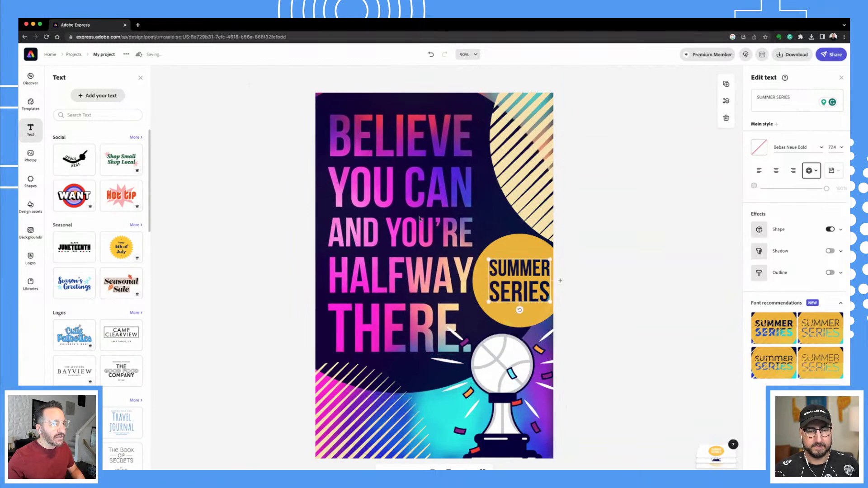
pyautogui.moveTo(550, 260); pyautogui.dragTo(538, 294)
pyautogui.click(620, 293)
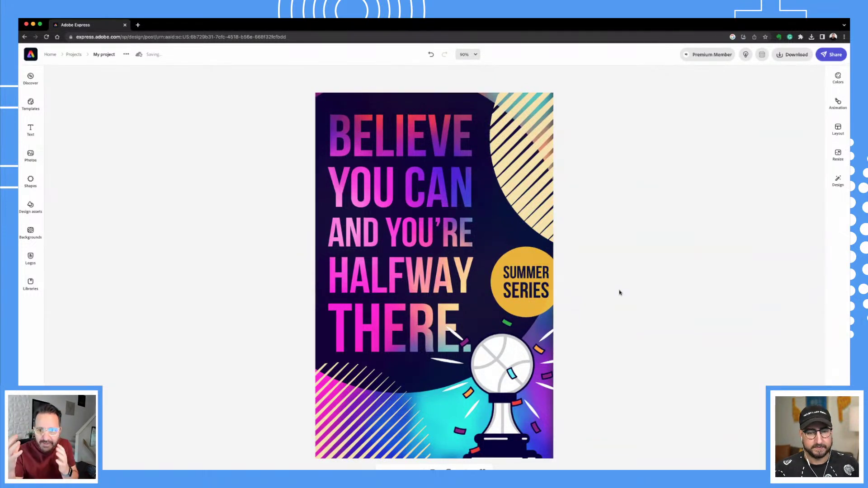
pyautogui.moveTo(506, 377); pyautogui.dragTo(503, 373)
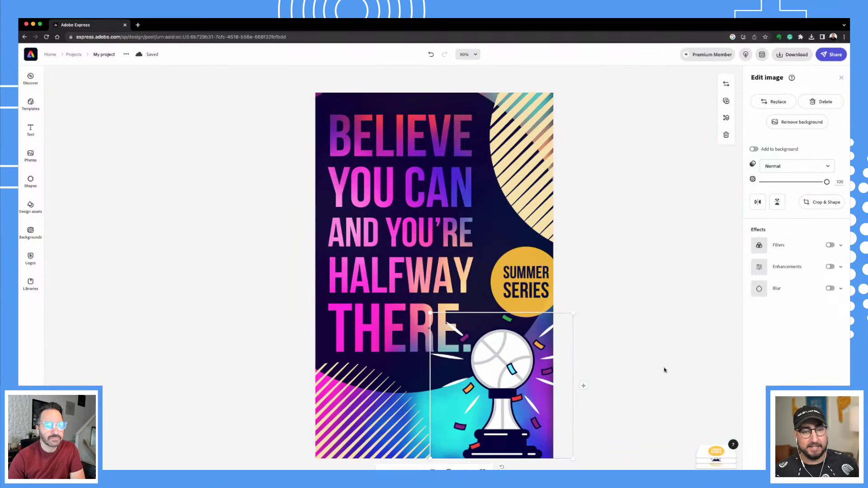
# Check the design's layers list, then deselect the trophy to review the finished poster.
pyautogui.click(718, 454)
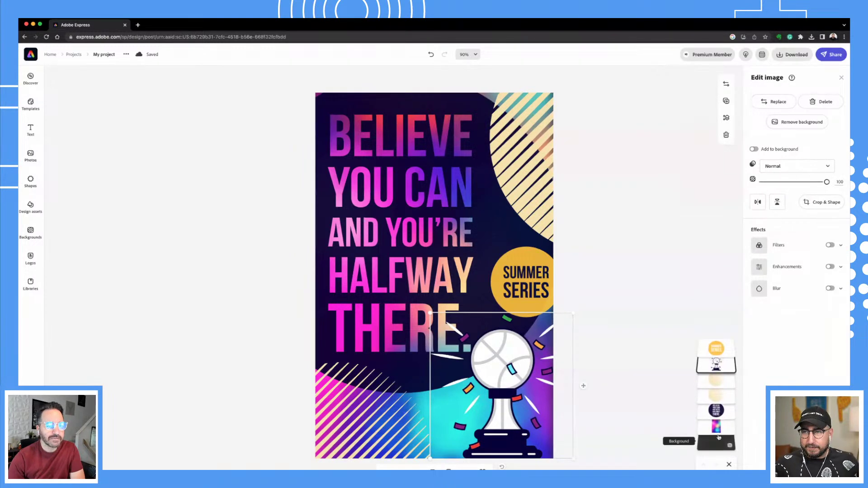
pyautogui.click(698, 305)
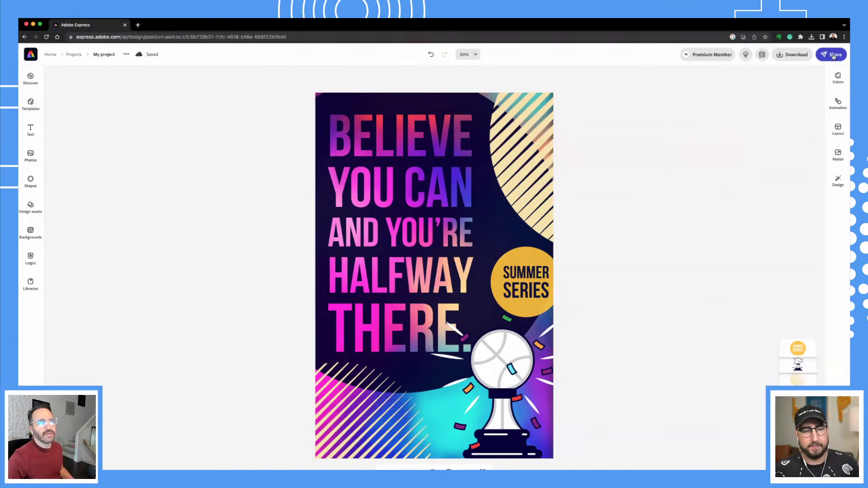
# View the download file types, then the Share menu's publish, schedule and Google Drive options.
pyautogui.click(796, 57)
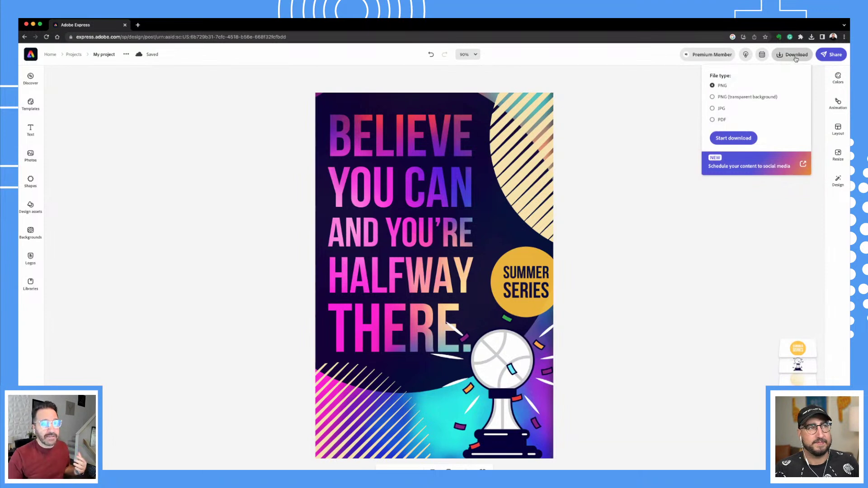
pyautogui.click(832, 55)
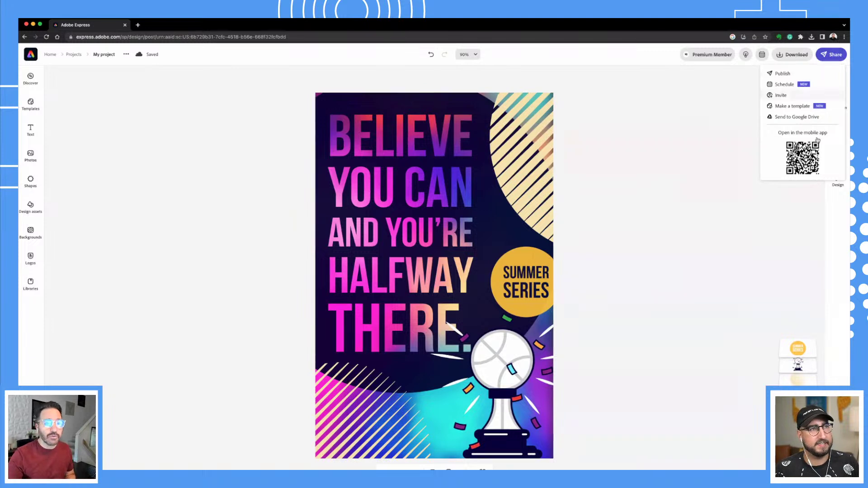
pyautogui.moveTo(805, 159)
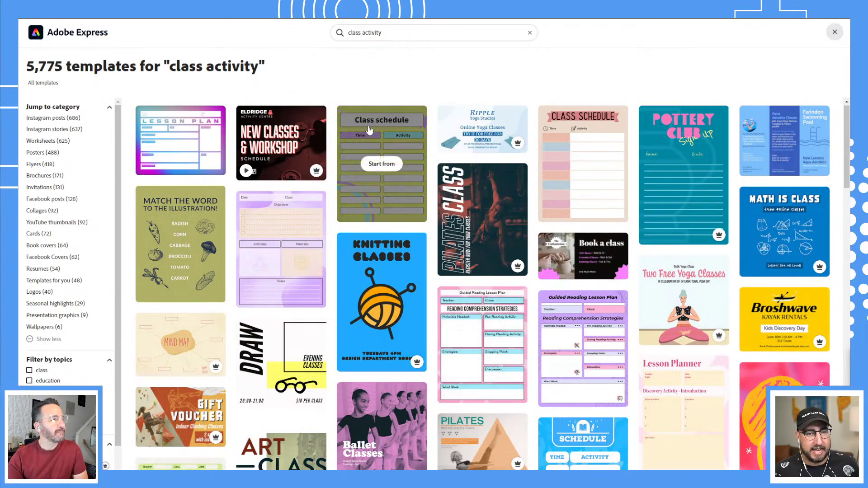
# Browse the 'class activity' template results and start a design from the pink Guided Reading Lesson Plan.
pyautogui.scroll(-1, 430, 102)
pyautogui.scroll(-3, 433, 168)
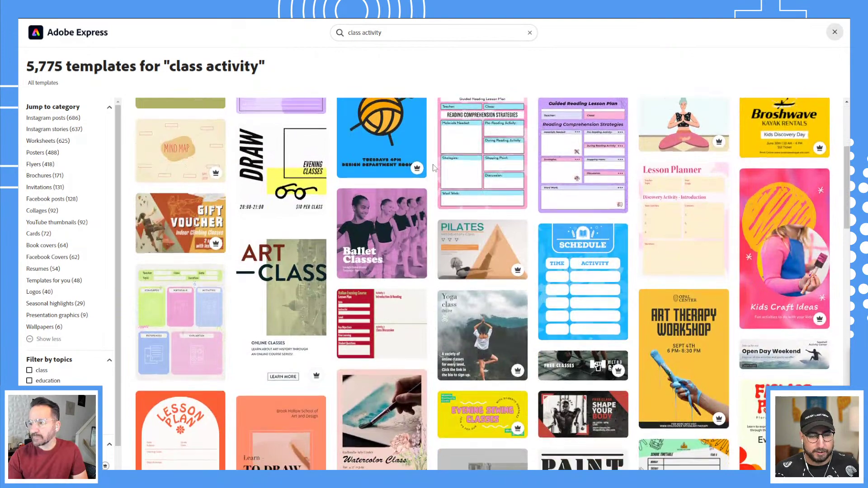
pyautogui.scroll(2, 434, 168)
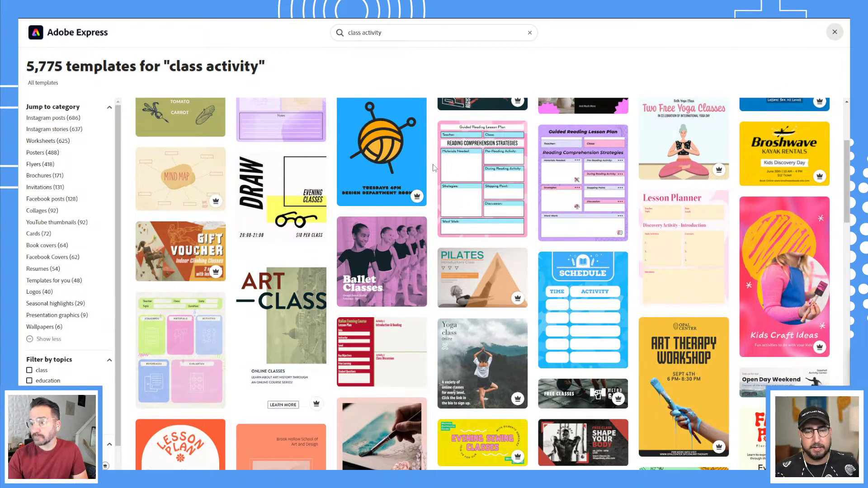
pyautogui.moveTo(482, 154)
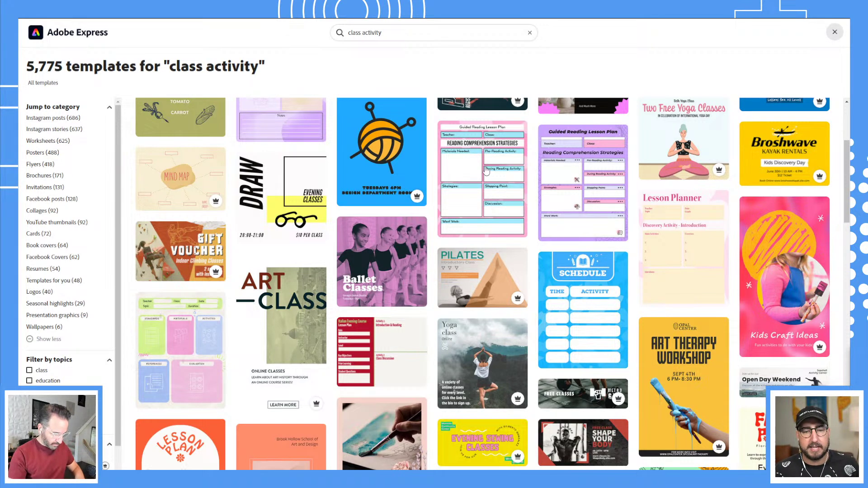
pyautogui.press('Escape')
pyautogui.click(484, 181)
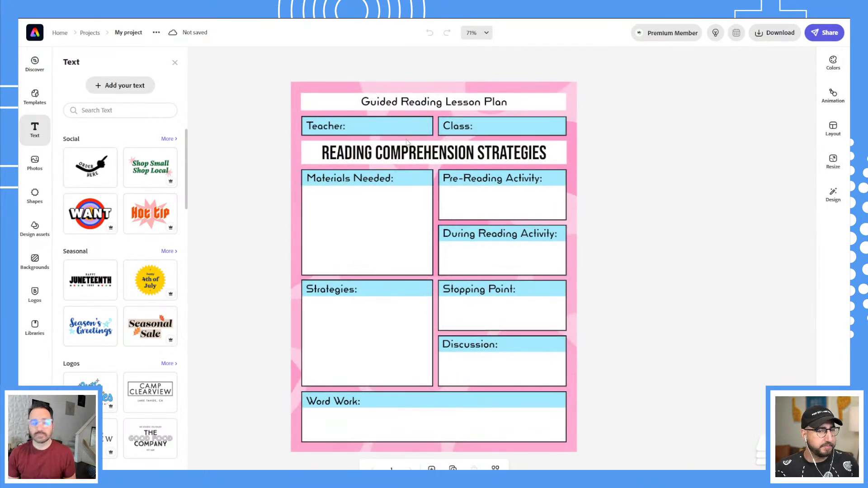
# Select the lesson plan's pink background and bring up the replacement backgrounds gallery.
pyautogui.click(479, 86)
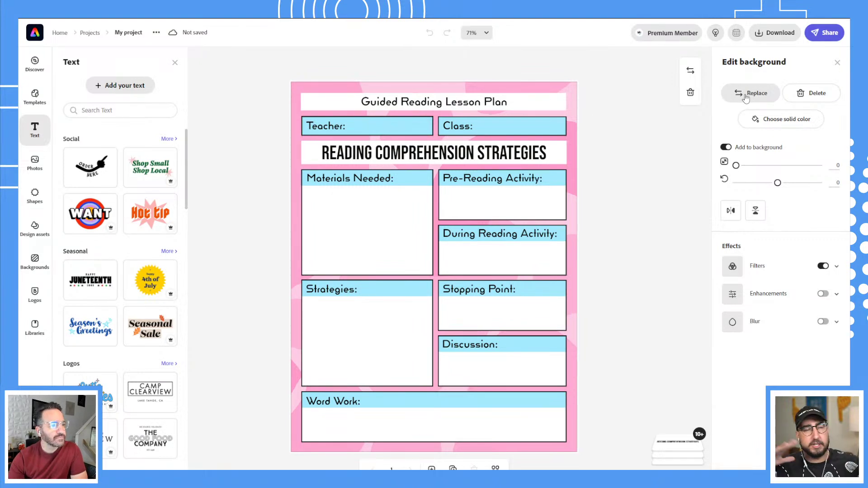
pyautogui.click(746, 95)
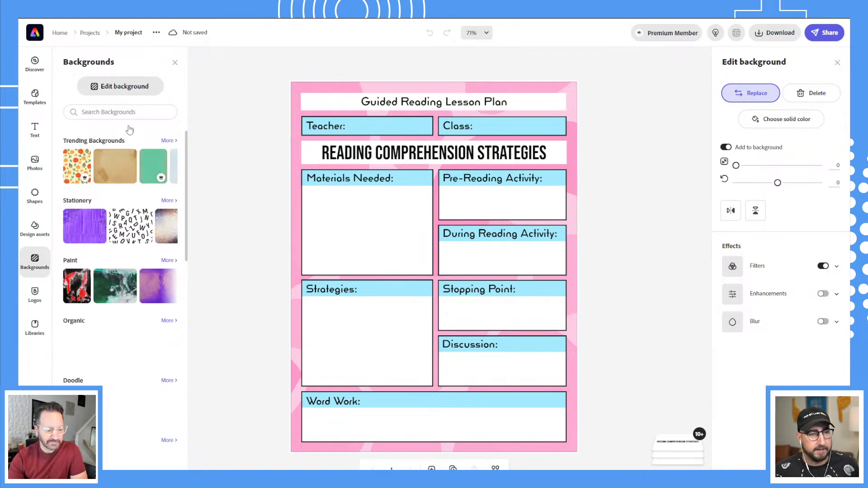
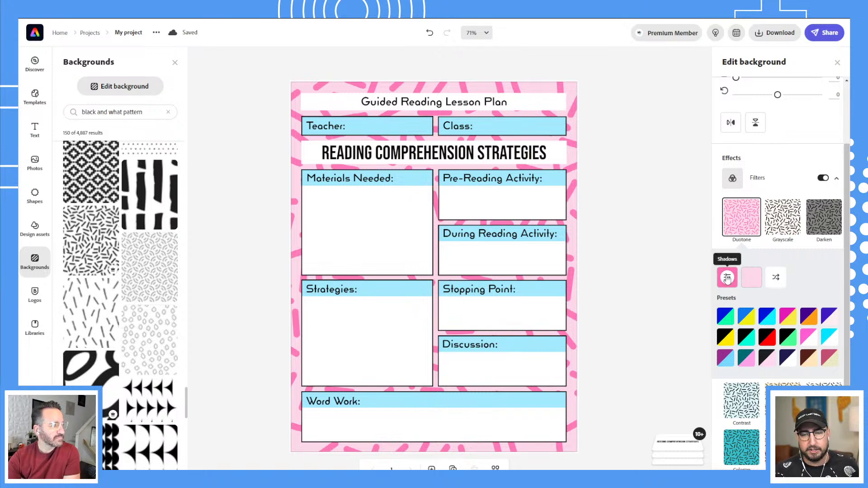
# Set the background pattern's strokes to medium grey (#8F8F8F).
pyautogui.click(727, 278)
pyautogui.click(622, 223)
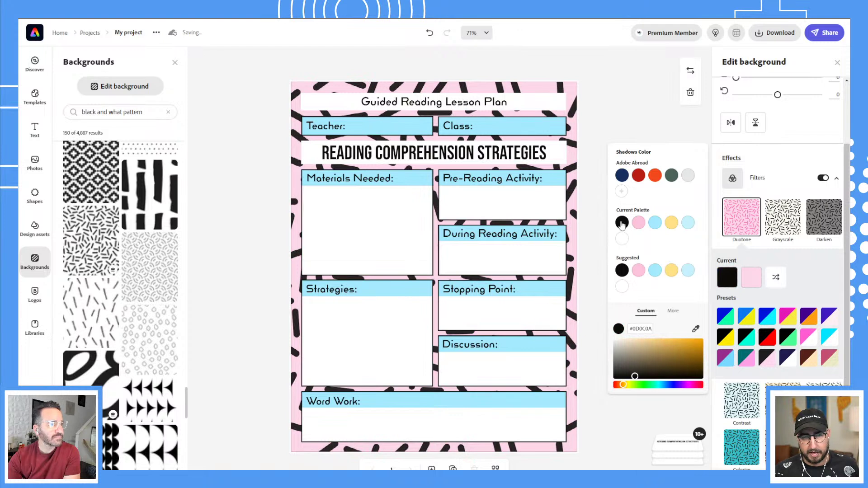
pyautogui.click(689, 179)
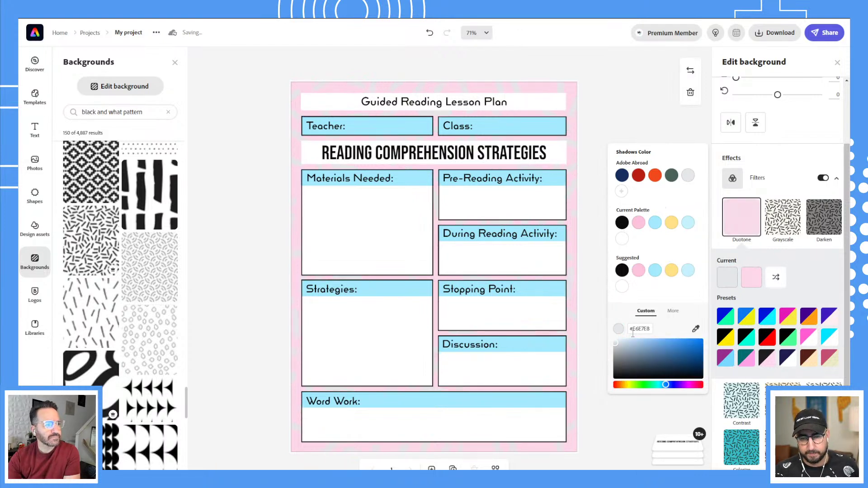
pyautogui.moveTo(615, 343); pyautogui.dragTo(609, 357)
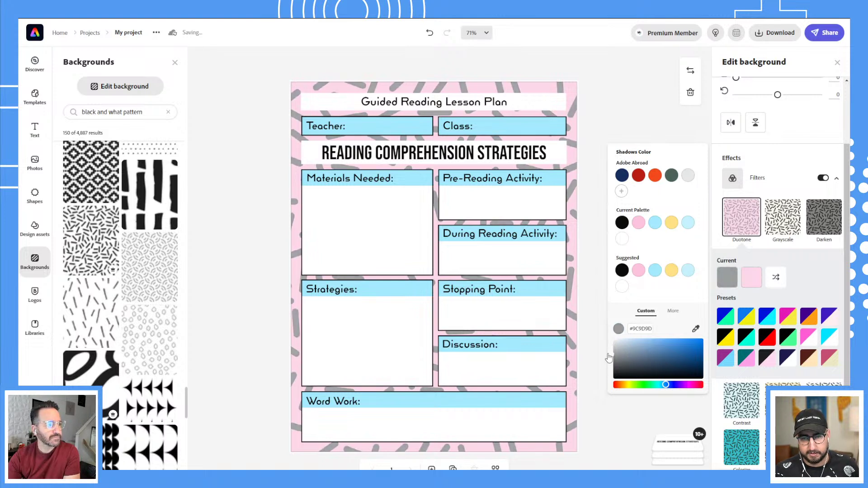
# Put the pattern on a plain white (#FFFFFF) background and select the white title box.
pyautogui.click(753, 277)
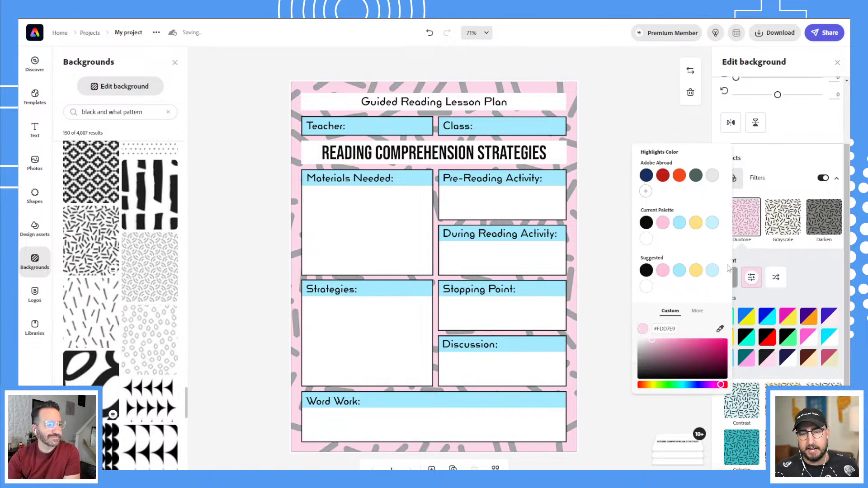
pyautogui.click(646, 286)
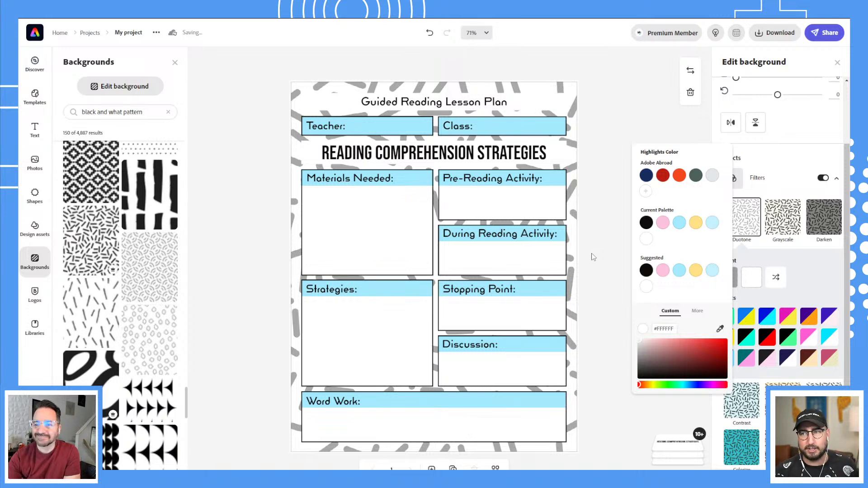
pyautogui.click(800, 137)
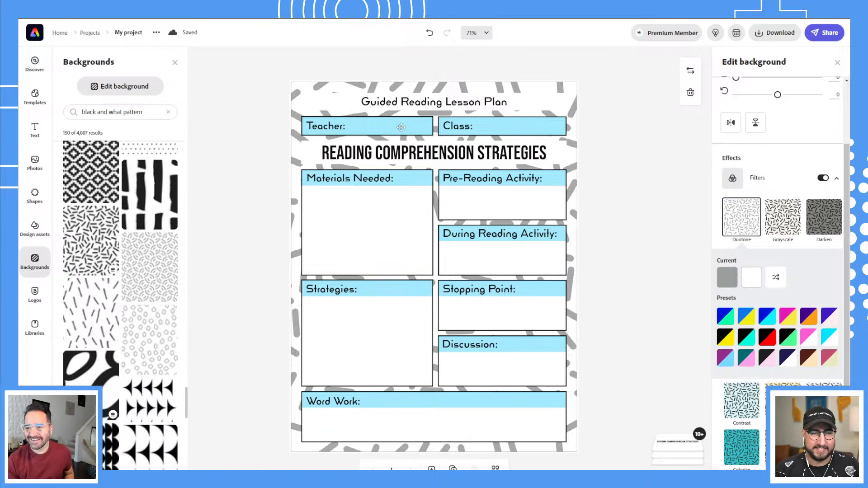
pyautogui.click(401, 127)
pyautogui.click(552, 101)
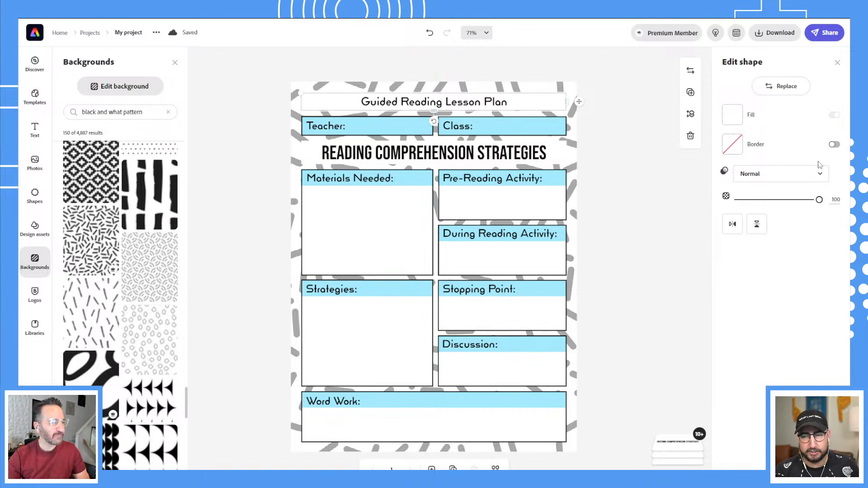
# Give the white title box a black border and thin it from 6 to 3.
pyautogui.click(835, 144)
pyautogui.click(734, 146)
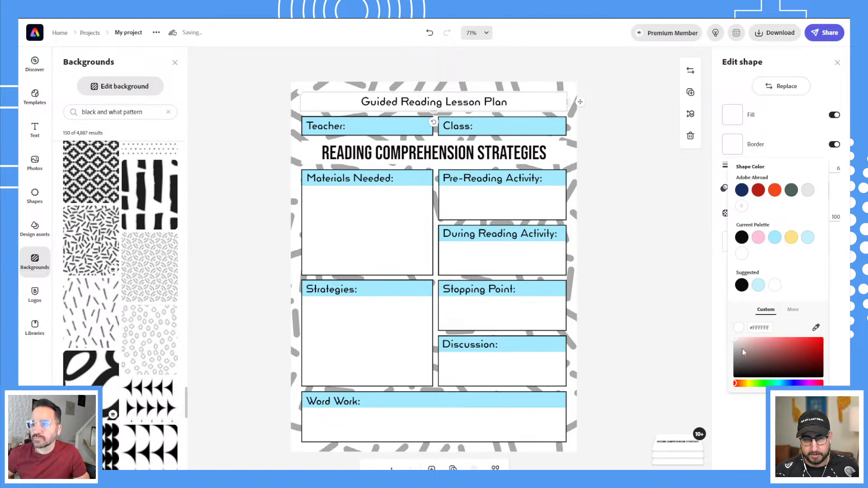
pyautogui.click(741, 284)
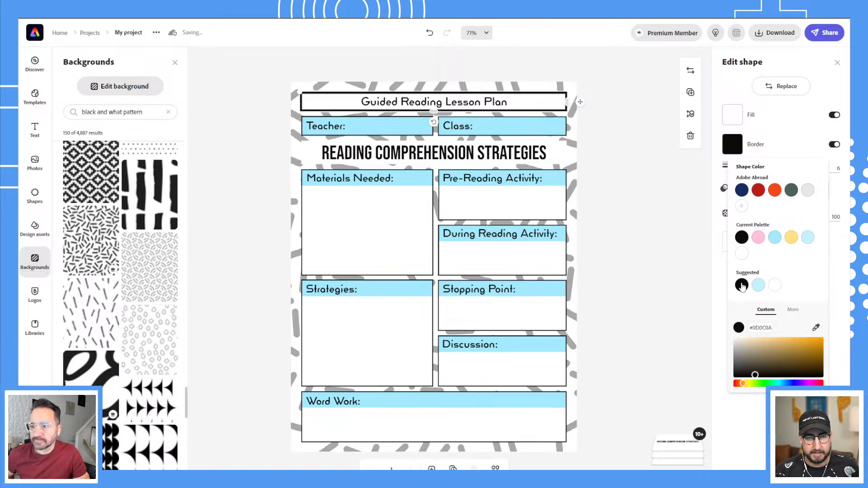
pyautogui.click(837, 167)
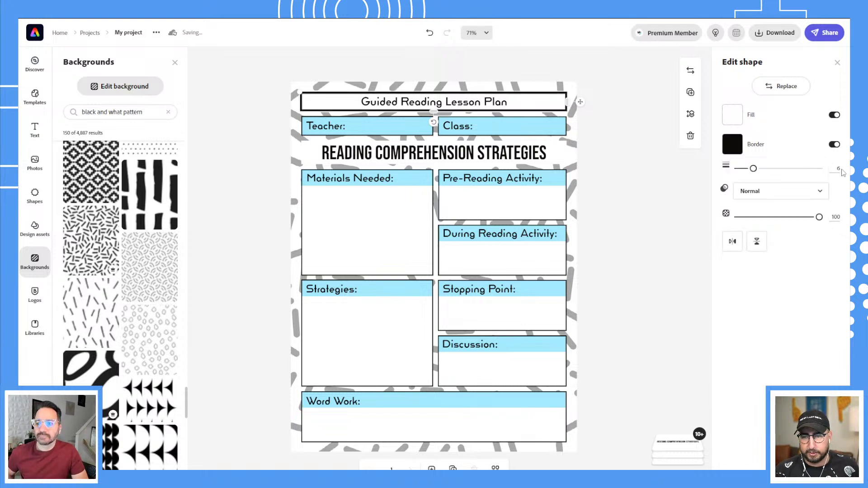
pyautogui.moveTo(753, 169); pyautogui.dragTo(745, 169)
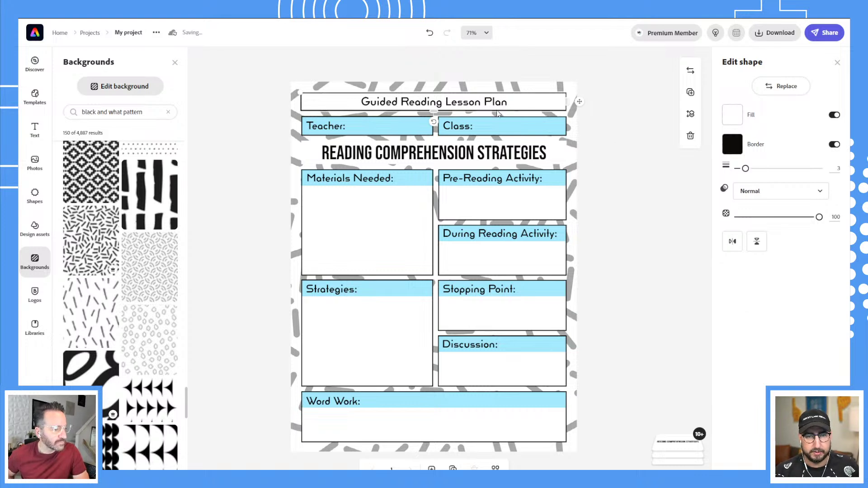
# Replace the title wording with 'Explore Your Imagination Together!'.
pyautogui.click(482, 101)
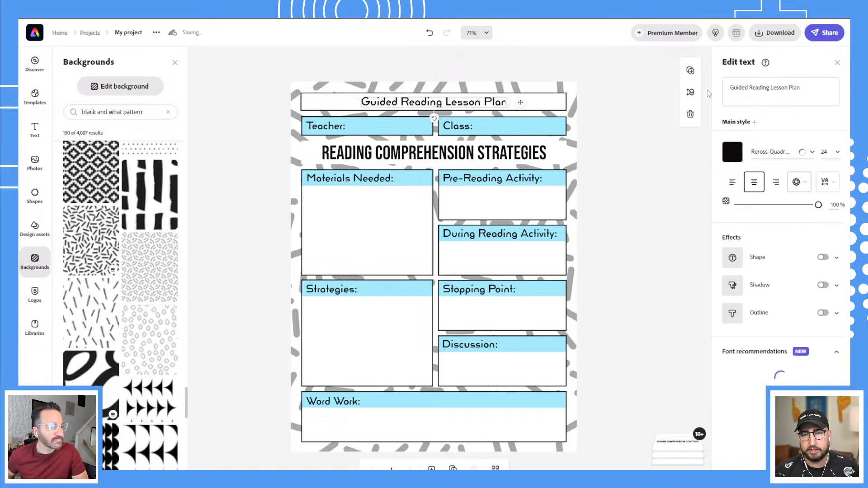
pyautogui.click(763, 89)
pyautogui.hotkey('ctrl', 'a')
pyautogui.write('C')
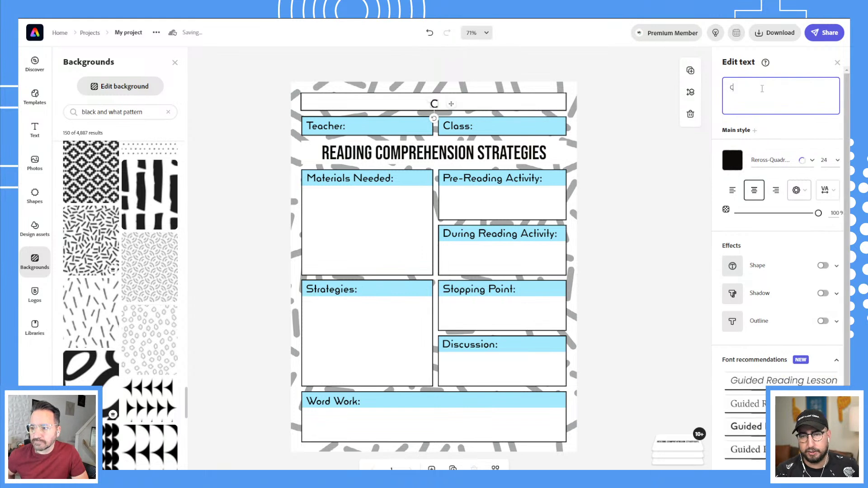
pyautogui.write('reat')
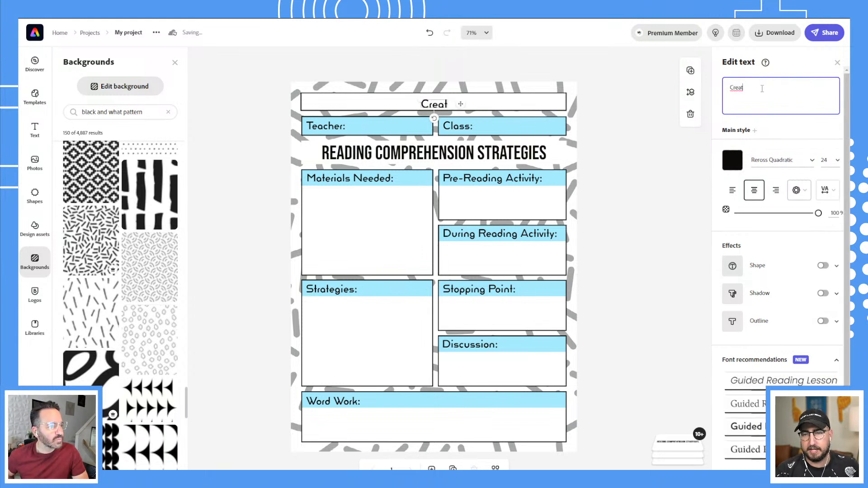
pyautogui.write('ivity')
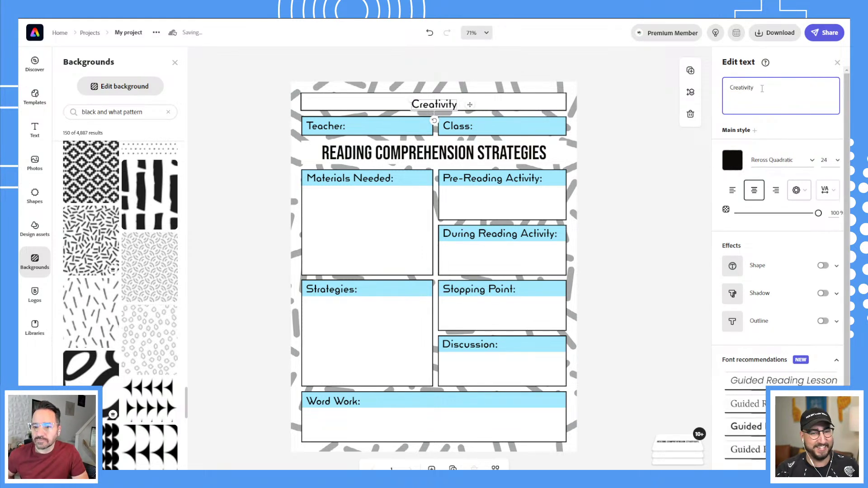
pyautogui.write(' Group')
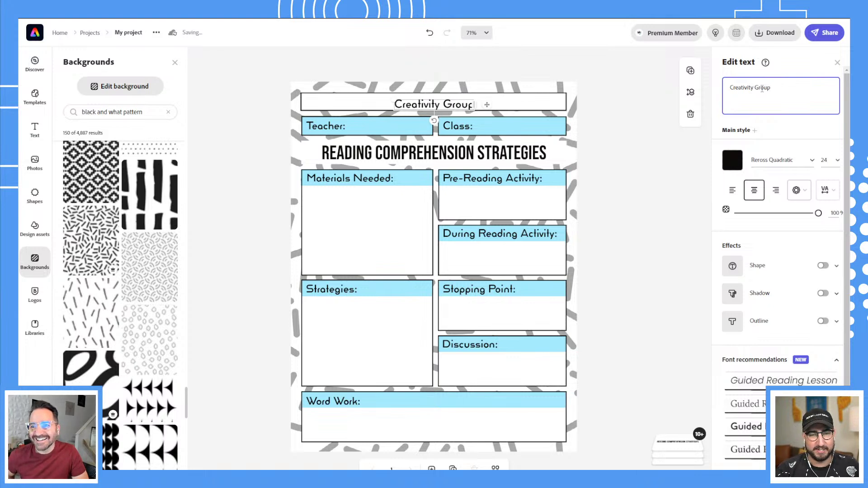
pyautogui.hotkey('ctrl', 'a')
pyautogui.press('BackSpace')
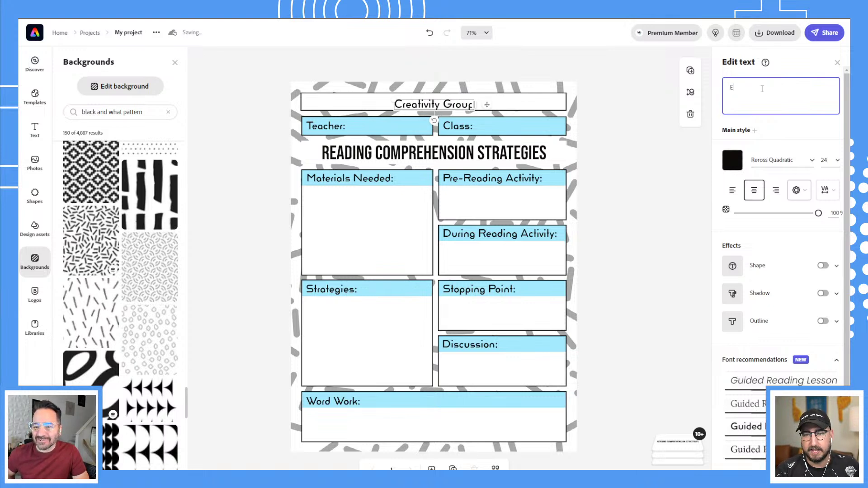
pyautogui.write('Explore')
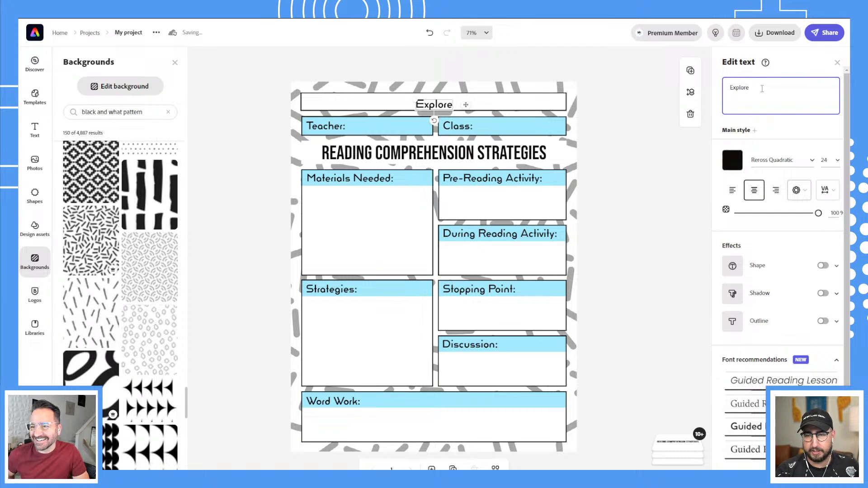
pyautogui.write(' Your Ima')
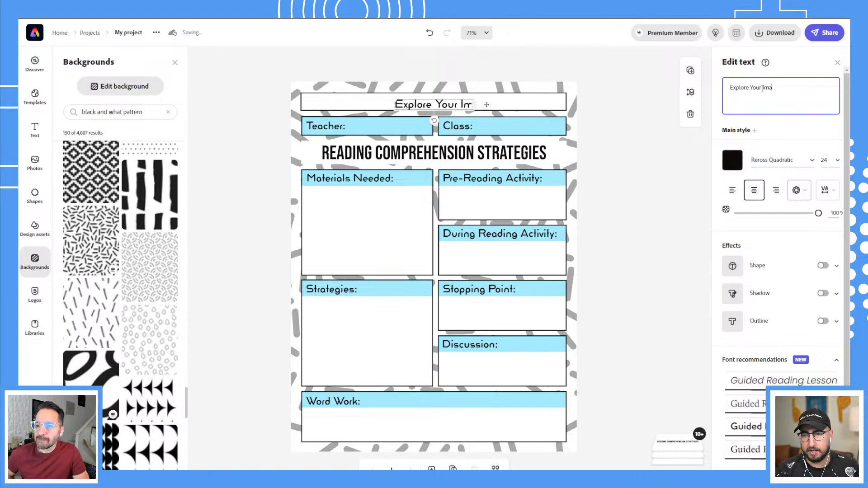
pyautogui.write('gina')
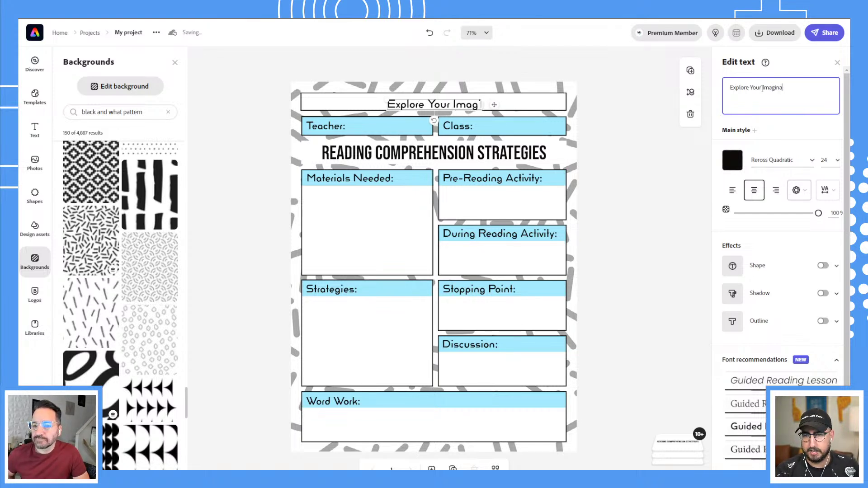
pyautogui.write('tion Together')
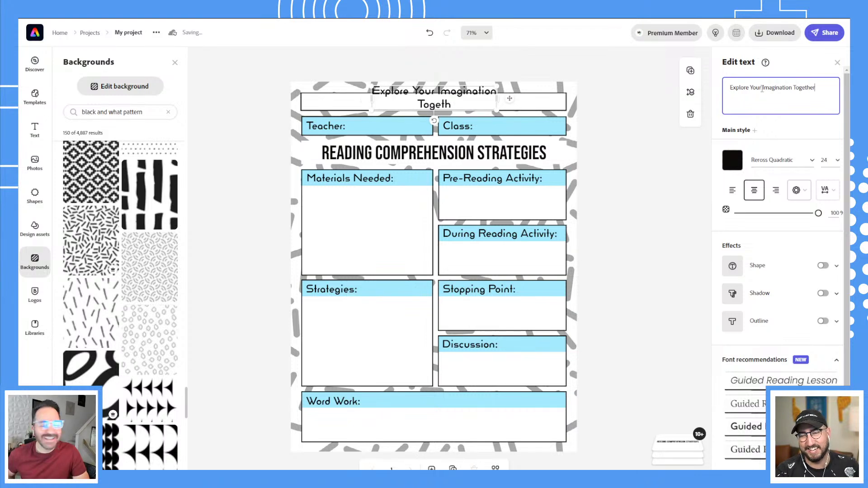
pyautogui.write('!')
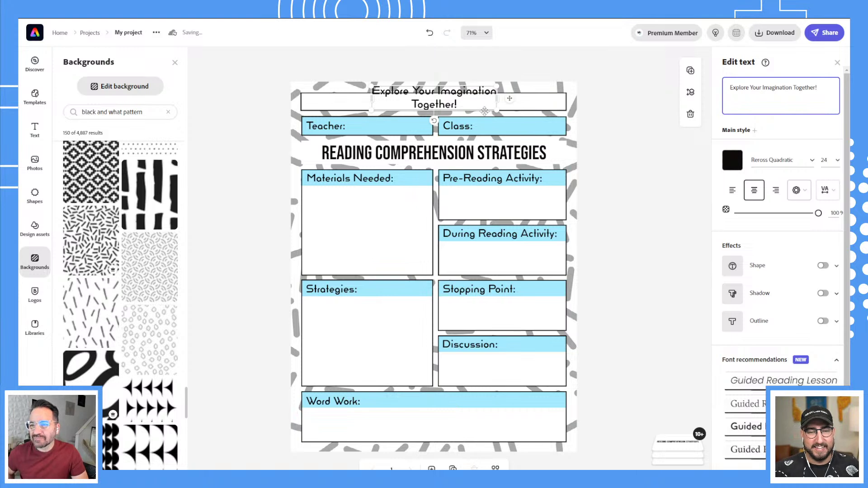
# Widen the title onto one line and centre it inside the top box.
pyautogui.moveTo(545, 99); pyautogui.dragTo(547, 97)
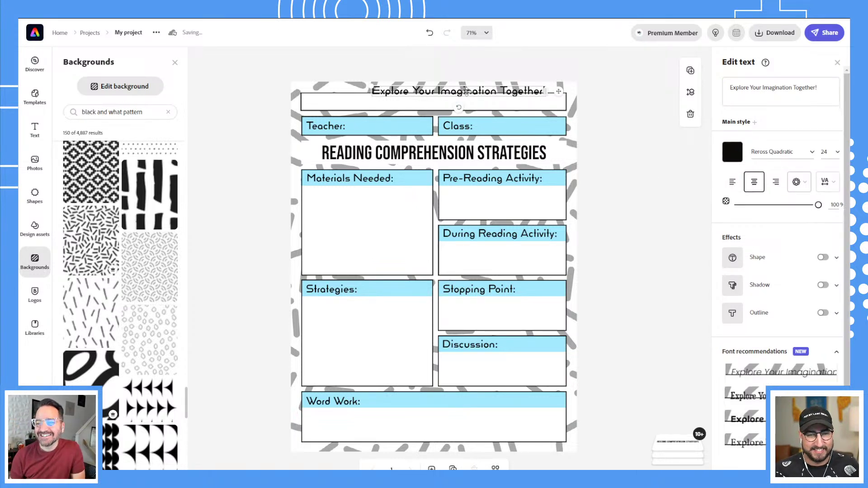
pyautogui.moveTo(468, 95); pyautogui.dragTo(444, 105)
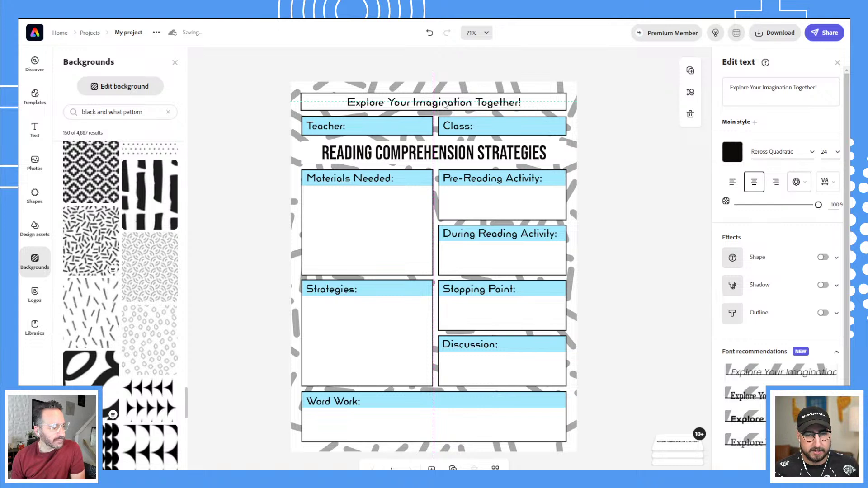
pyautogui.moveTo(445, 105); pyautogui.dragTo(444, 105)
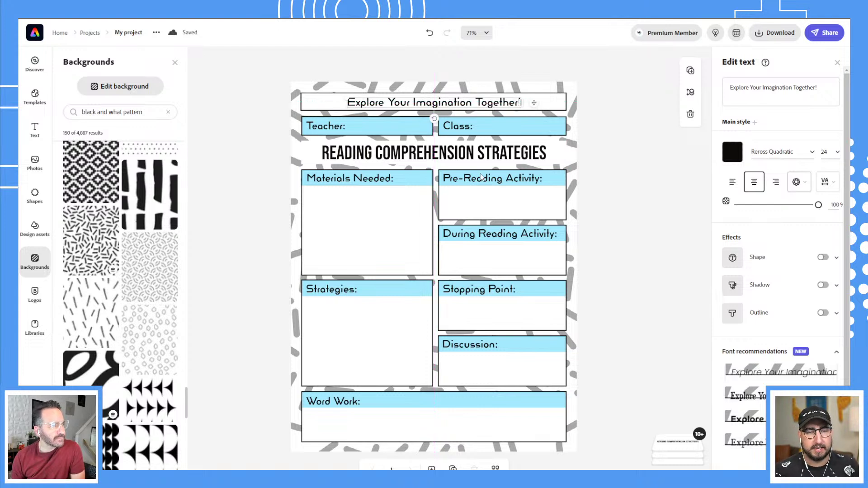
pyautogui.press('Up')
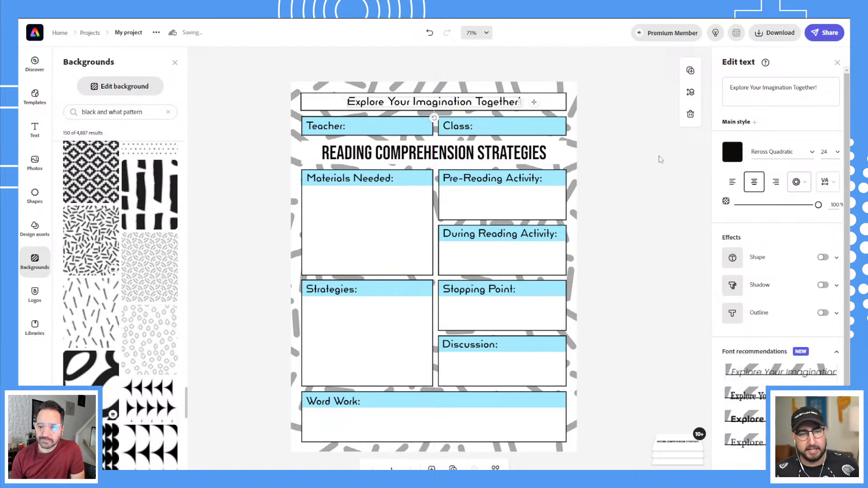
# Fill the Teacher header box with a near-white light grey.
pyautogui.click(389, 127)
pyautogui.click(731, 117)
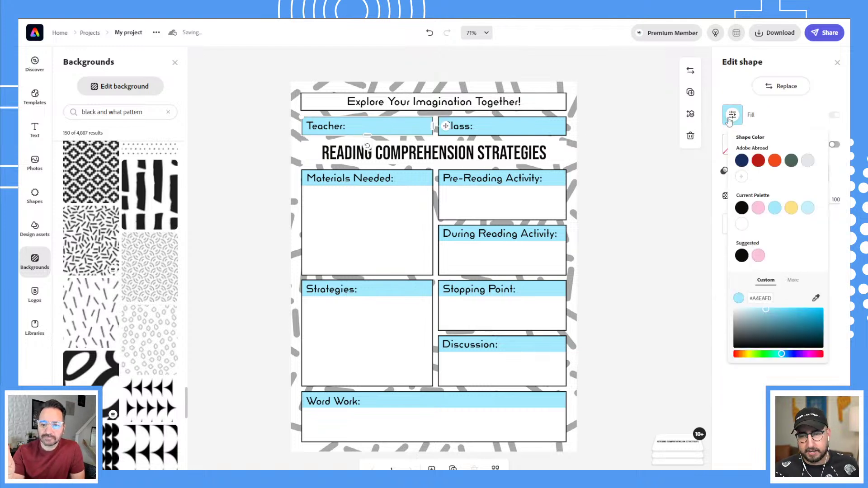
pyautogui.click(733, 318)
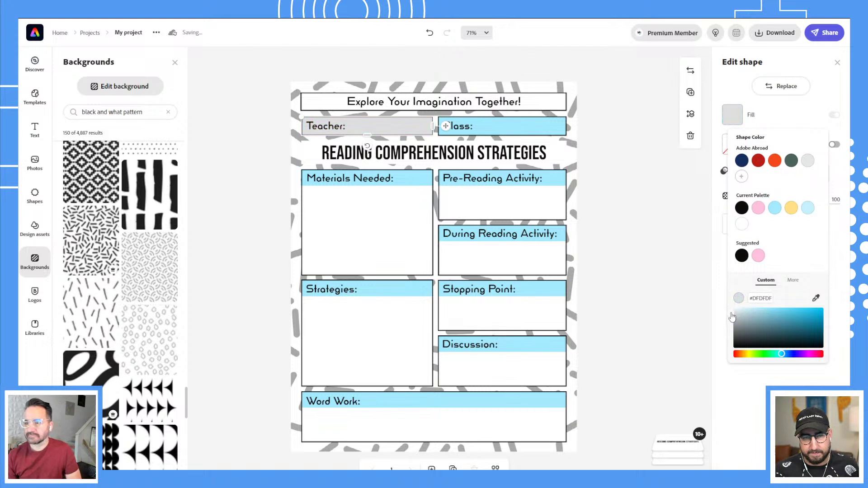
pyautogui.moveTo(733, 318); pyautogui.dragTo(729, 313)
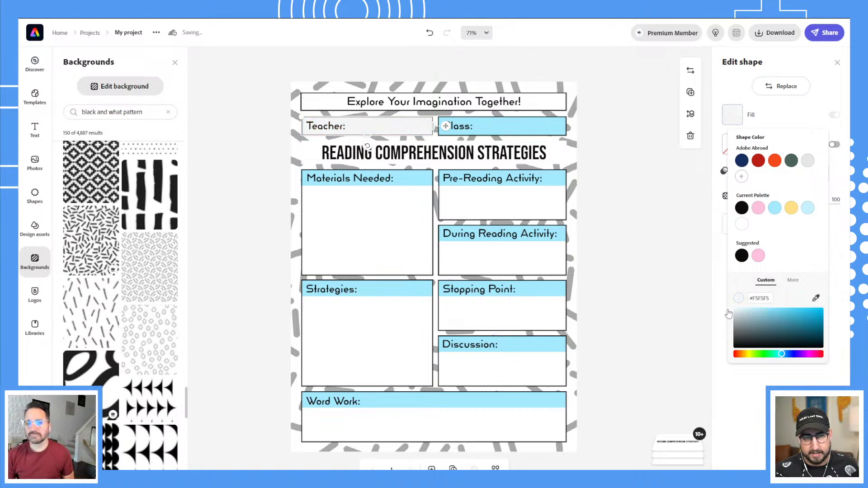
# Fill the Class header with light grey #F5F5F5, then reselect the Teacher header's fill.
pyautogui.click(518, 130)
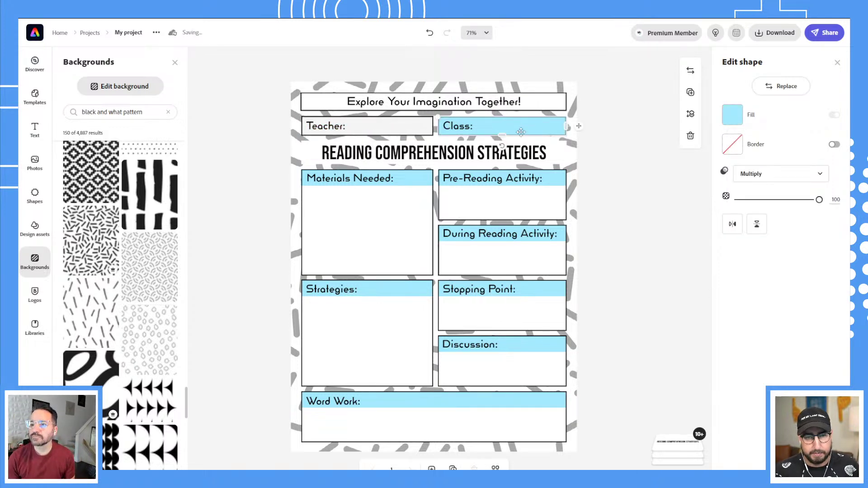
pyautogui.click(733, 118)
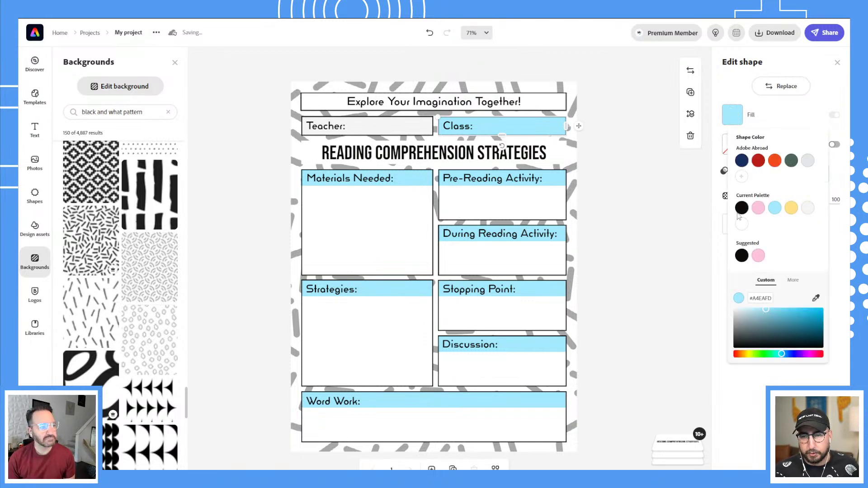
pyautogui.click(809, 208)
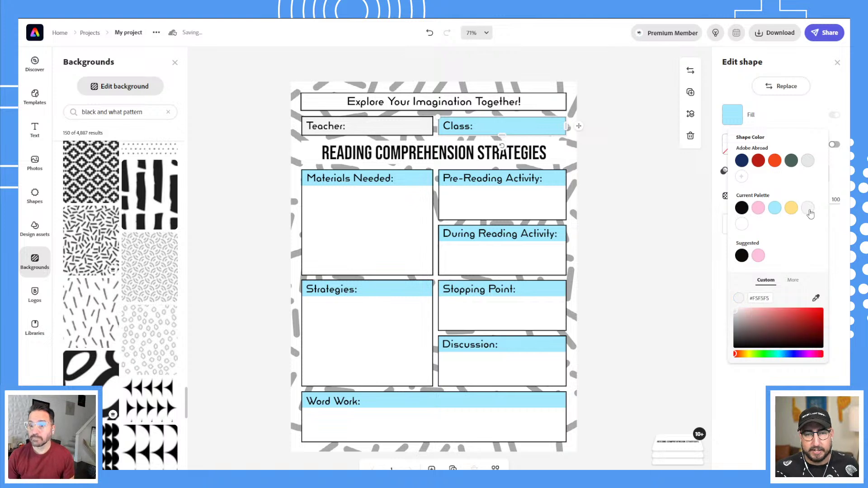
pyautogui.click(412, 129)
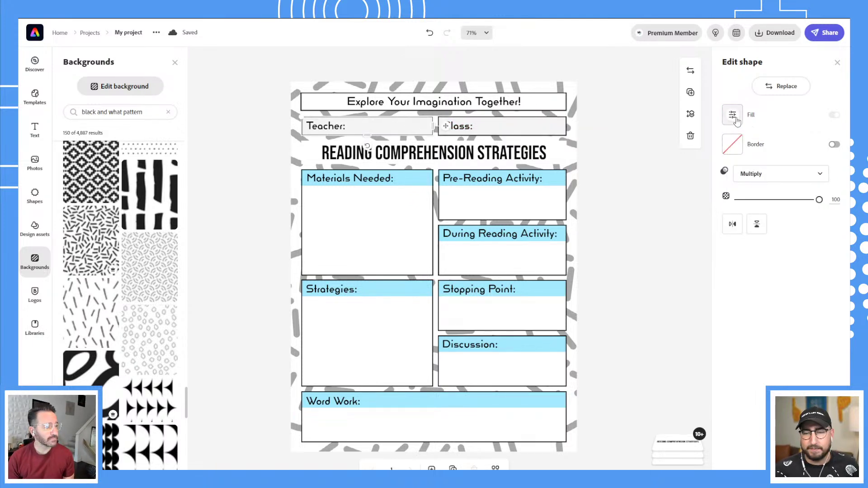
pyautogui.click(733, 116)
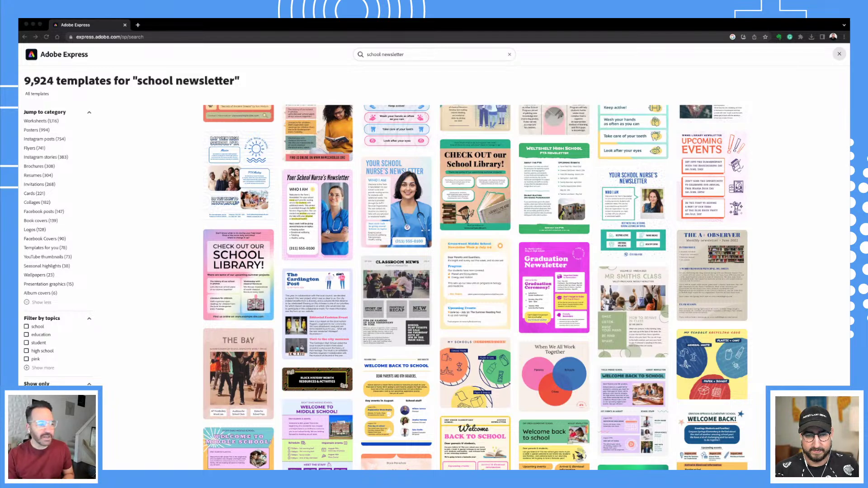
# Scroll the 'school newsletter' results and start a design from the Classroom News template.
pyautogui.scroll(-4, 260, 311)
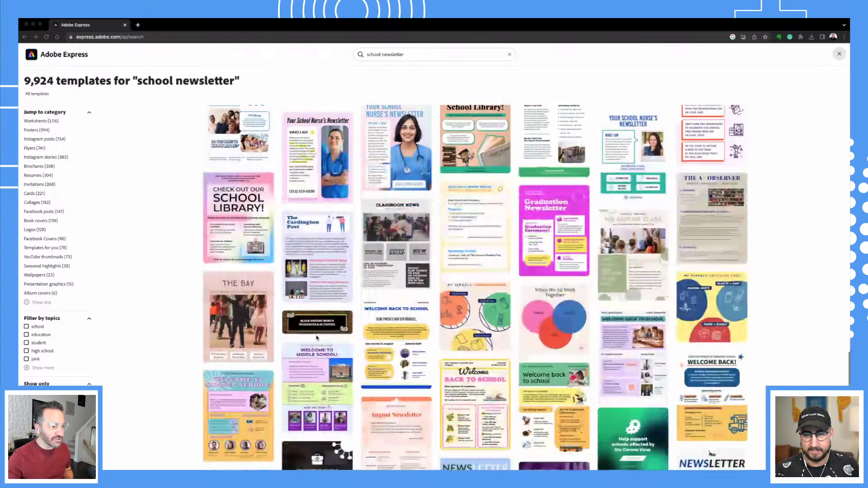
pyautogui.scroll(10, 712, 332)
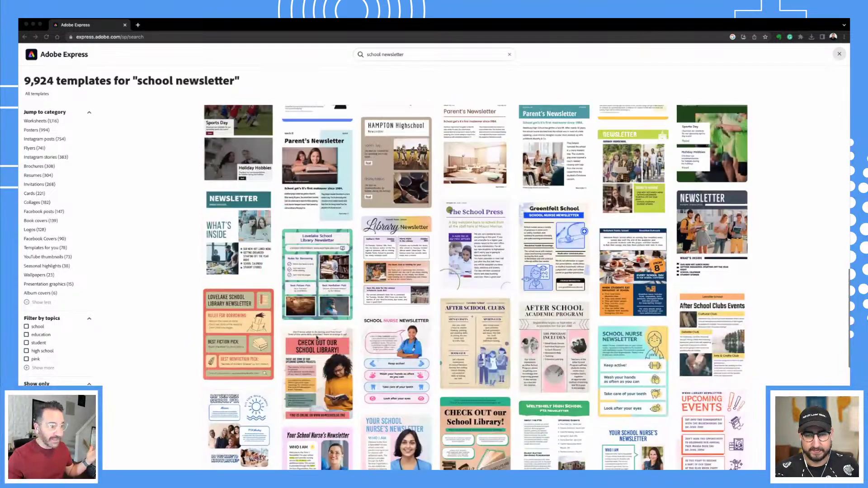
pyautogui.scroll(-15, 325, 334)
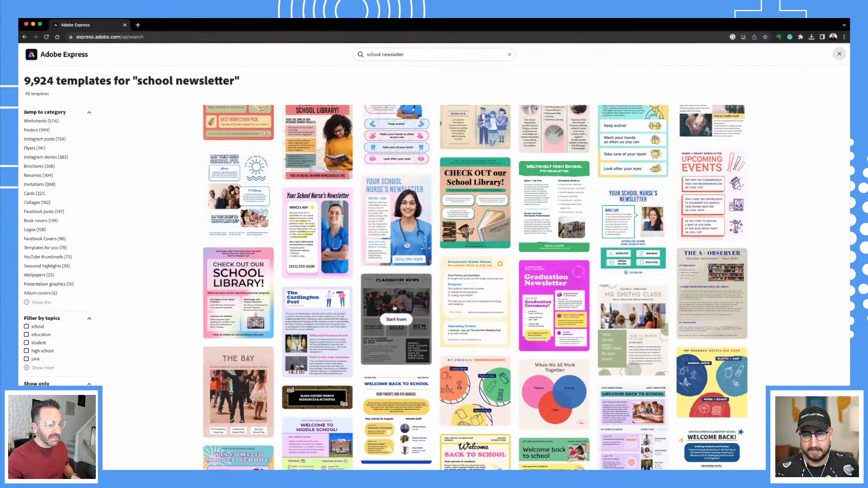
pyautogui.click(397, 319)
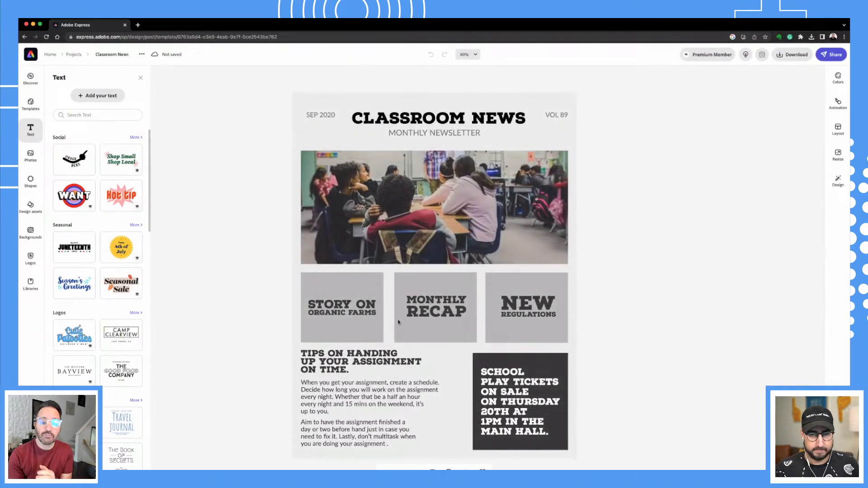
# Change the CLASSROOM NEWS heading to 'SUMMER PLANS 2023' and widen its text box.
pyautogui.click(446, 119)
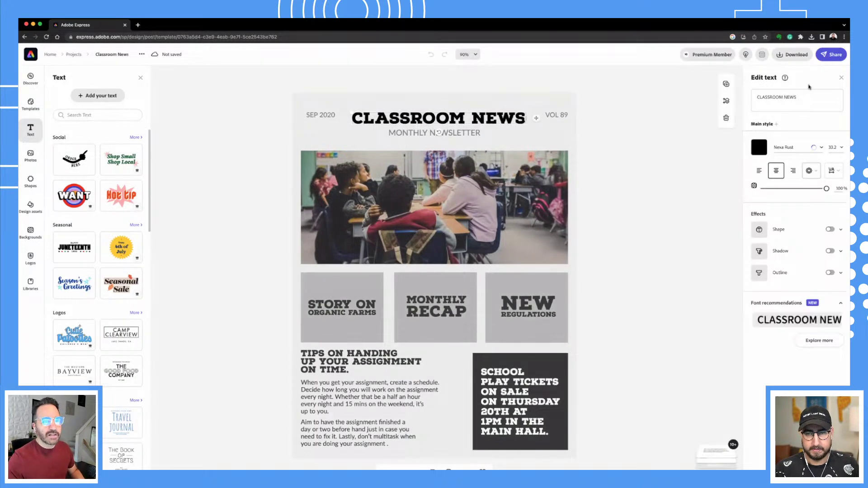
pyautogui.tripleClick(804, 98)
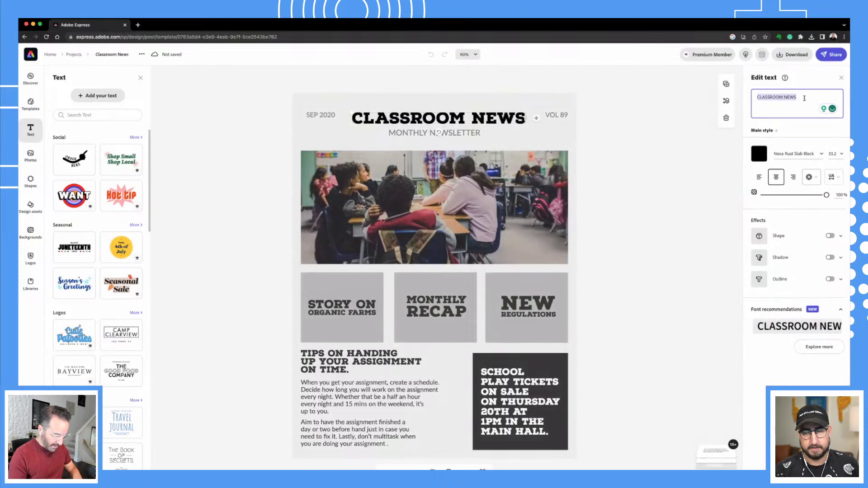
pyautogui.write('SUMMER PLAN')
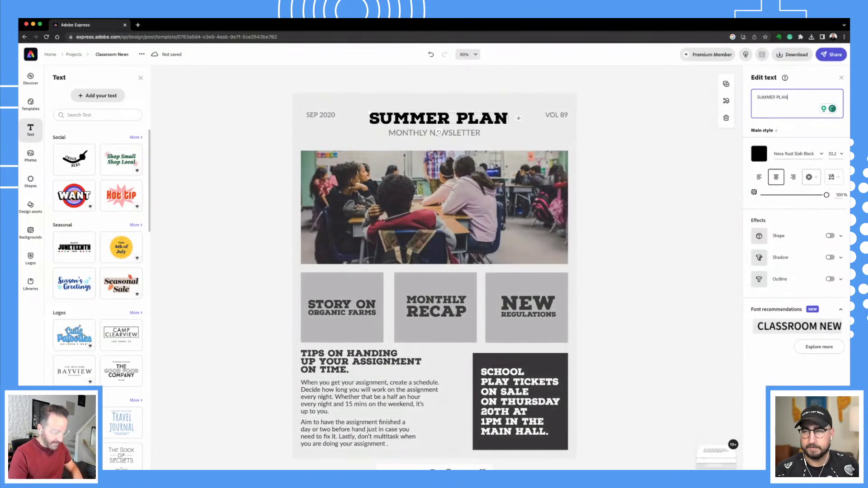
pyautogui.write('S 2023')
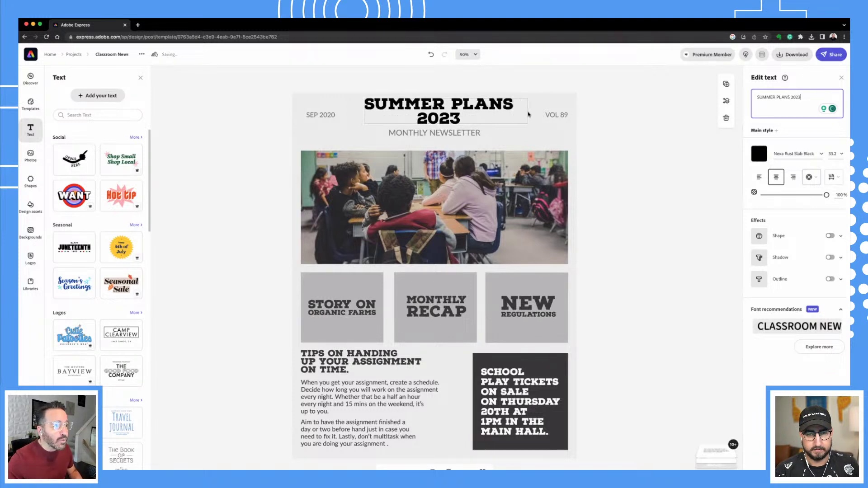
pyautogui.click(524, 115)
pyautogui.moveTo(365, 112); pyautogui.dragTo(346, 112)
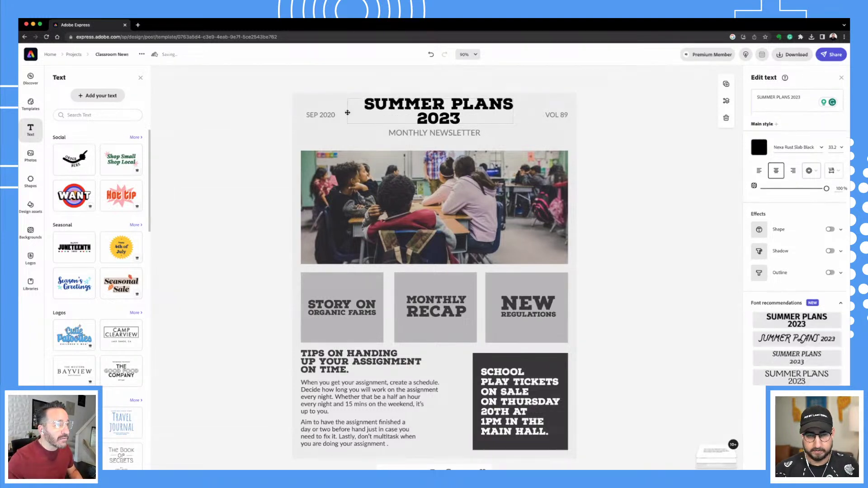
pyautogui.click(451, 118)
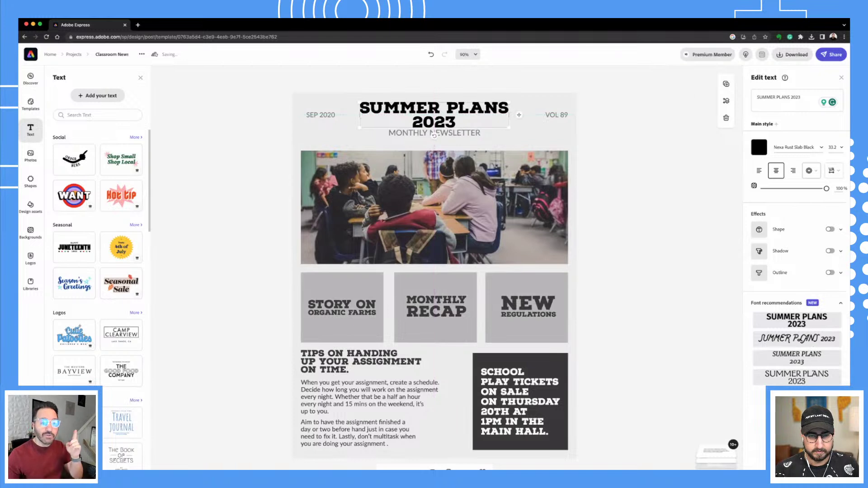
# Try script, Merriweather Italic and Galahad Std fonts, then settle on the condensed recommended font.
pyautogui.click(801, 343)
pyautogui.click(799, 360)
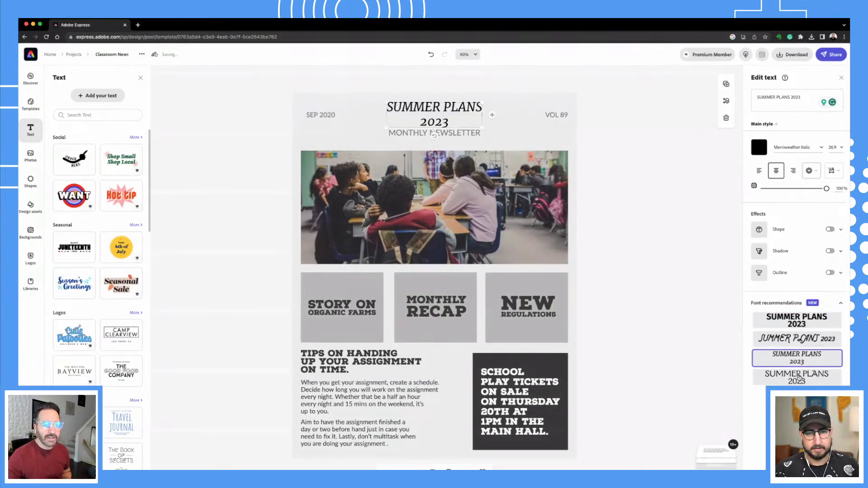
pyautogui.click(798, 378)
pyautogui.click(824, 396)
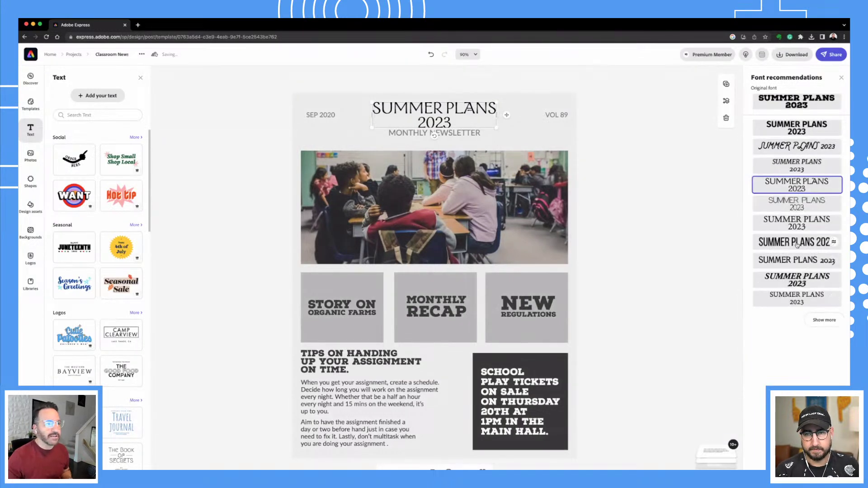
pyautogui.click(797, 243)
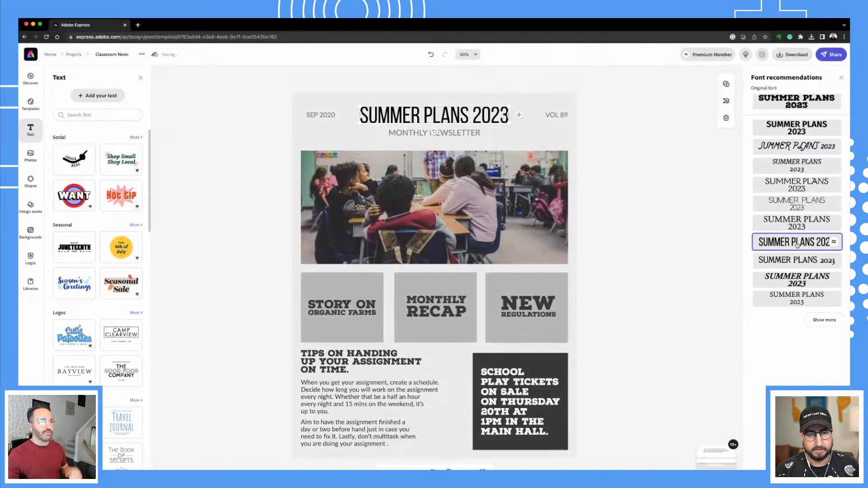
# Change the newsletter page background to red-orange.
pyautogui.click(549, 138)
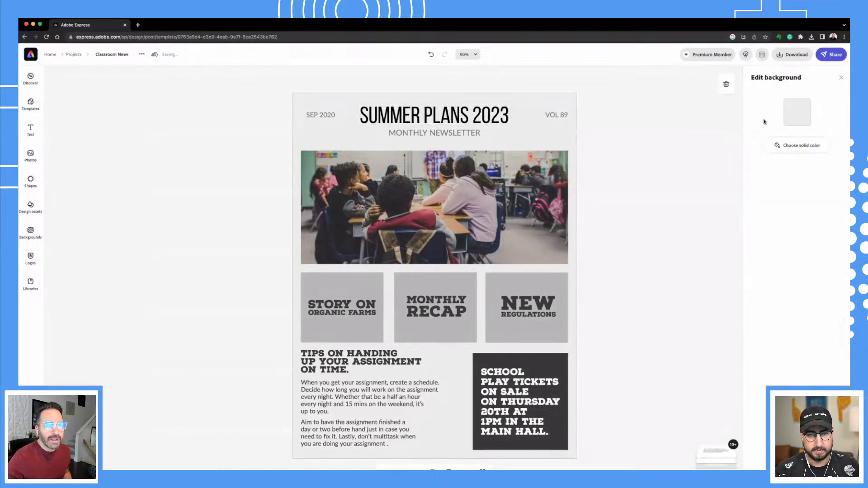
pyautogui.click(799, 145)
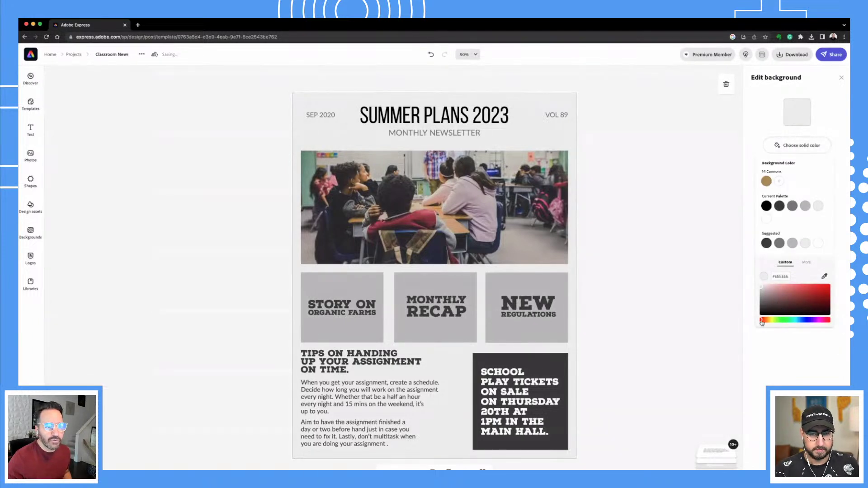
pyautogui.moveTo(769, 322); pyautogui.dragTo(763, 321)
pyautogui.click(807, 285)
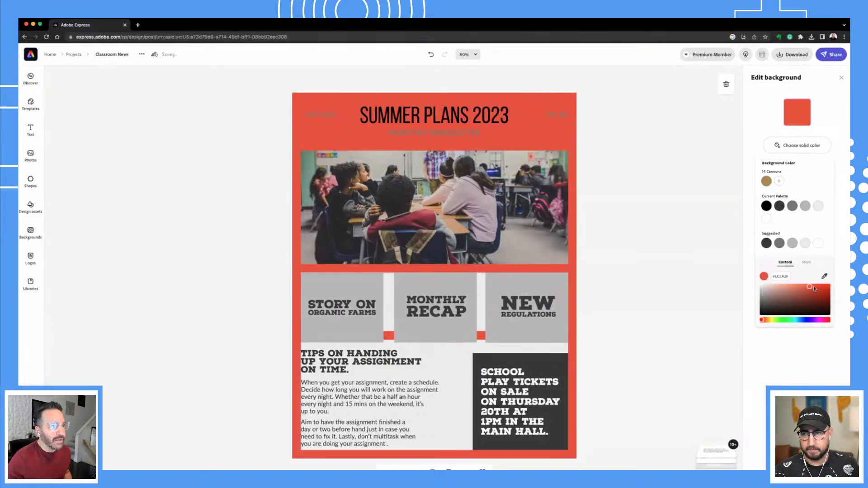
pyautogui.click(680, 182)
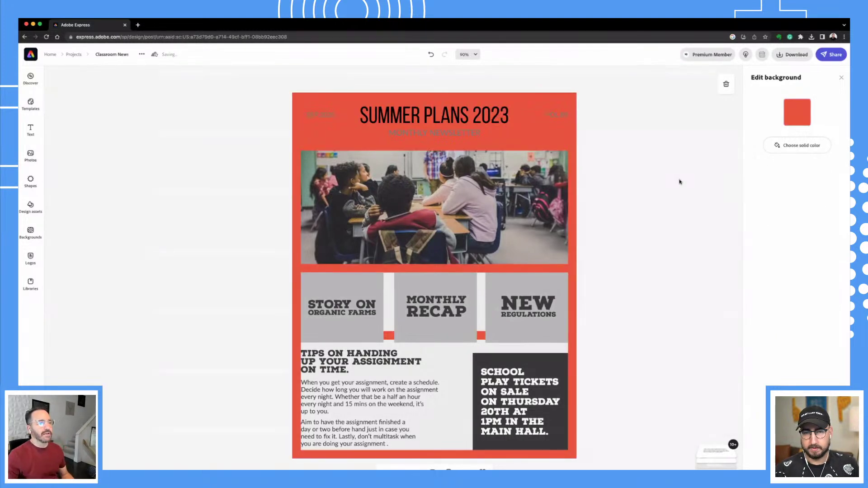
# Make the SUMMER PLANS 2023 title and MONTHLY NEWSLETTER subtitle white.
pyautogui.click(431, 115)
pyautogui.click(760, 147)
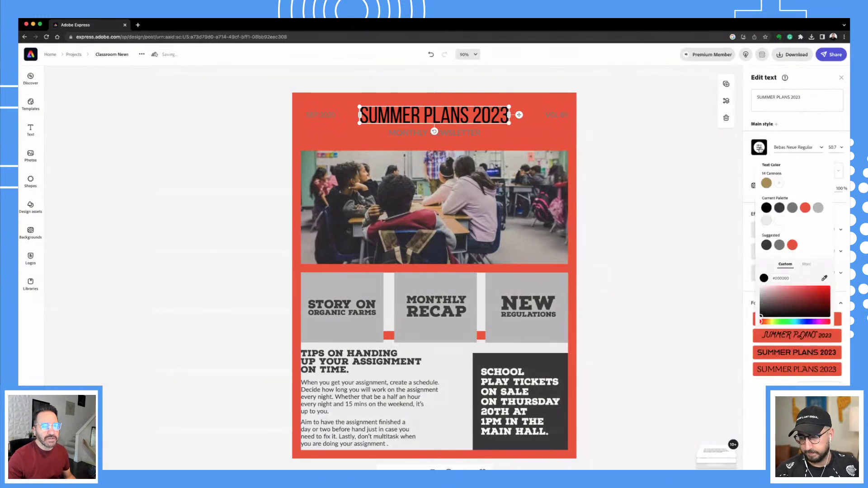
pyautogui.click(778, 222)
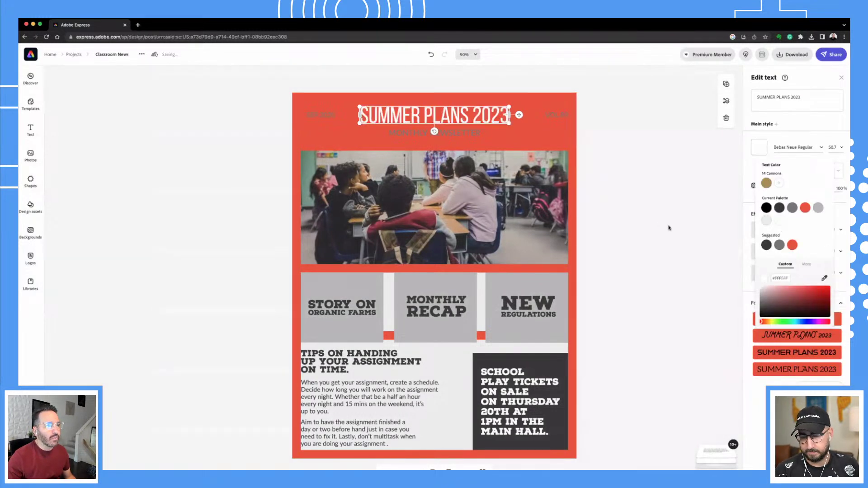
pyautogui.click(661, 226)
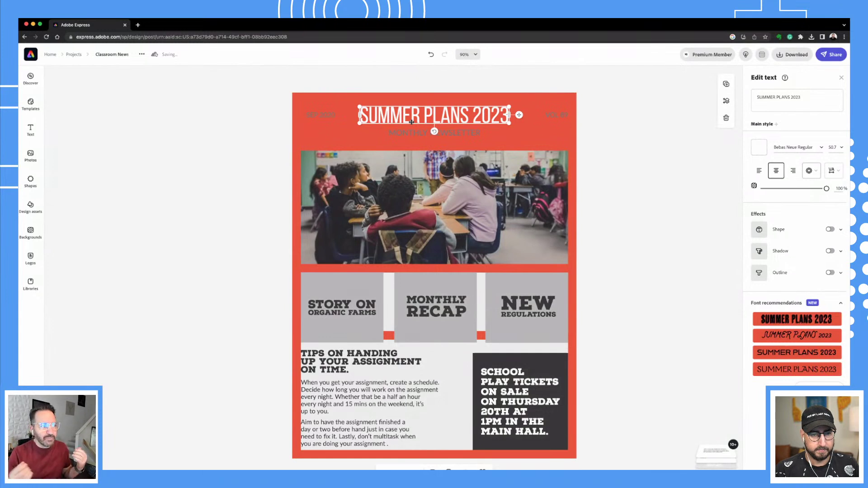
pyautogui.click(458, 137)
pyautogui.click(457, 134)
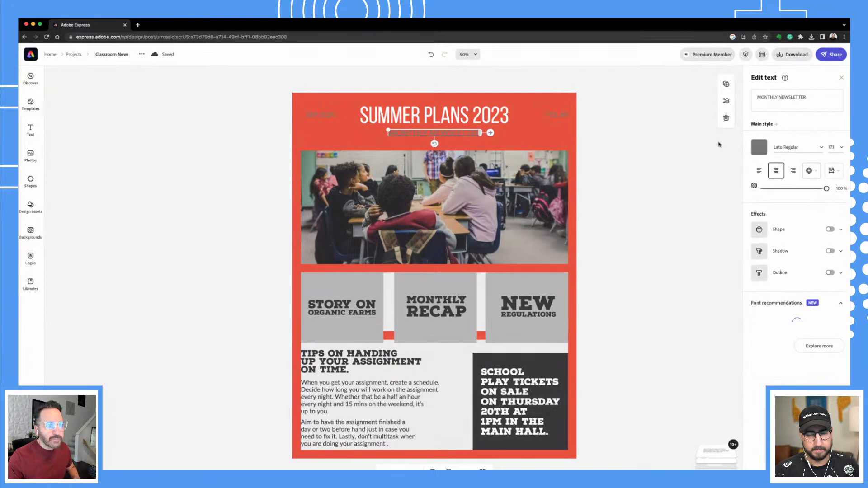
pyautogui.click(760, 147)
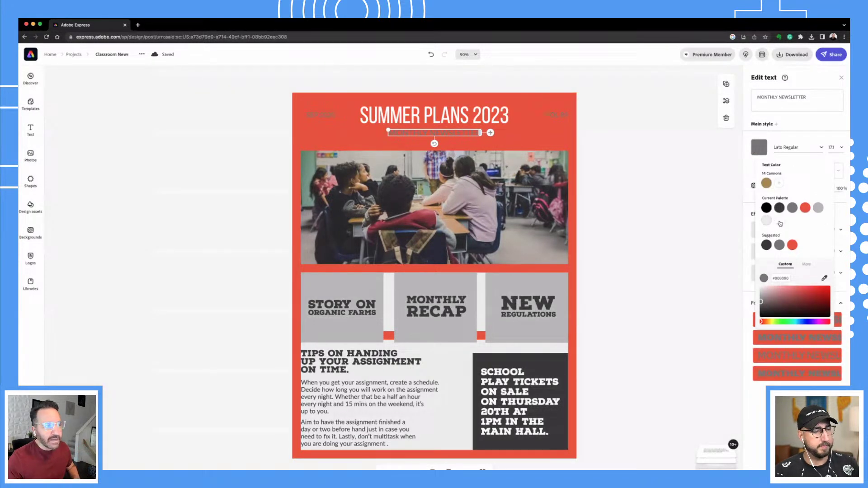
pyautogui.click(779, 222)
# Turn the SEP 2020 and VOL 89 labels white.
pyautogui.click(315, 114)
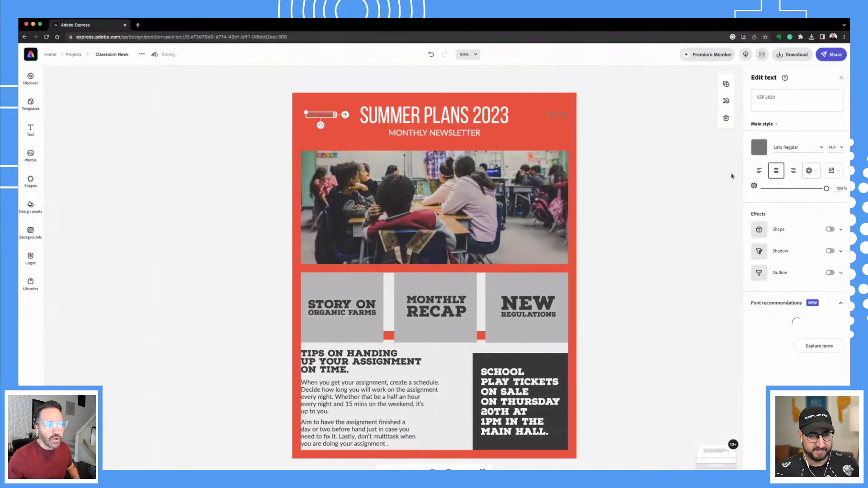
pyautogui.click(762, 153)
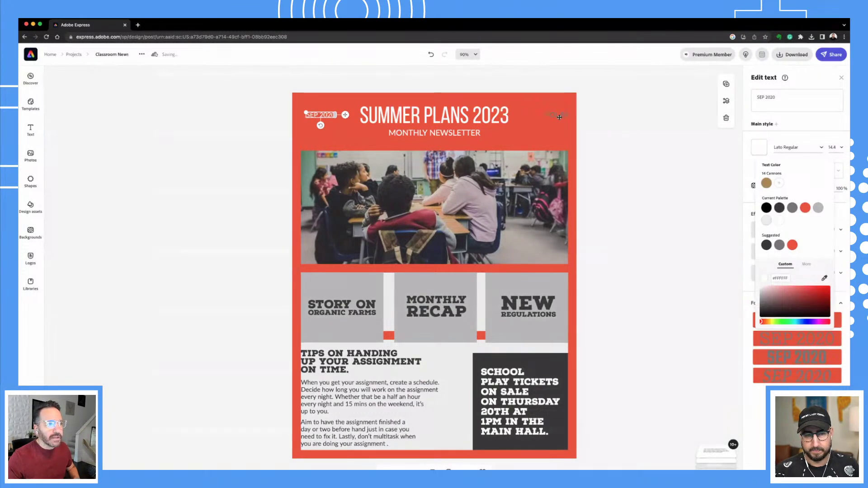
pyautogui.click(559, 117)
pyautogui.click(760, 147)
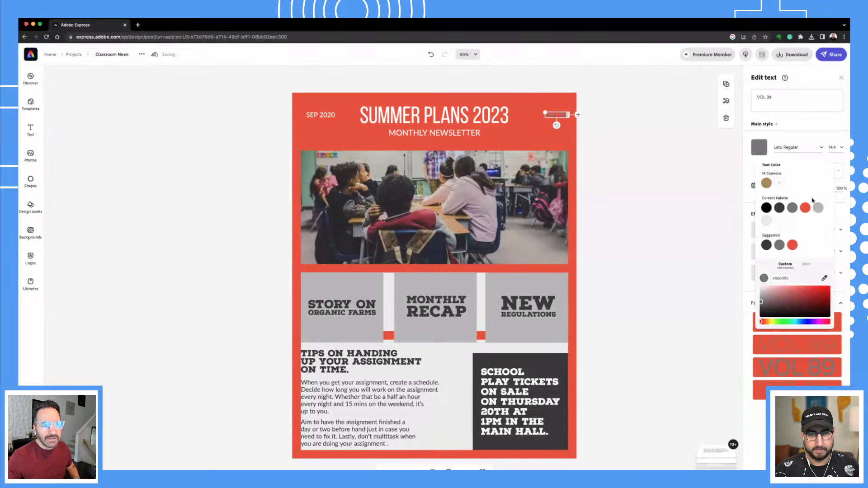
pyautogui.click(767, 220)
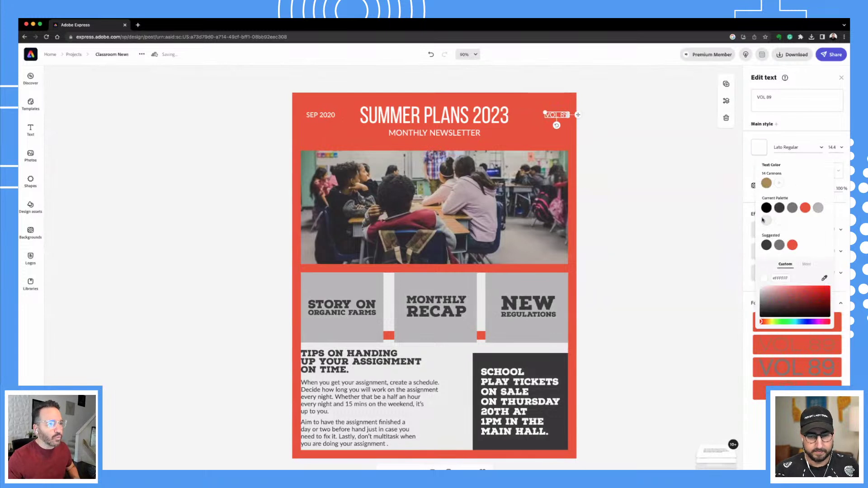
pyautogui.click(521, 213)
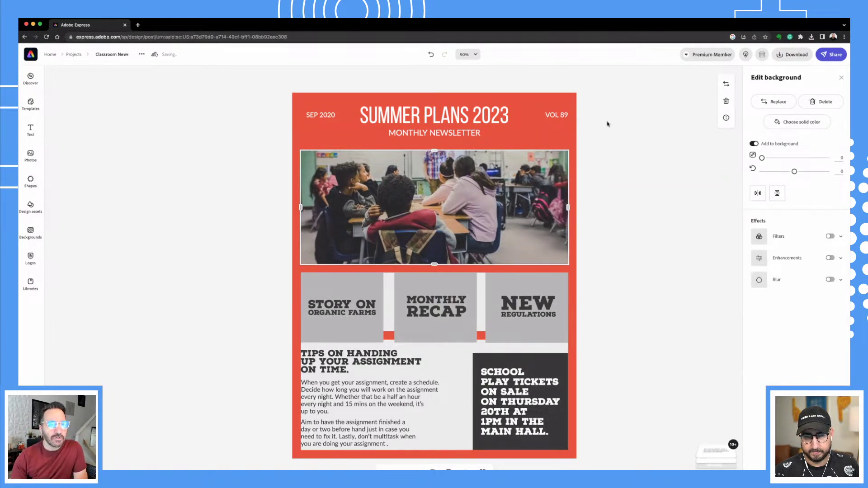
# Swap the classroom photo for a roller-coaster picture found by searching 'amusement park'.
pyautogui.click(773, 103)
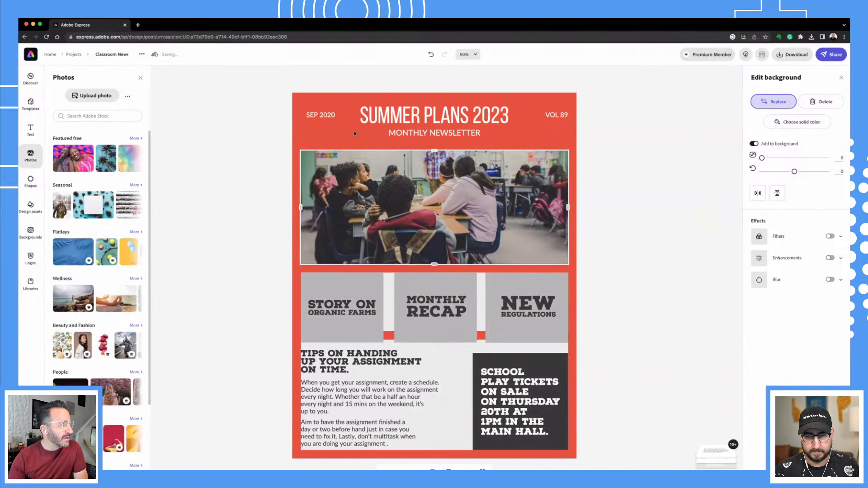
pyautogui.click(133, 115)
pyautogui.write('classroom')
pyautogui.press('Return')
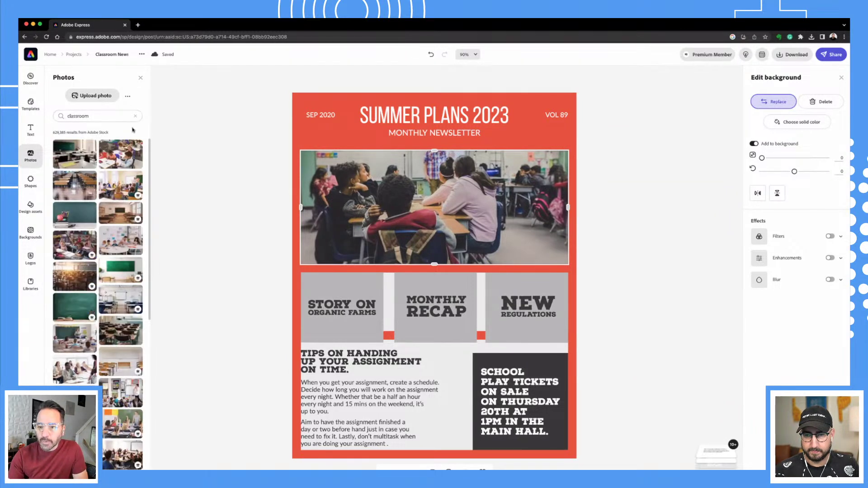
pyautogui.click(106, 116)
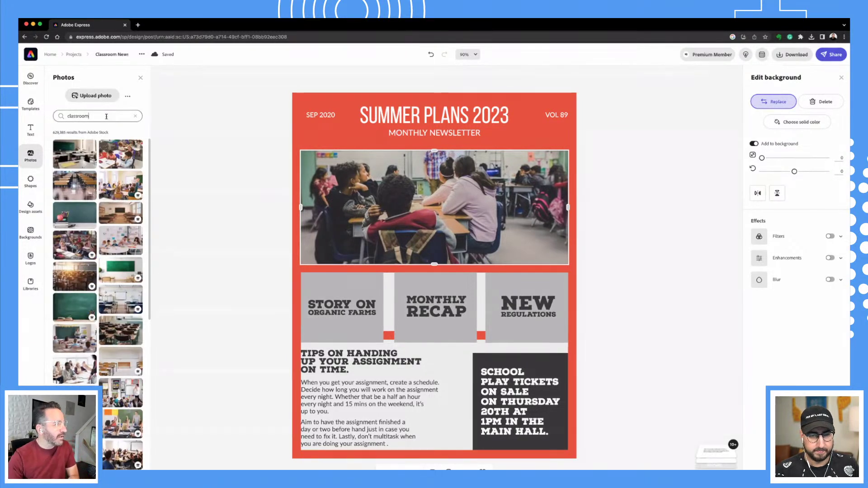
pyautogui.doubleClick(96, 115)
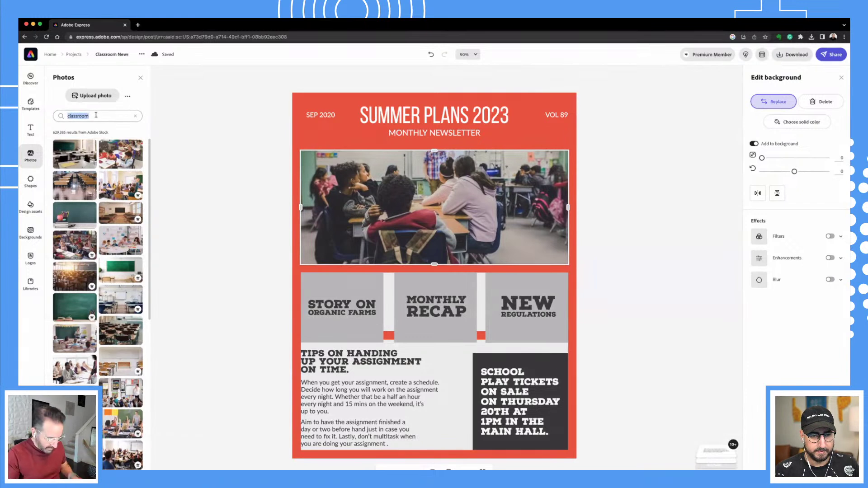
pyautogui.write('amu')
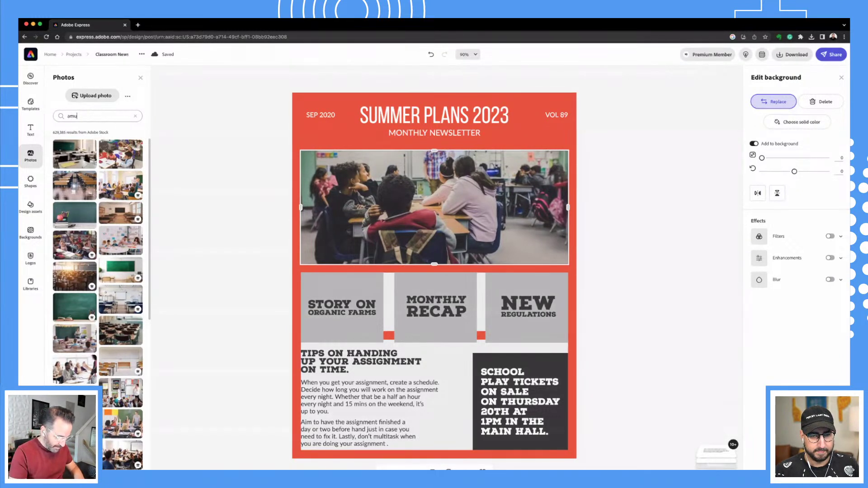
pyautogui.write('sement park')
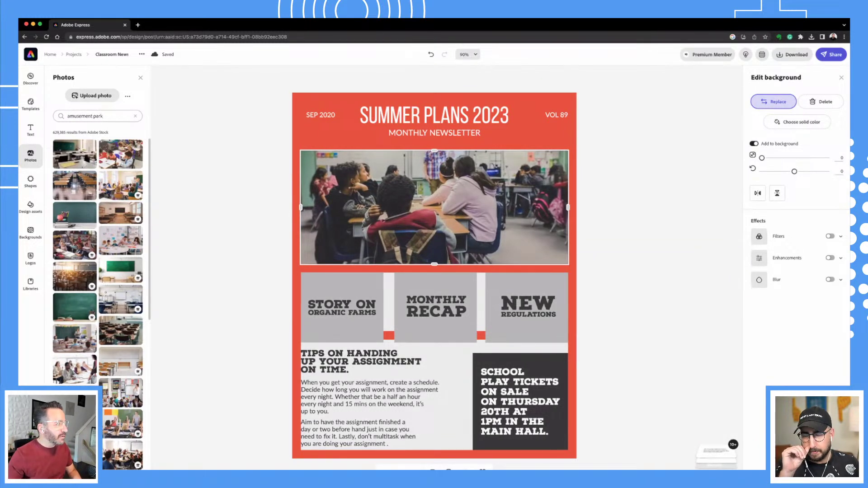
pyautogui.press('Return')
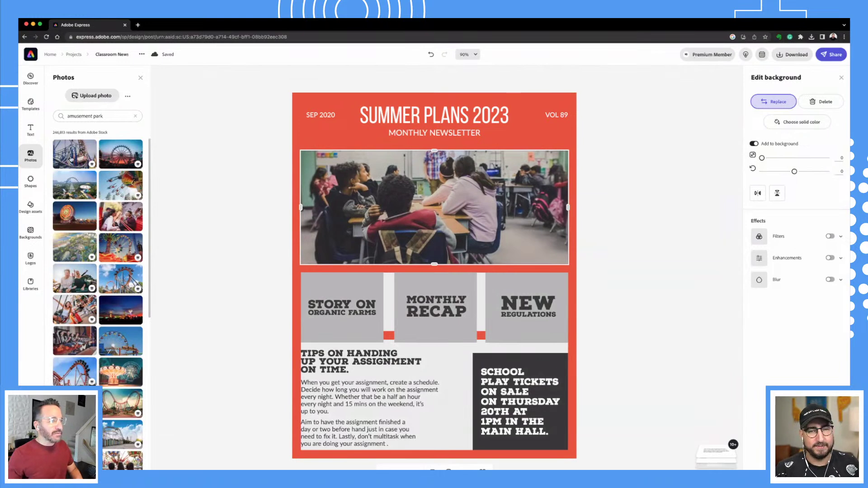
pyautogui.click(71, 159)
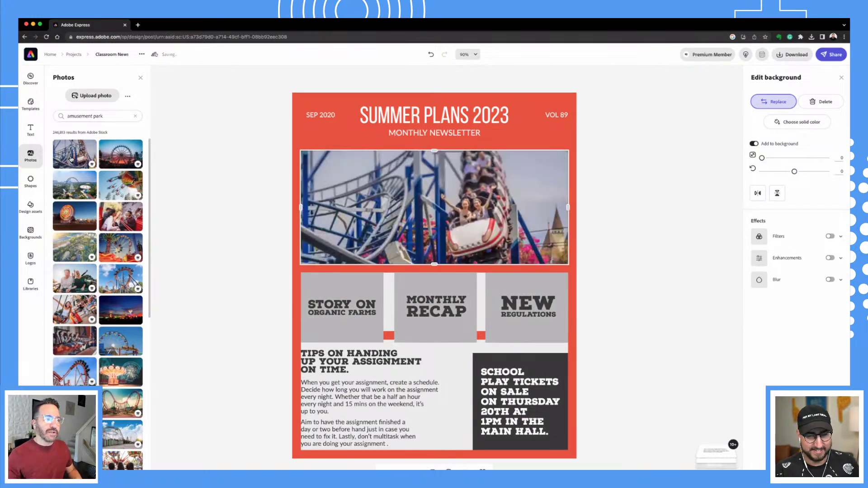
pyautogui.click(217, 156)
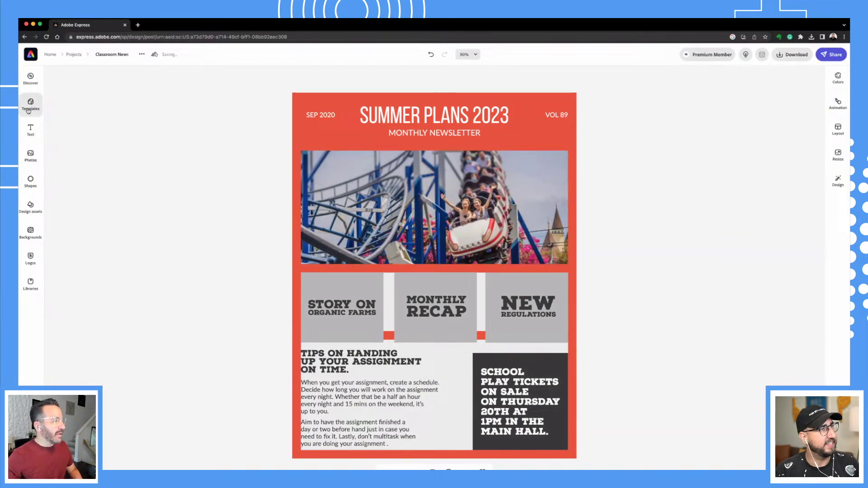
# Add a new text box reading 'Amusement Park Visit!'.
pyautogui.click(32, 129)
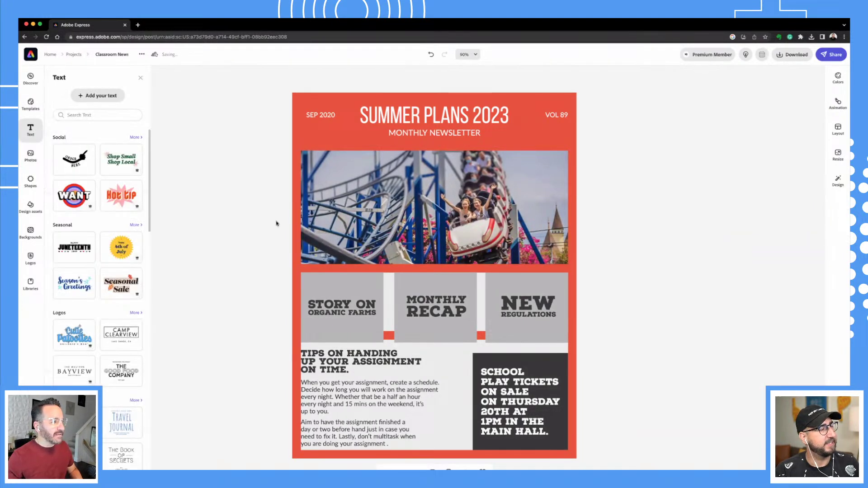
pyautogui.click(97, 96)
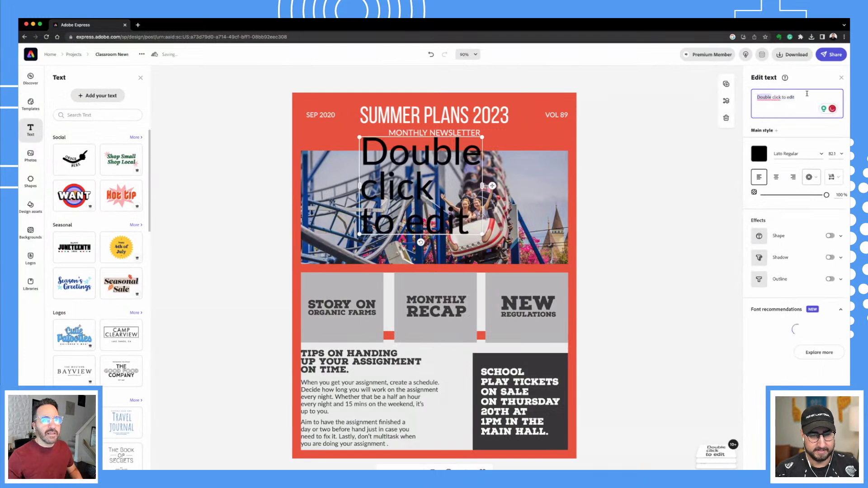
pyautogui.tripleClick(807, 93)
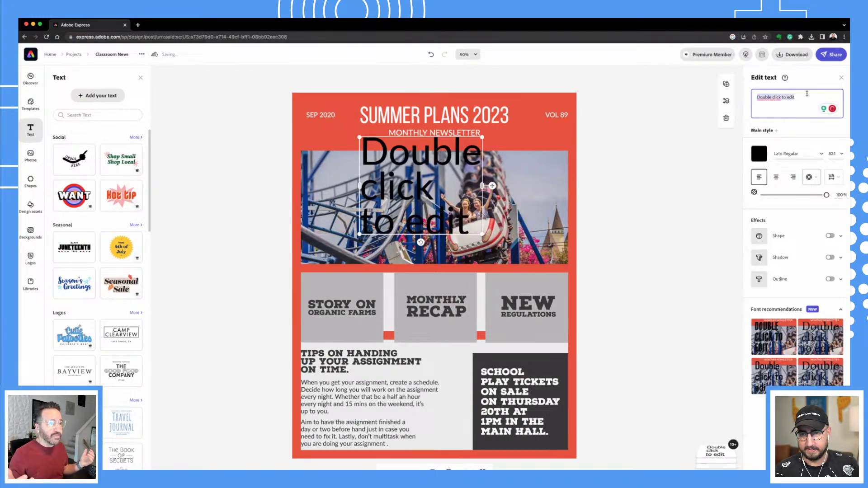
pyautogui.write('A')
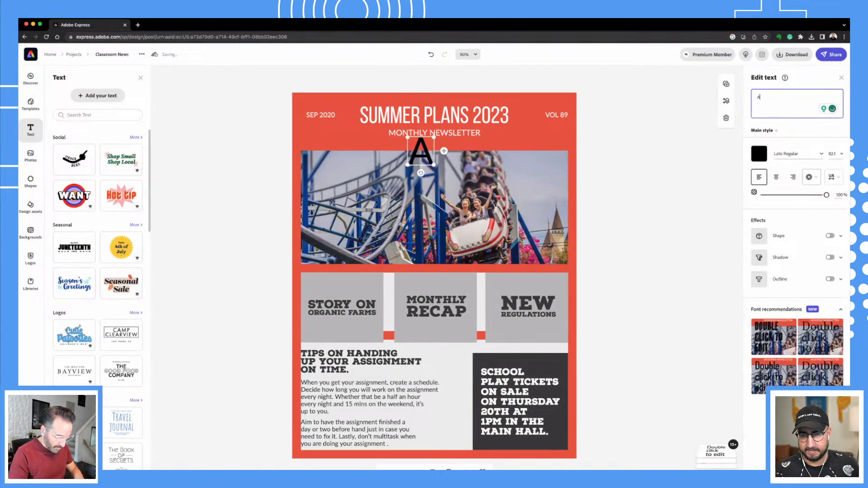
pyautogui.write('musemen')
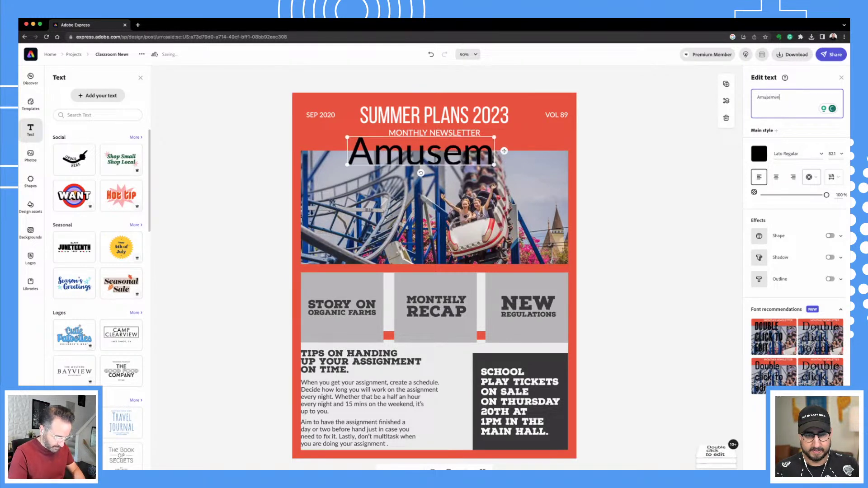
pyautogui.write('t Park')
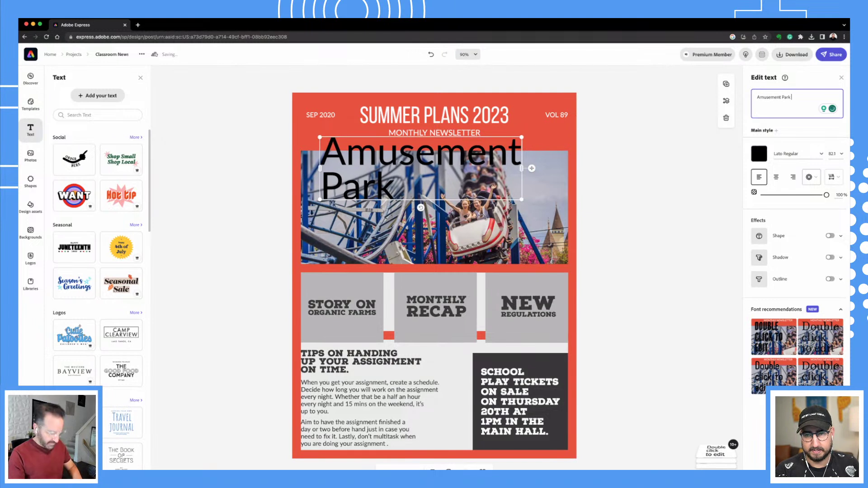
pyautogui.write(' Visit!')
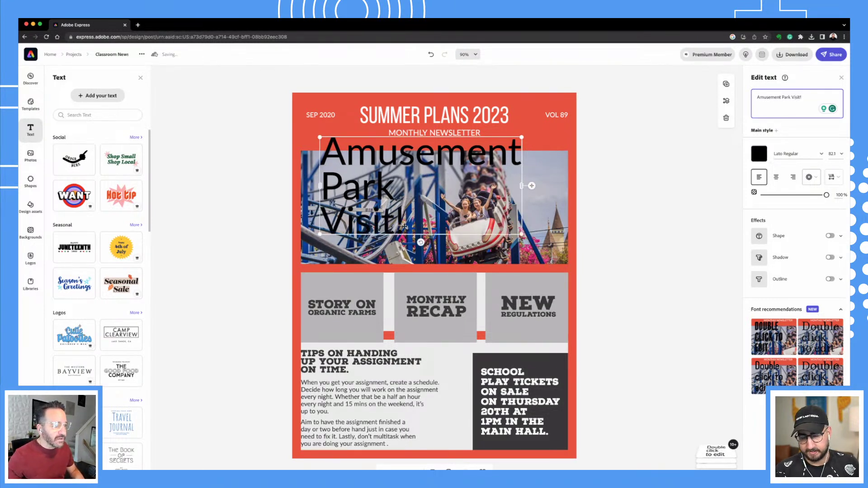
# Set the headline to size 50.7 and move it over the photo's left side.
pyautogui.click(833, 148)
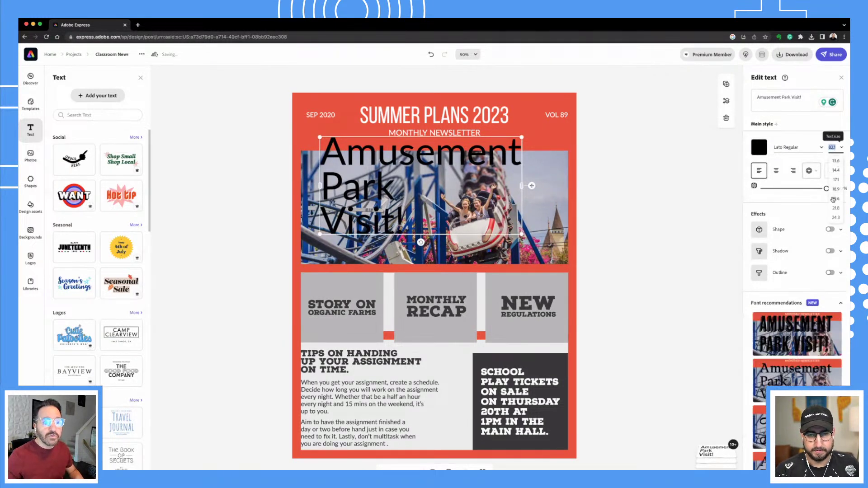
pyautogui.click(836, 217)
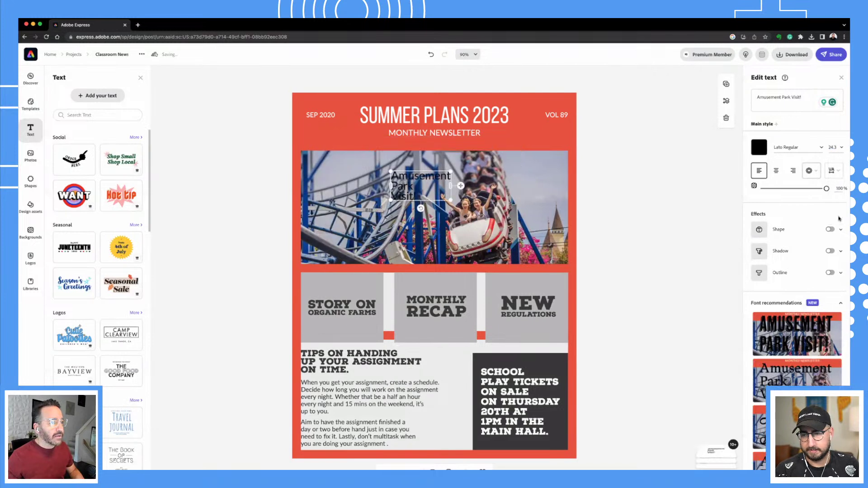
pyautogui.click(835, 171)
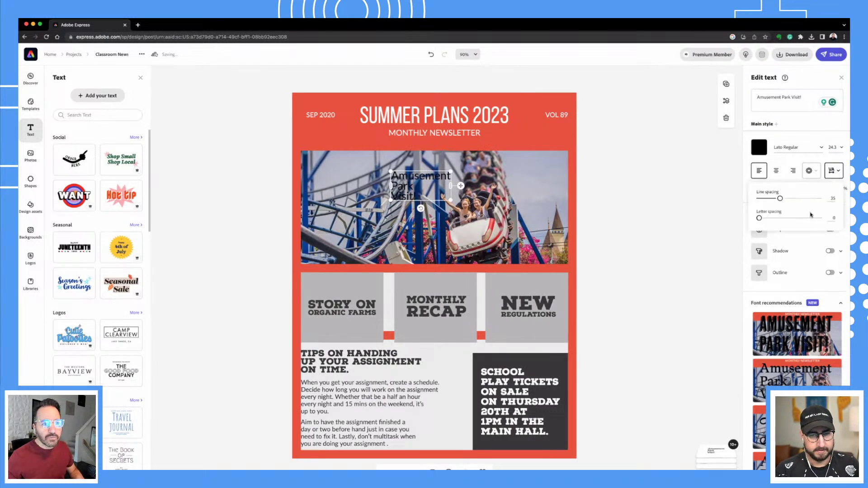
pyautogui.click(833, 171)
pyautogui.click(834, 147)
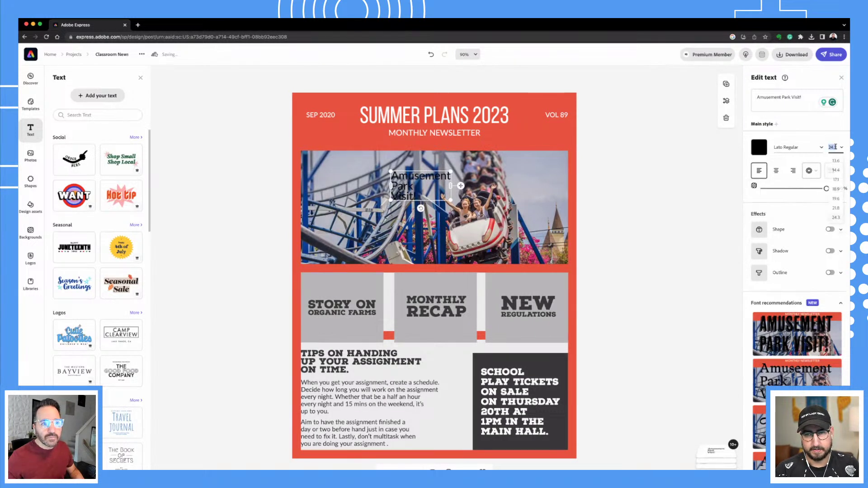
pyautogui.scroll(-2, 837, 215)
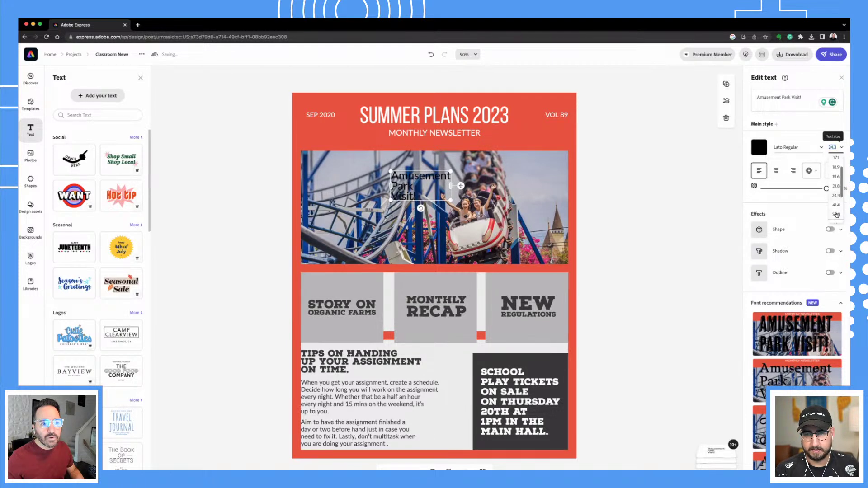
pyautogui.click(836, 214)
pyautogui.moveTo(392, 175); pyautogui.dragTo(359, 176)
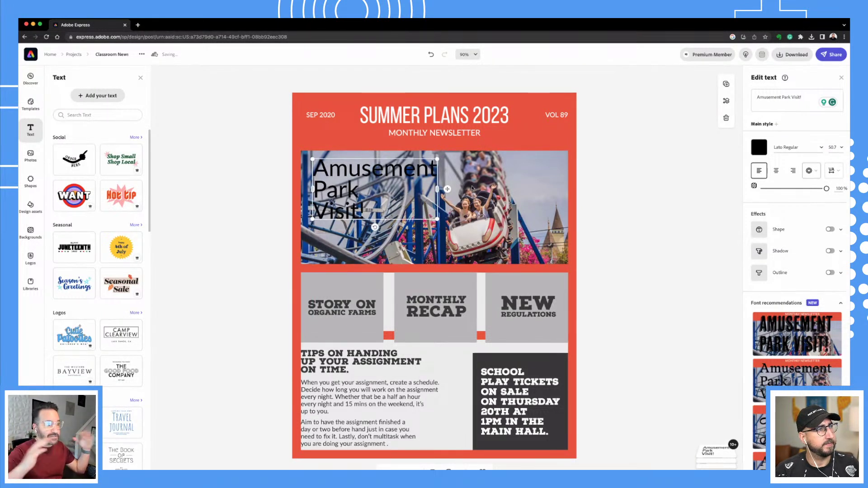
pyautogui.click(763, 151)
# Make the headline white in Lexia Advertising with a drop shadow (distance 63, angle 155).
pyautogui.click(782, 221)
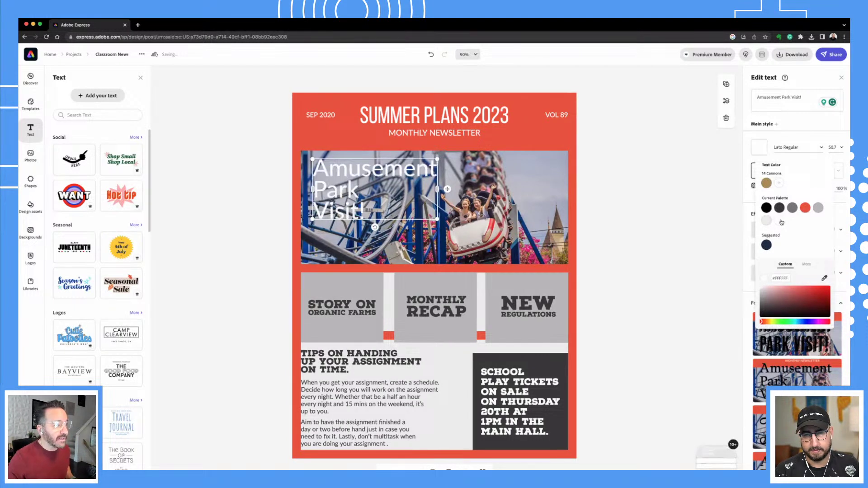
pyautogui.click(789, 147)
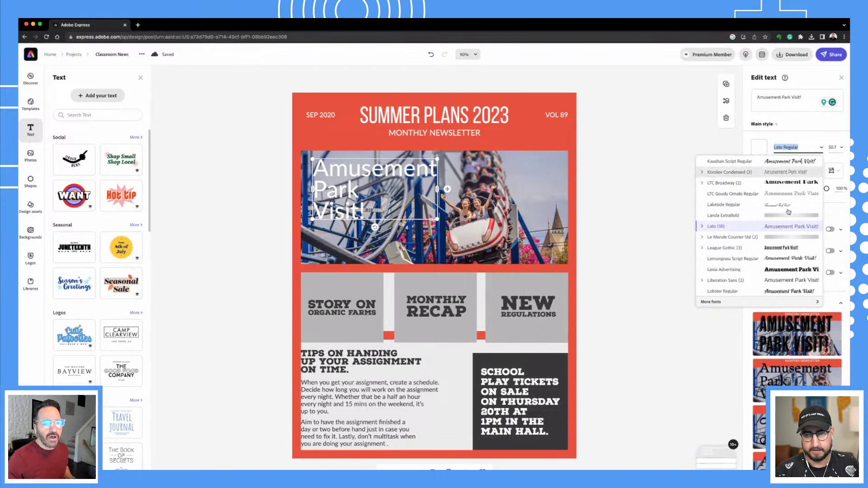
pyautogui.click(786, 270)
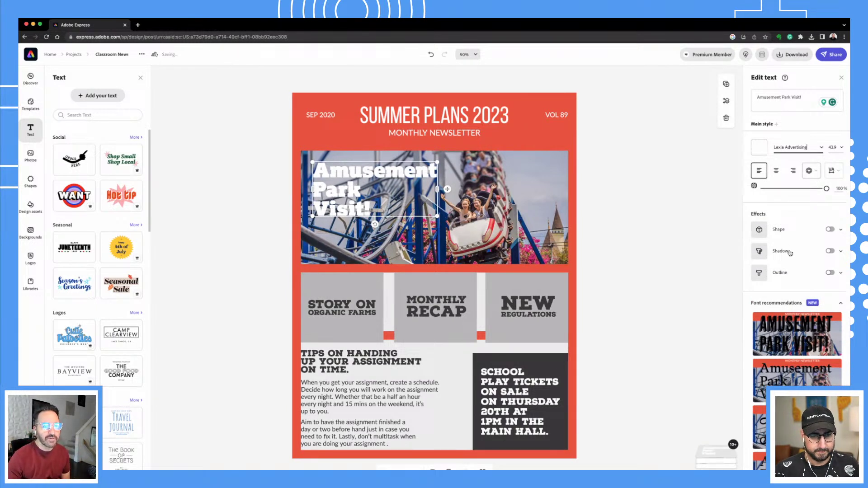
pyautogui.click(831, 251)
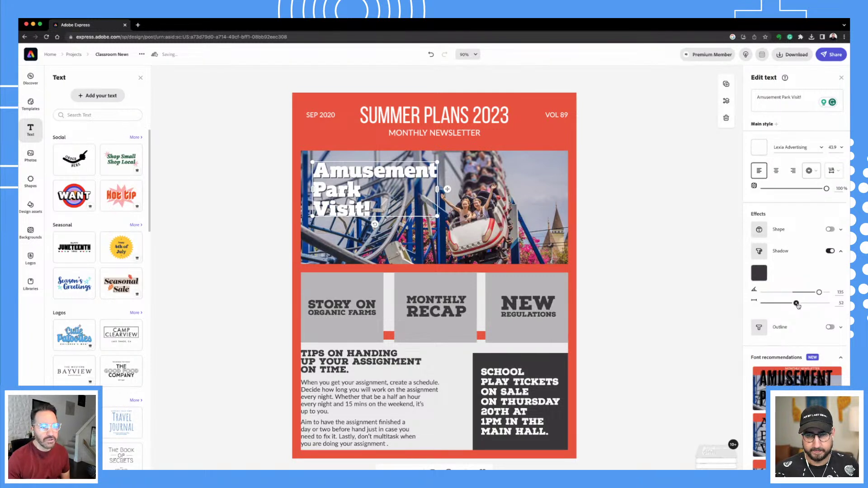
pyautogui.moveTo(796, 303); pyautogui.dragTo(810, 304)
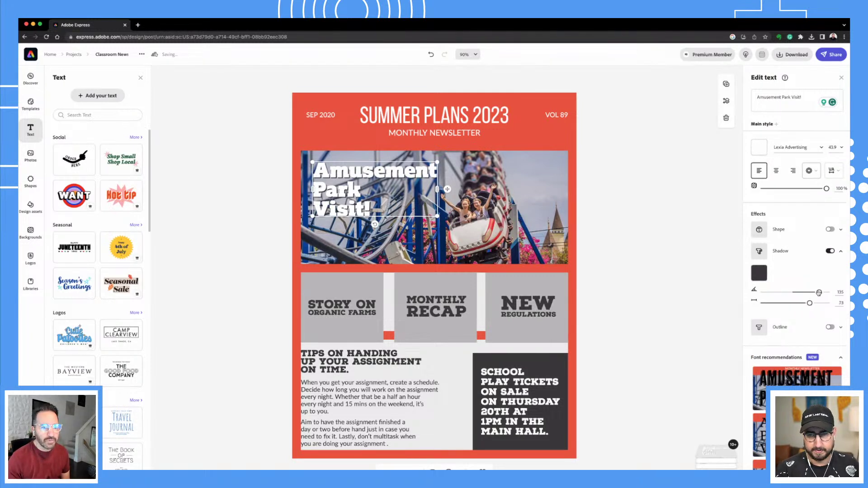
pyautogui.moveTo(822, 294); pyautogui.dragTo(803, 304)
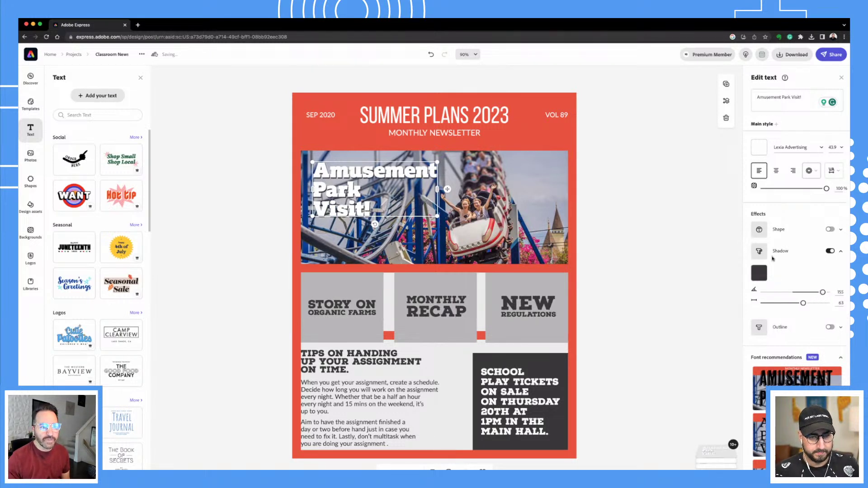
pyautogui.click(760, 273)
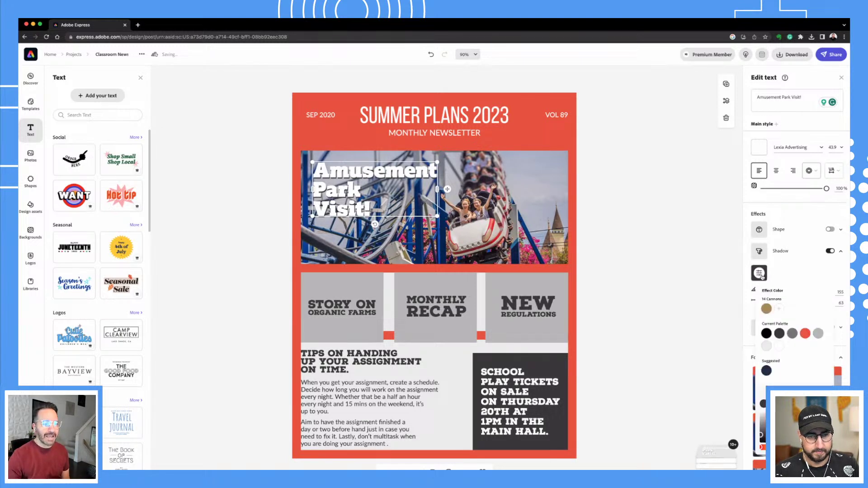
pyautogui.click(804, 256)
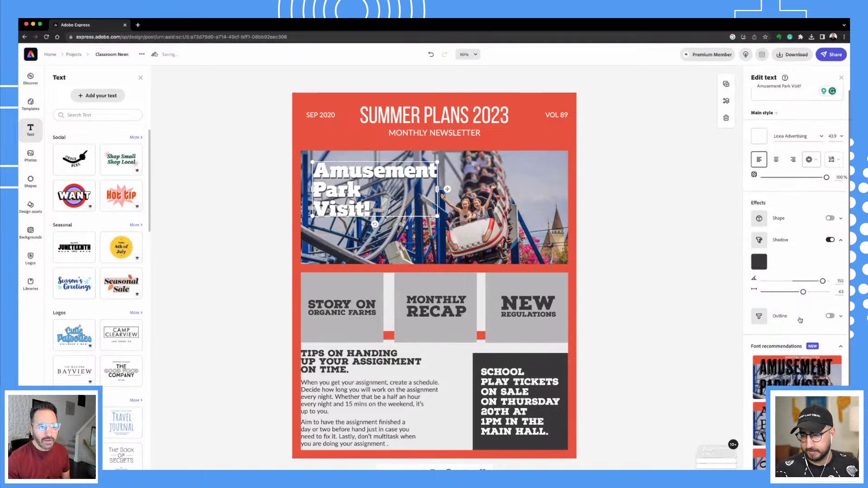
# Add a size-10 red shape backing behind the headline, then reopen its colour choices.
pyautogui.click(830, 218)
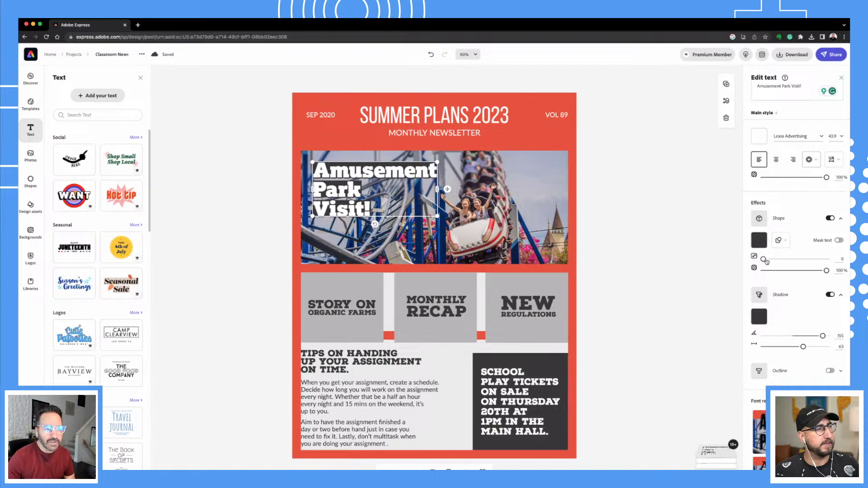
pyautogui.moveTo(765, 261); pyautogui.dragTo(770, 259)
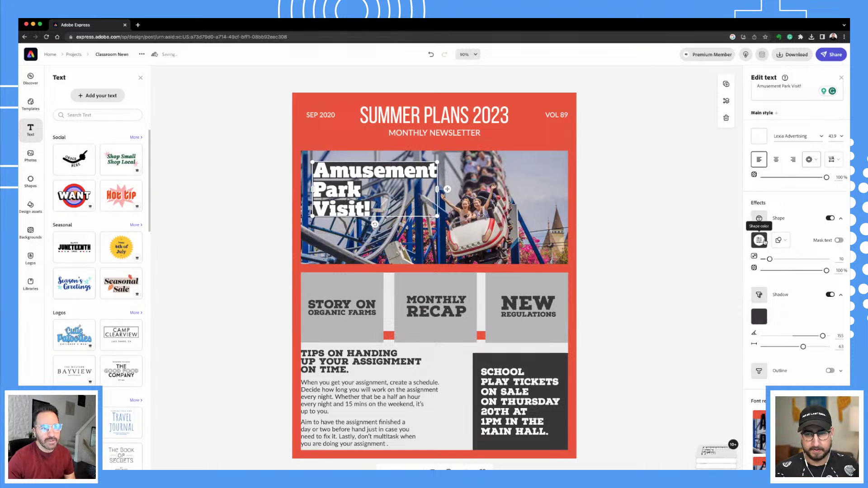
pyautogui.click(760, 241)
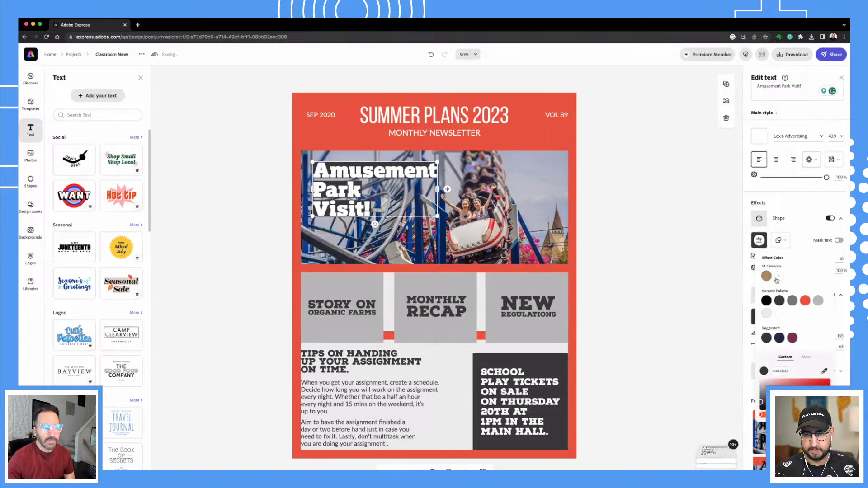
pyautogui.click(805, 301)
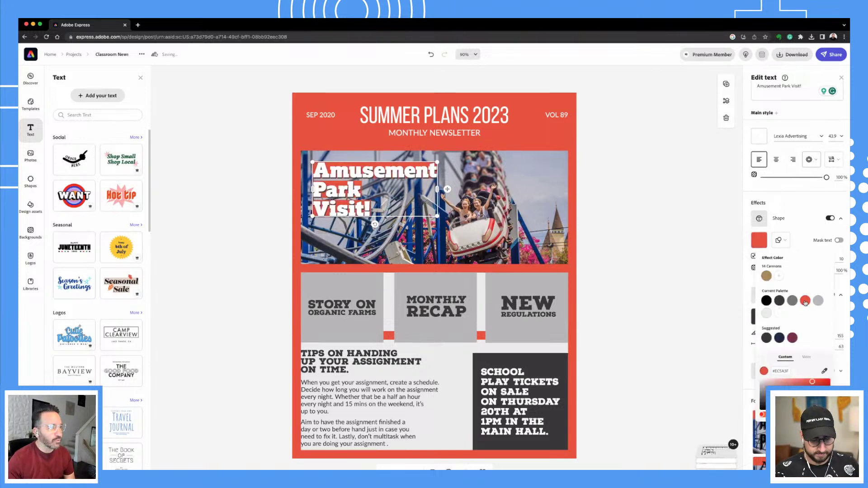
pyautogui.click(666, 316)
pyautogui.click(665, 316)
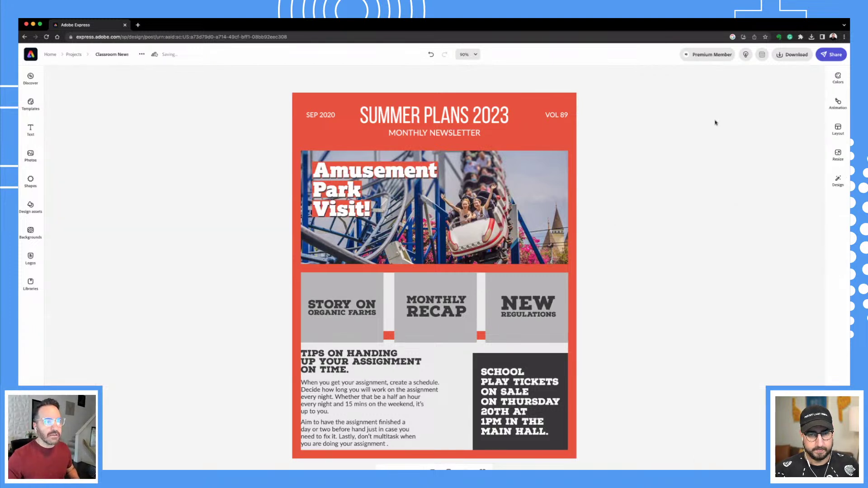
pyautogui.click(402, 184)
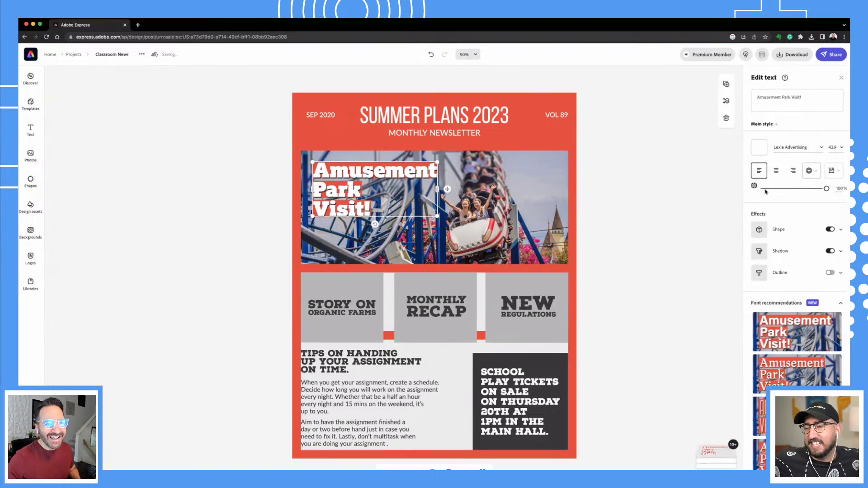
pyautogui.click(760, 230)
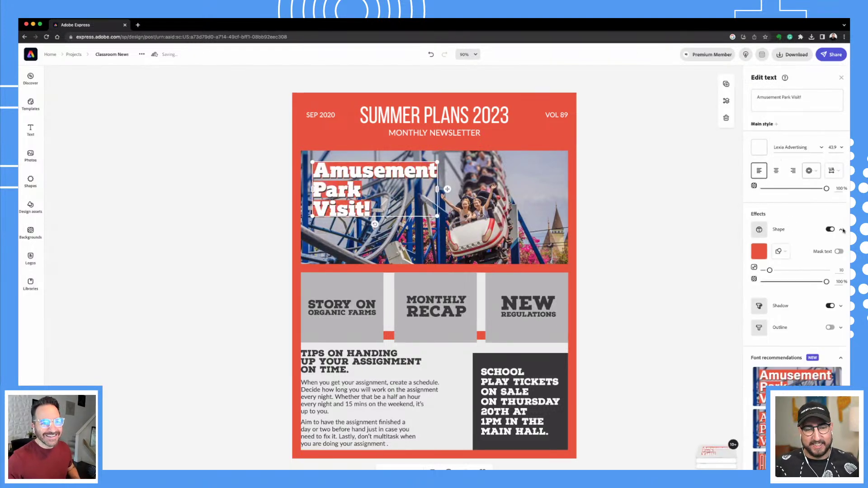
pyautogui.click(760, 253)
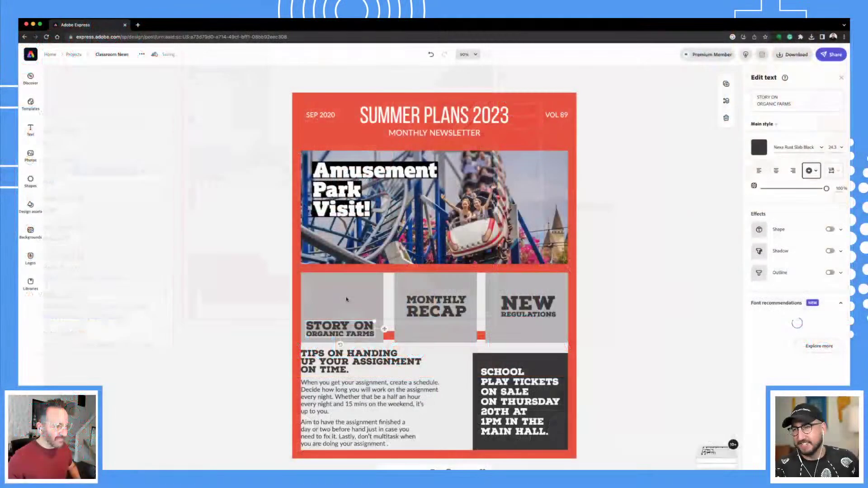
# Resize the grey tile above Story on Organic Farms into a smaller square, keeping Normal blend.
pyautogui.click(346, 298)
pyautogui.moveTo(366, 298); pyautogui.dragTo(379, 295)
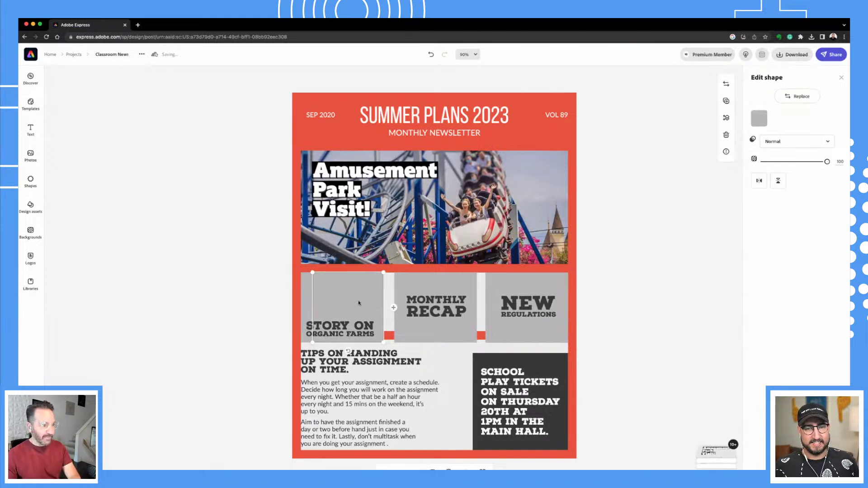
pyautogui.press('super+z')
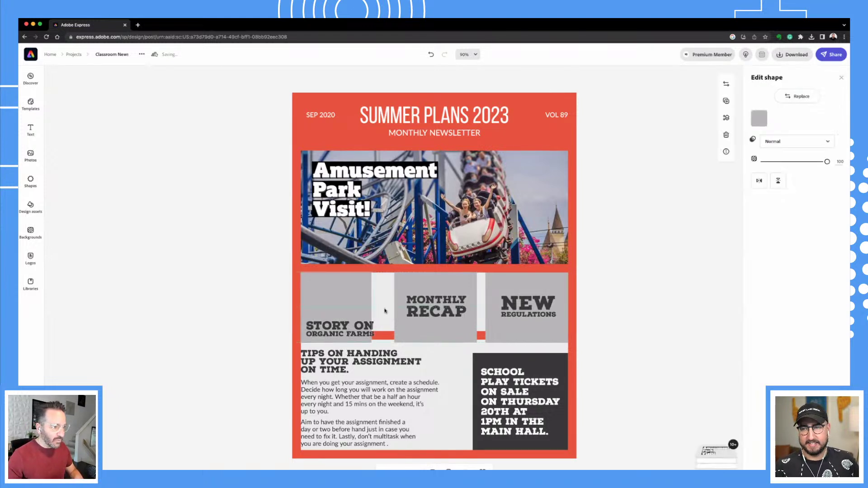
pyautogui.moveTo(381, 309); pyautogui.dragTo(392, 308)
pyautogui.press('super+z')
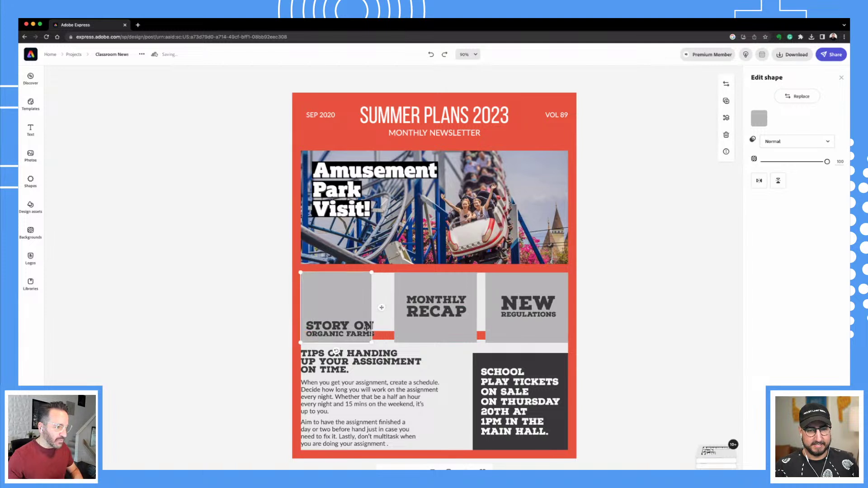
pyautogui.moveTo(384, 345); pyautogui.dragTo(369, 301)
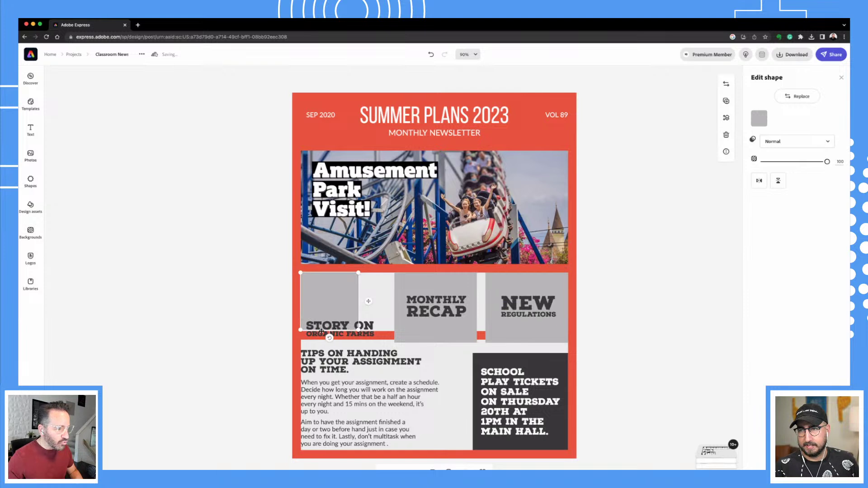
pyautogui.moveTo(359, 273); pyautogui.dragTo(371, 272)
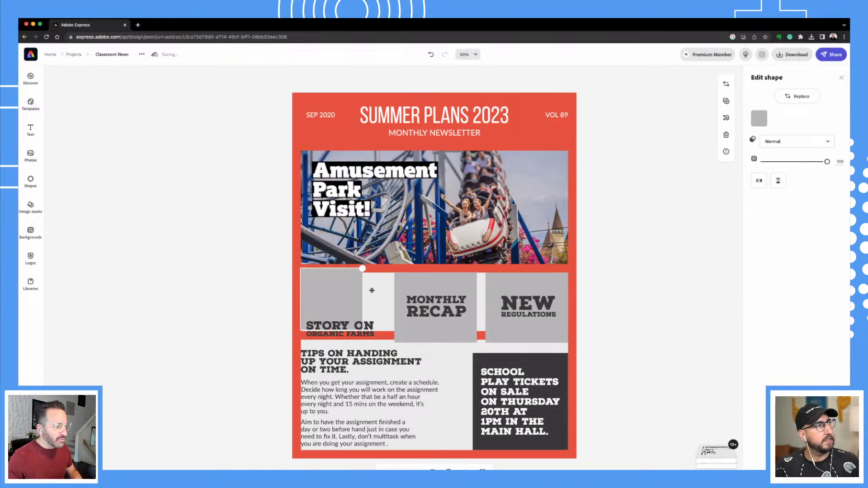
pyautogui.moveTo(396, 297); pyautogui.dragTo(393, 310)
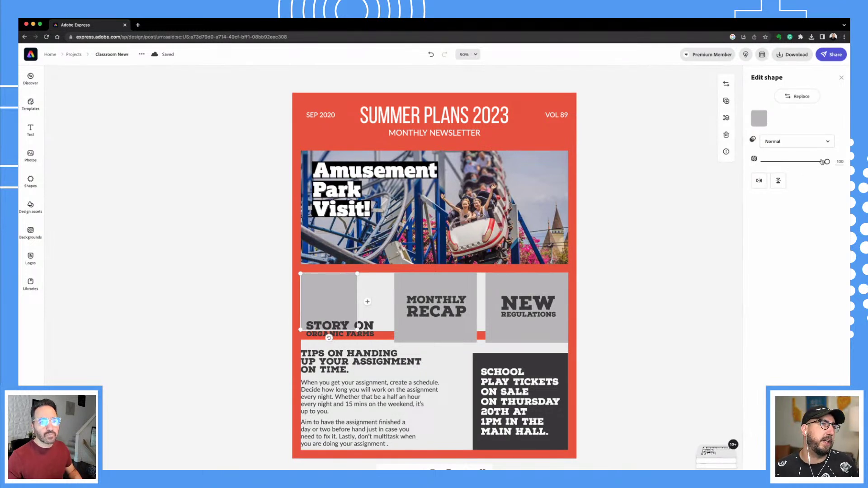
pyautogui.click(797, 142)
pyautogui.click(774, 155)
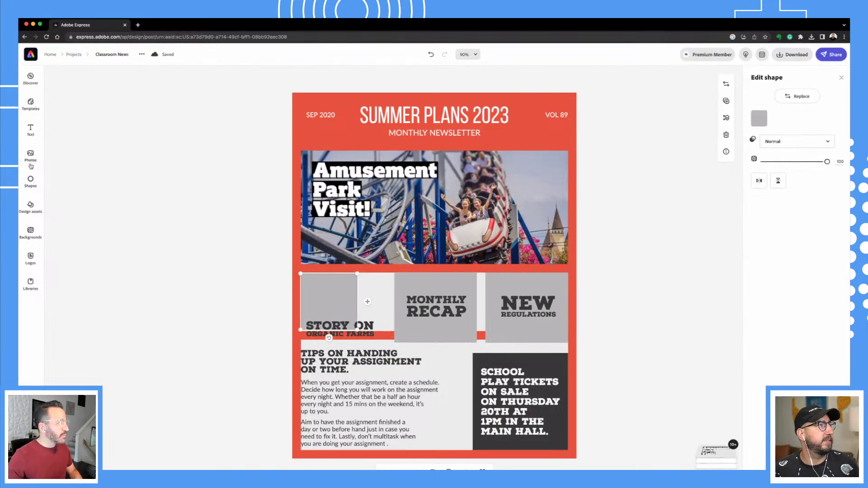
# Switch to the Find a Friend worksheet and select its During Reading Activity heading.
pyautogui.click(30, 180)
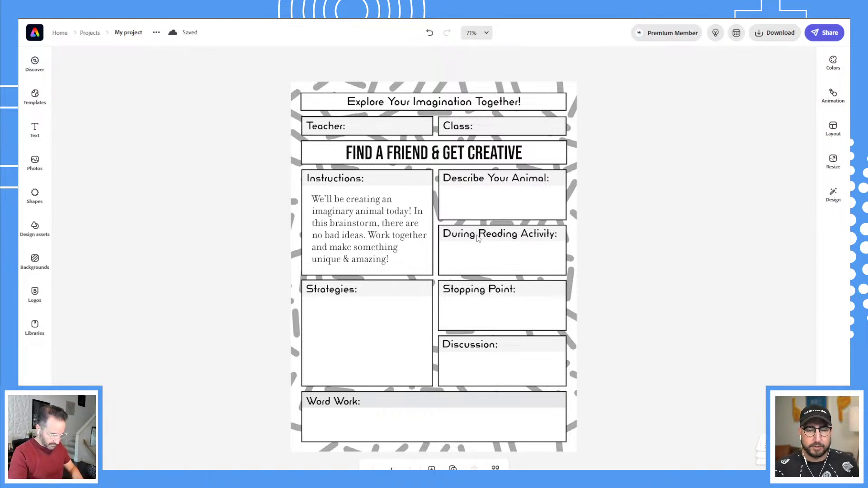
pyautogui.click(493, 235)
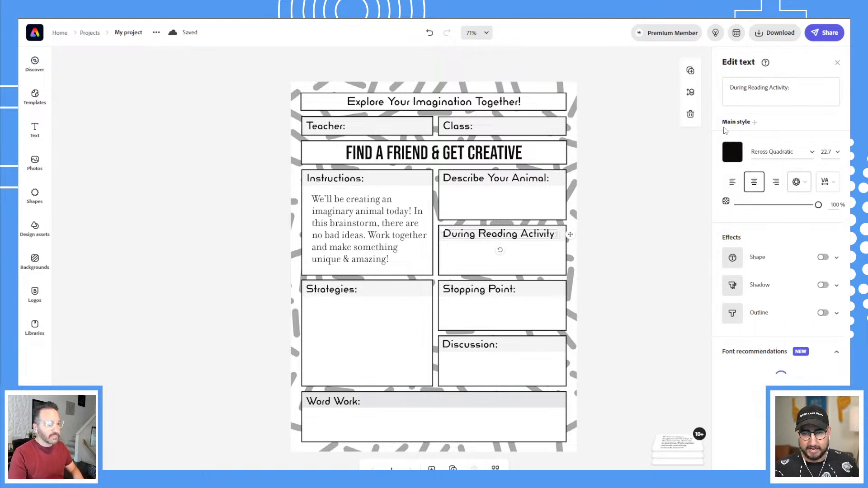
# Change the heading text to 'Draw Some Eyes:' and left-align it.
pyautogui.click(748, 89)
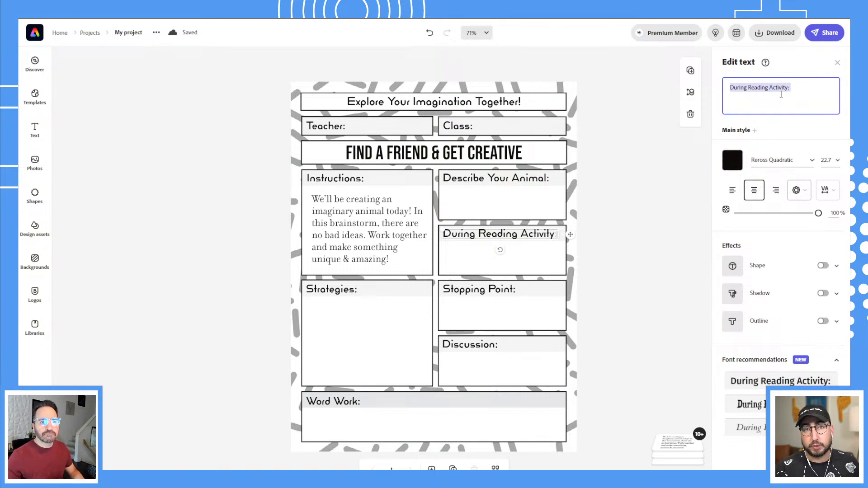
pyautogui.write('Dr')
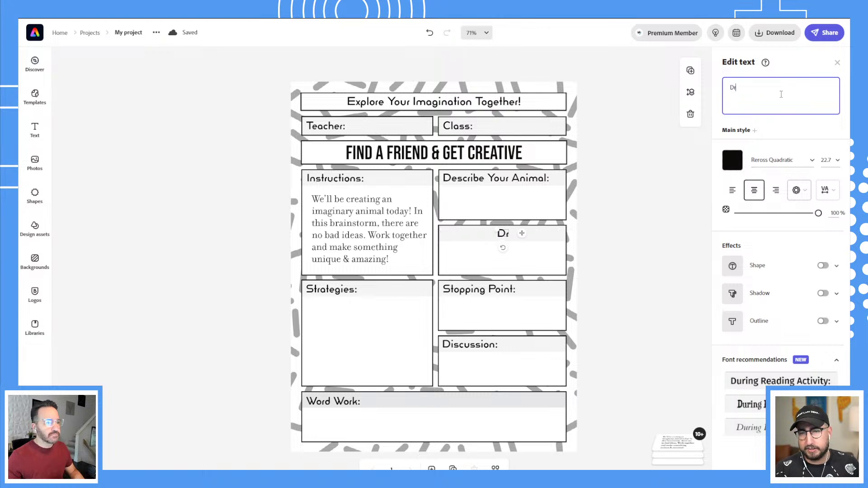
pyautogui.write('aw Some Eyes:')
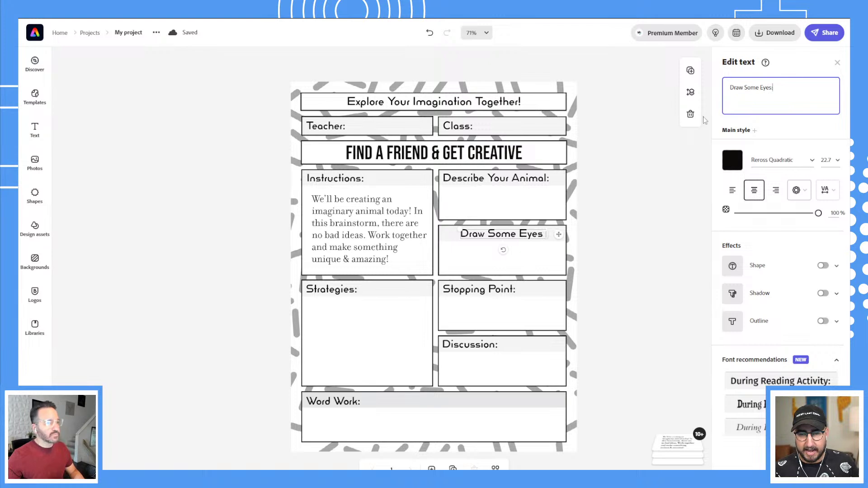
pyautogui.click(733, 194)
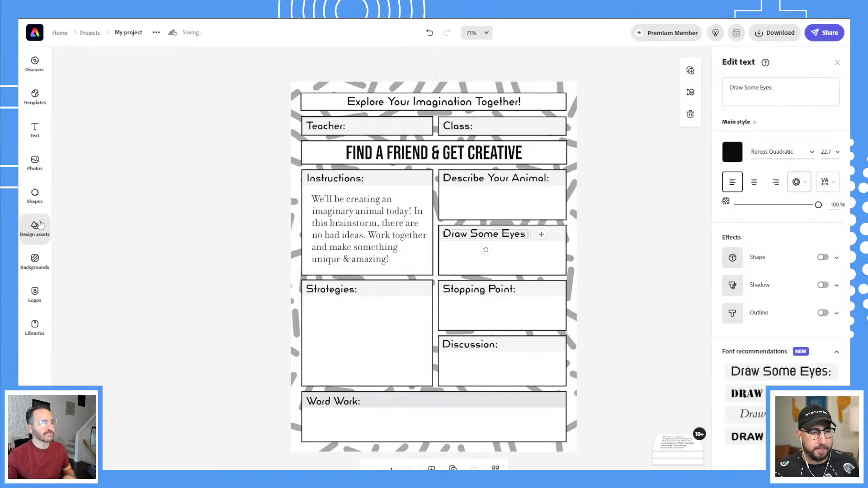
pyautogui.click(40, 225)
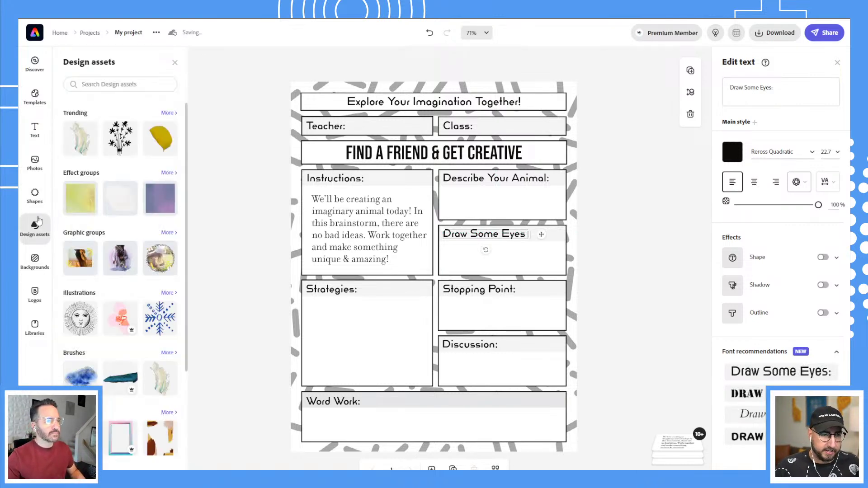
# Search the design assets for 'animal eye'.
pyautogui.click(111, 85)
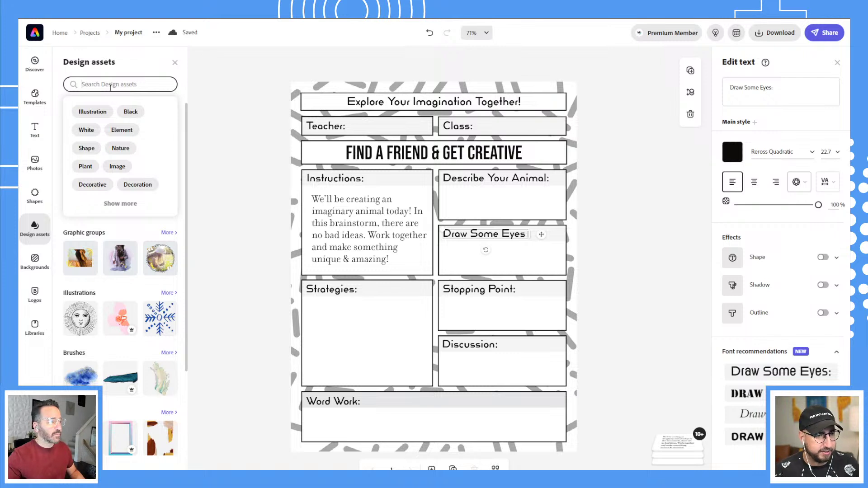
pyautogui.write('animal eye')
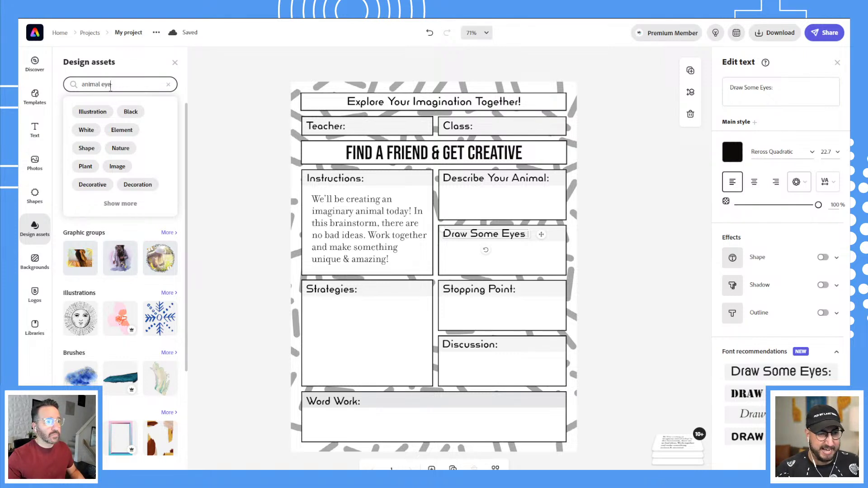
pyautogui.press('Return')
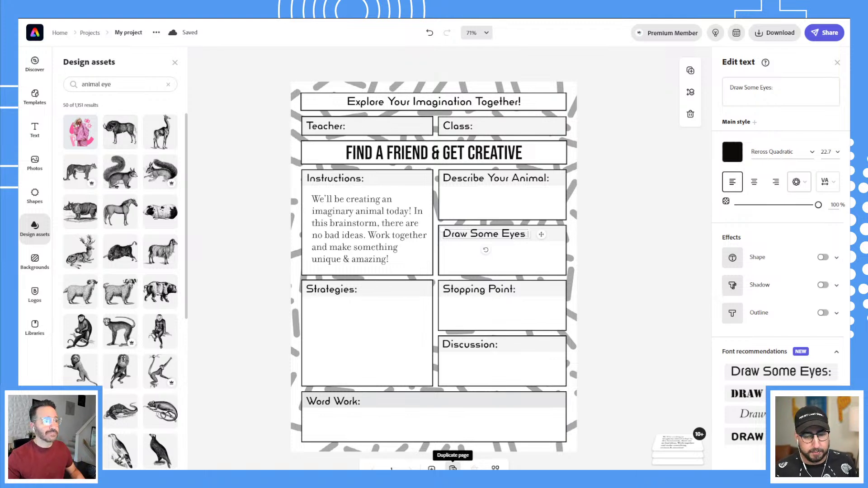
# Delete all the worksheet boxes below the title on the copied page.
pyautogui.click(432, 469)
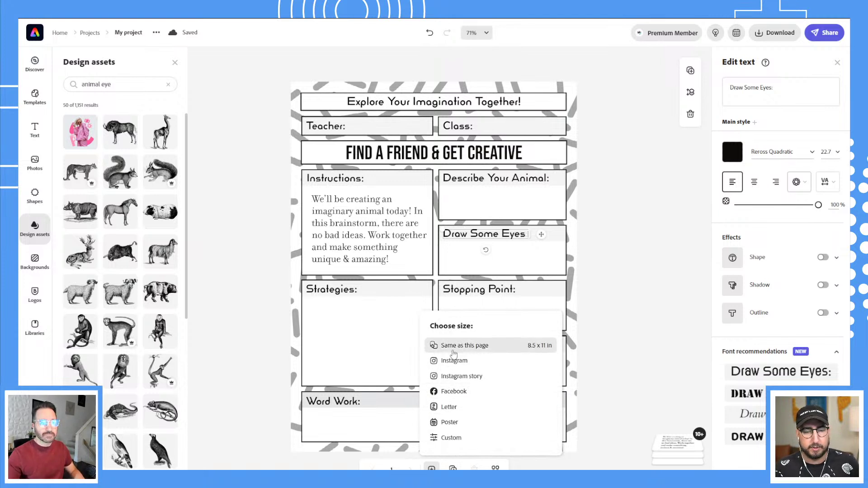
pyautogui.click(434, 465)
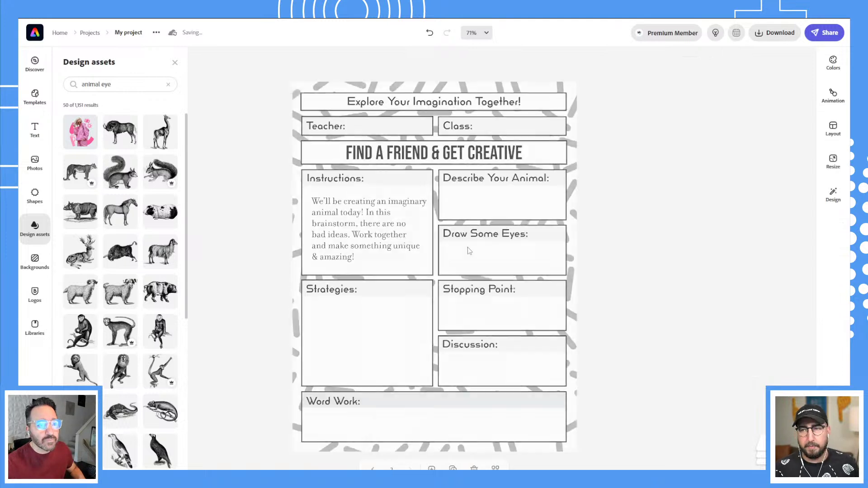
pyautogui.click(402, 126)
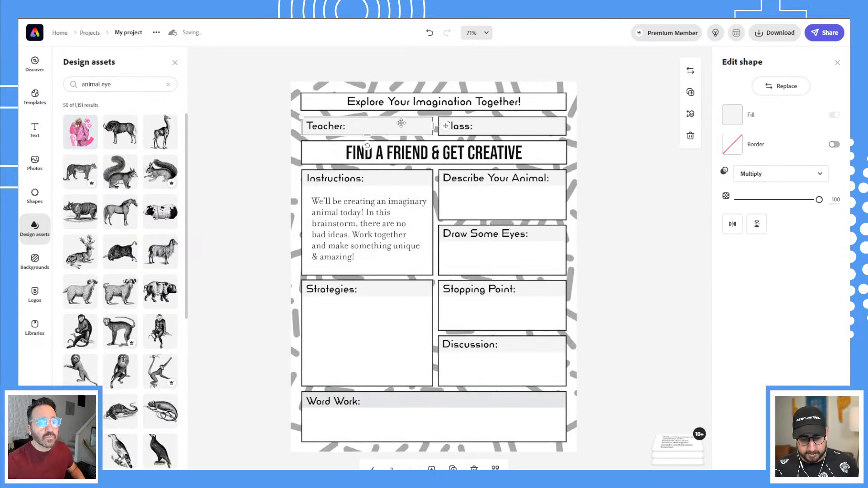
pyautogui.click(389, 138)
pyautogui.click(344, 128)
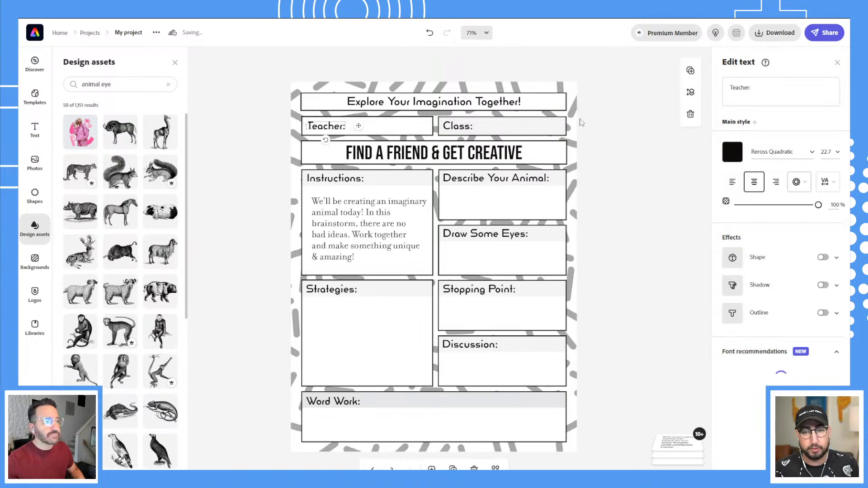
pyautogui.moveTo(585, 119); pyautogui.dragTo(299, 420)
pyautogui.click(490, 208)
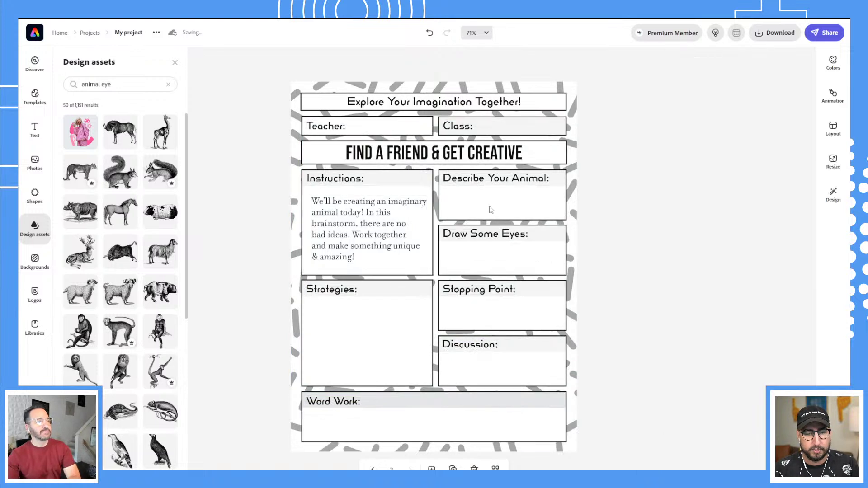
pyautogui.press('Delete')
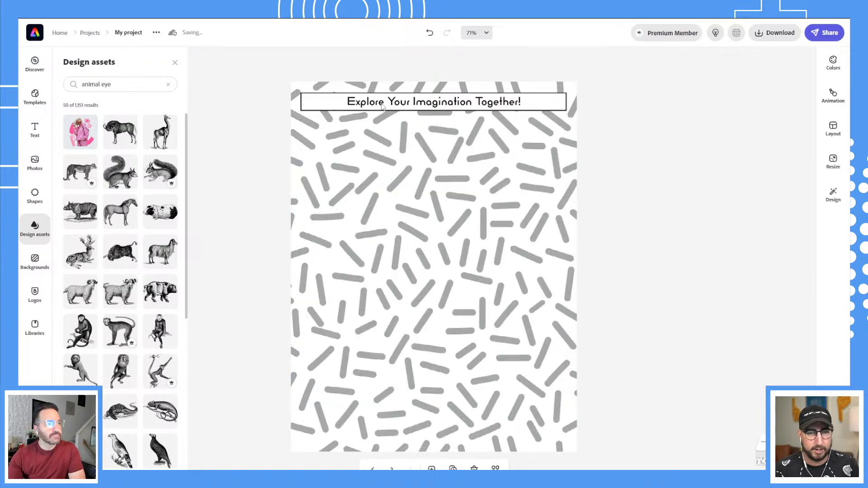
# Duplicate the title's white rectangle and stretch the copy down to fill the page.
pyautogui.click(374, 107)
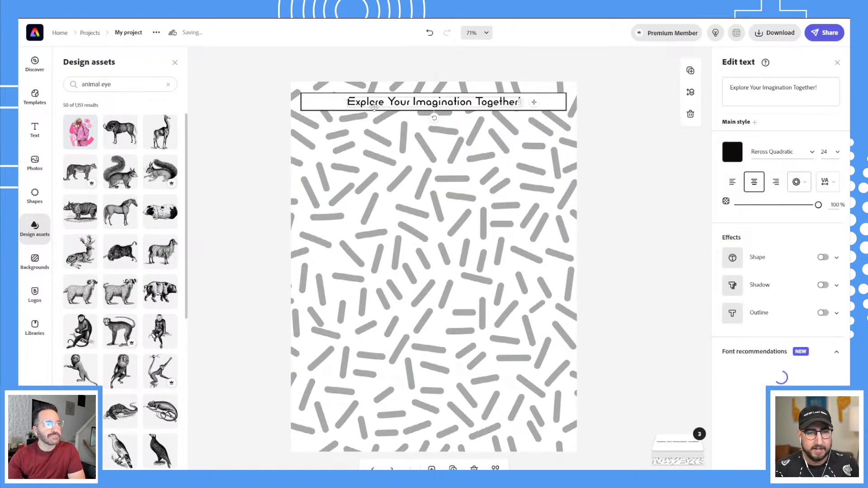
pyautogui.click(313, 101)
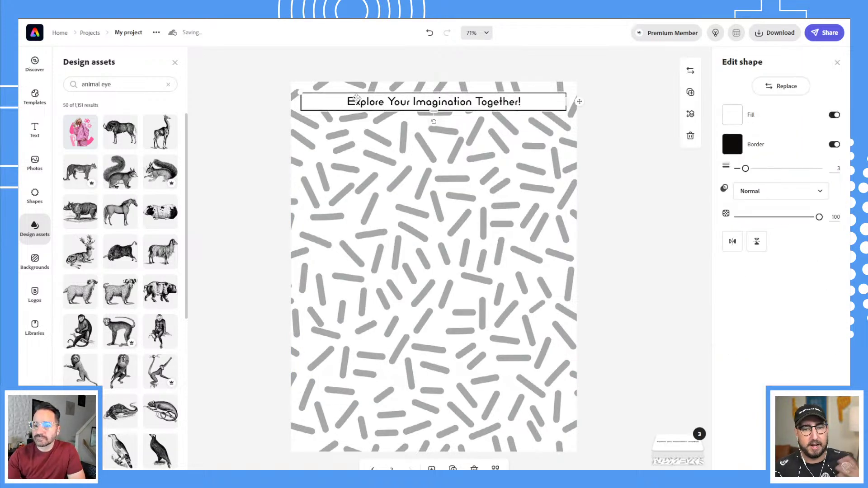
pyautogui.click(690, 93)
pyautogui.moveTo(550, 108); pyautogui.dragTo(538, 131)
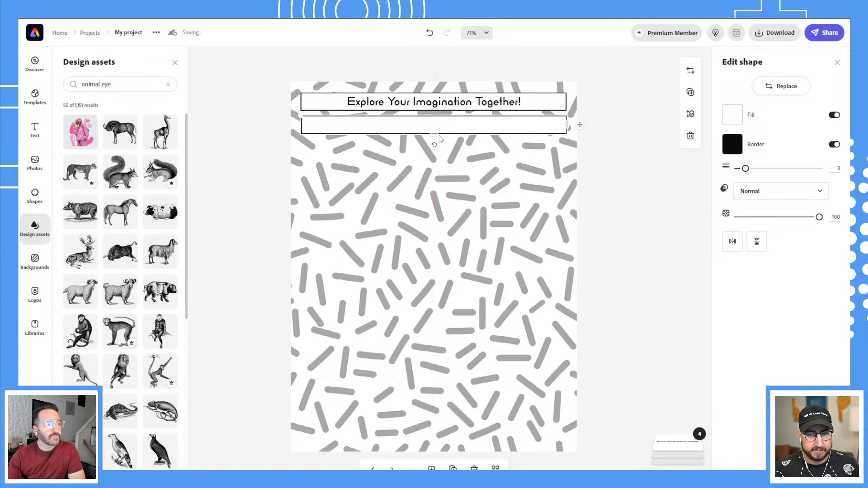
pyautogui.moveTo(436, 133); pyautogui.dragTo(421, 444)
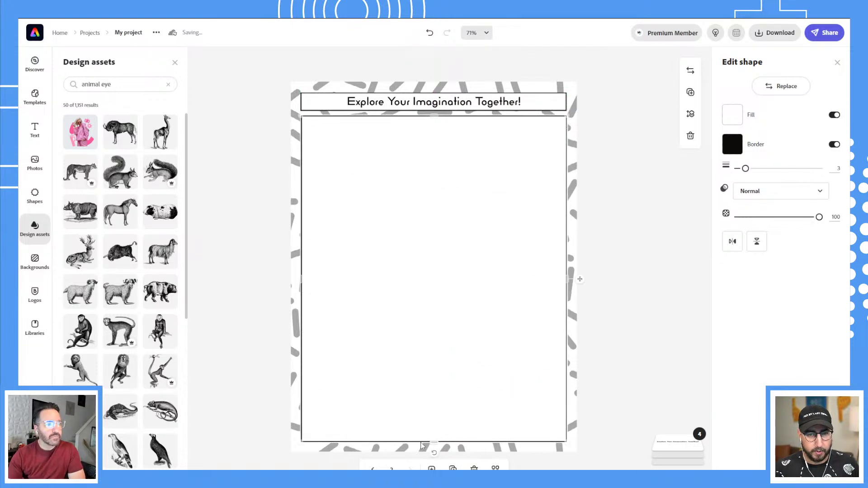
pyautogui.click(451, 103)
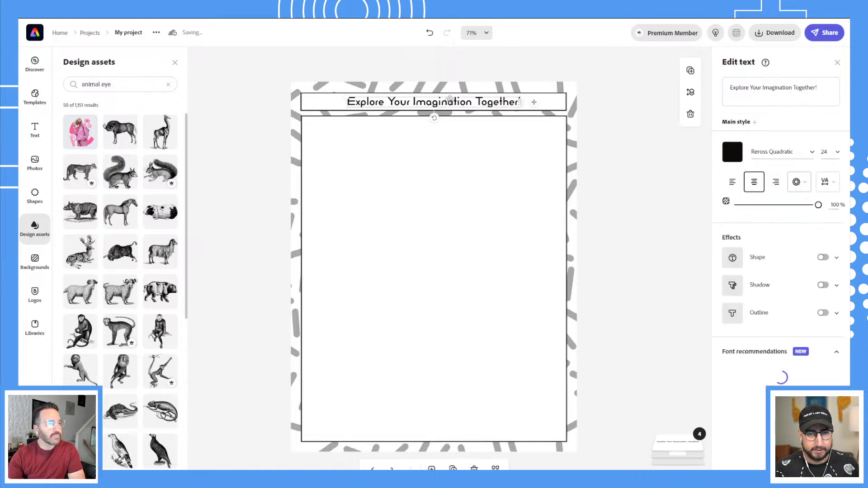
# Change the page title to 'Draw A Scene With Your Animal!' and return to page one.
pyautogui.tripleClick(790, 89)
pyautogui.write('Dra')
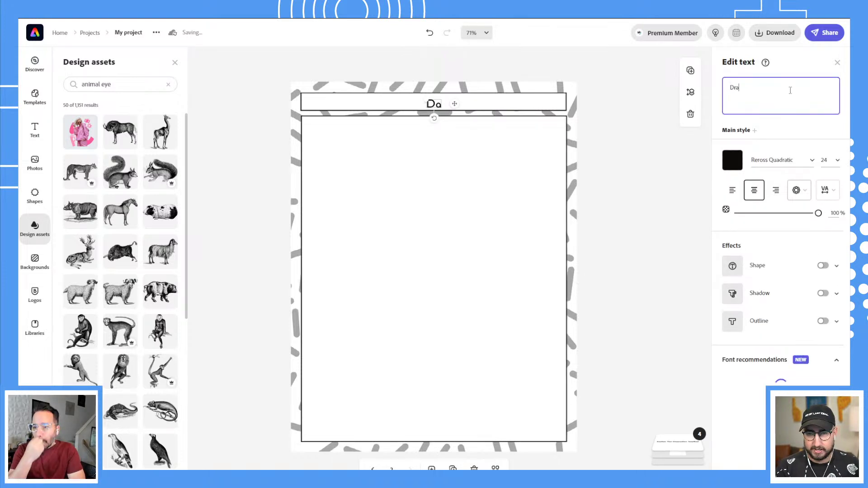
pyautogui.write('w A Scene wi')
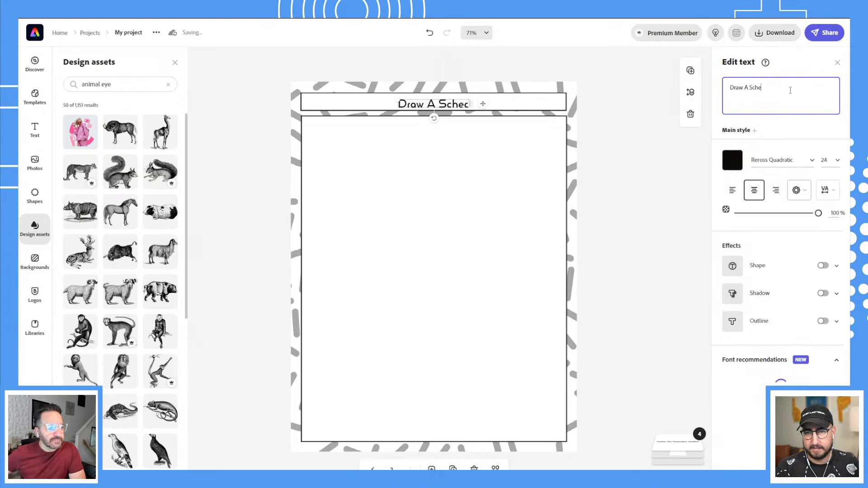
pyautogui.write('t')
pyautogui.press('BackSpace')
pyautogui.press('BackSpace')
pyautogui.press('BackSpace')
pyautogui.press('BackSpace')
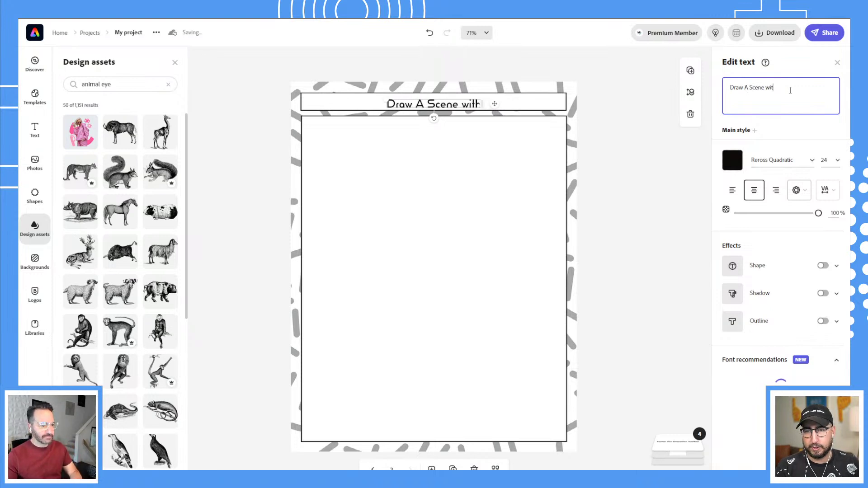
pyautogui.write('With Y')
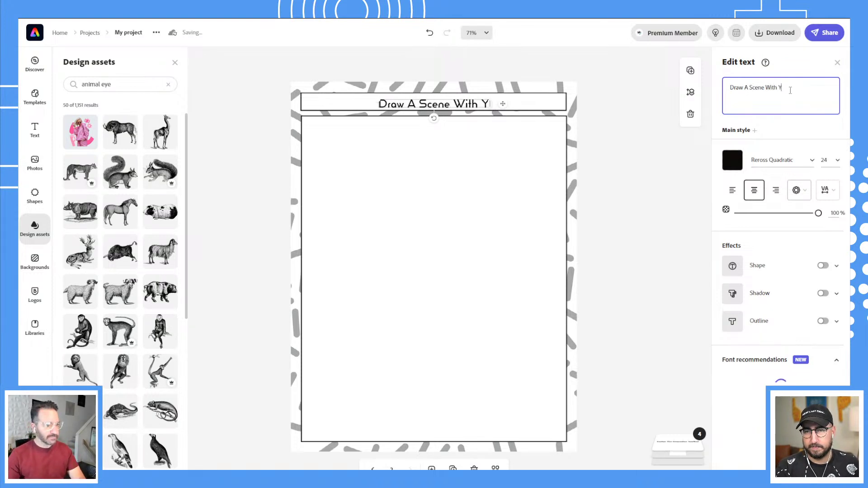
pyautogui.write('our Animal!')
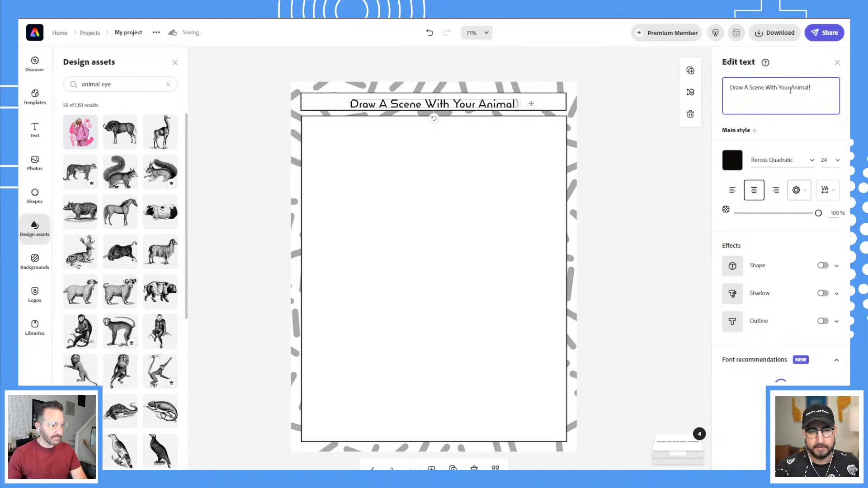
pyautogui.click(614, 95)
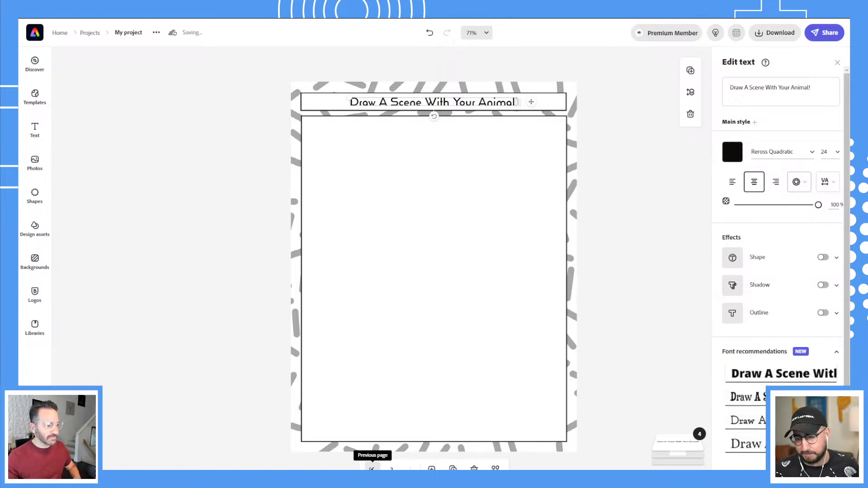
pyautogui.click(371, 468)
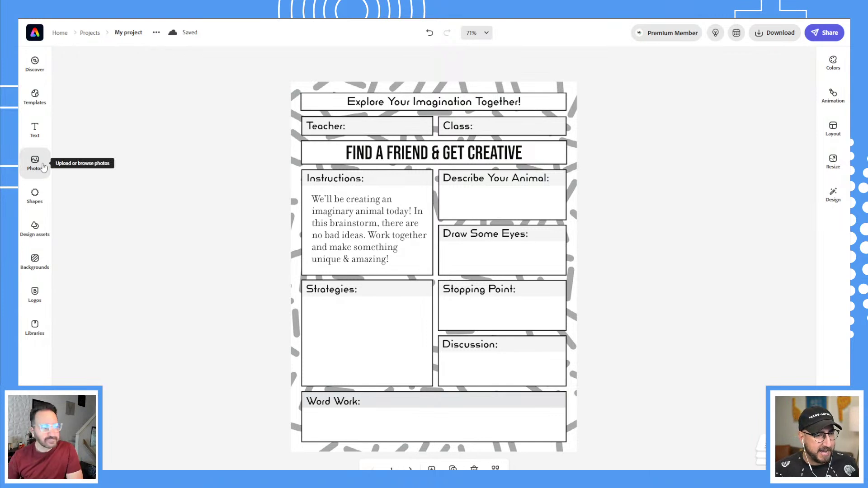
# Add a slightly smaller, tilted squirrel at the Word Work box's left edge.
pyautogui.click(44, 234)
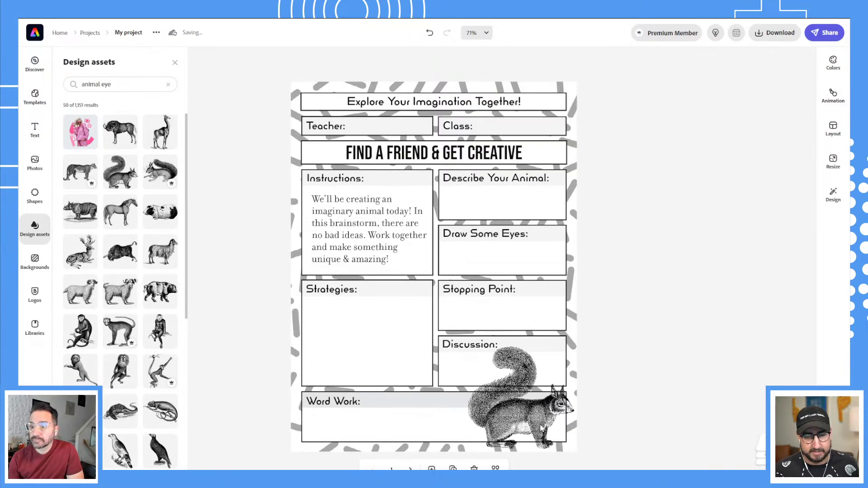
pyautogui.click(542, 428)
pyautogui.moveTo(573, 352); pyautogui.dragTo(537, 384)
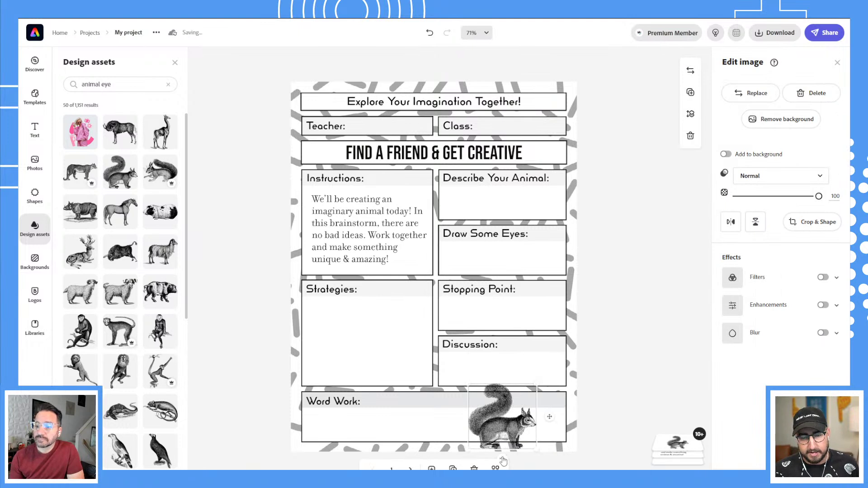
pyautogui.moveTo(503, 461); pyautogui.dragTo(511, 458)
pyautogui.moveTo(329, 421); pyautogui.dragTo(312, 425)
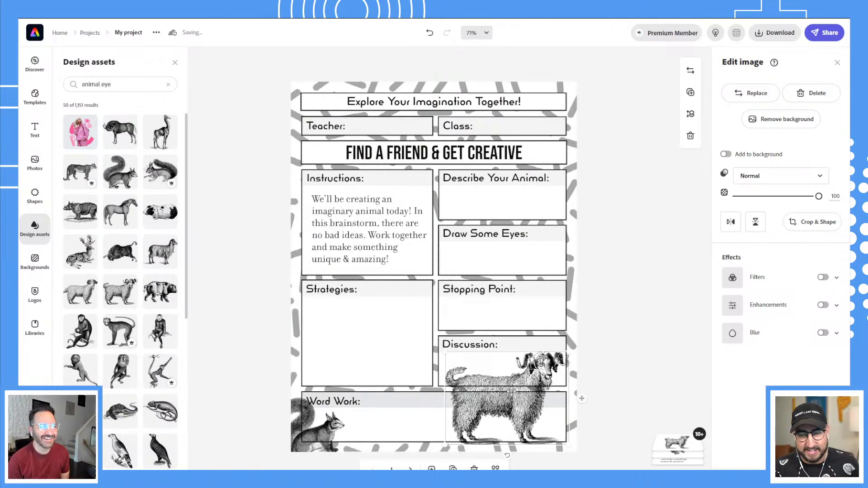
# Add a smaller, left-facing goat onto the Discussion box.
pyautogui.click(731, 222)
pyautogui.click(732, 222)
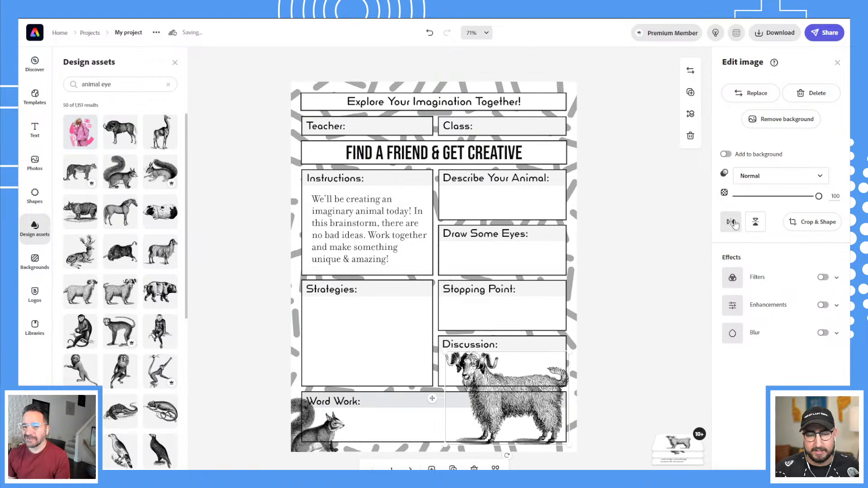
pyautogui.moveTo(446, 352); pyautogui.dragTo(495, 388)
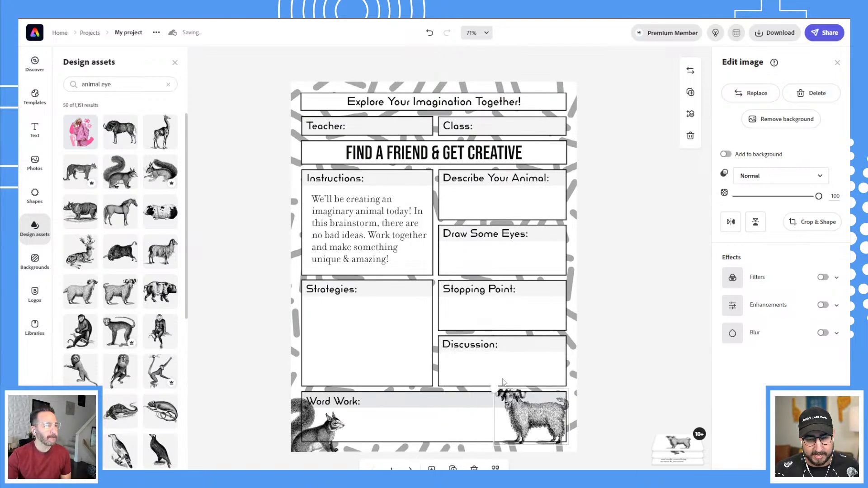
pyautogui.moveTo(537, 412); pyautogui.dragTo(575, 360)
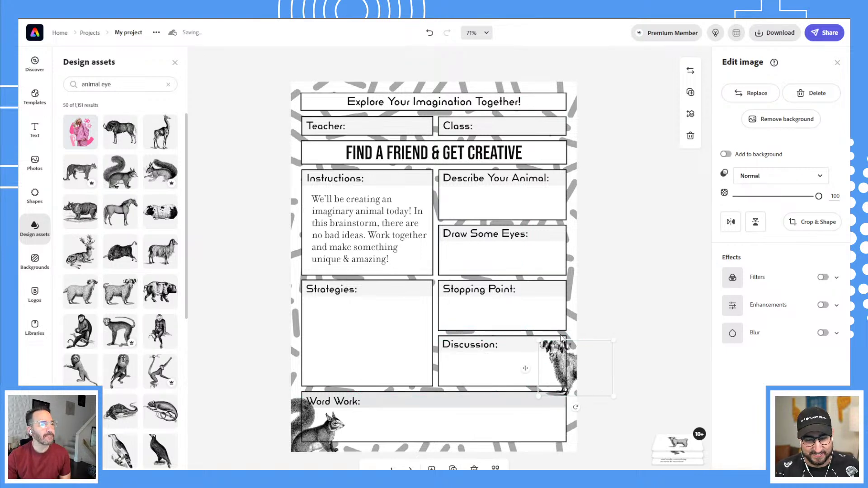
pyautogui.moveTo(562, 339); pyautogui.dragTo(561, 338)
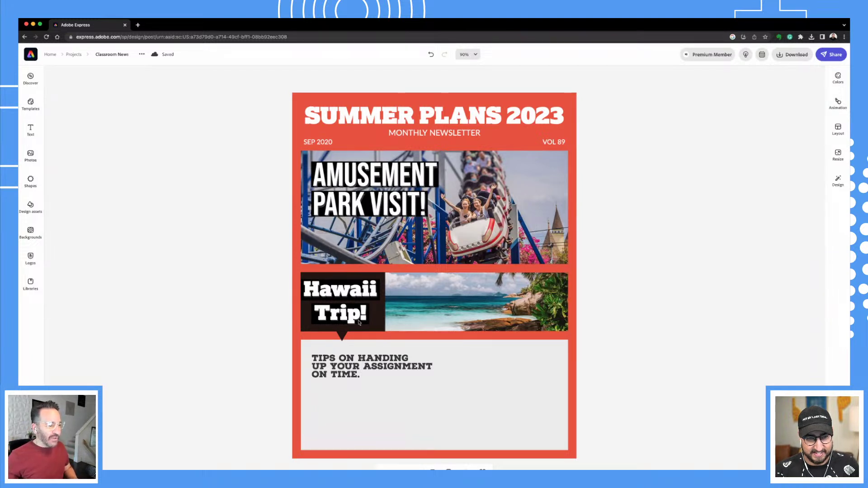
# Copy the dark speech bubble behind 'Hawaii Trip!' into the lower tips panel.
pyautogui.click(372, 322)
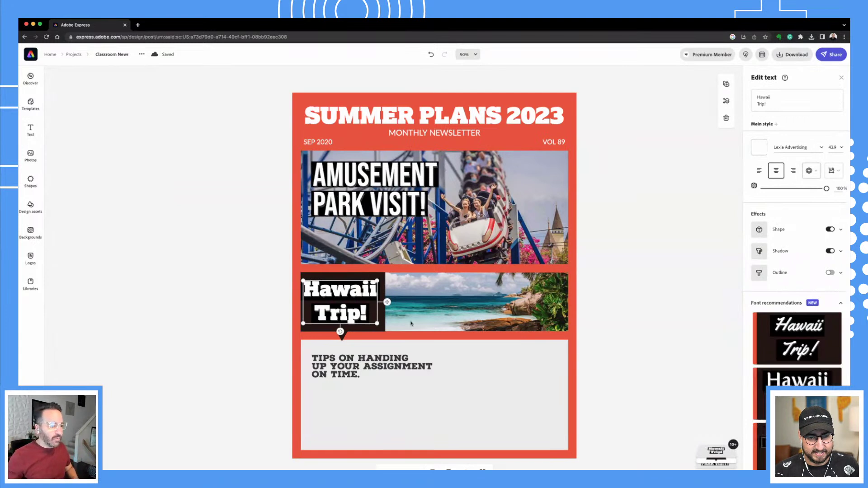
pyautogui.click(391, 326)
pyautogui.click(379, 328)
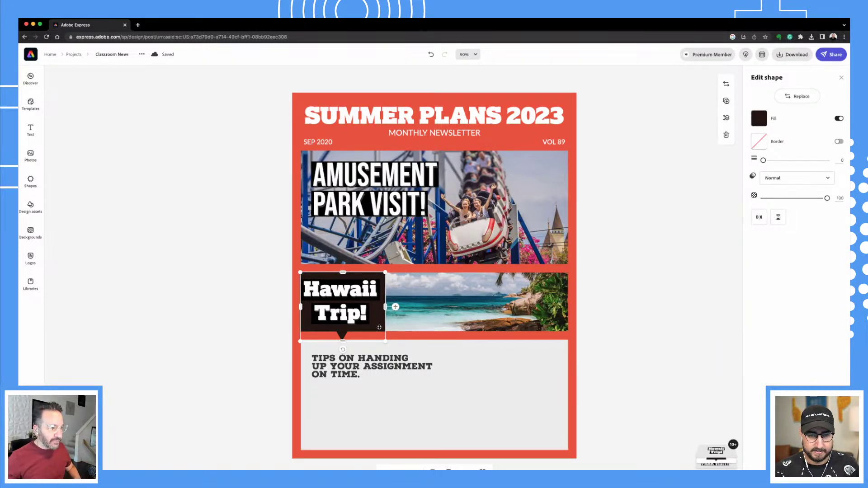
pyautogui.moveTo(380, 328); pyautogui.dragTo(526, 401)
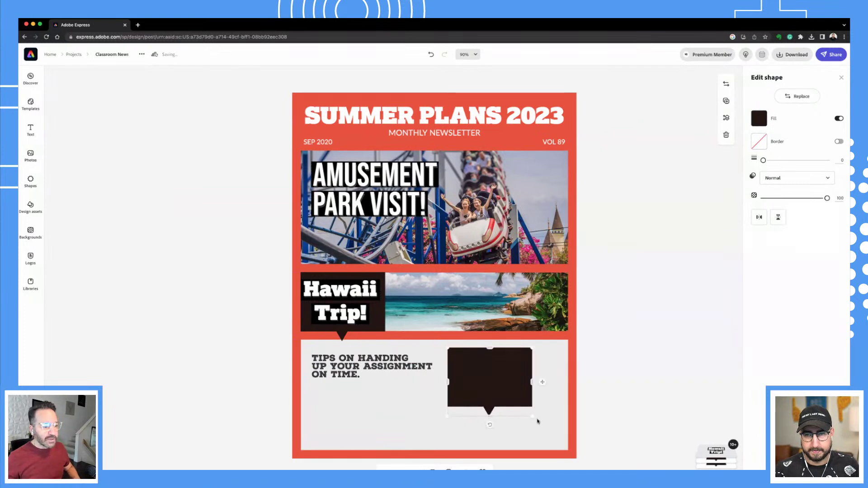
# Enlarge the copied speech bubble, aligned right, and browse photos for the grey panel background.
pyautogui.moveTo(533, 416); pyautogui.dragTo(562, 441)
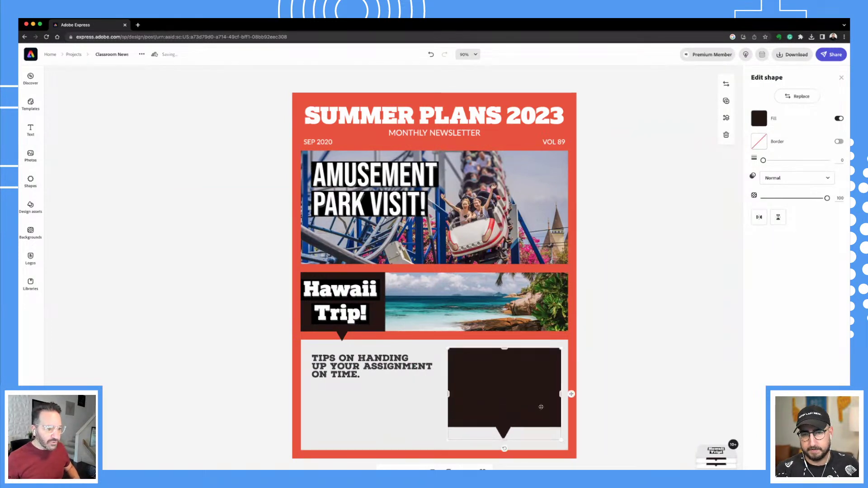
pyautogui.moveTo(541, 409); pyautogui.dragTo(539, 410)
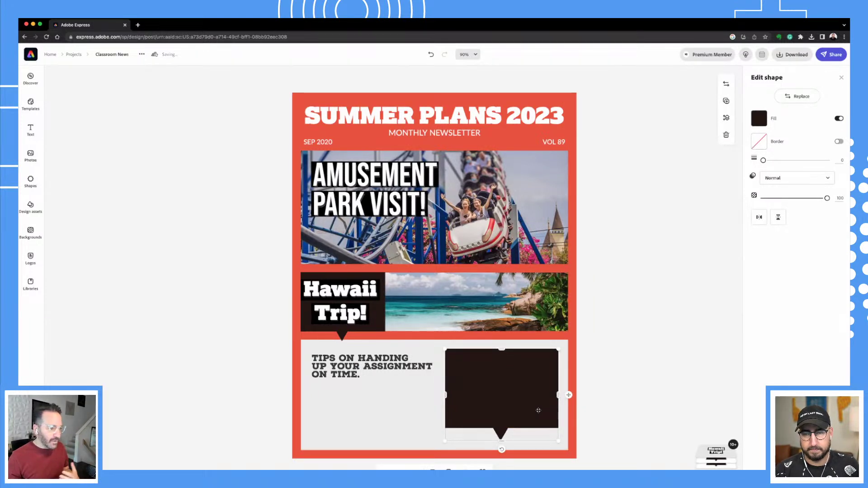
pyautogui.click(392, 425)
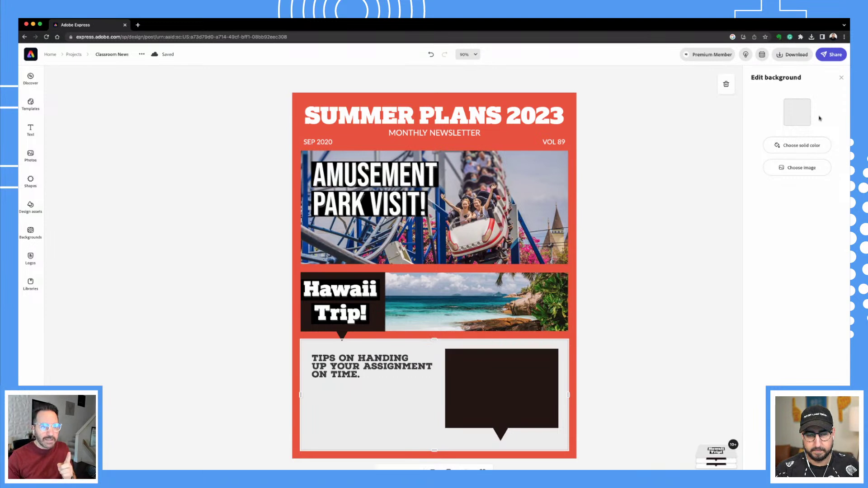
pyautogui.click(799, 171)
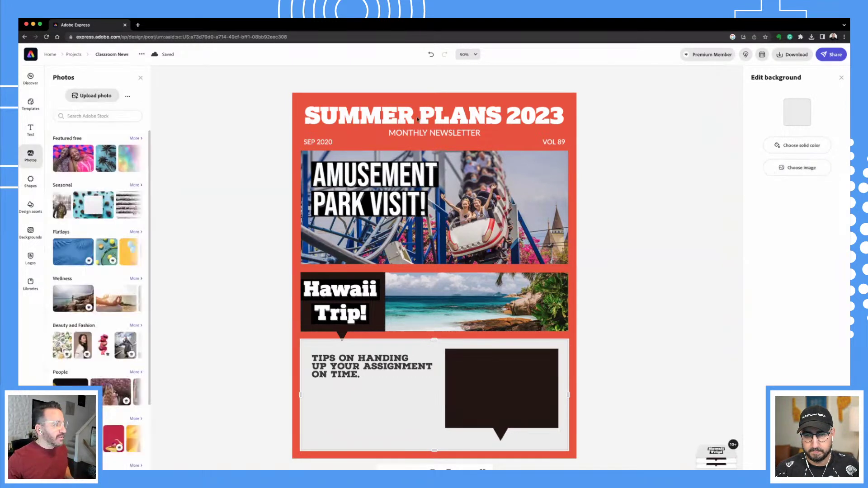
# Search Adobe Stock for 'summer camp' and set the wooded cabin photo as the panel background.
pyautogui.click(102, 116)
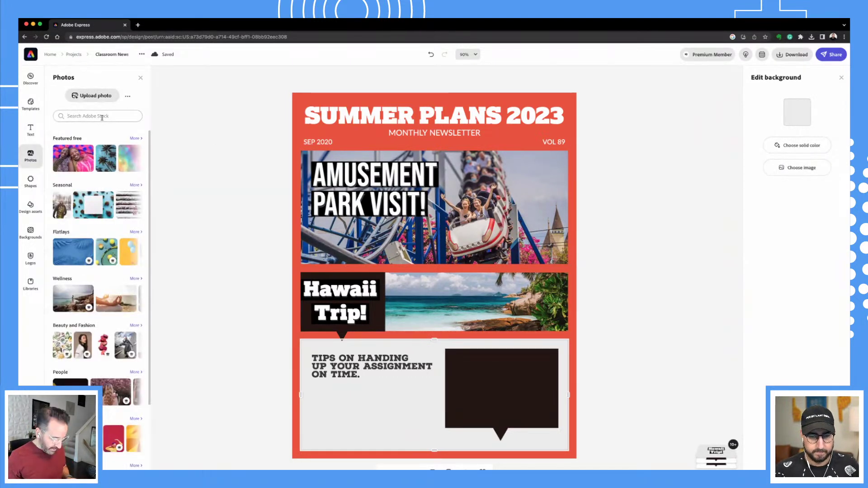
pyautogui.write('summ')
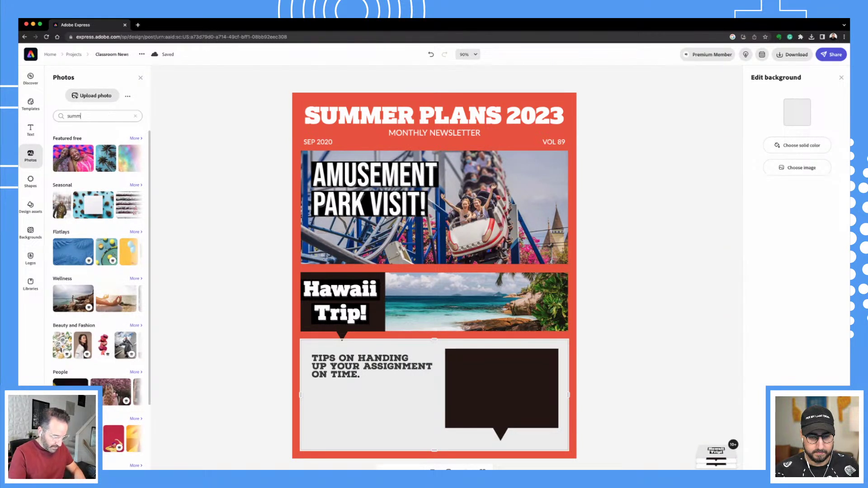
pyautogui.write('er camp')
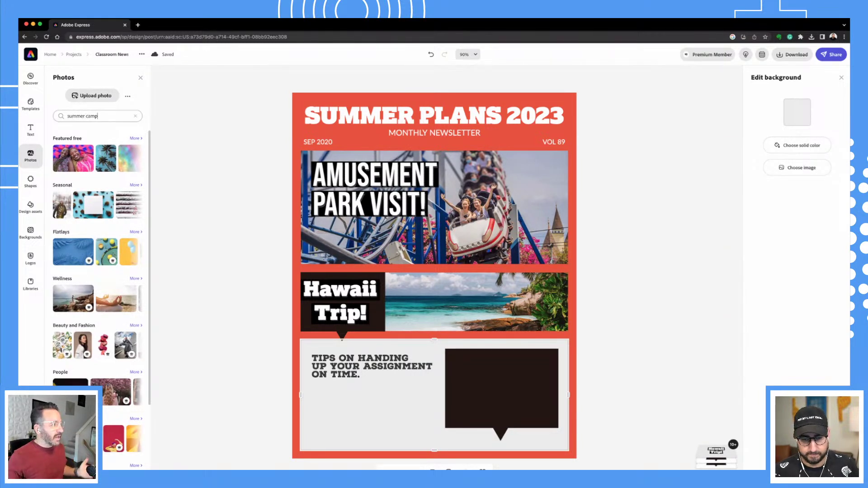
pyautogui.press('Return')
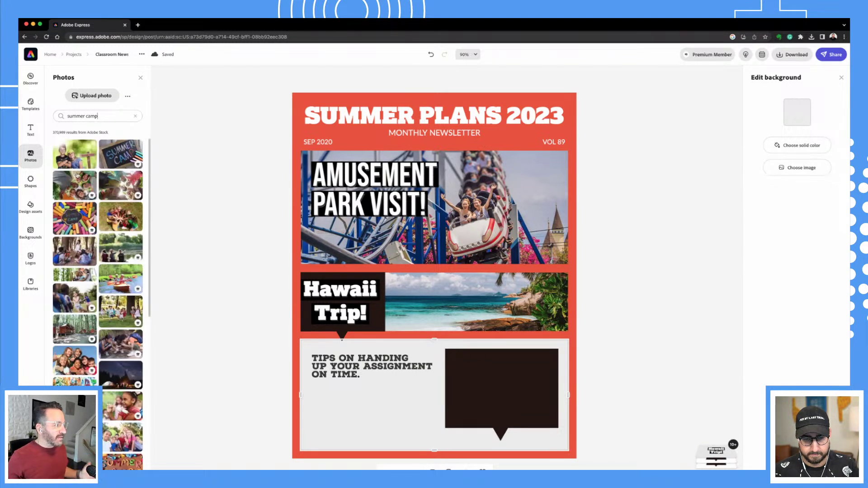
pyautogui.scroll(-1, 121, 367)
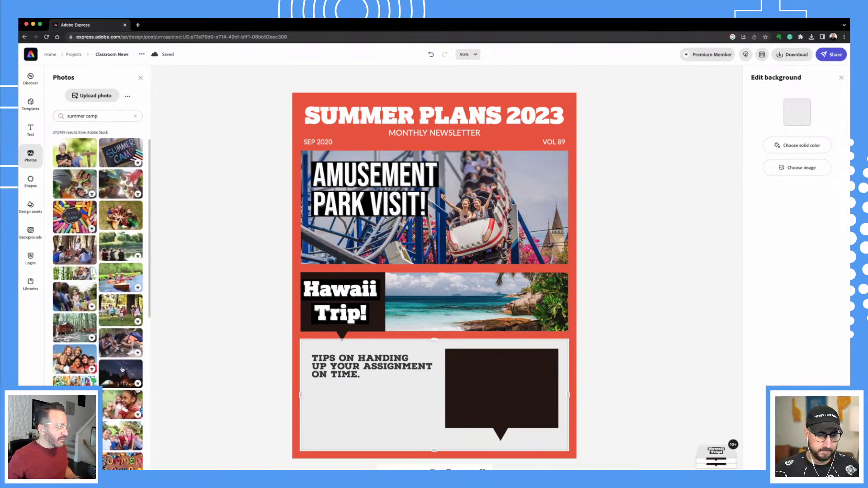
pyautogui.click(66, 331)
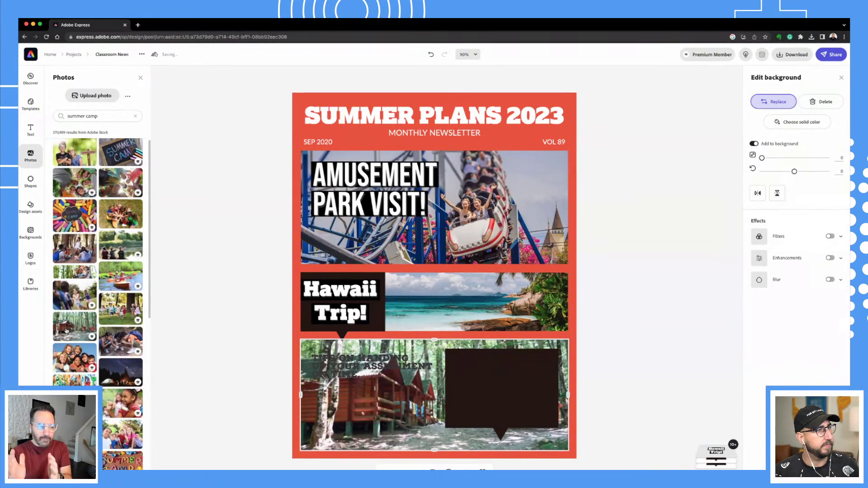
pyautogui.click(368, 428)
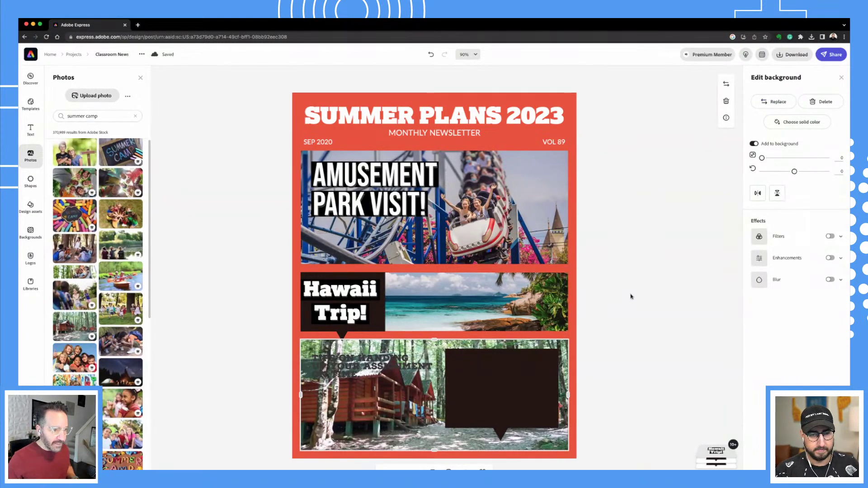
# Copy the 'Hawaii Trip!' heading into the dark box and retype it as 'SUMMER CAMP IS ON!'.
pyautogui.click(632, 299)
pyautogui.click(371, 292)
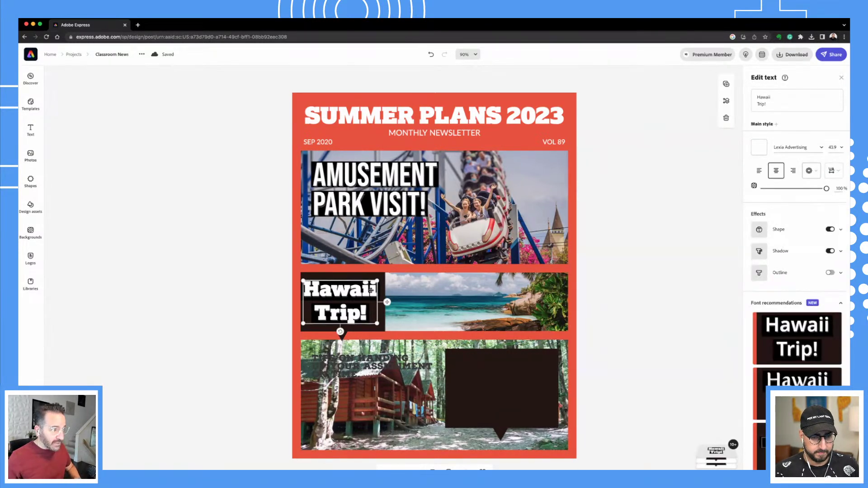
pyautogui.moveTo(370, 290); pyautogui.dragTo(532, 376)
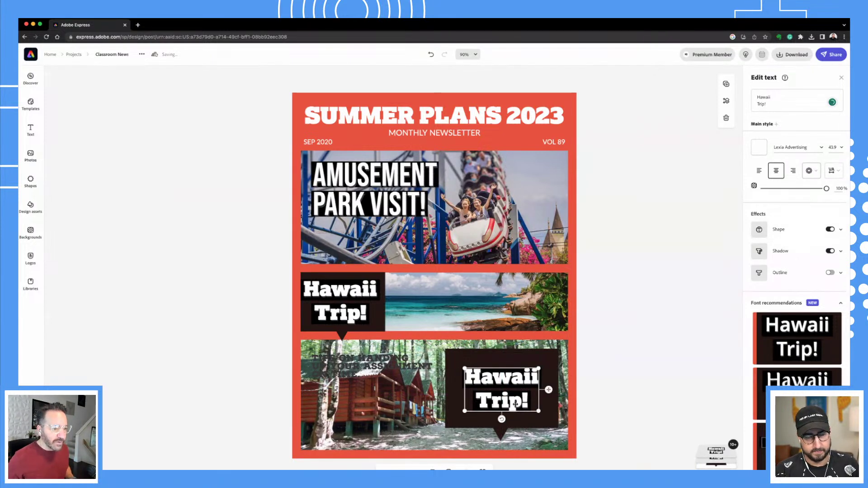
pyautogui.moveTo(769, 104); pyautogui.dragTo(752, 98)
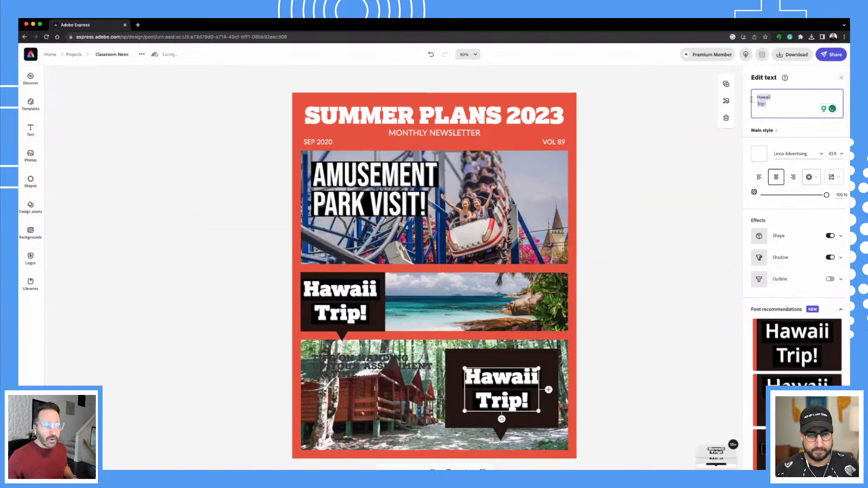
pyautogui.write('SUMMER')
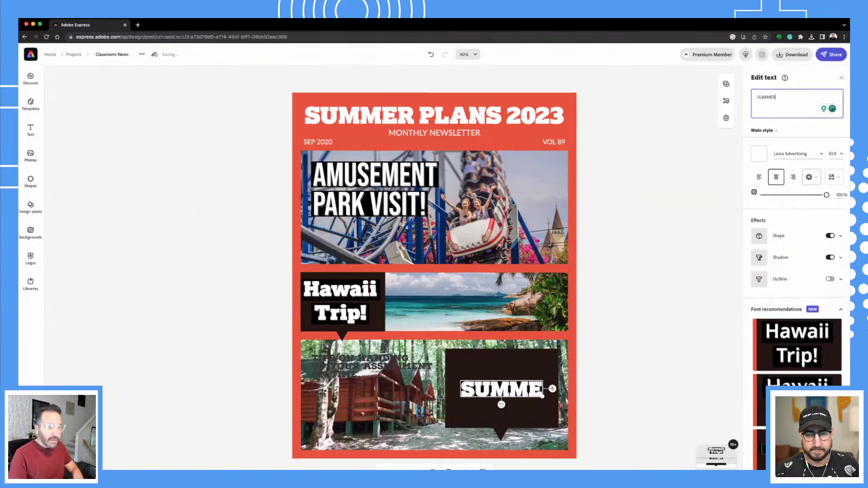
pyautogui.write(' CAMP ')
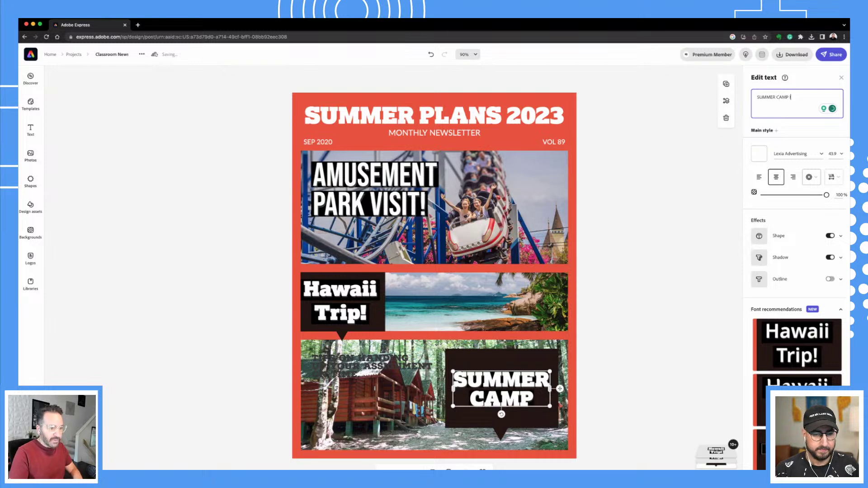
pyautogui.write('IS ON!')
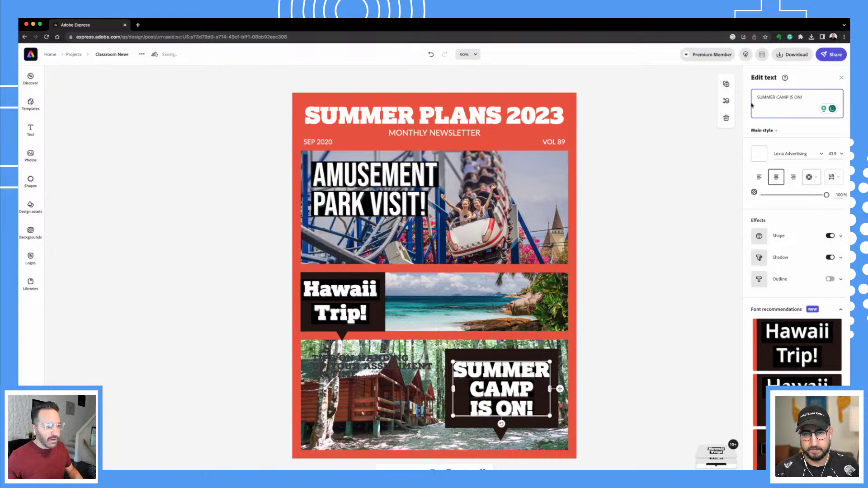
pyautogui.click(678, 349)
pyautogui.click(356, 369)
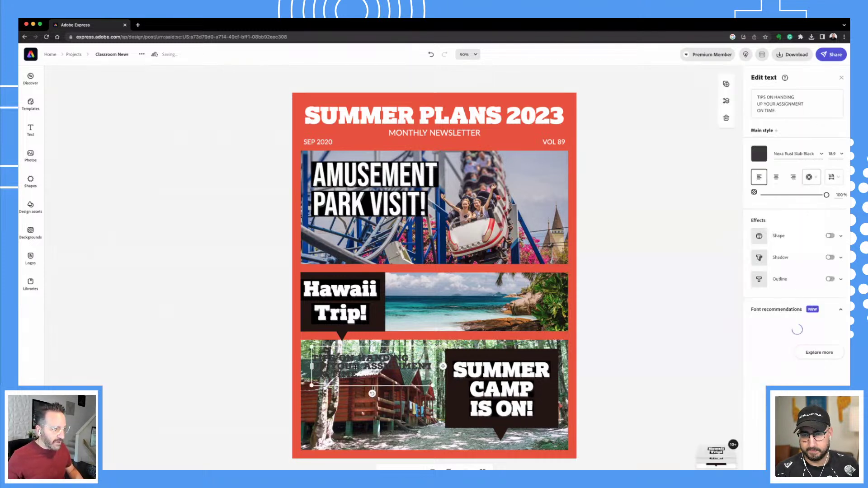
# Make the faint tips text white and move it down to the photo's bottom edge.
pyautogui.click(759, 154)
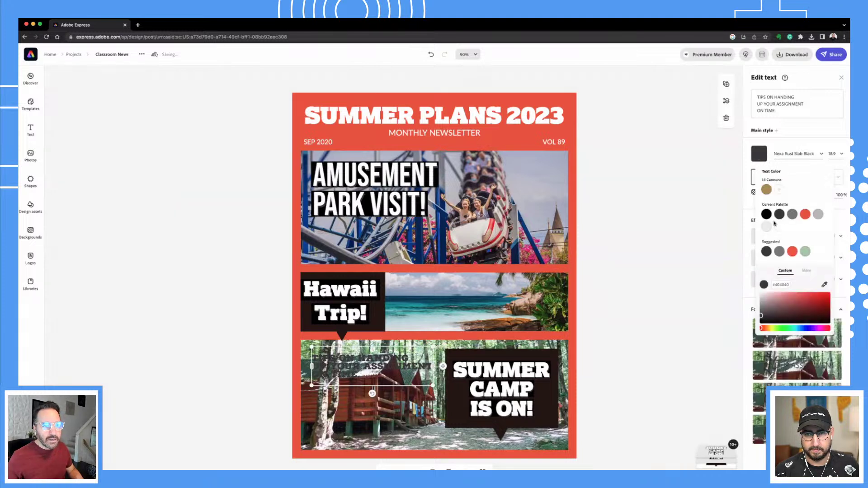
pyautogui.click(779, 226)
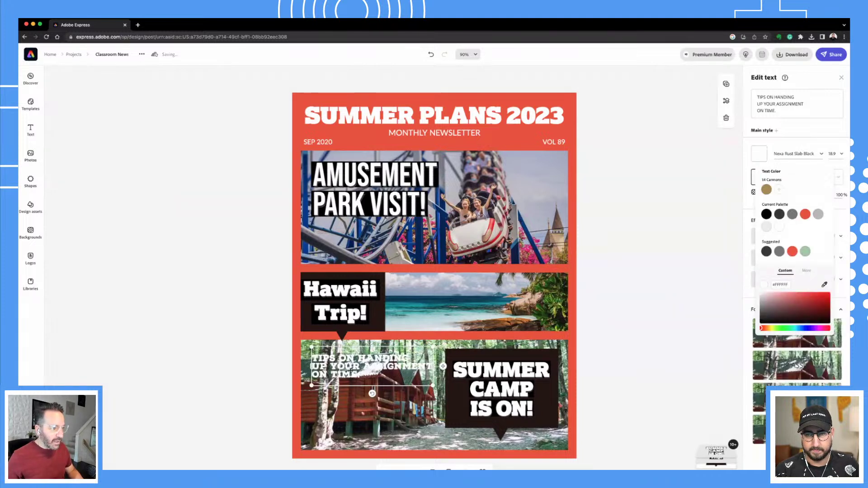
pyautogui.moveTo(351, 372); pyautogui.dragTo(364, 440)
# Rewrite the tips text as 'TECH CAMP 23' and move it up onto the cabins.
pyautogui.doubleClick(363, 440)
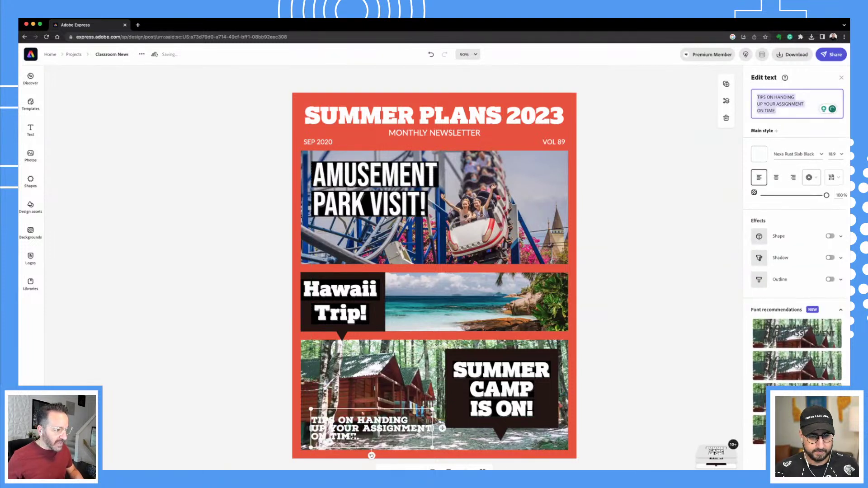
pyautogui.click(786, 114)
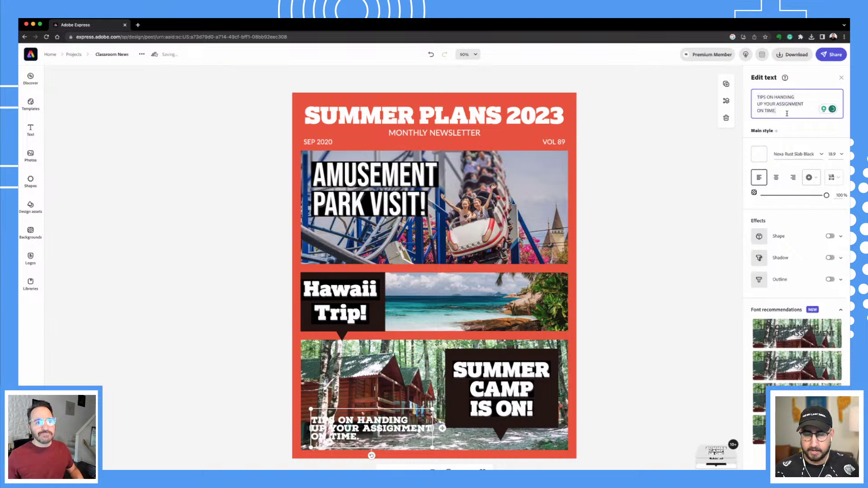
pyautogui.moveTo(787, 112); pyautogui.dragTo(742, 88)
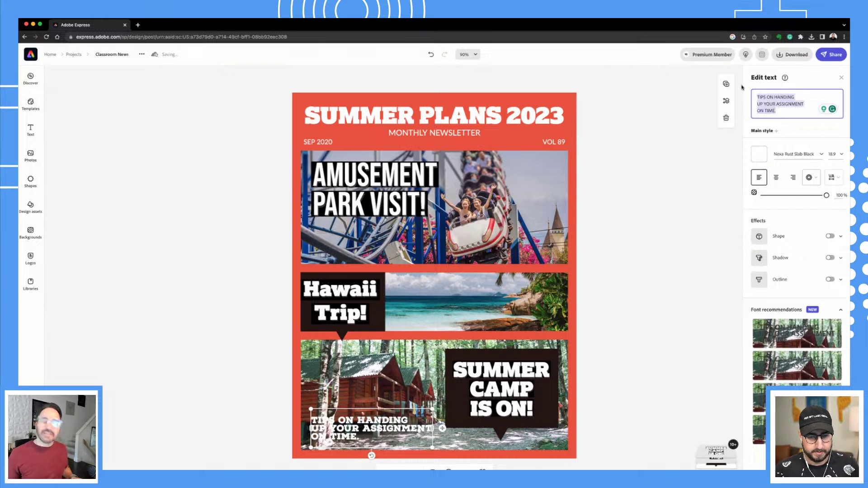
pyautogui.write('CAMP')
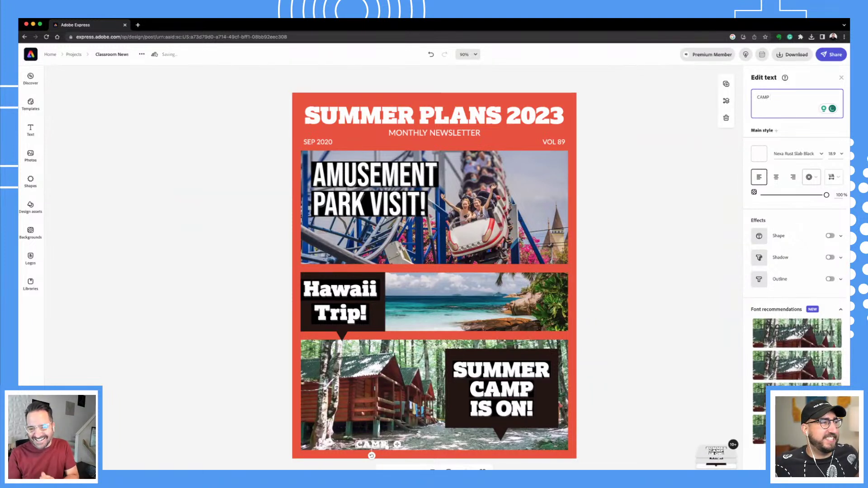
pyautogui.click(757, 98)
pyautogui.write('TECH')
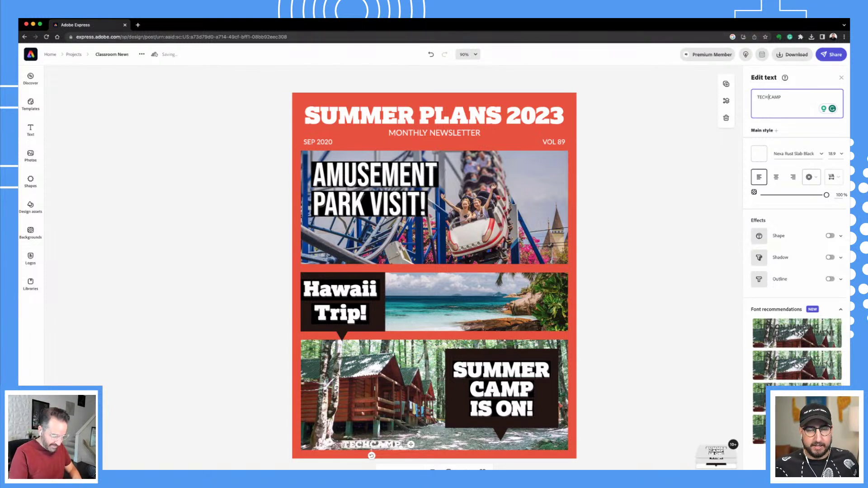
pyautogui.click(799, 99)
pyautogui.write('23')
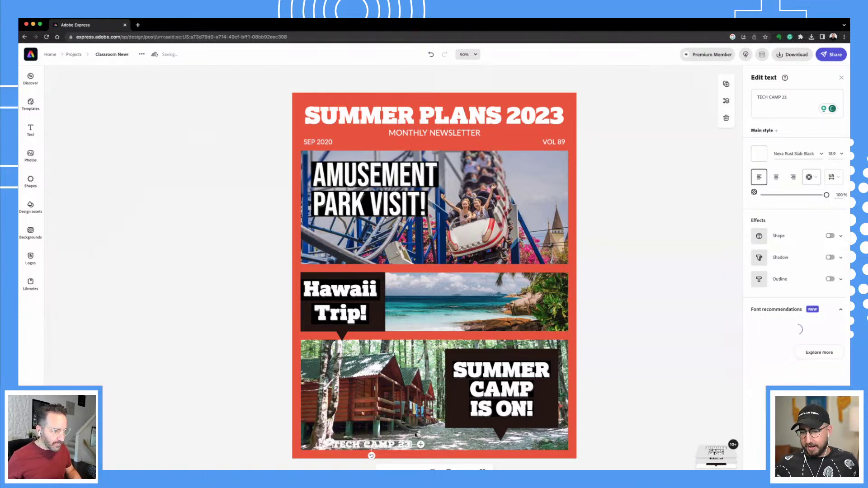
pyautogui.moveTo(415, 434); pyautogui.dragTo(414, 400)
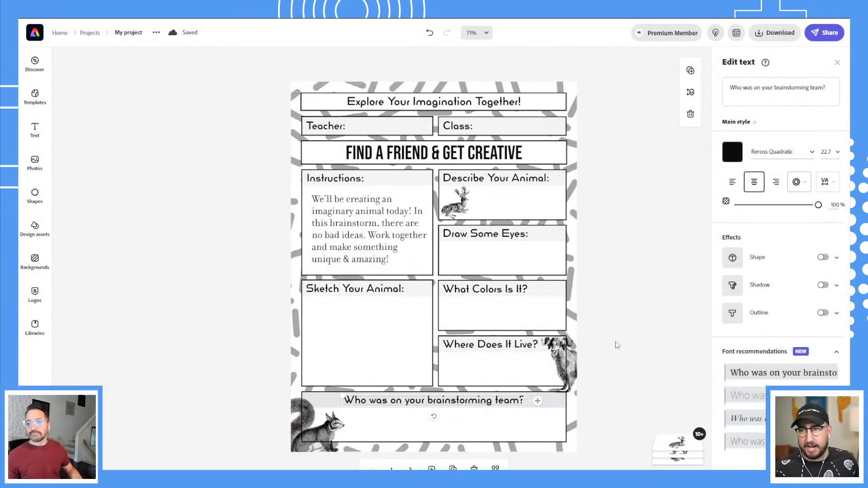
pyautogui.click(607, 231)
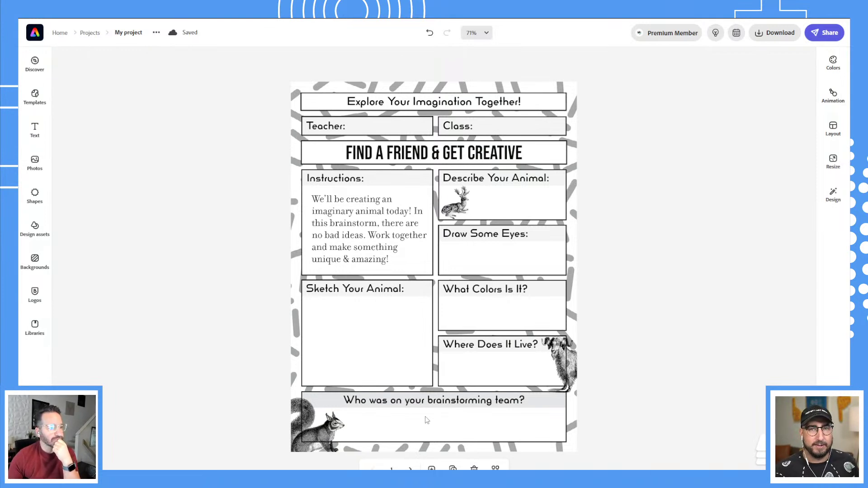
pyautogui.click(410, 469)
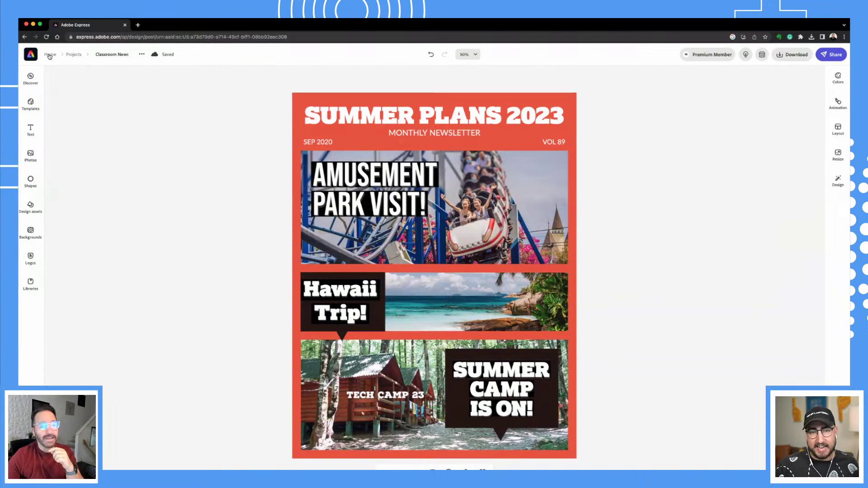
# Go back to the home page and start a blank Poster from scratch.
pyautogui.click(49, 55)
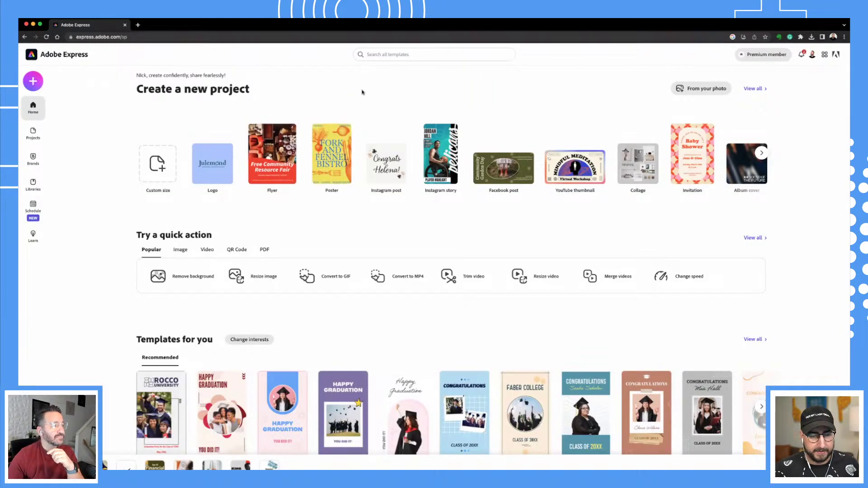
pyautogui.moveTo(339, 171)
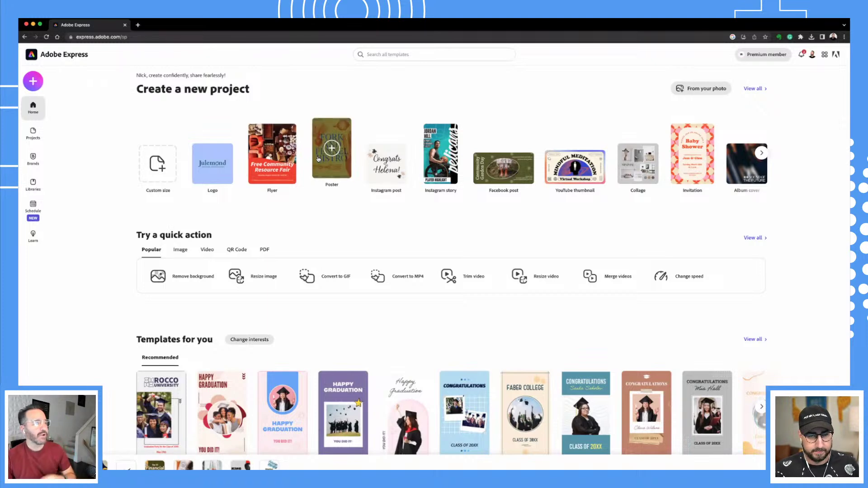
pyautogui.click(339, 171)
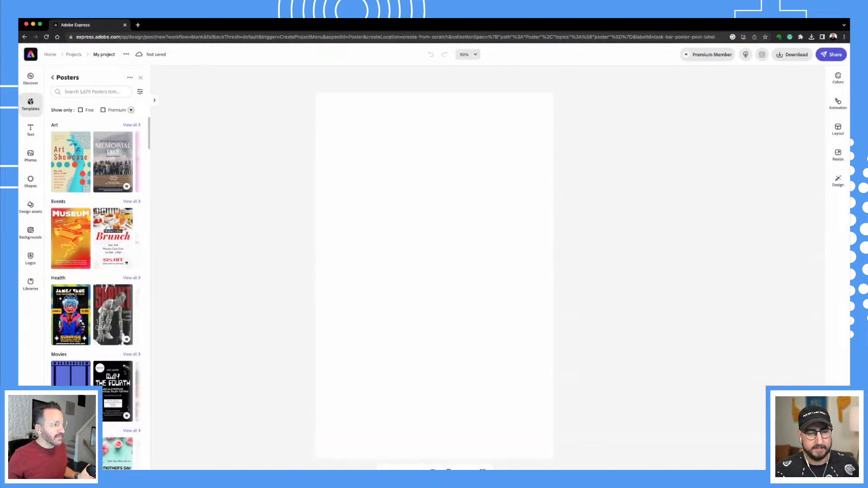
pyautogui.click(497, 224)
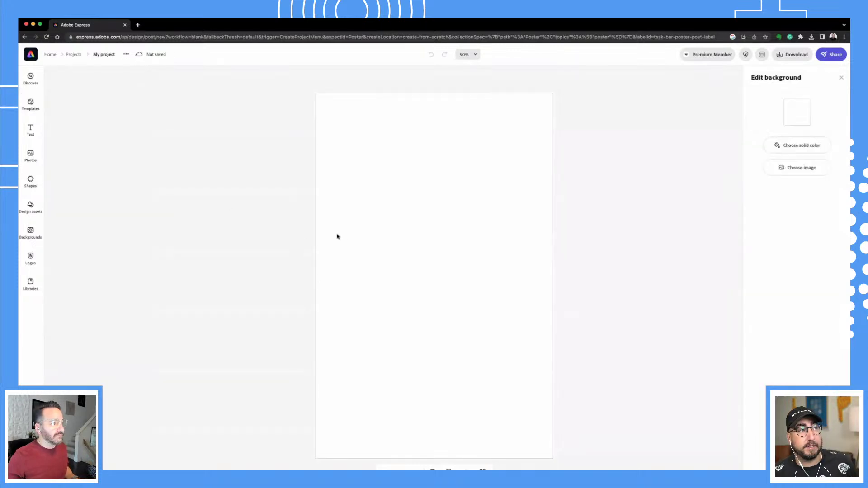
pyautogui.click(29, 79)
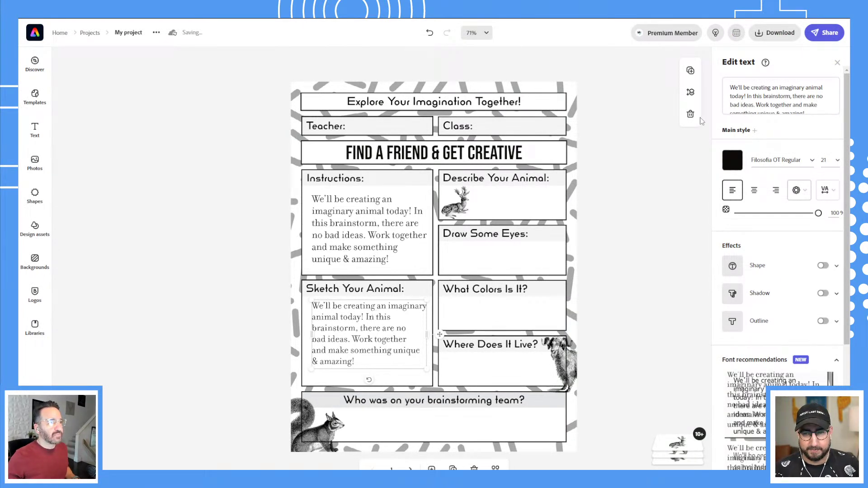
# Clear the copied instructions in the Sketch Your Animal box and begin typing 'It doesnt have'.
pyautogui.click(747, 90)
pyautogui.hotkey('ctrl', 'a')
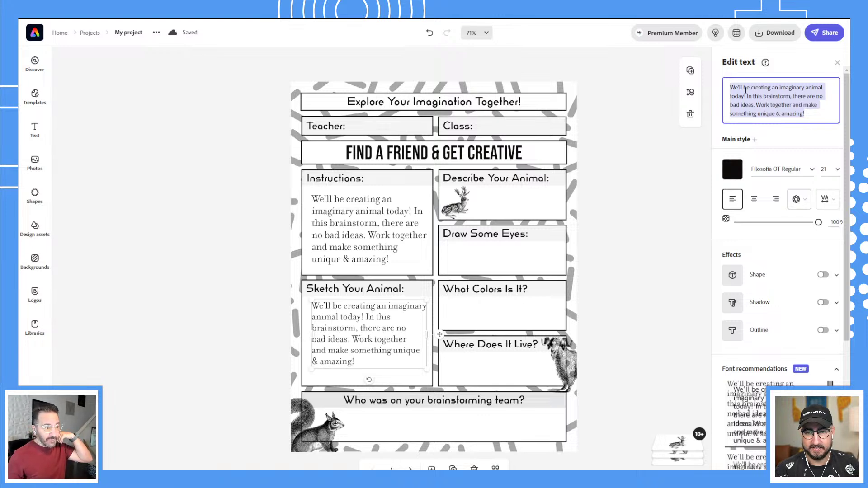
pyautogui.press('BackSpace')
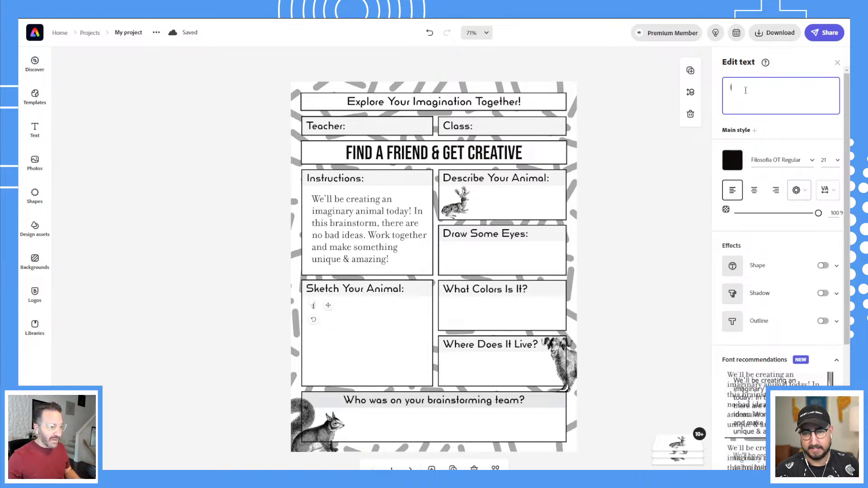
pyautogui.write('It doesnt have')
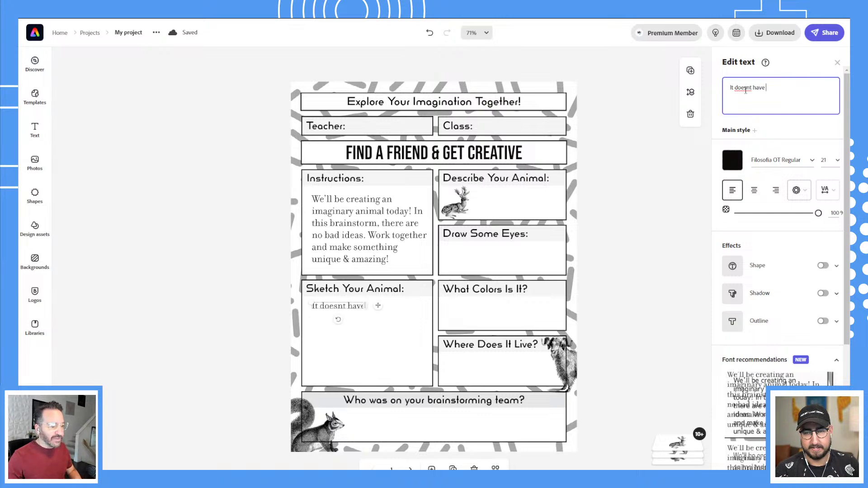
pyautogui.press('BackSpace')
pyautogui.press('BackSpace')
pyautogui.press('BackSpace')
pyautogui.press('BackSpace')
pyautogui.press('BackSpace')
pyautogui.press('BackSpace')
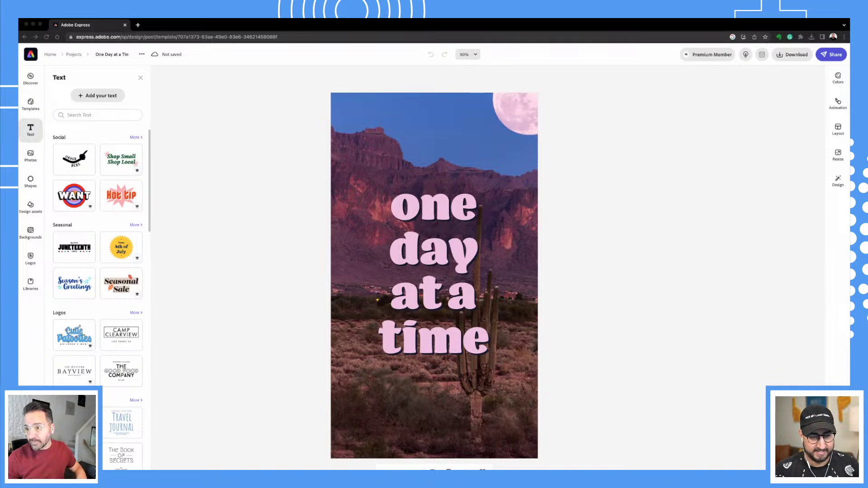
# Paste the kindness quote over 'one day at a time', set size 180.9, and widen the box.
pyautogui.click(449, 252)
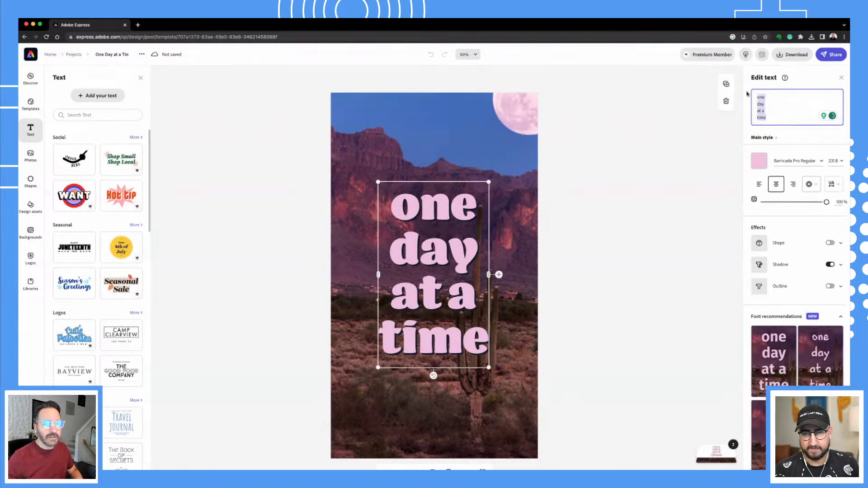
pyautogui.write('In a world where you can be anything, be kind."')
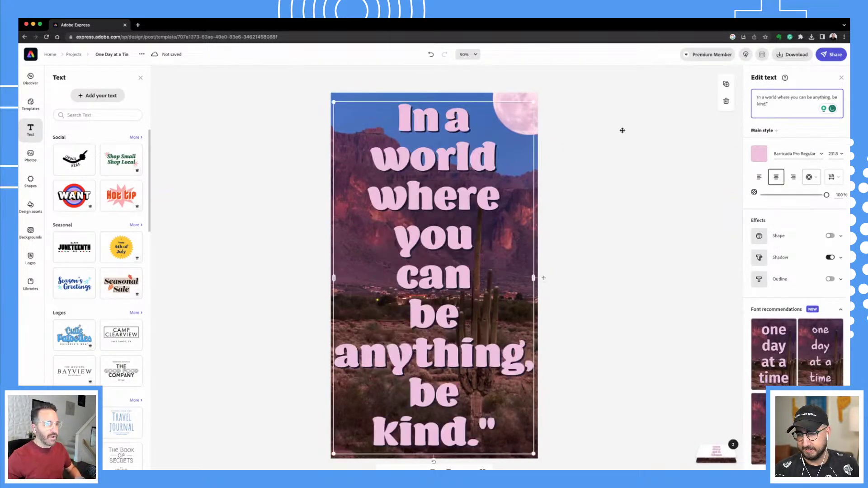
pyautogui.click(835, 153)
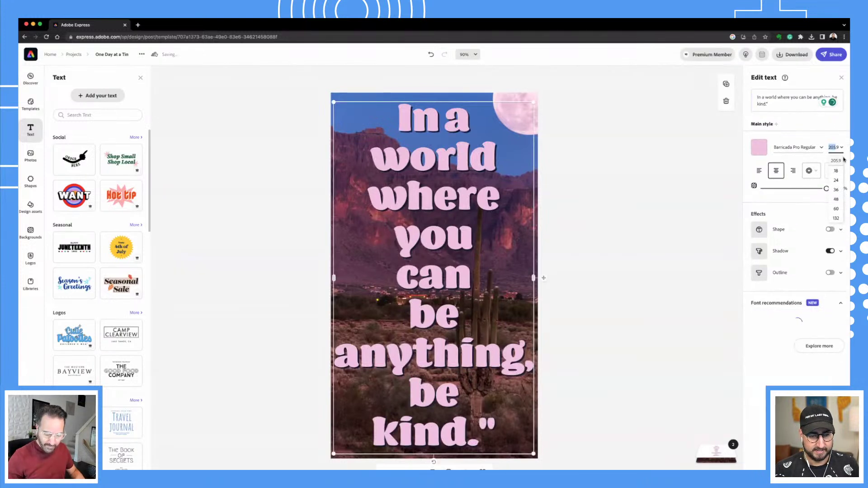
pyautogui.write('180.9')
pyautogui.press('Return')
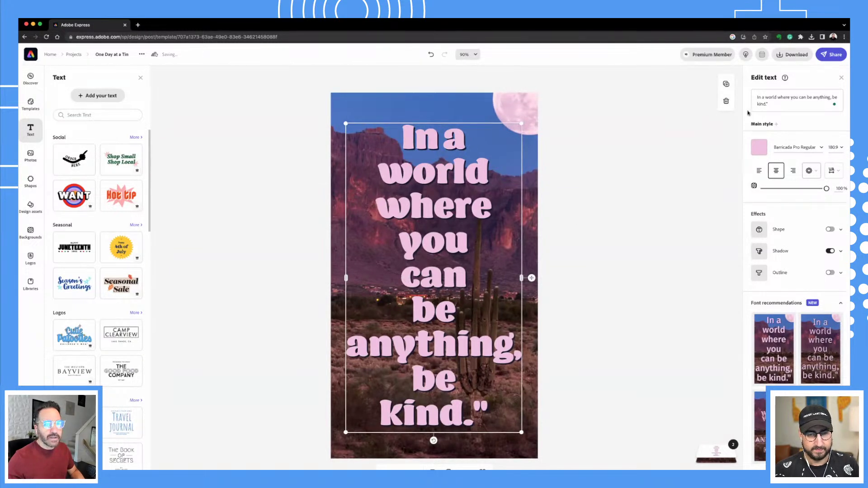
pyautogui.click(800, 102)
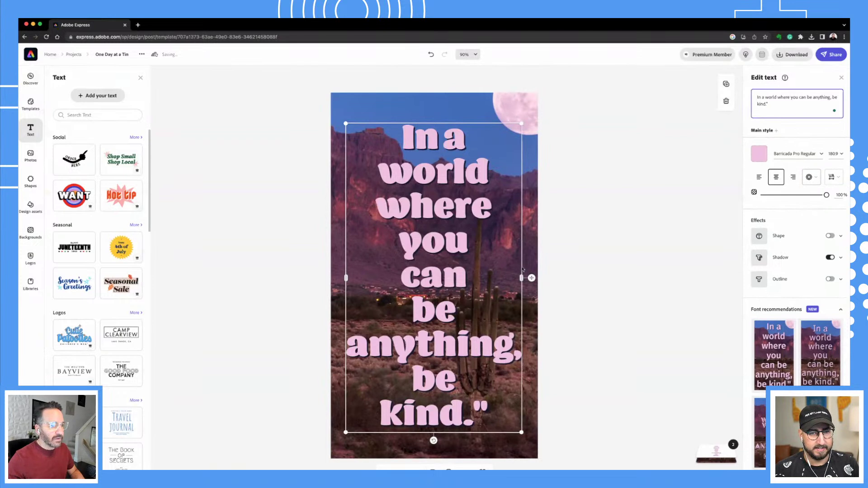
pyautogui.moveTo(521, 278); pyautogui.dragTo(524, 282)
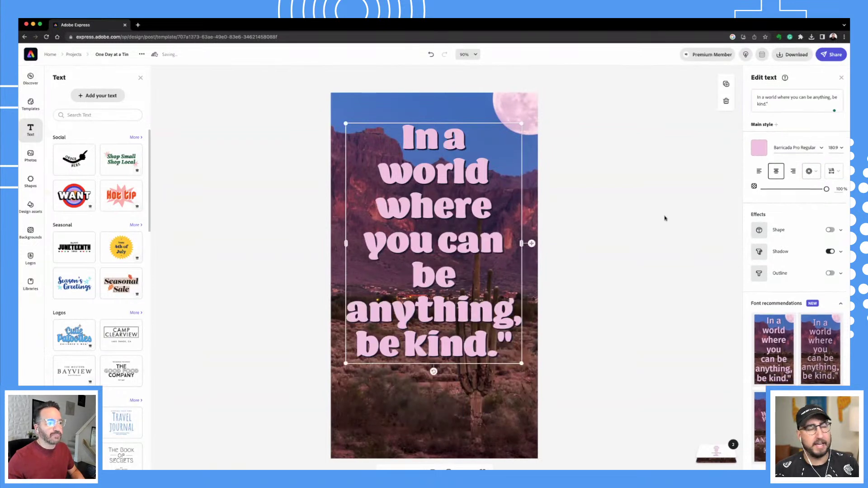
pyautogui.click(622, 281)
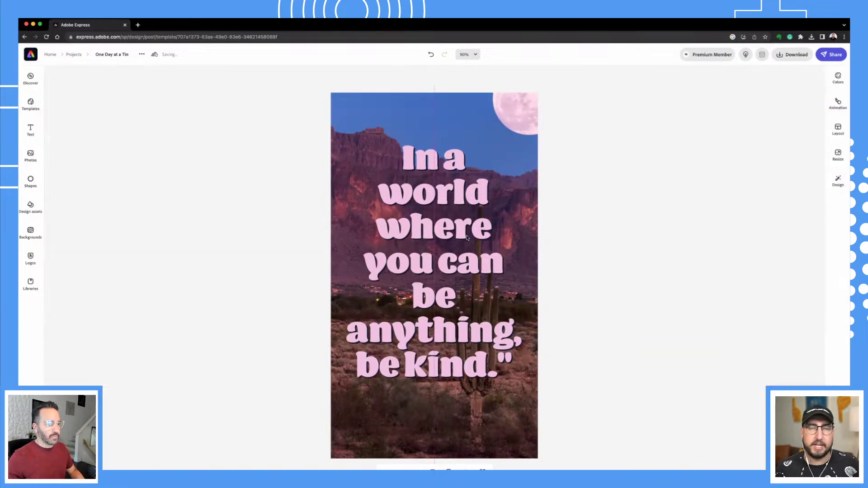
# Replace the poster background via a stock photo search, first 'Cactus' then 'be kind'.
pyautogui.click(387, 189)
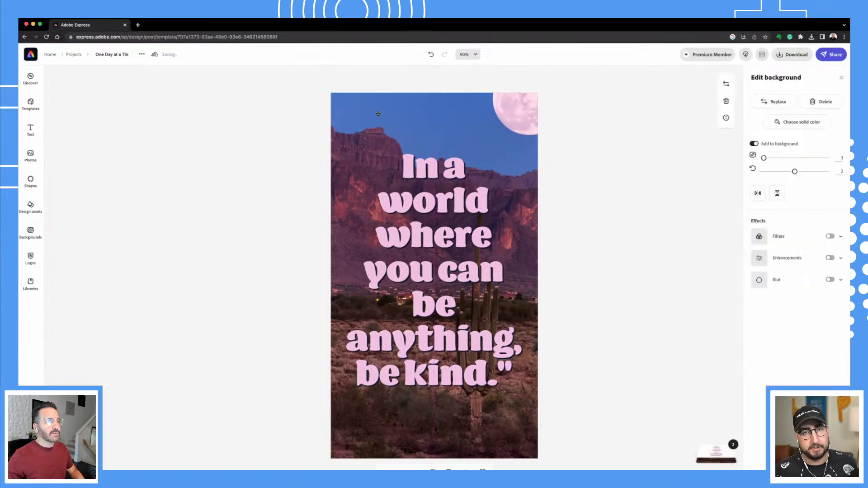
pyautogui.click(774, 101)
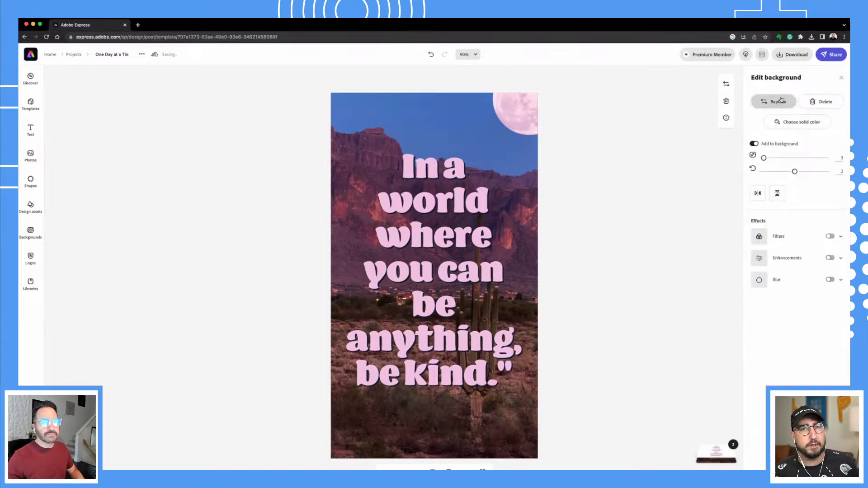
pyautogui.click(97, 115)
pyautogui.write('Cactus')
pyautogui.press('Return')
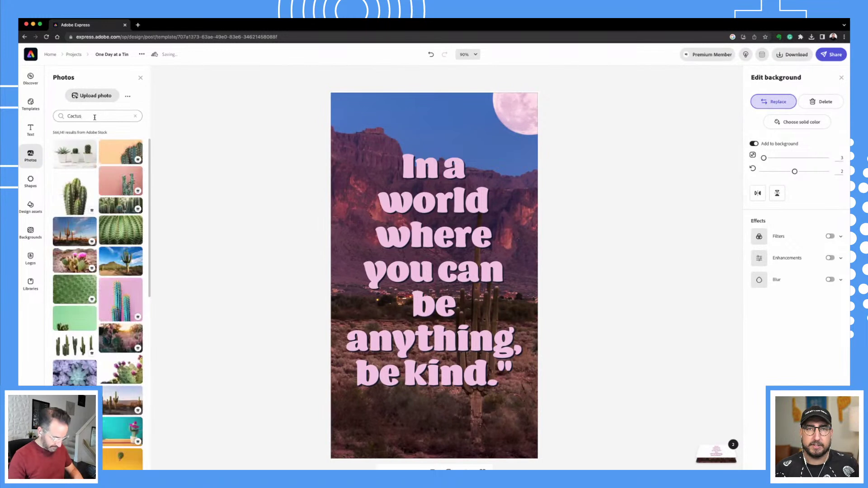
pyautogui.doubleClick(94, 117)
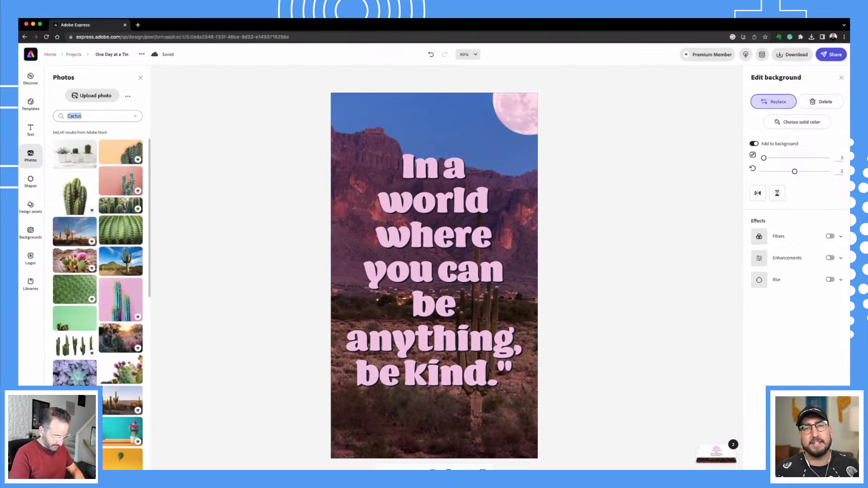
pyautogui.write('be kind')
pyautogui.press('Return')
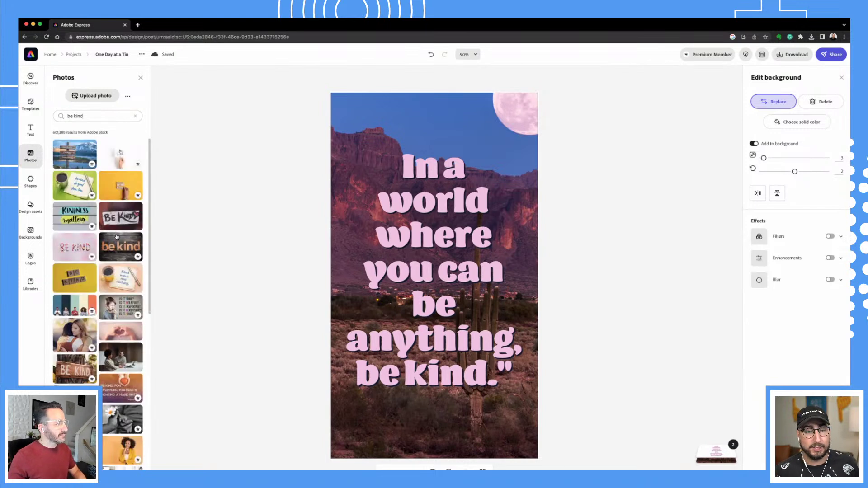
# Set the pink photo of a woman as background, shifted to show her face.
pyautogui.scroll(-1, 115, 351)
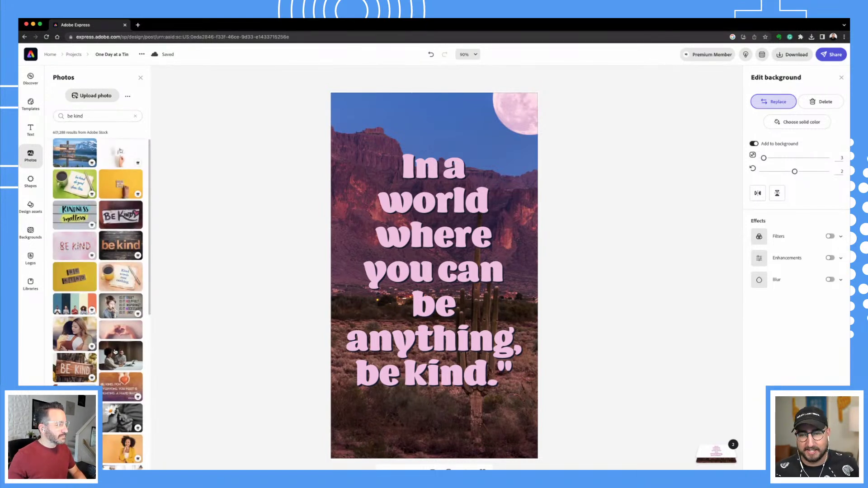
pyautogui.scroll(-3, 115, 352)
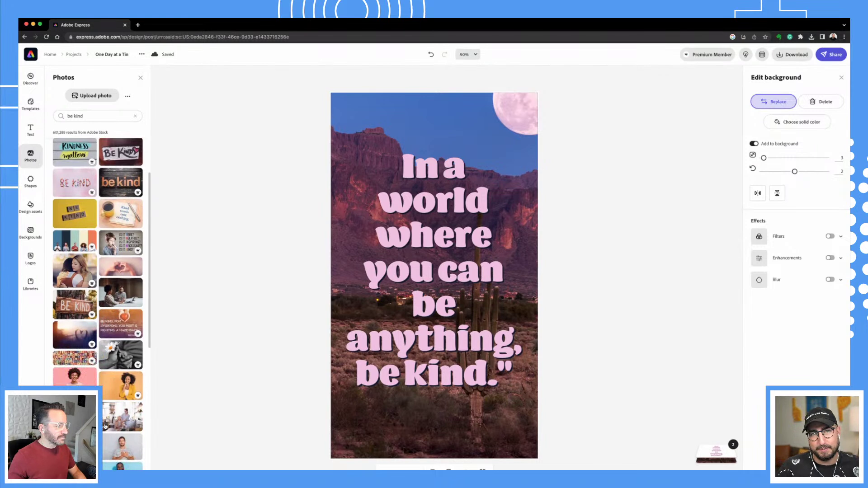
pyautogui.scroll(-3, 104, 425)
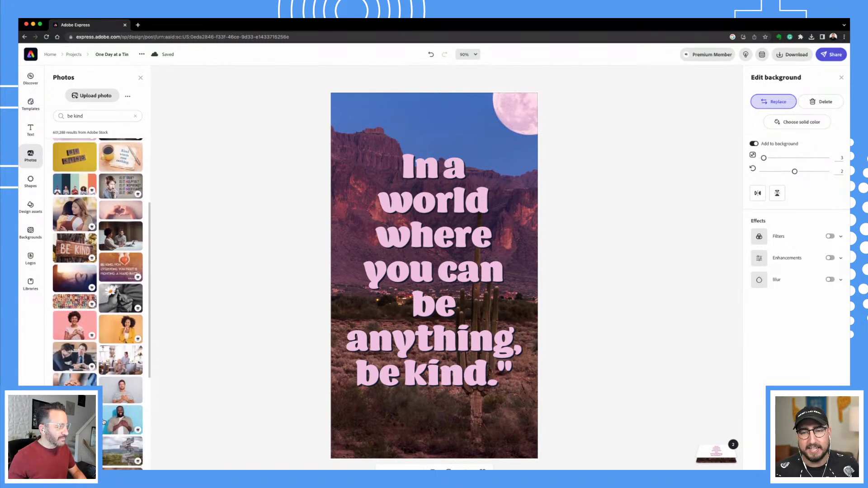
pyautogui.click(73, 333)
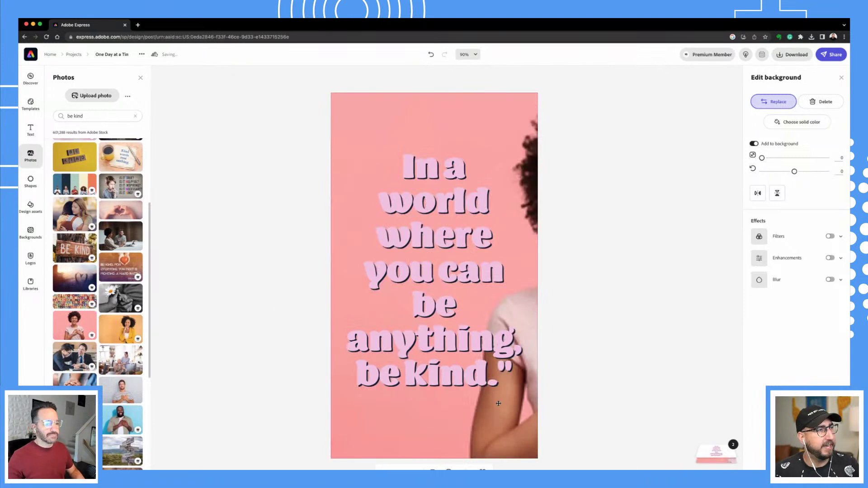
pyautogui.moveTo(503, 423); pyautogui.dragTo(430, 412)
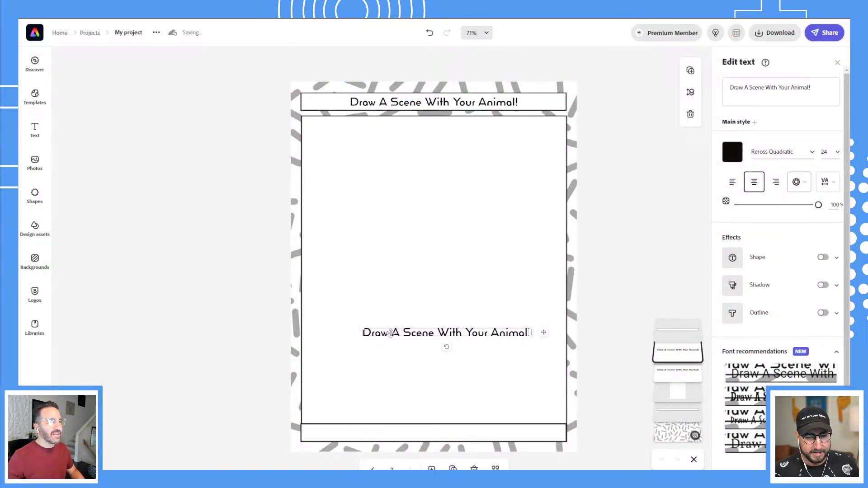
# Move the copied title into the bottom banner, bring it forward, and retype it 'Name Your Animal!'.
pyautogui.moveTo(390, 333); pyautogui.dragTo(381, 434)
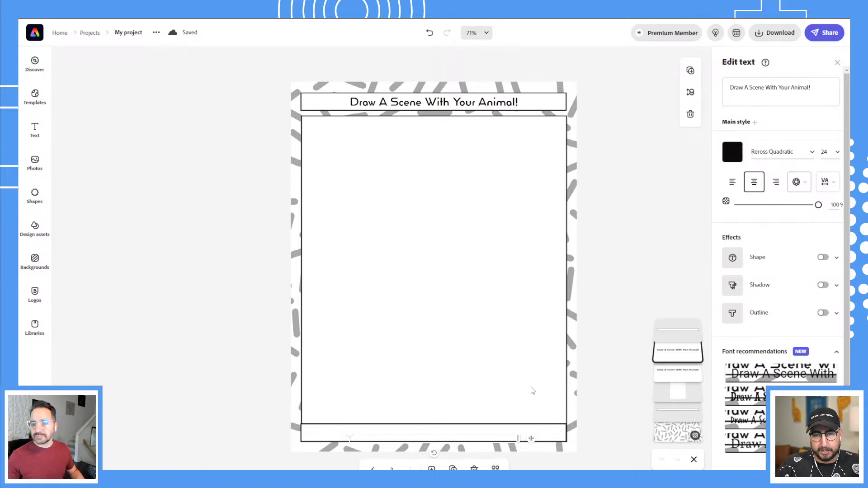
pyautogui.moveTo(663, 366); pyautogui.dragTo(647, 357)
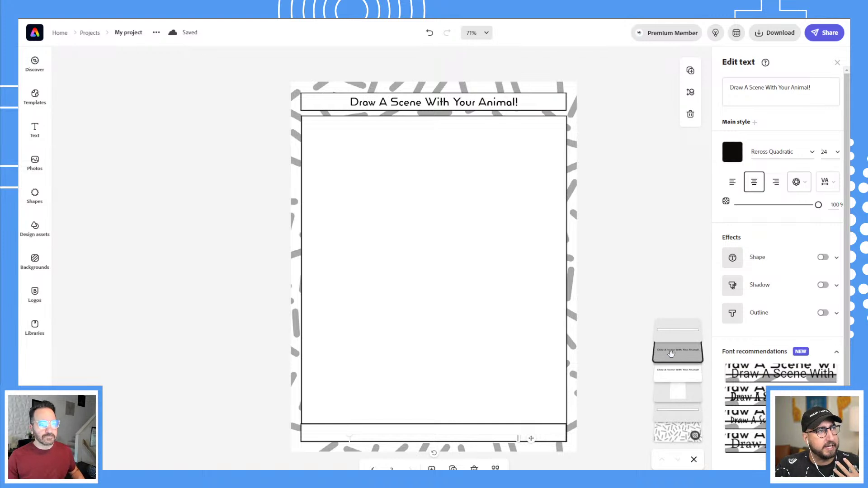
pyautogui.moveTo(671, 355); pyautogui.dragTo(671, 325)
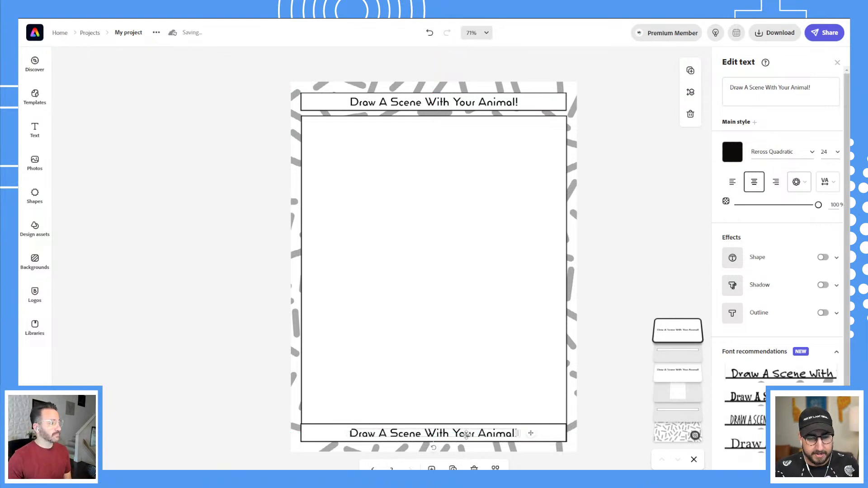
pyautogui.click(760, 89)
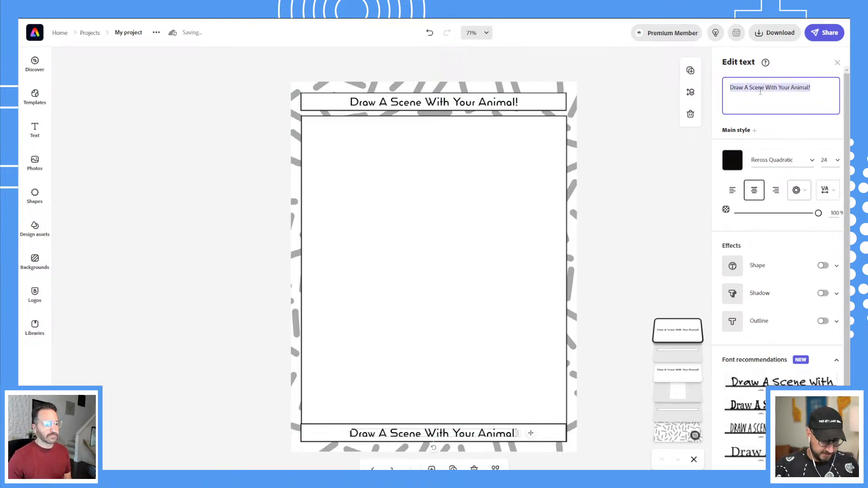
pyautogui.write('Name Your')
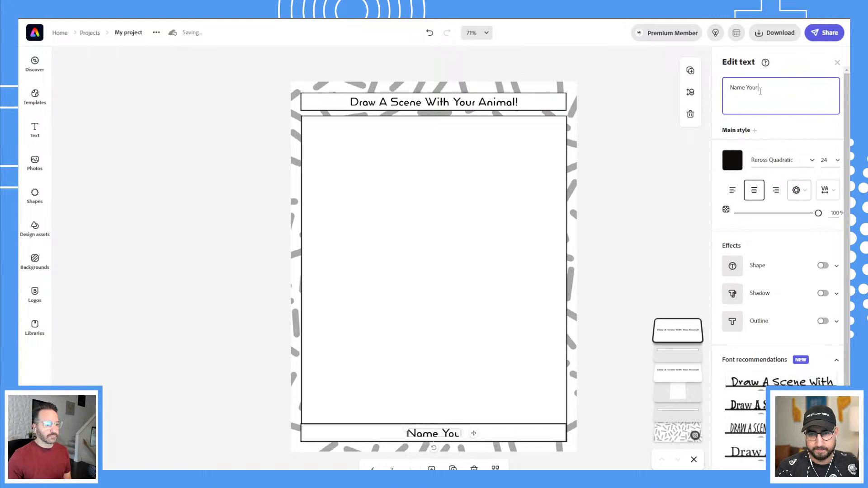
pyautogui.write(' Animal!')
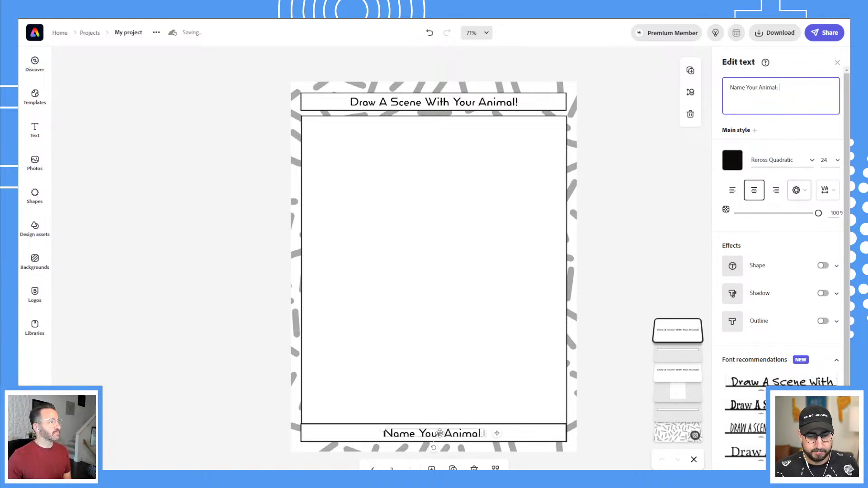
# Shift the label to the banner's left side and check both worksheet pages.
pyautogui.click(398, 436)
pyautogui.moveTo(398, 436); pyautogui.dragTo(340, 441)
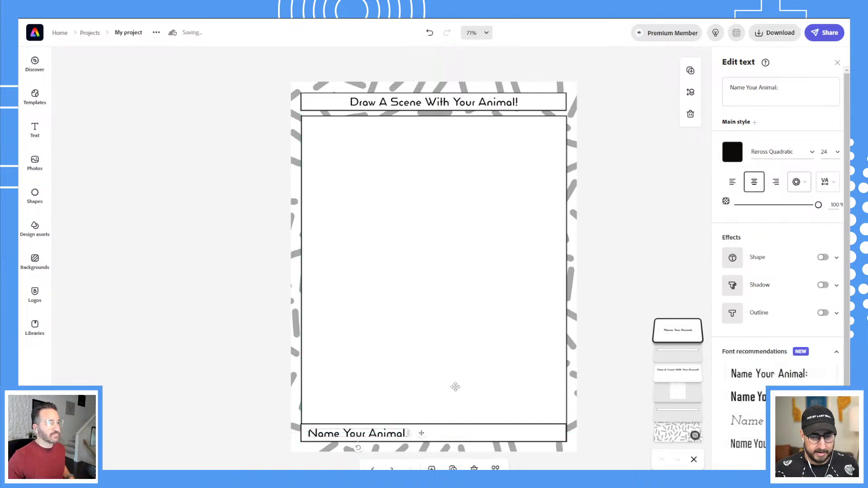
pyautogui.click(642, 231)
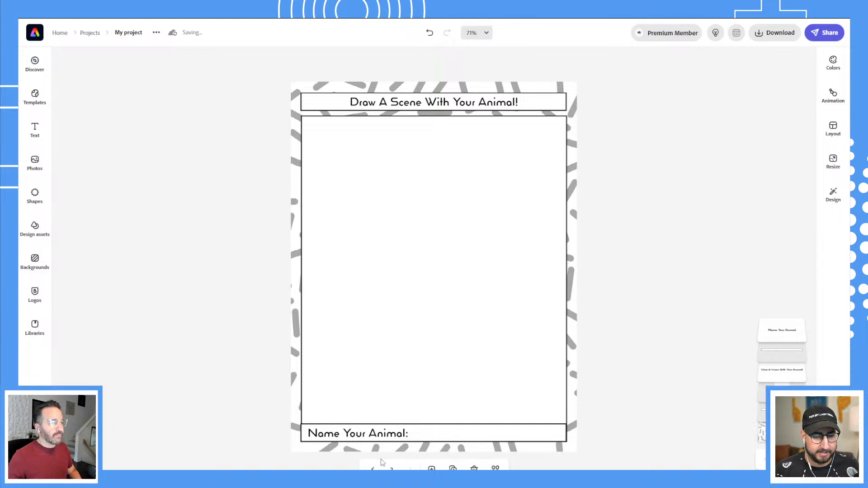
pyautogui.click(374, 469)
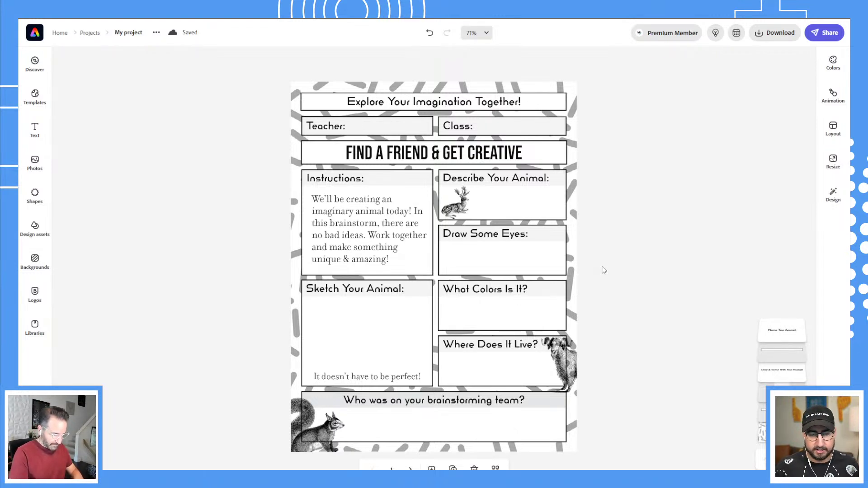
pyautogui.click(410, 468)
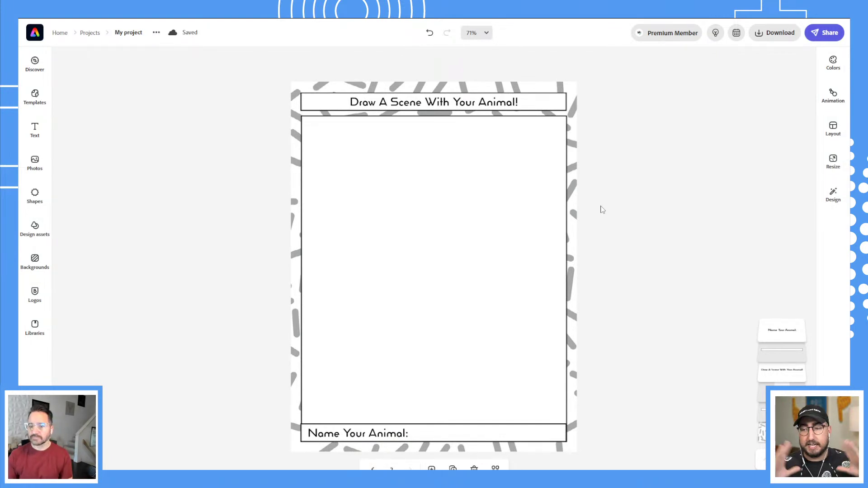
# Try downloading all worksheet pages as PDF and dismiss the resulting error.
pyautogui.click(775, 32)
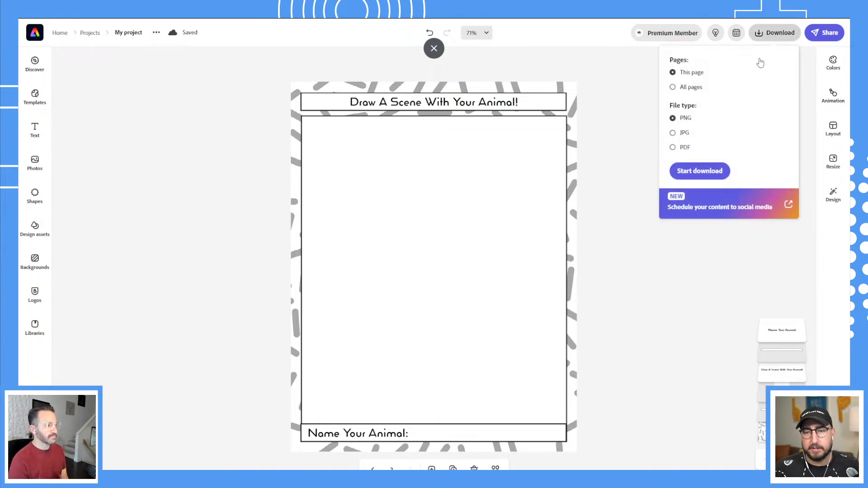
pyautogui.click(684, 147)
pyautogui.click(687, 89)
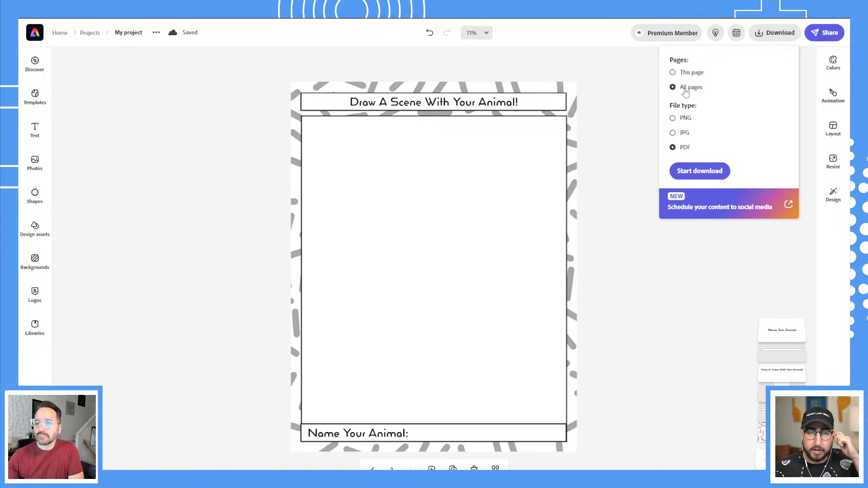
pyautogui.click(700, 171)
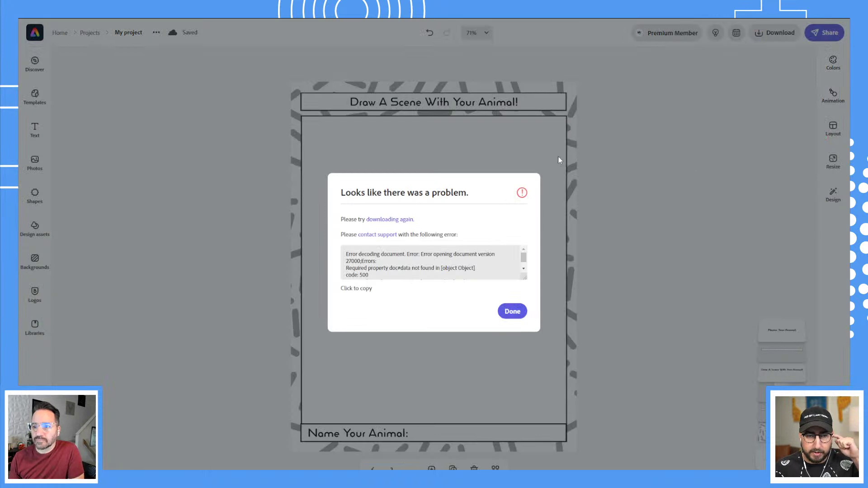
pyautogui.click(471, 141)
# Rename the project to 'Creative Activity'.
pyautogui.click(134, 35)
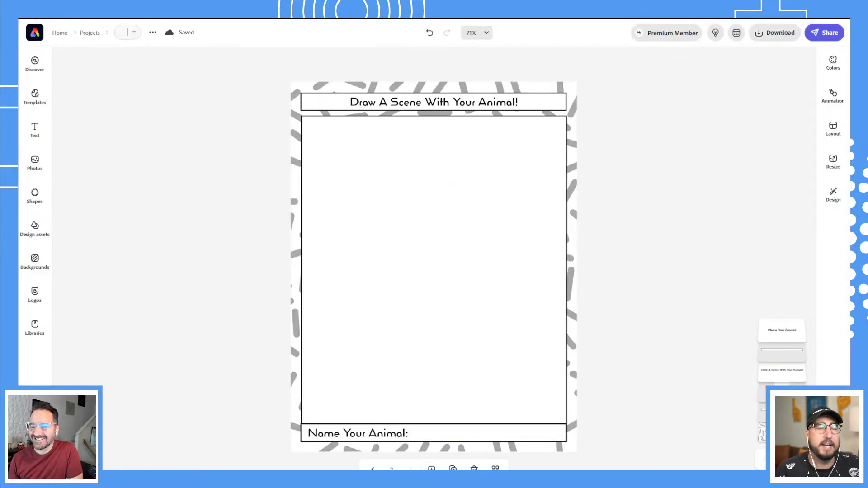
pyautogui.write('An')
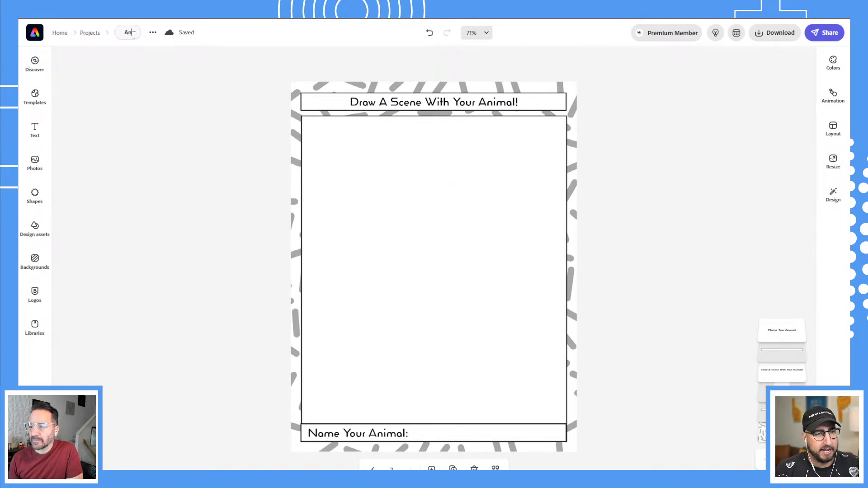
pyautogui.write('imal Scenes')
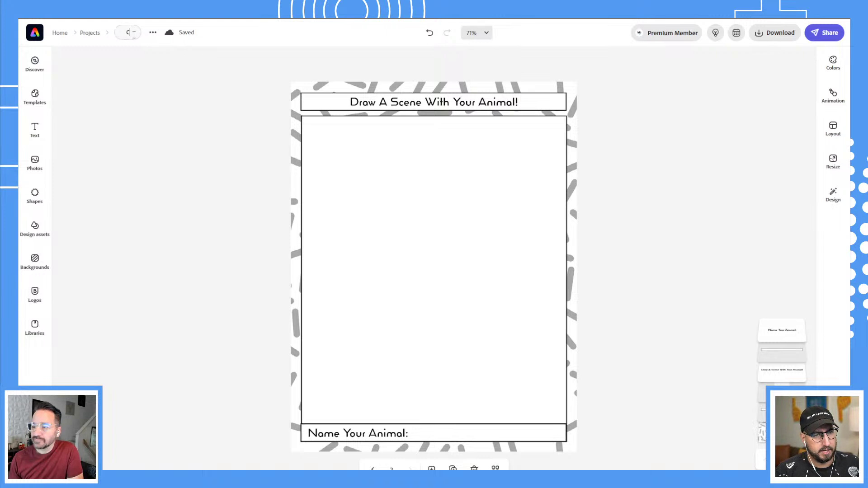
pyautogui.write('reative')
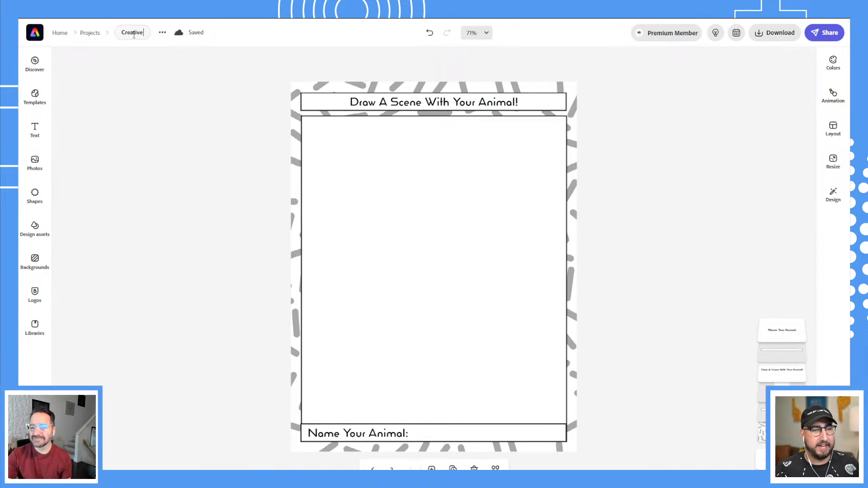
pyautogui.write('Activity')
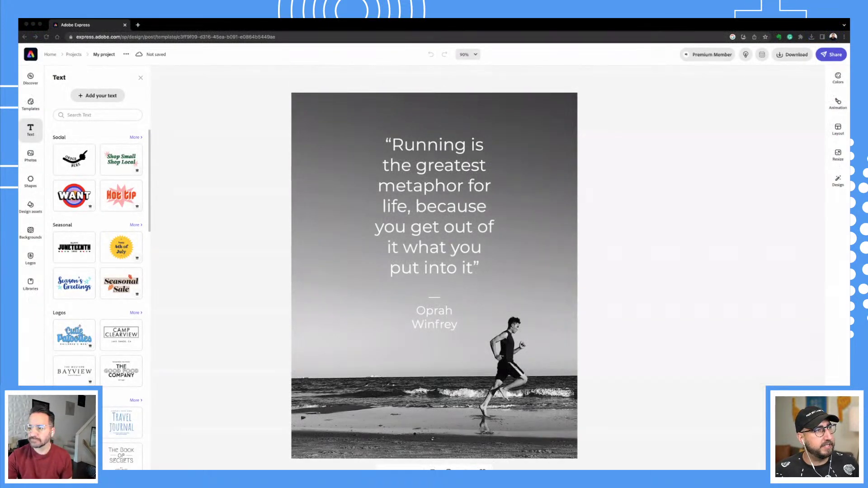
# Replace the poster's running quote with the pasted 'be kind' quote.
pyautogui.click(425, 276)
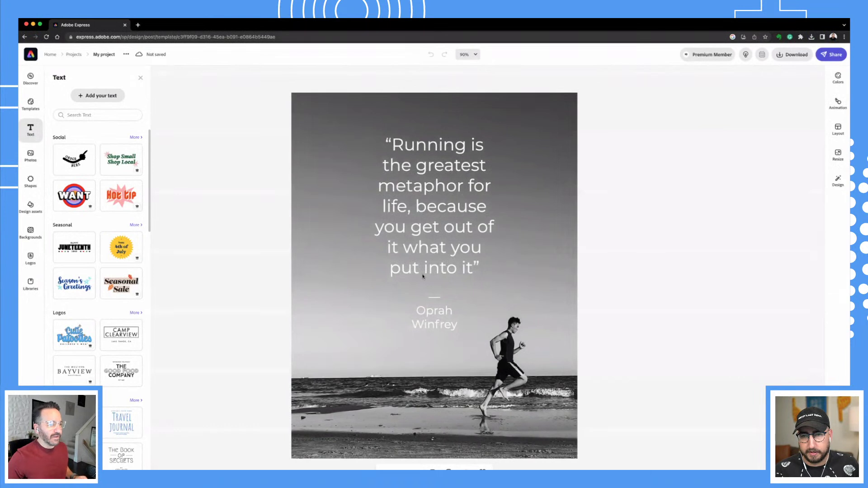
pyautogui.click(451, 274)
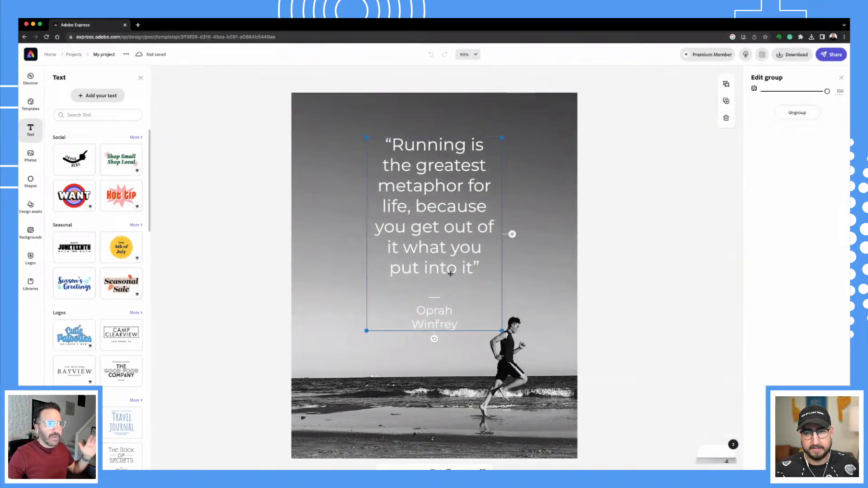
pyautogui.click(453, 266)
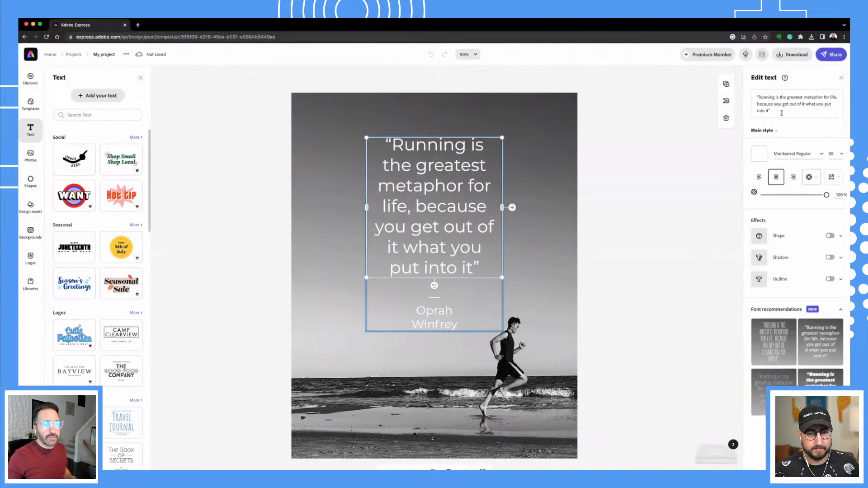
pyautogui.press('BackSpace')
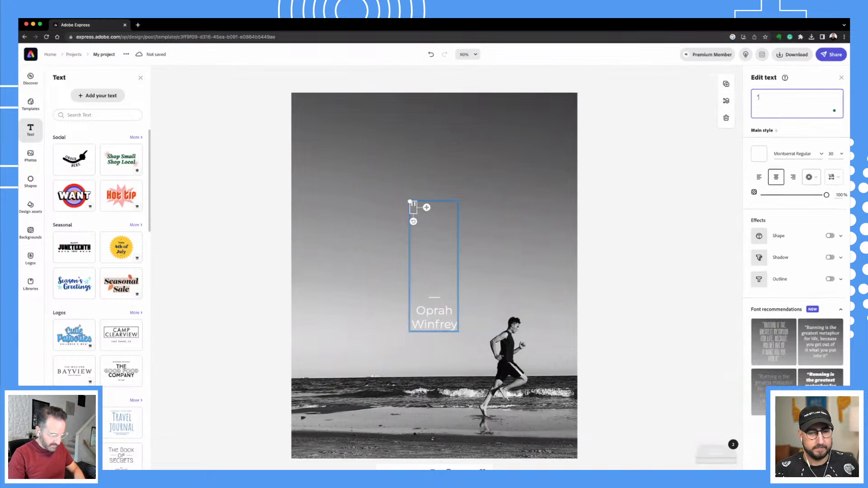
pyautogui.write('"In a world where you can be anything, be kind."')
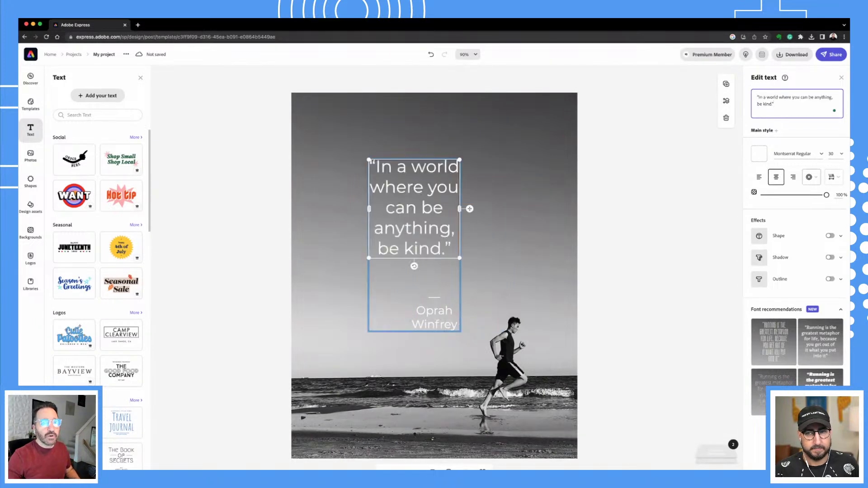
pyautogui.click(518, 294)
# Select the author credit and start typing 'Unkwo' over the name.
pyautogui.click(439, 313)
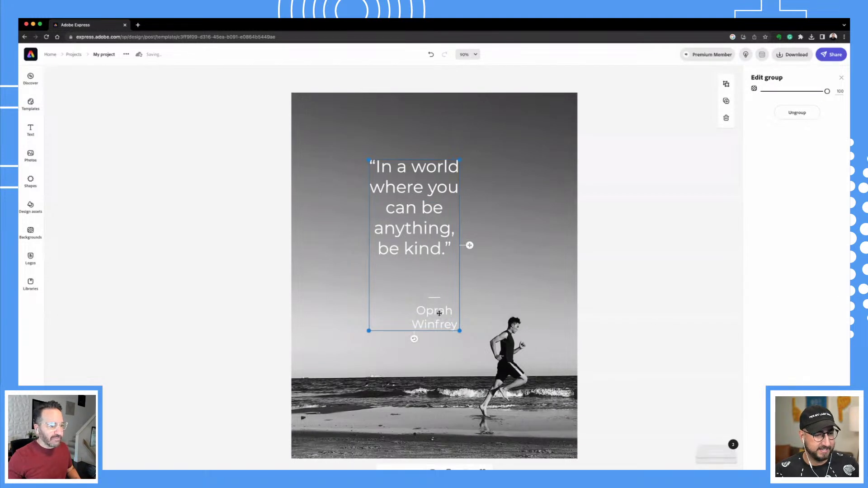
pyautogui.click(439, 313)
pyautogui.click(804, 95)
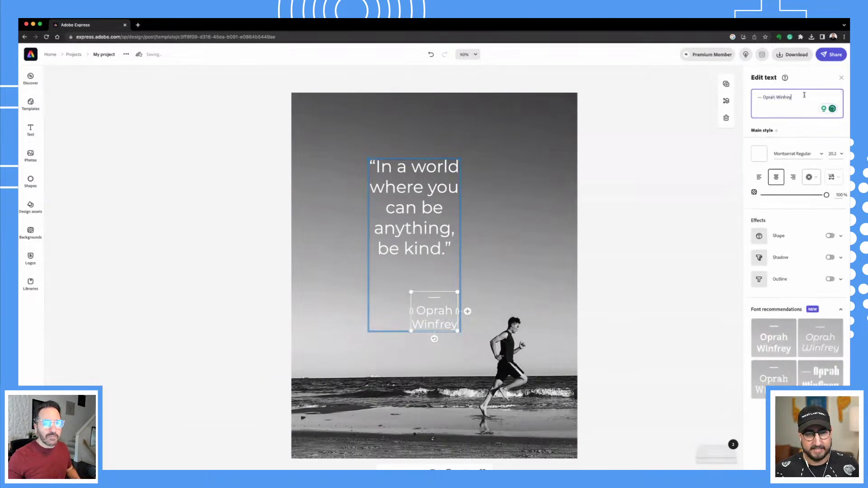
pyautogui.moveTo(804, 95); pyautogui.dragTo(764, 97)
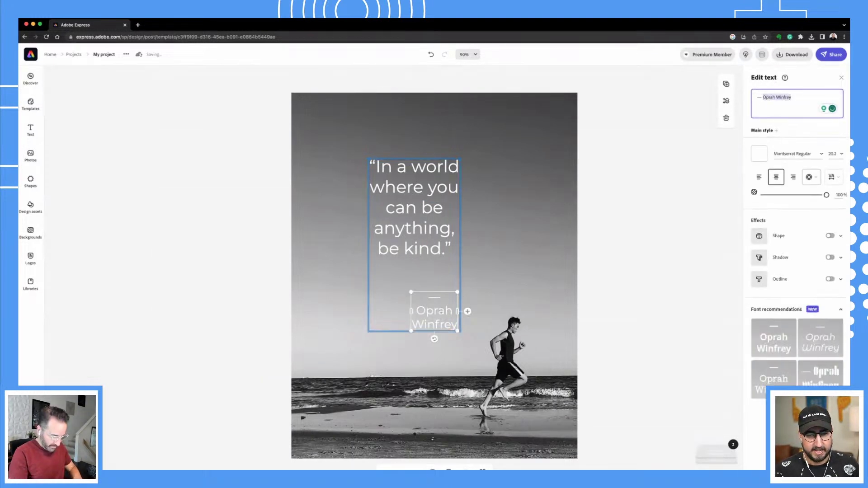
pyautogui.write('Unkwo')
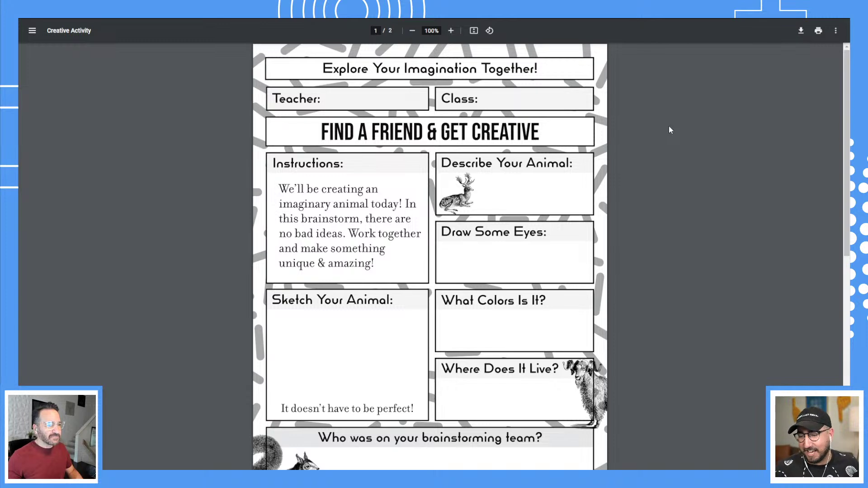
pyautogui.scroll(-3, 636, 134)
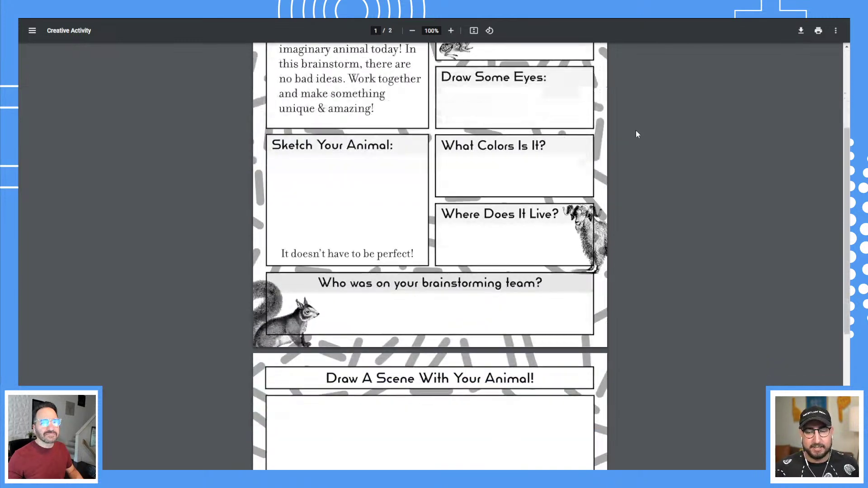
pyautogui.scroll(-6, 635, 130)
pyautogui.scroll(1, 636, 130)
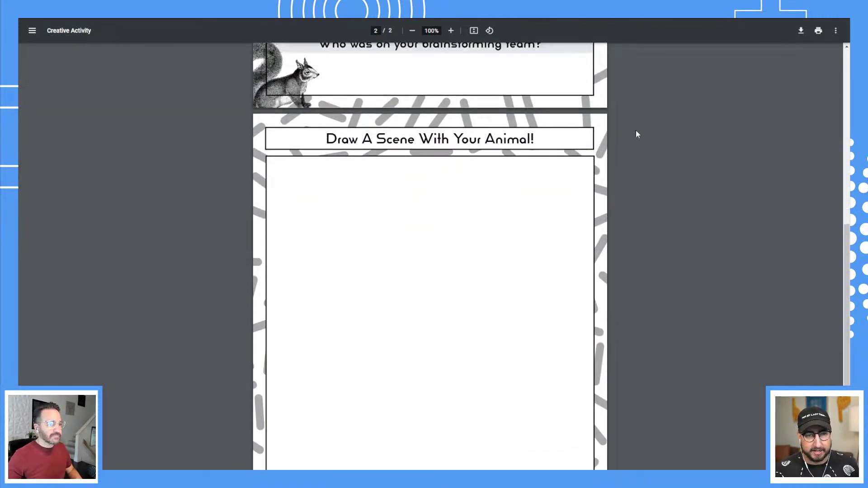
pyautogui.scroll(8, 636, 132)
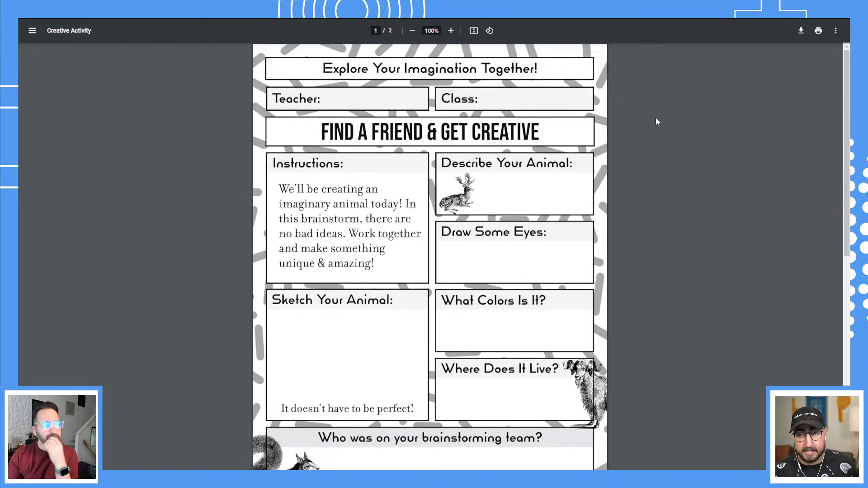
pyautogui.click(819, 30)
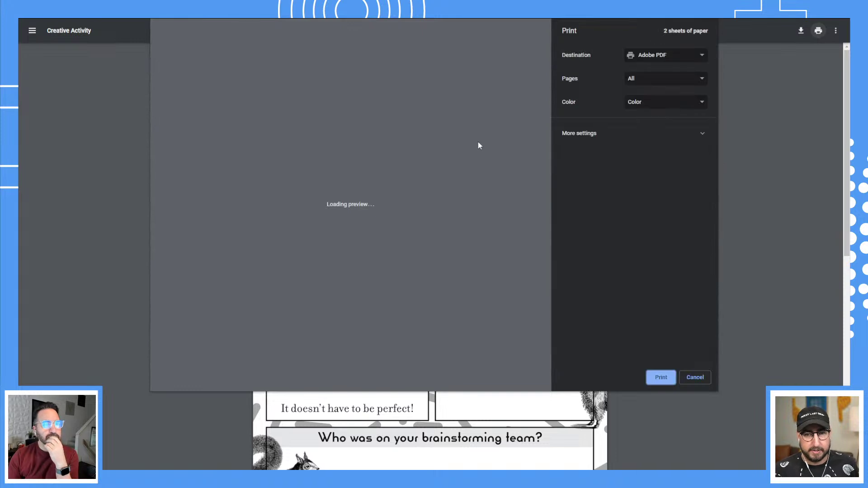
pyautogui.click(652, 56)
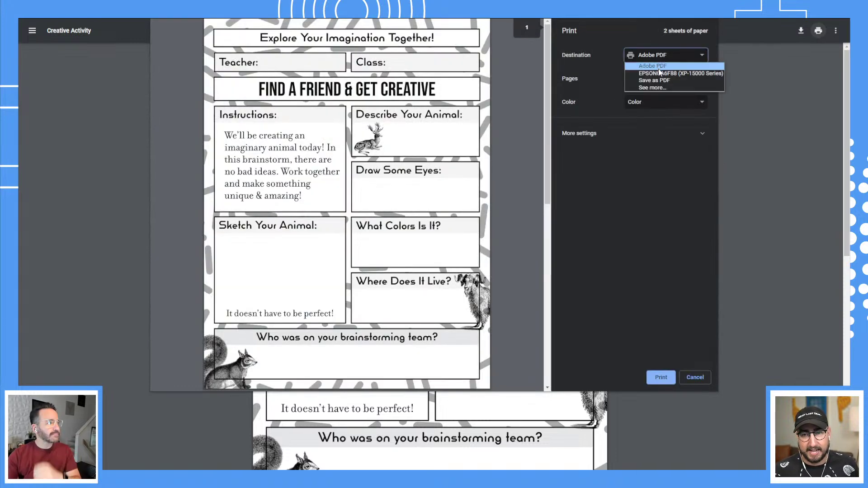
pyautogui.click(658, 71)
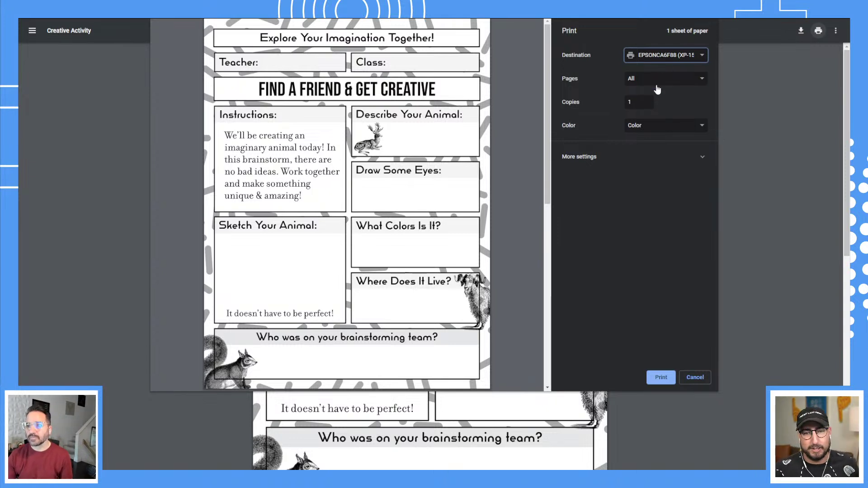
pyautogui.click(629, 164)
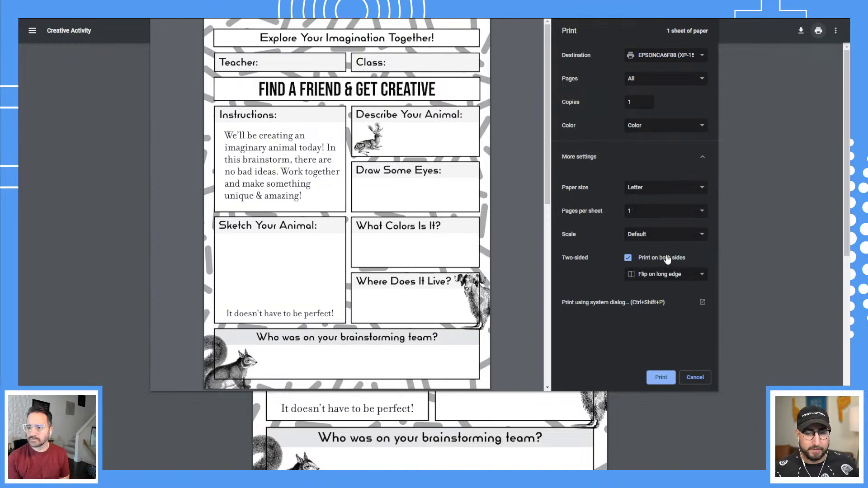
pyautogui.click(695, 377)
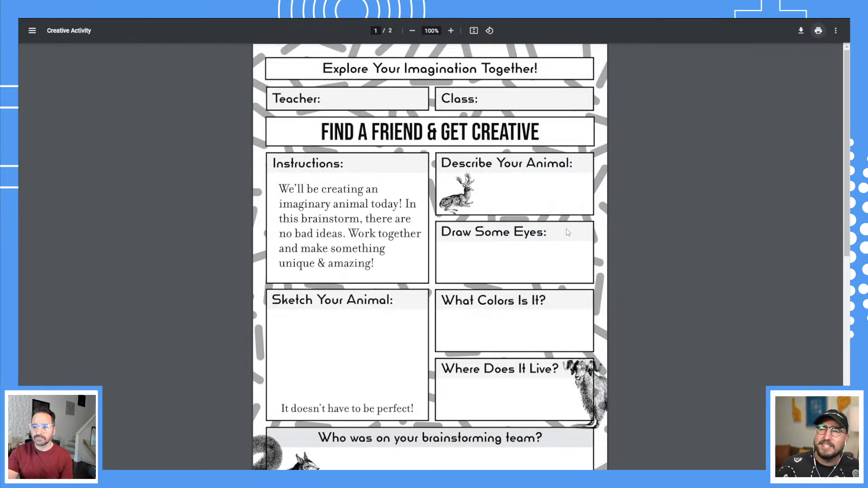
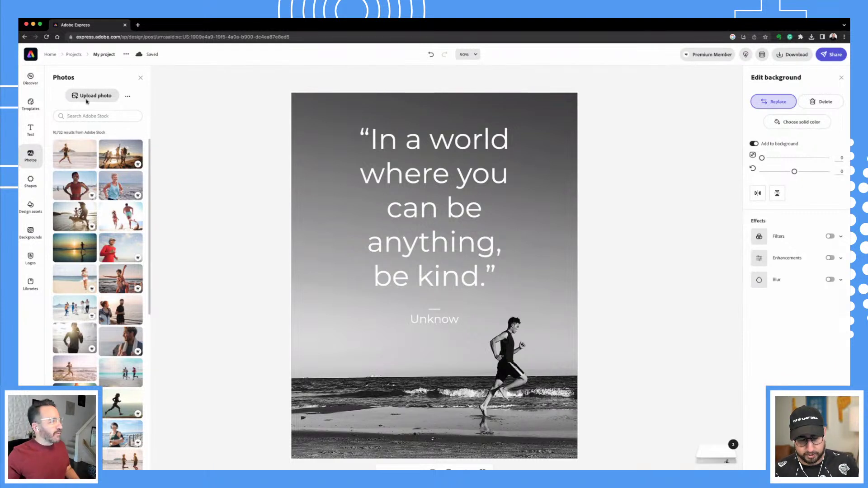
# Search stock photos for 'kind' and set the yellow 'Please be kind' photo as the background.
pyautogui.click(82, 114)
pyautogui.write('kind')
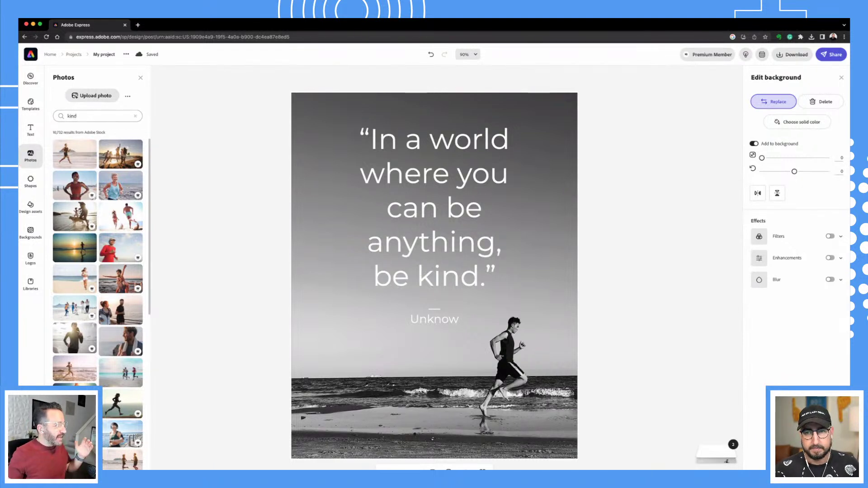
pyautogui.press('Return')
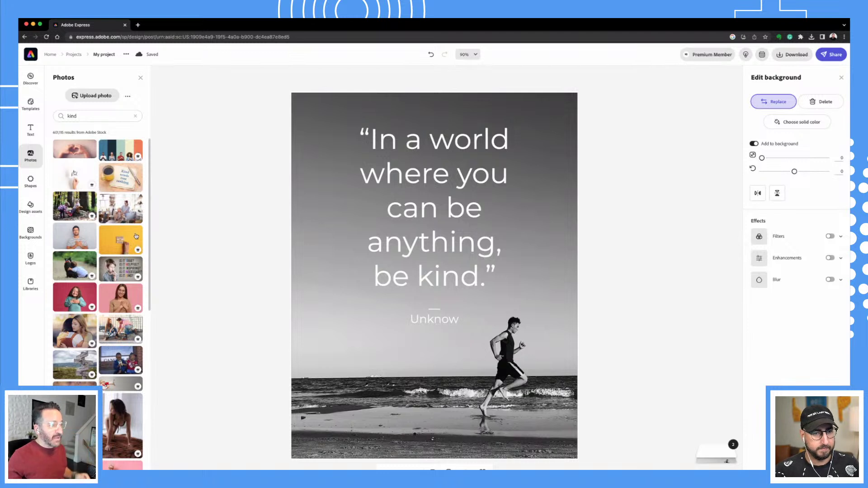
pyautogui.click(136, 236)
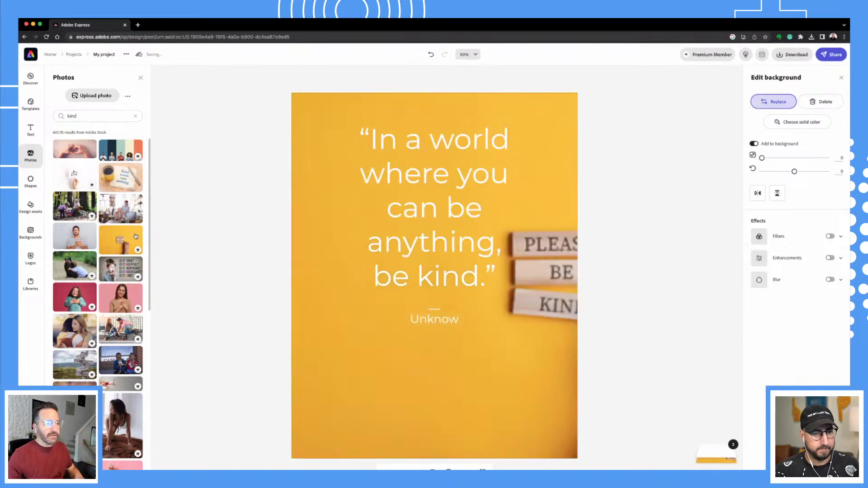
# Close the background settings, deselect the photo, and save back to the projects list.
pyautogui.click(583, 346)
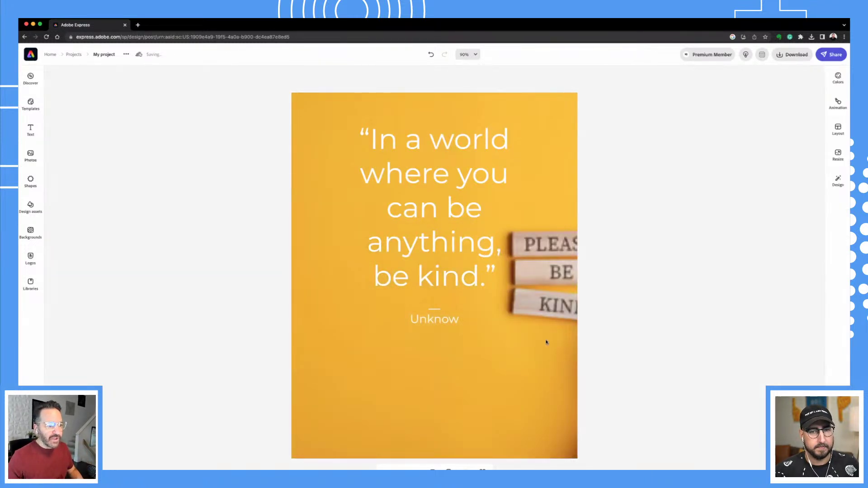
pyautogui.moveTo(545, 343); pyautogui.dragTo(715, 450)
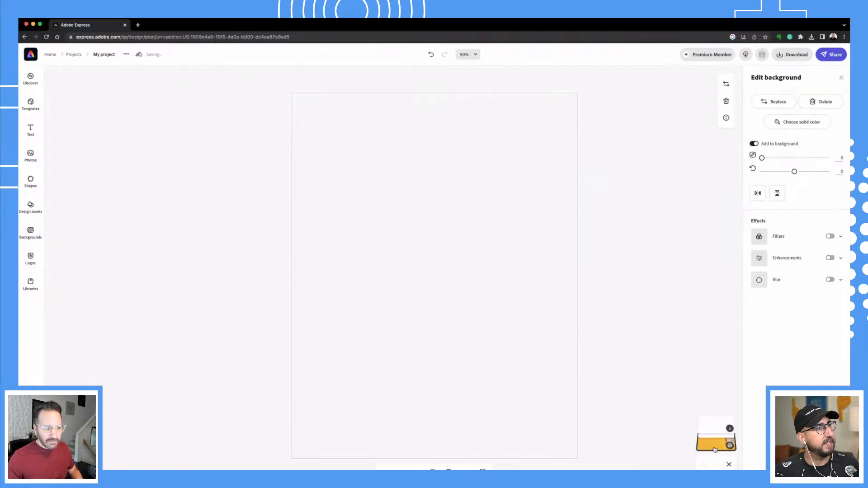
pyautogui.click(624, 377)
pyautogui.click(462, 349)
pyautogui.click(274, 222)
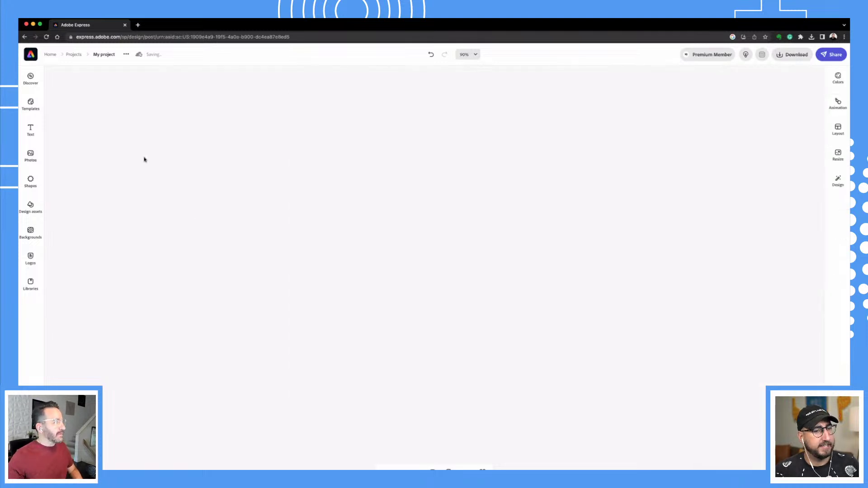
pyautogui.click(74, 55)
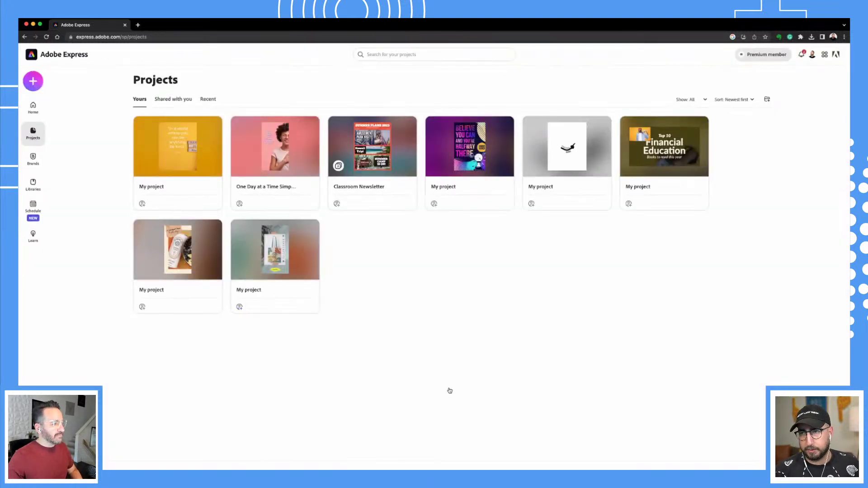
# Reopen the yellow kindness quote project from the first project card.
pyautogui.moveTo(173, 149)
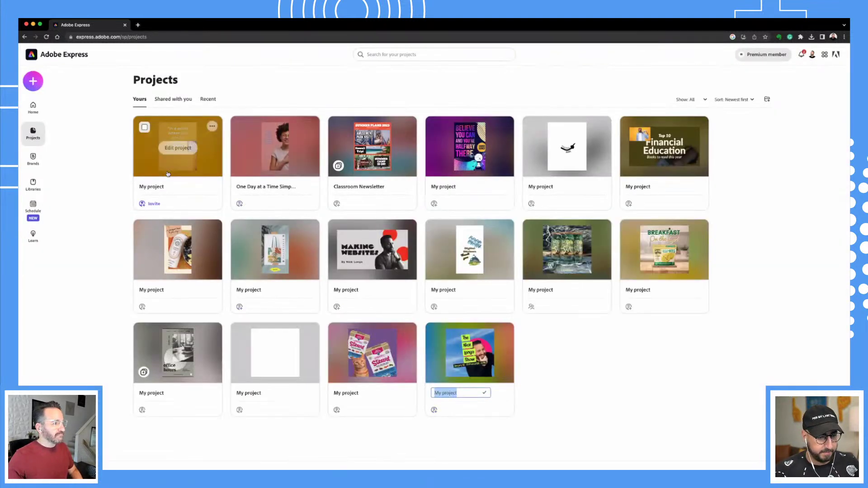
pyautogui.click(174, 149)
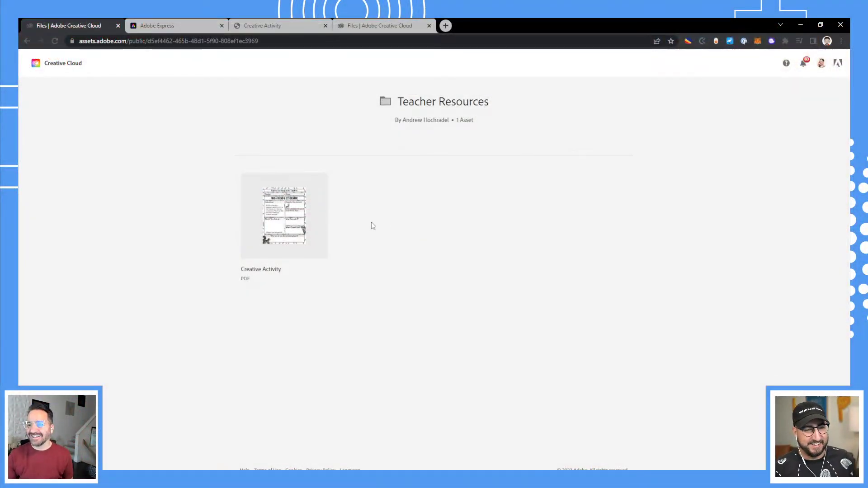
# View the Creative Activity PDF, then return to the Creative Activity design in Express.
pyautogui.click(291, 223)
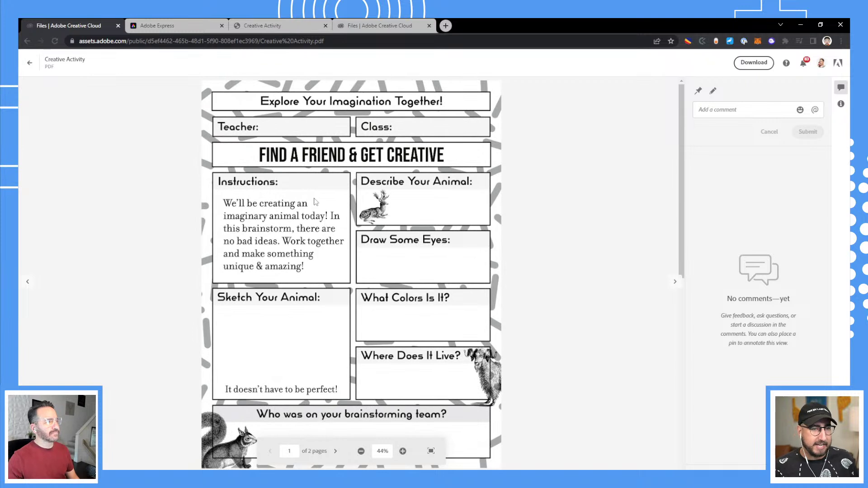
pyautogui.click(172, 27)
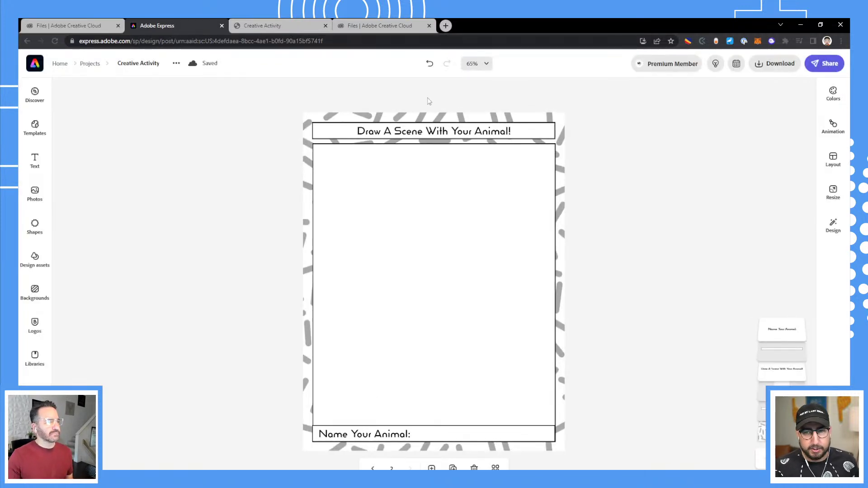
# Start a template named 'Creative Activity' with a note about students brainstorming and getting creative.
pyautogui.click(822, 66)
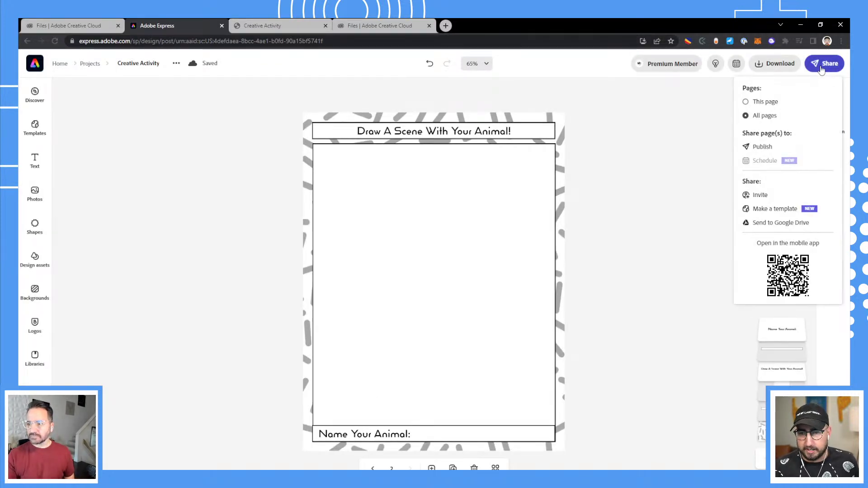
pyautogui.click(775, 209)
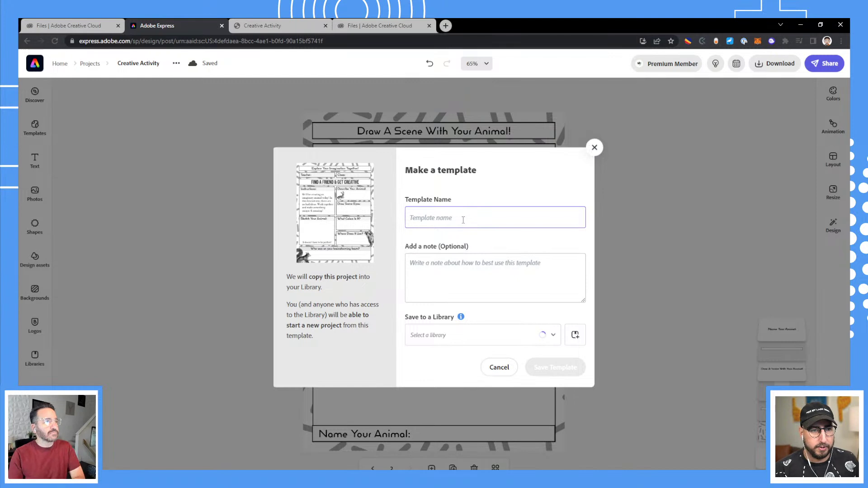
pyautogui.write('Creative')
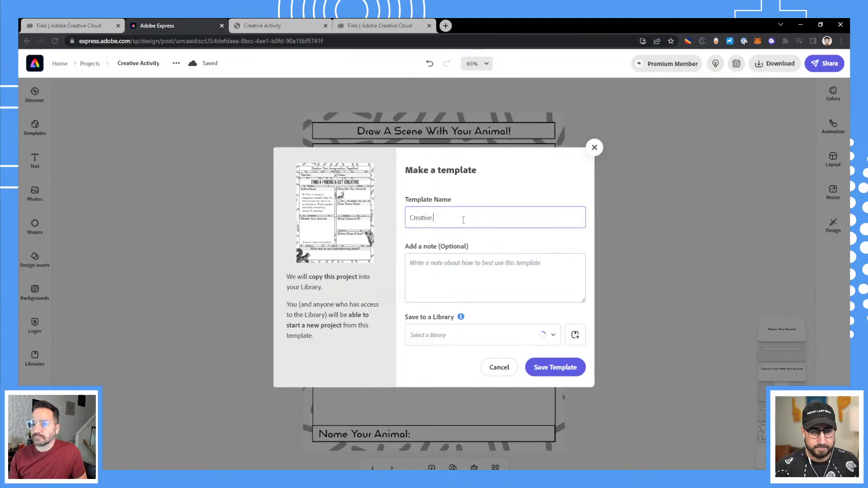
pyautogui.write(' Activity')
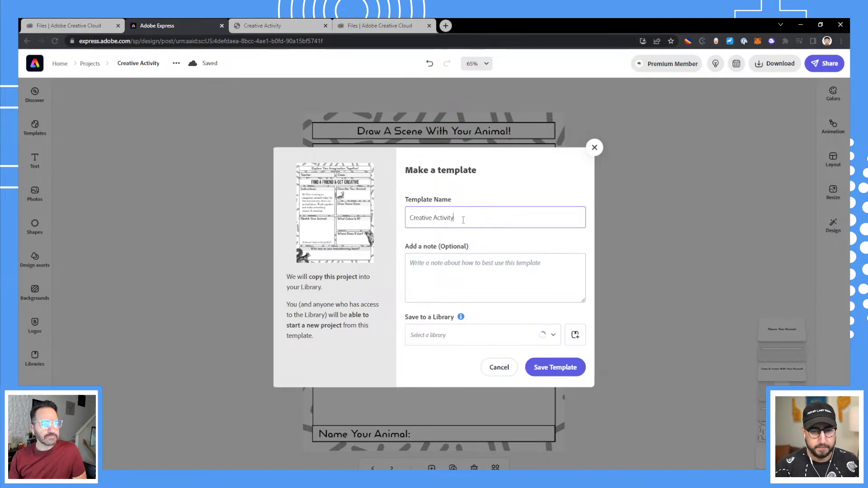
pyautogui.press('Tab')
pyautogui.write('Use this ')
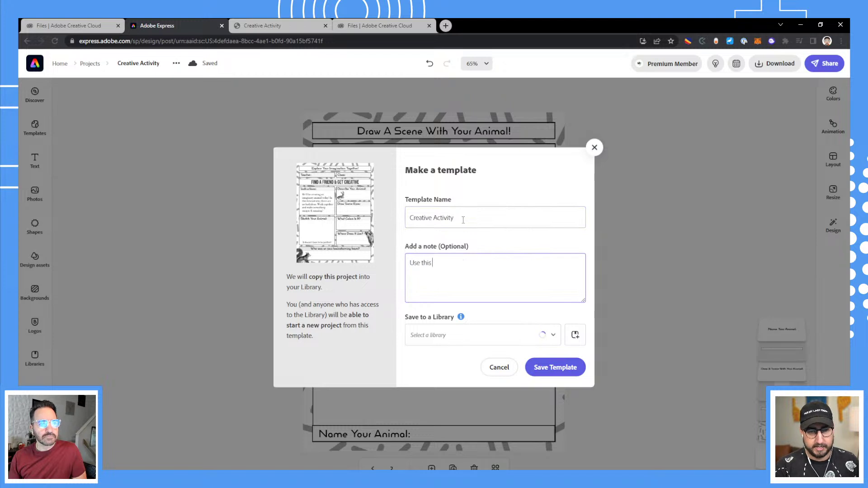
pyautogui.write('with your stud')
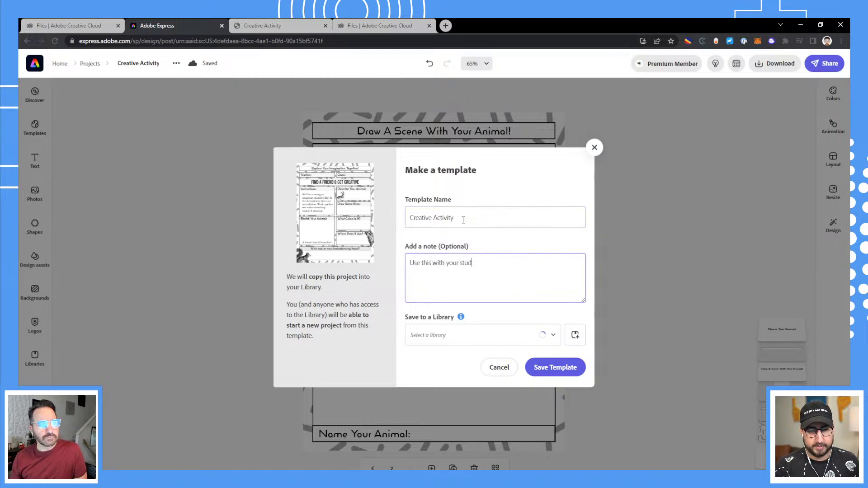
pyautogui.write('ents to brainsto')
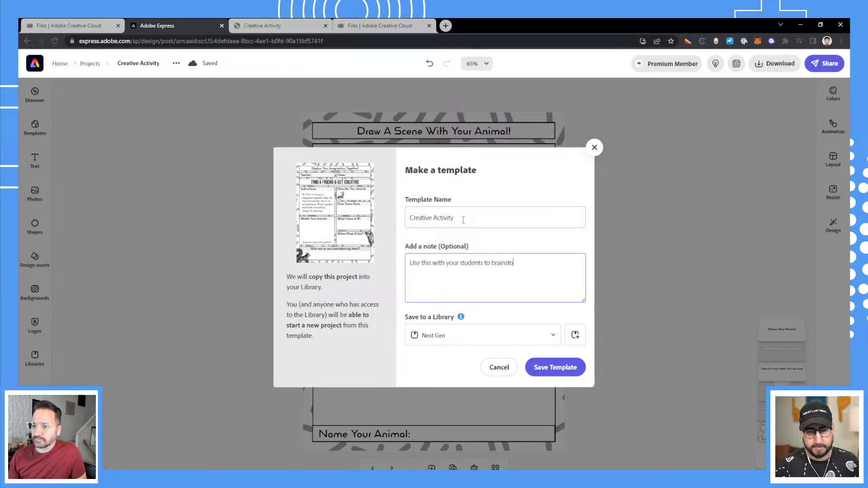
pyautogui.write('rm and get creative!')
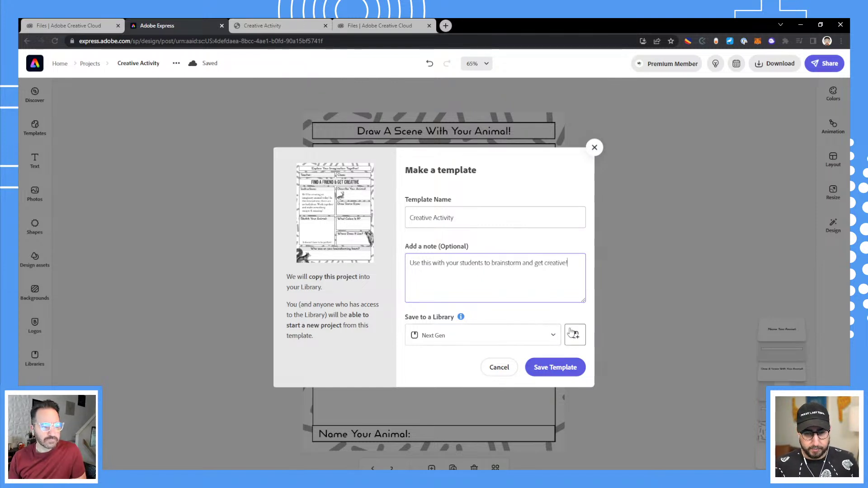
# Create a new 'Teachers Appreciation' library and save the template into it.
pyautogui.click(576, 334)
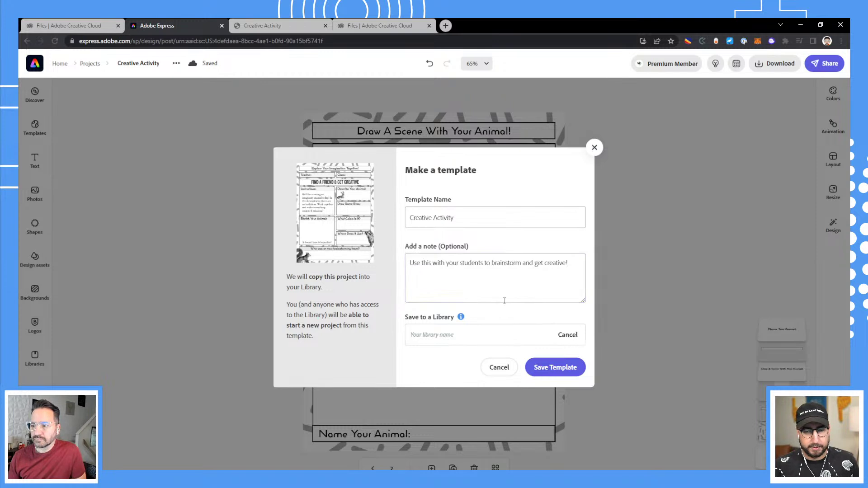
pyautogui.click(482, 335)
pyautogui.write('E')
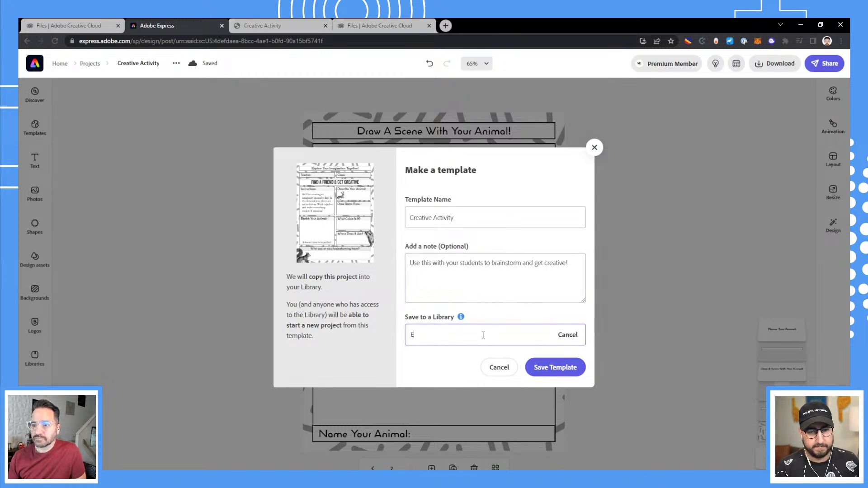
pyautogui.write('ducati')
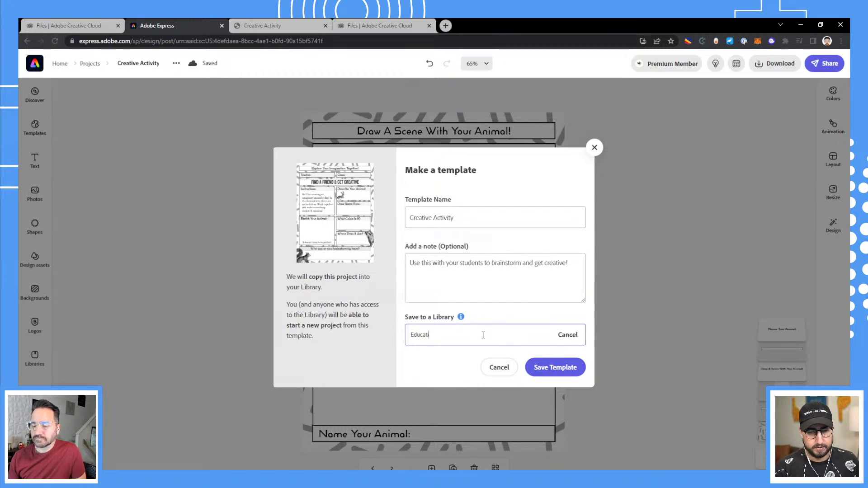
pyautogui.hotkey('ctrl', 'a')
pyautogui.write('Teachers App')
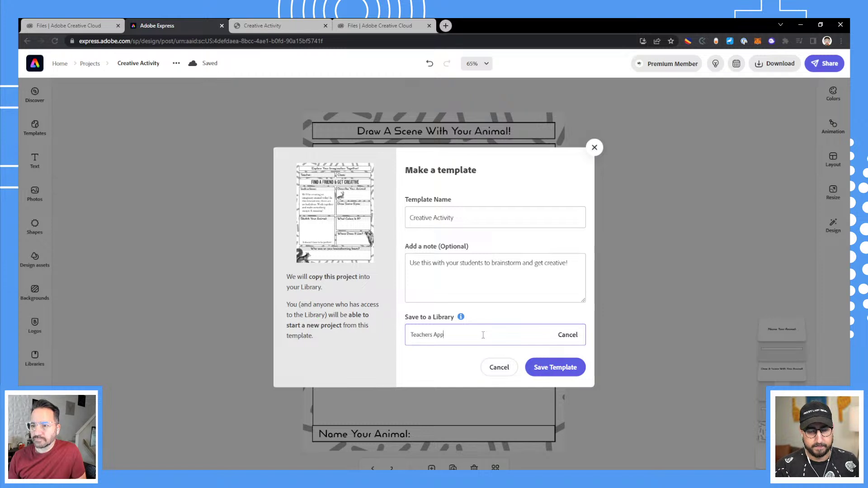
pyautogui.write('reciaiton')
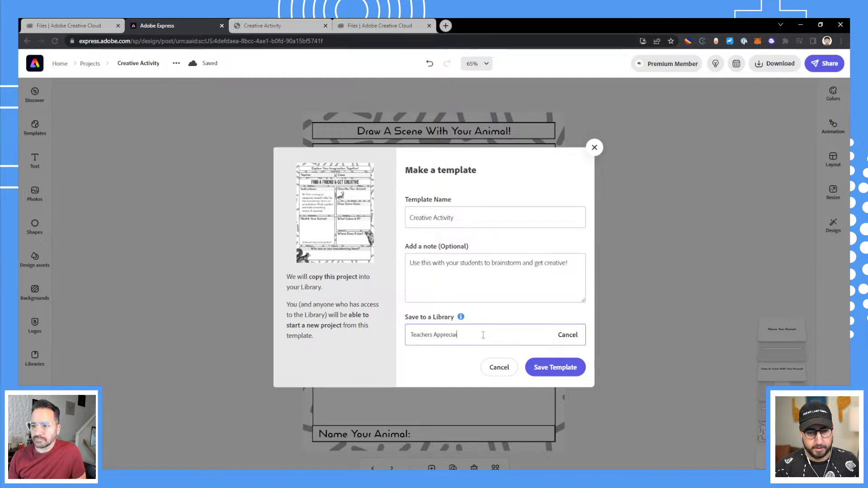
pyautogui.write('iation')
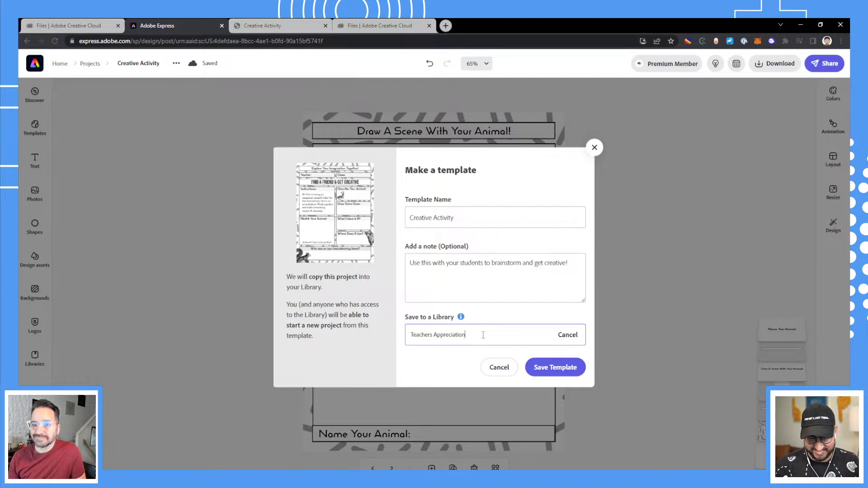
pyautogui.click(545, 367)
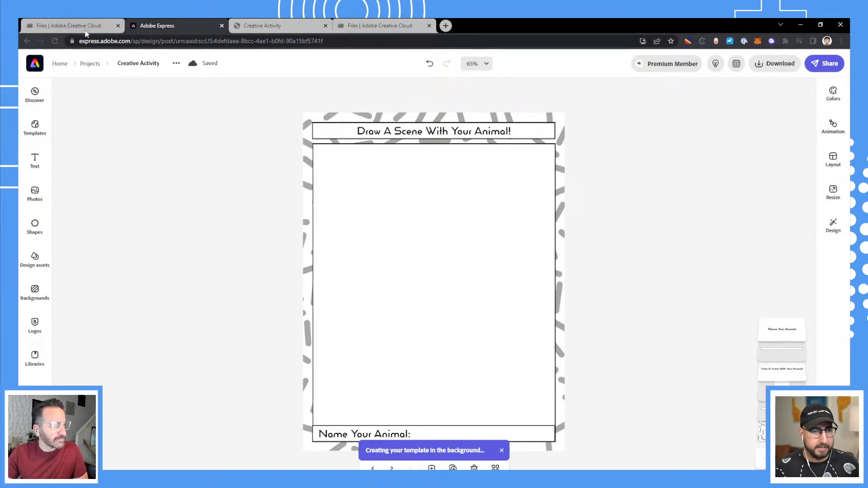
pyautogui.moveTo(85, 33)
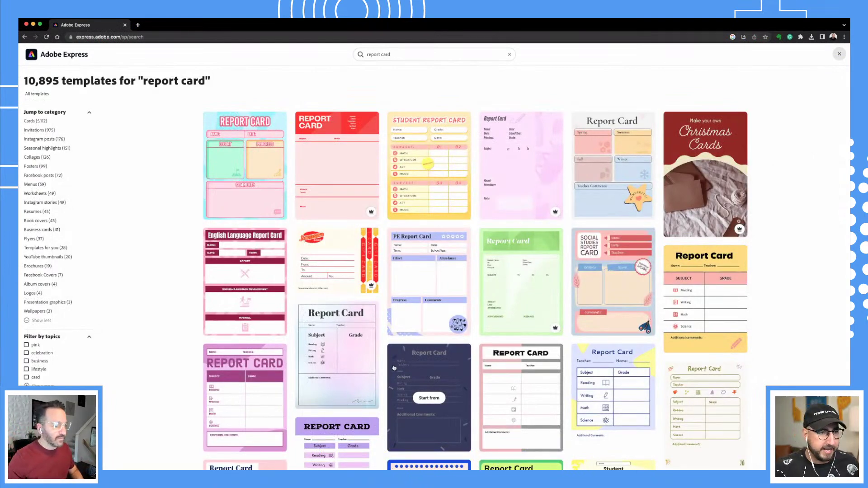
# Scroll the 'report card' template results, then select the search term for replacement.
pyautogui.scroll(-7, 394, 368)
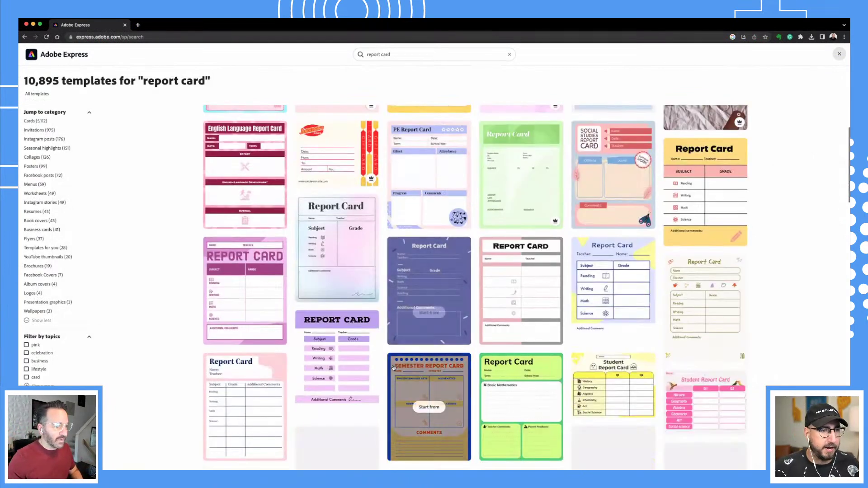
pyautogui.scroll(-7, 176, 404)
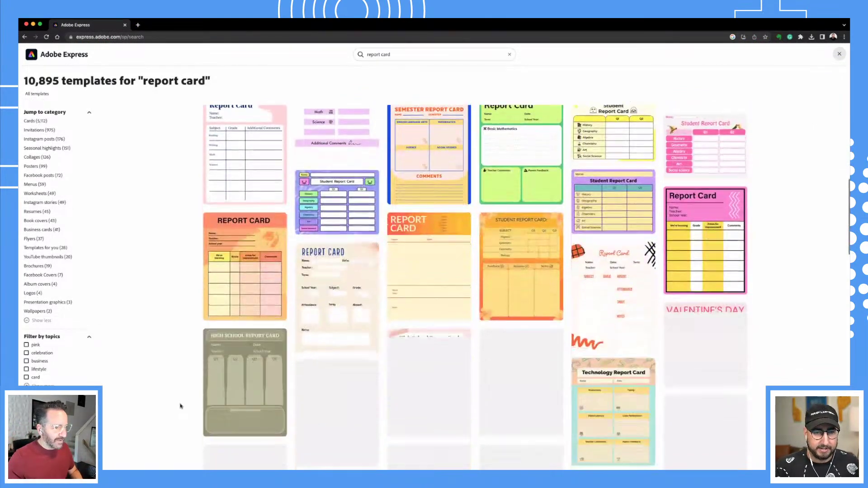
pyautogui.scroll(-10, 467, 285)
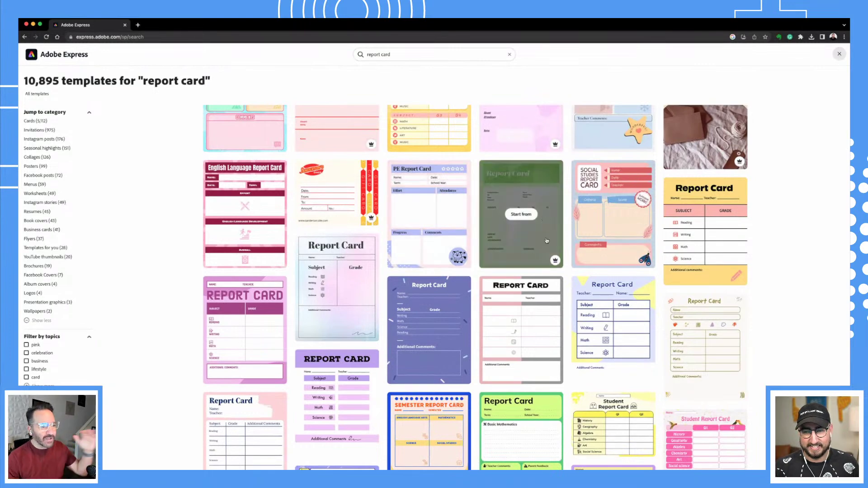
pyautogui.scroll(2, 534, 263)
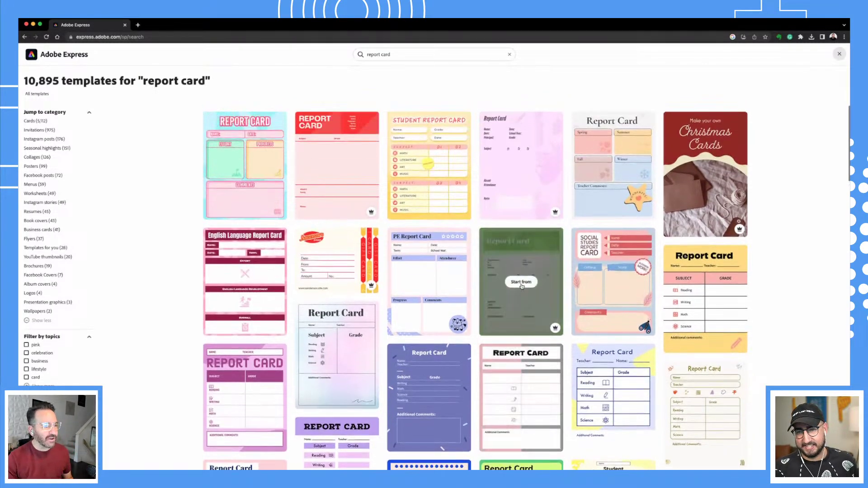
pyautogui.scroll(-10, 519, 302)
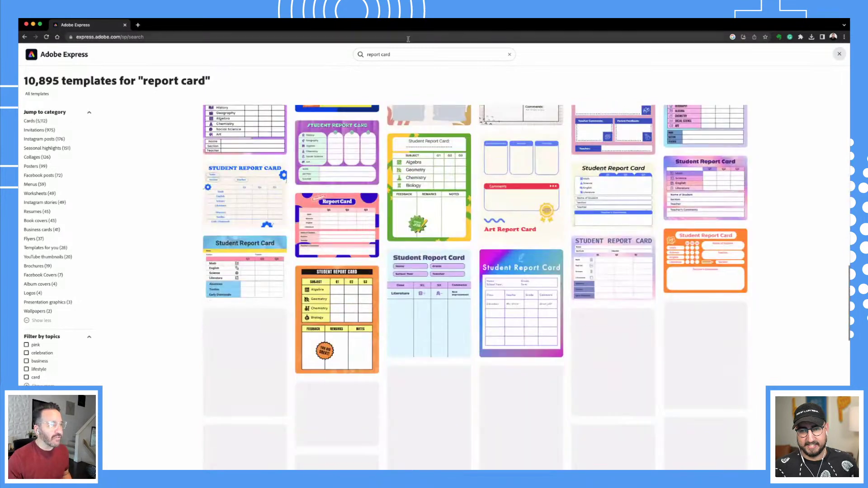
pyautogui.click(405, 55)
pyautogui.tripleClick(405, 57)
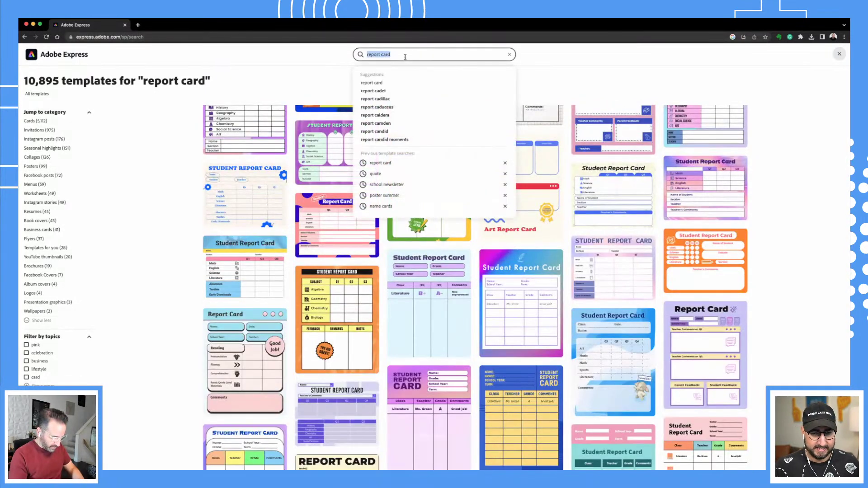
# Search templates for 'diploma', correcting the misspelling, and scroll through the 414 results.
pyautogui.write('di')
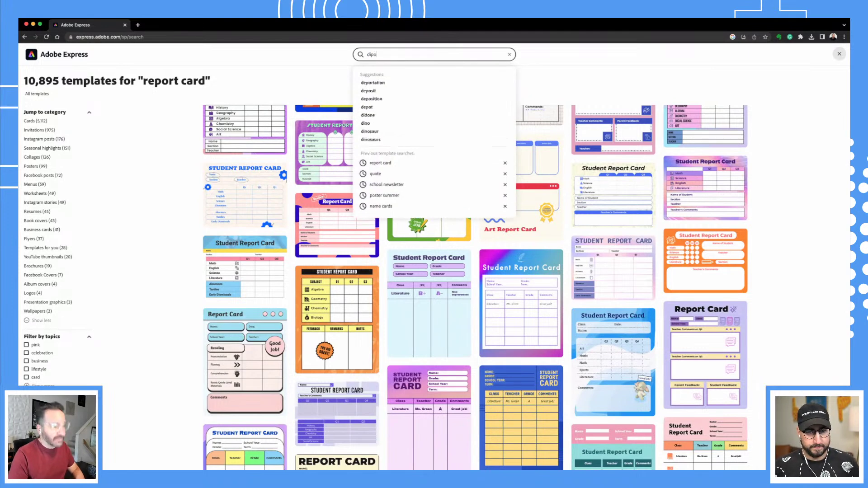
pyautogui.write('po')
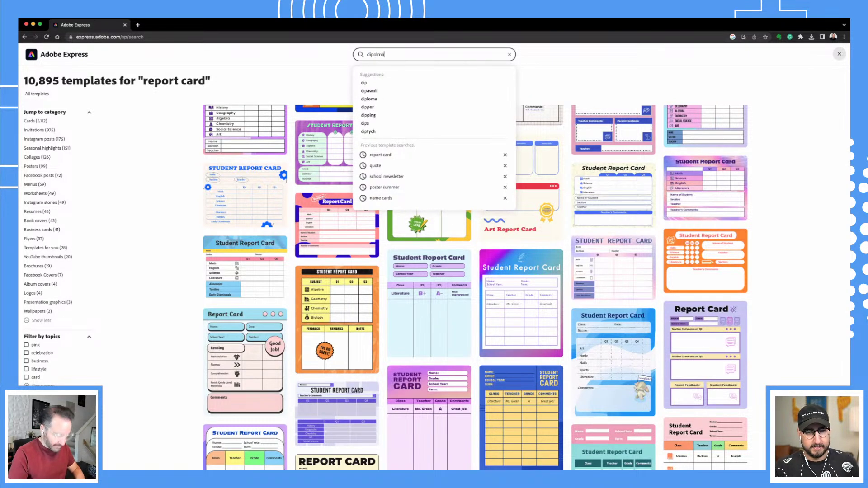
pyautogui.press('Return')
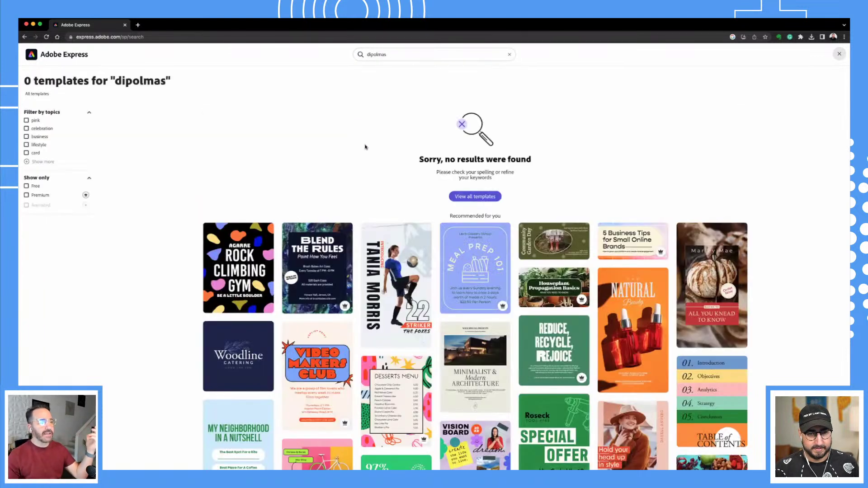
pyautogui.click(392, 54)
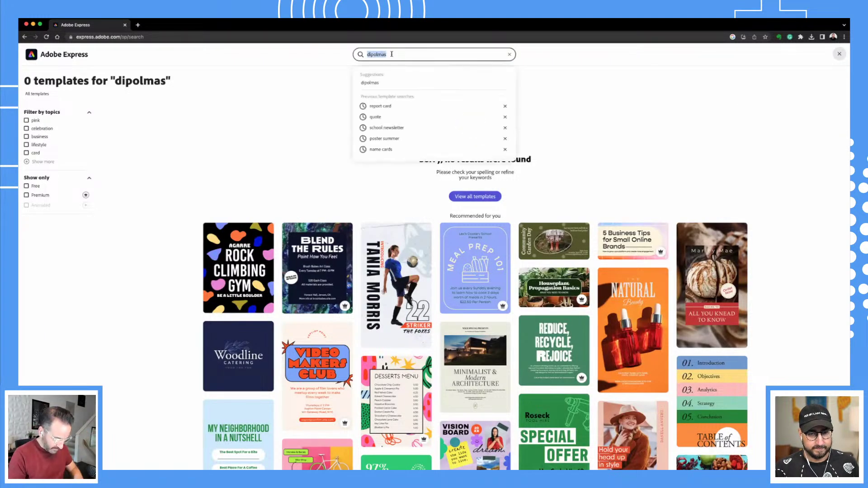
pyautogui.write('di')
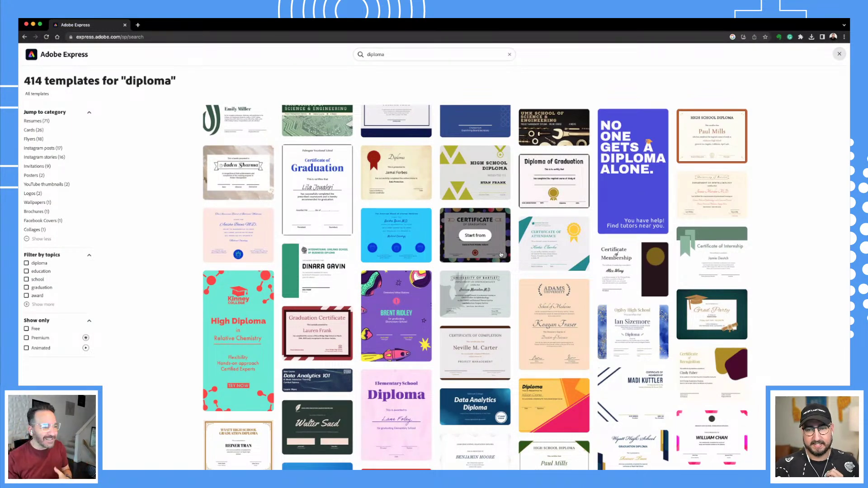
pyautogui.scroll(-1, 520, 285)
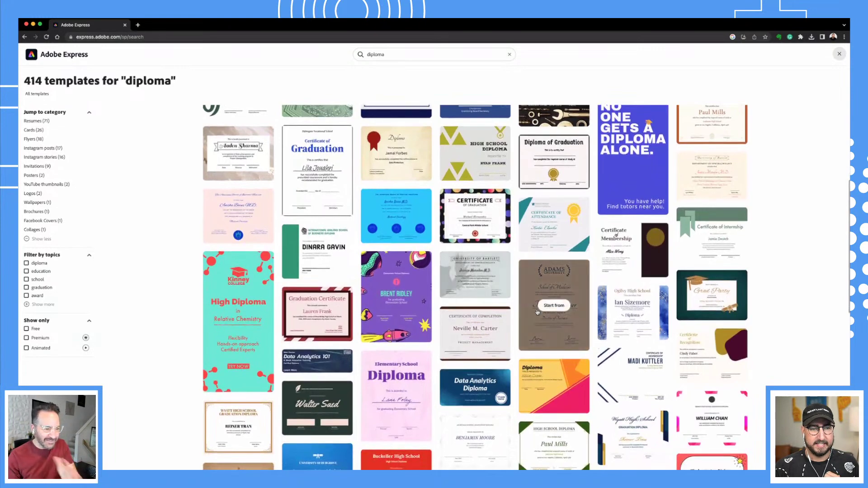
pyautogui.scroll(-10, 541, 318)
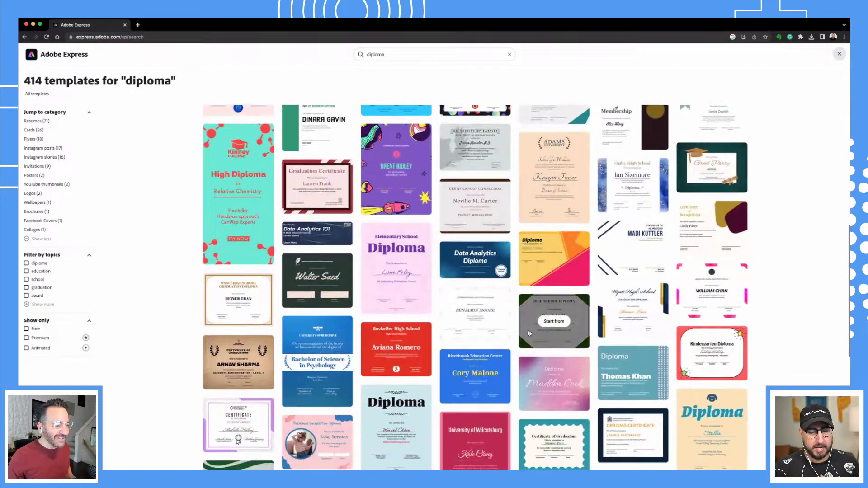
pyautogui.scroll(-4, 538, 326)
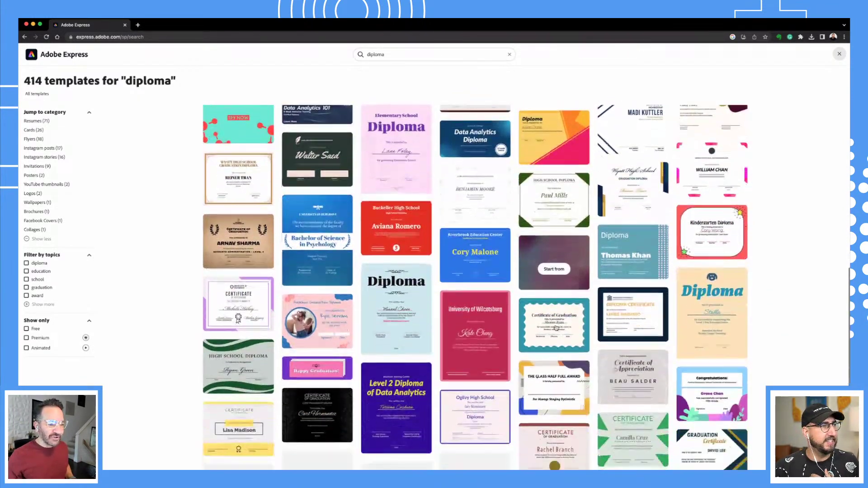
pyautogui.scroll(-1, 453, 339)
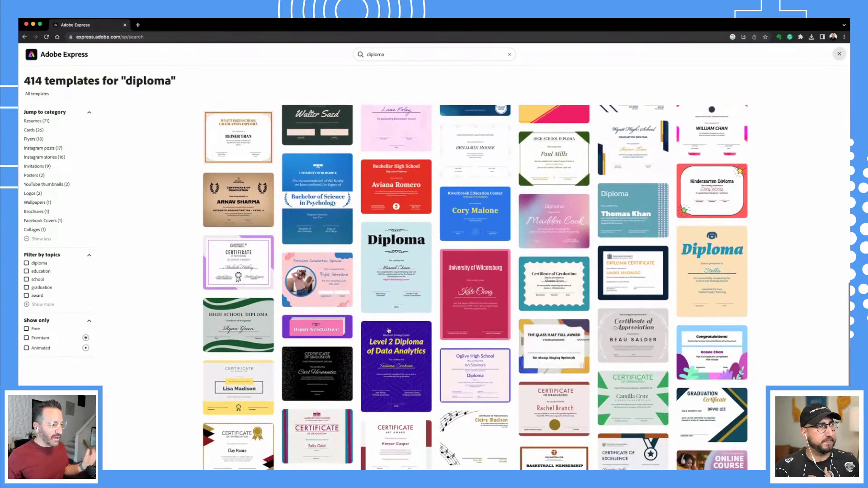
pyautogui.scroll(12, 386, 327)
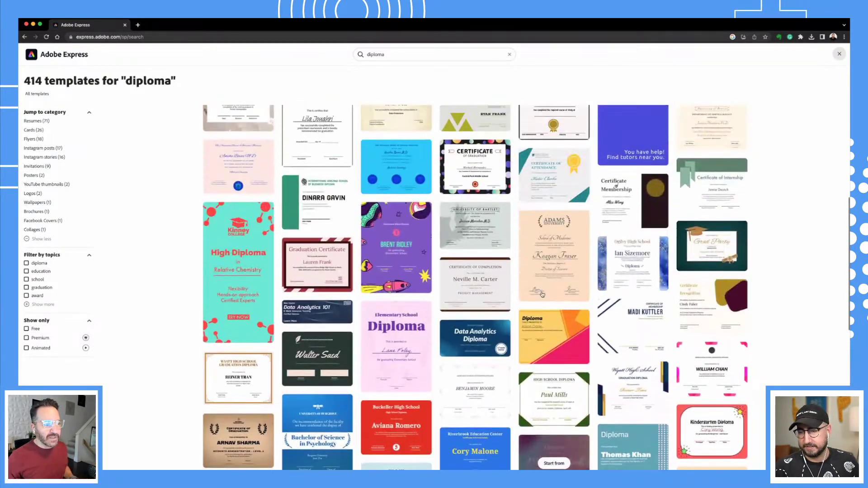
pyautogui.scroll(5, 572, 212)
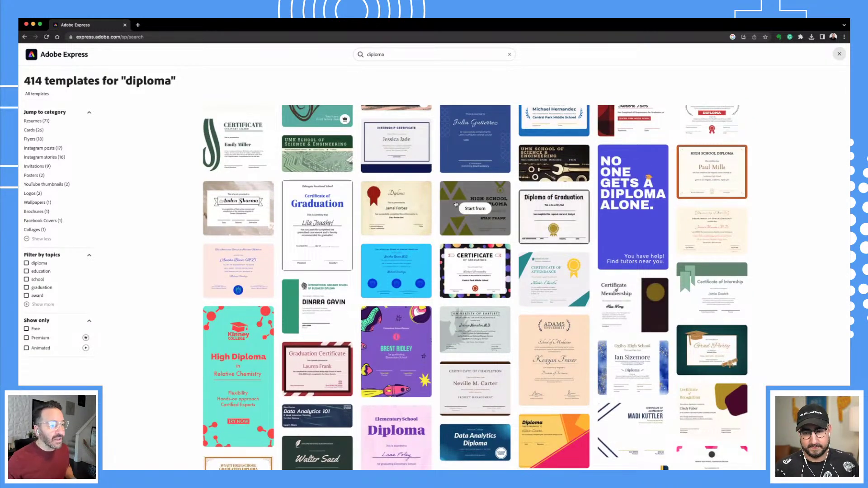
# Open the High School Diploma template and change its heading to 'CANAGO PARK HIGH DIPLOMA'.
pyautogui.click(477, 208)
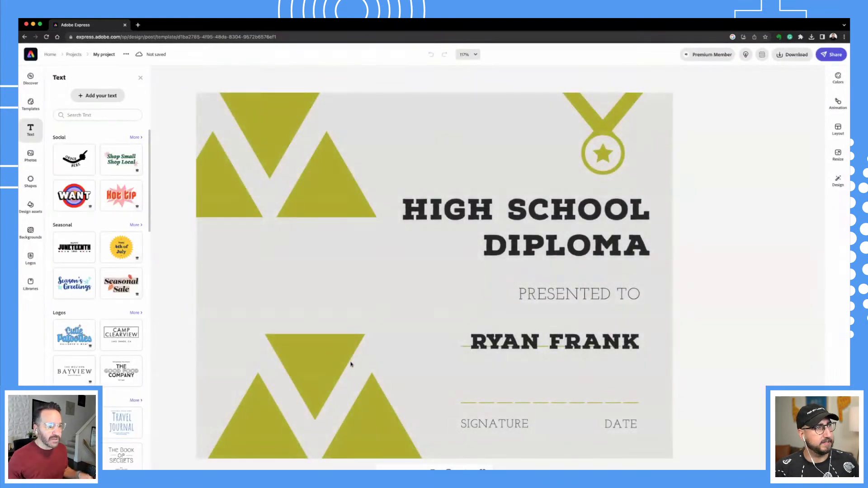
pyautogui.click(551, 211)
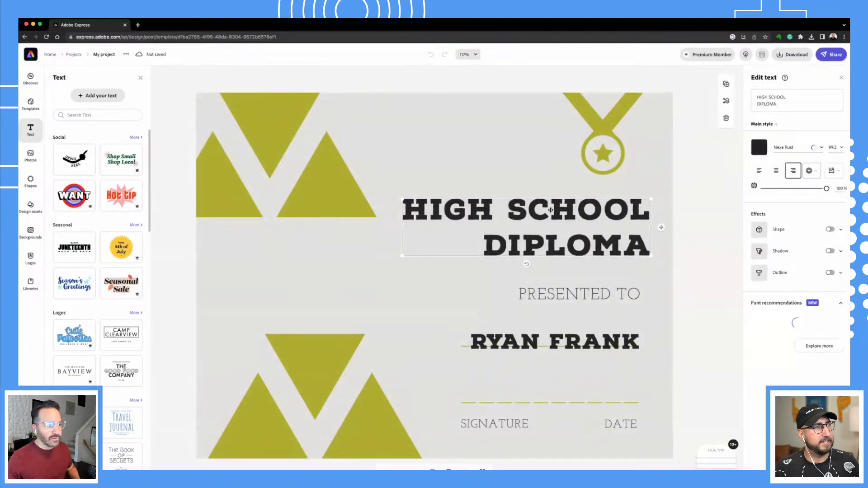
pyautogui.click(793, 100)
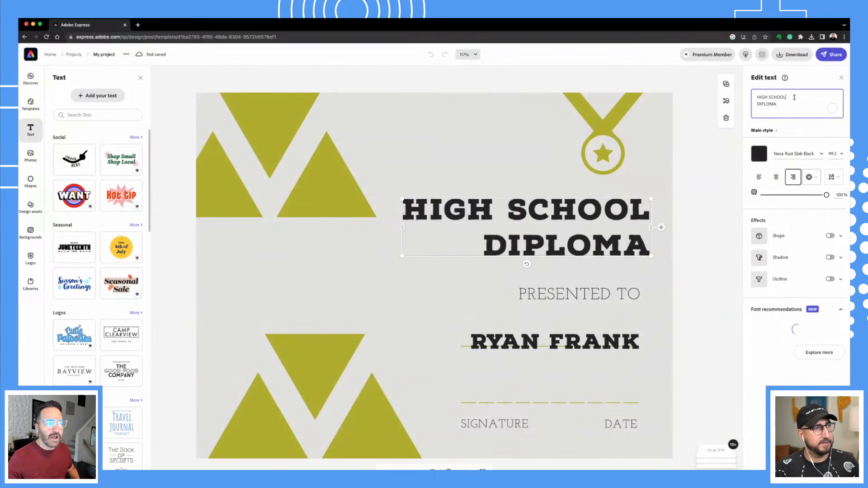
pyautogui.moveTo(787, 98); pyautogui.dragTo(754, 97)
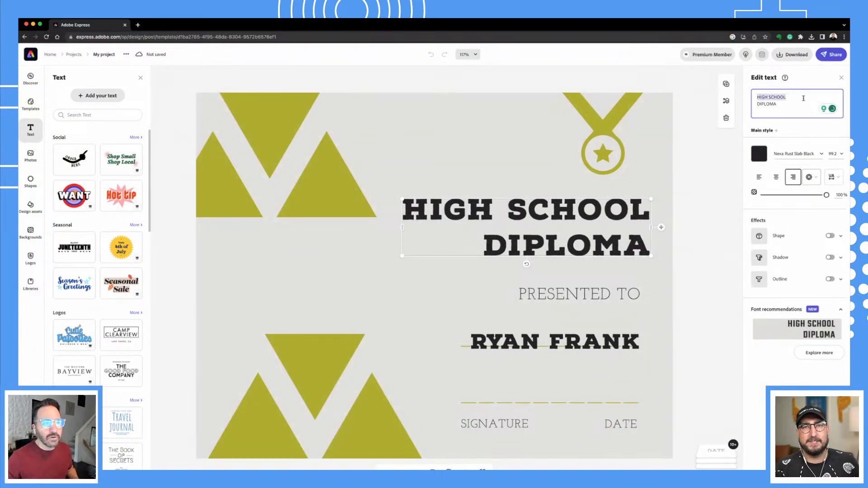
pyautogui.write('CAN')
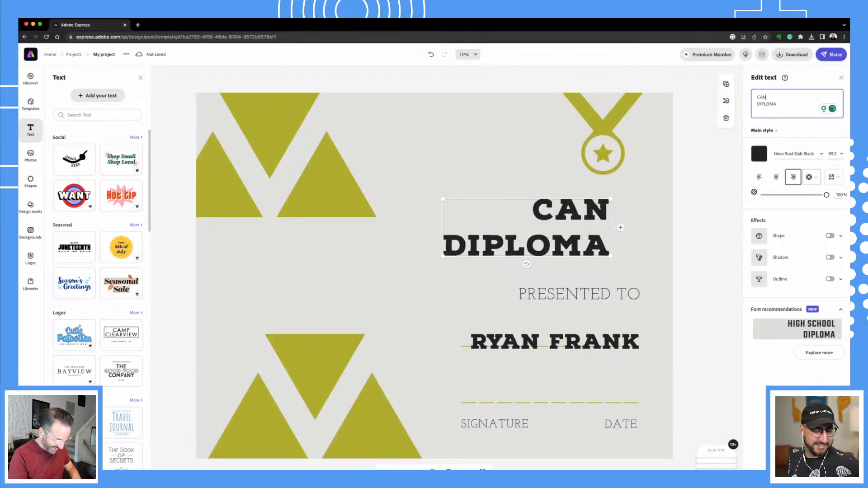
pyautogui.write('AGO')
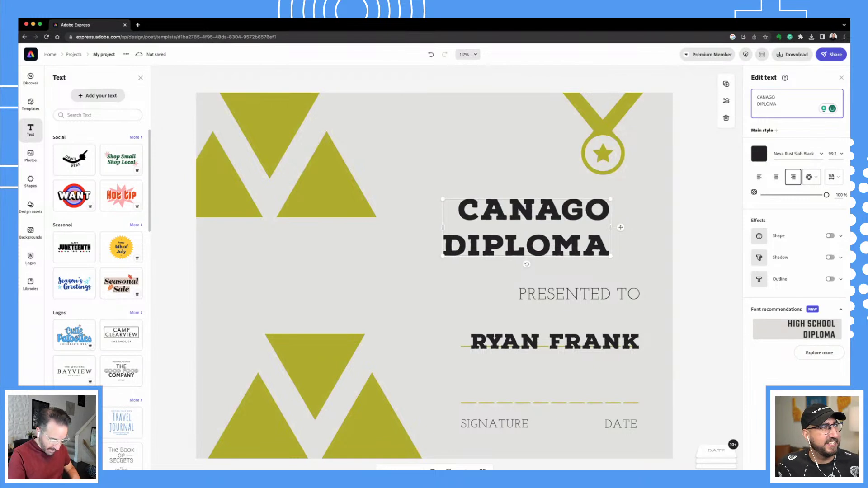
pyautogui.write(' PARK')
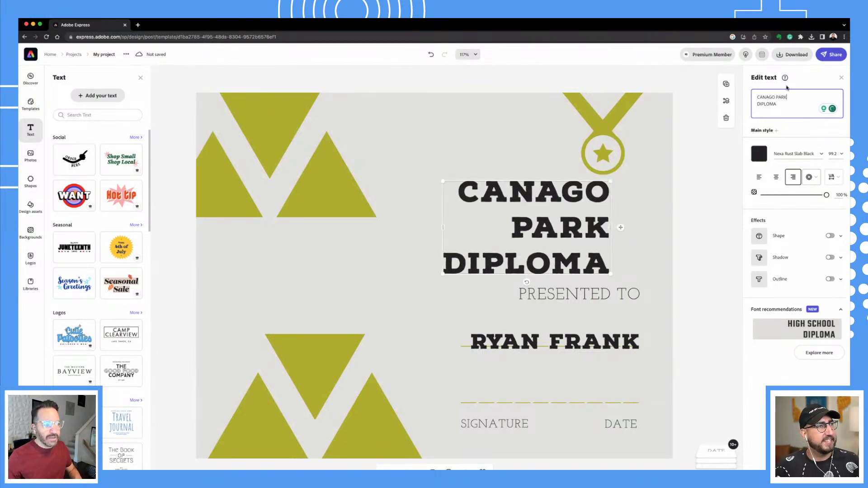
pyautogui.write(' HIGH')
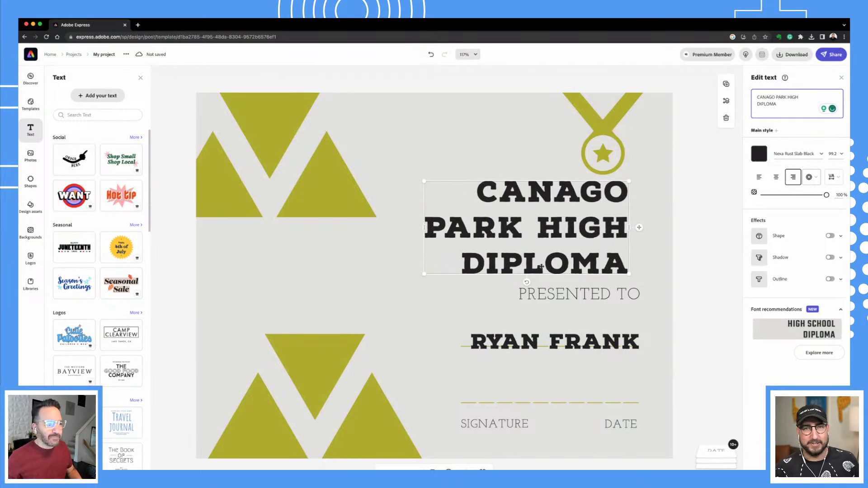
pyautogui.click(642, 293)
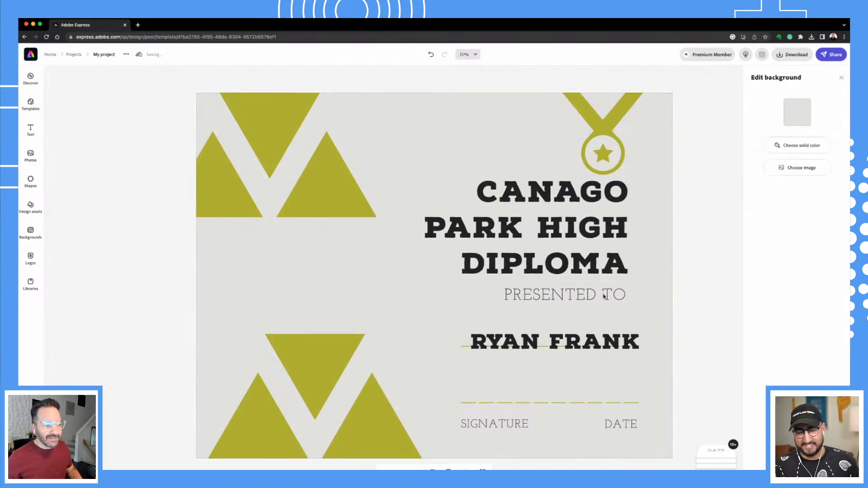
# Recolour the diploma's top-left triangle group teal.
pyautogui.click(552, 342)
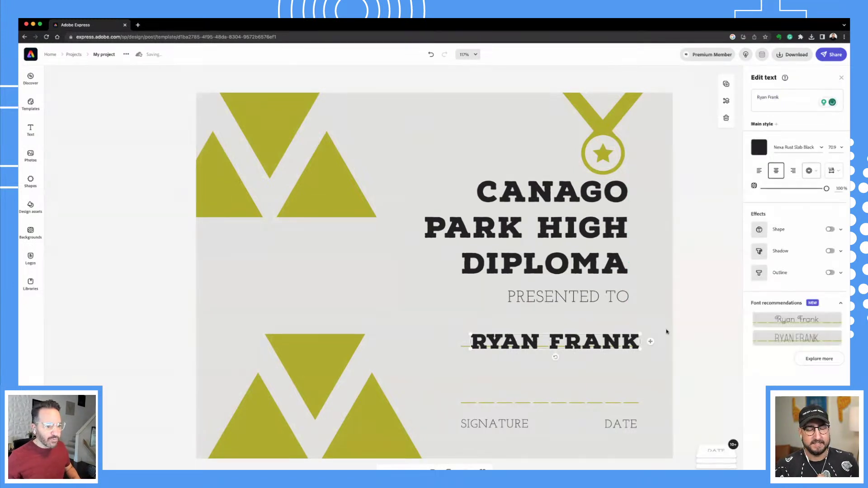
pyautogui.click(694, 328)
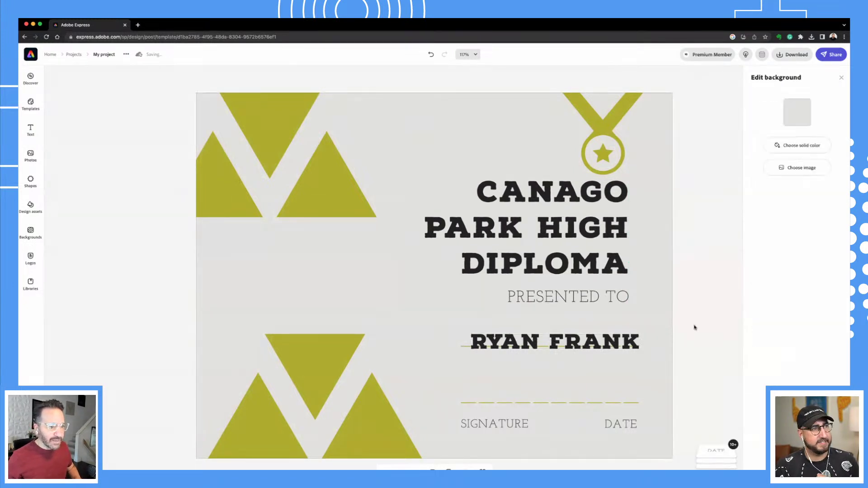
pyautogui.click(315, 214)
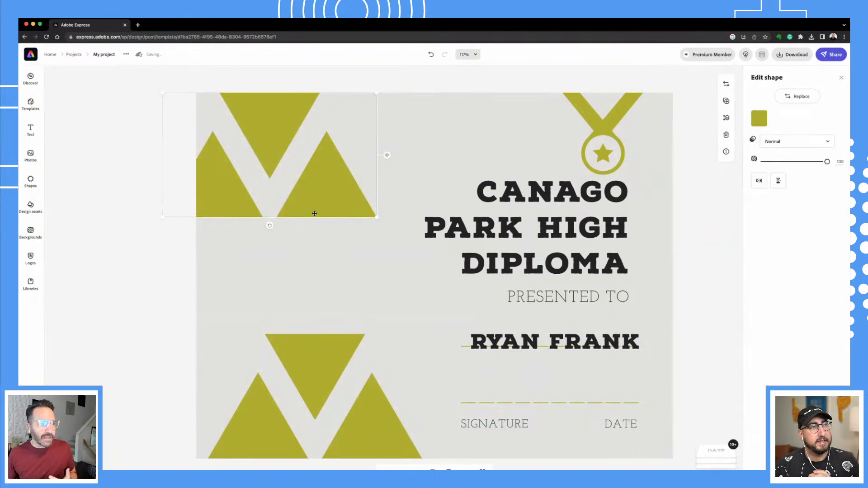
pyautogui.click(760, 119)
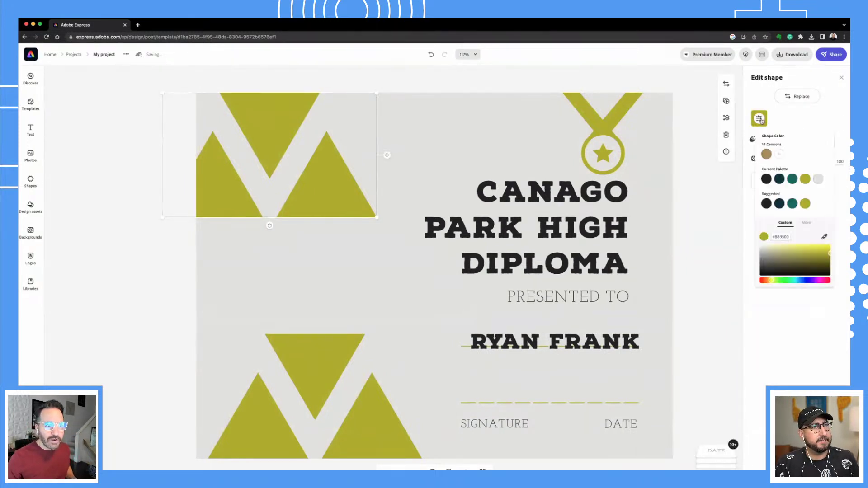
pyautogui.click(794, 180)
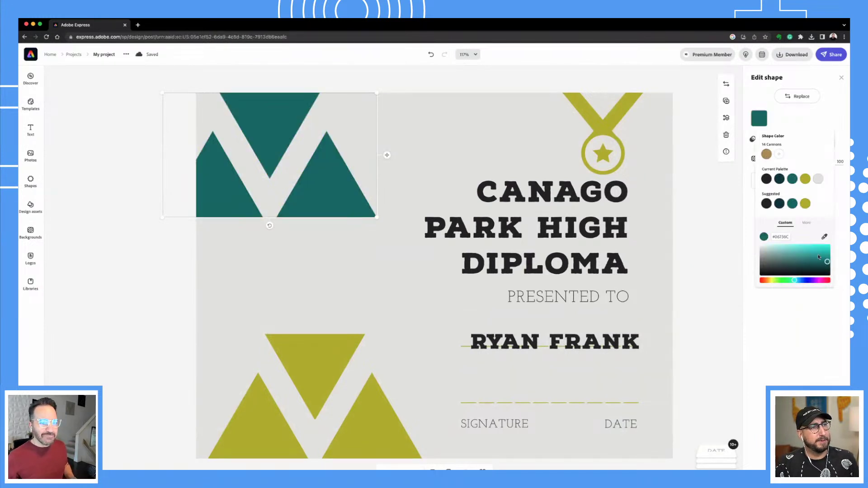
# Recolour the bottom triangle group teal to match the top one.
pyautogui.click(336, 357)
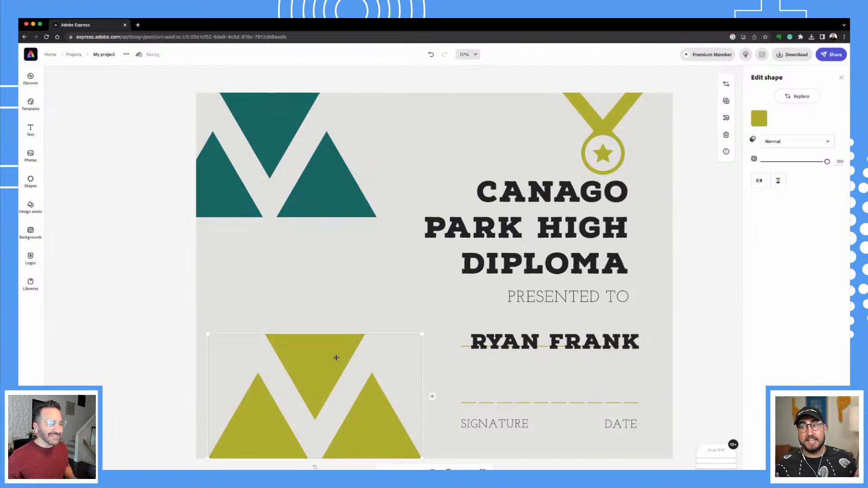
pyautogui.click(759, 119)
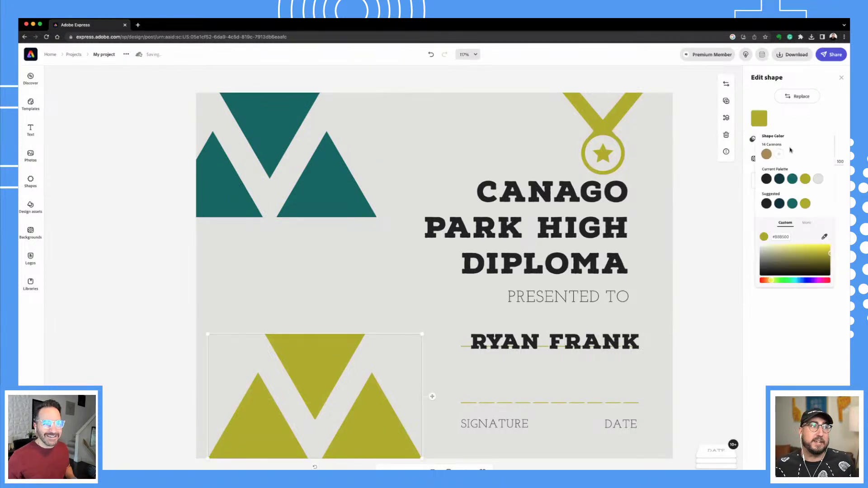
pyautogui.click(792, 180)
pyautogui.click(784, 321)
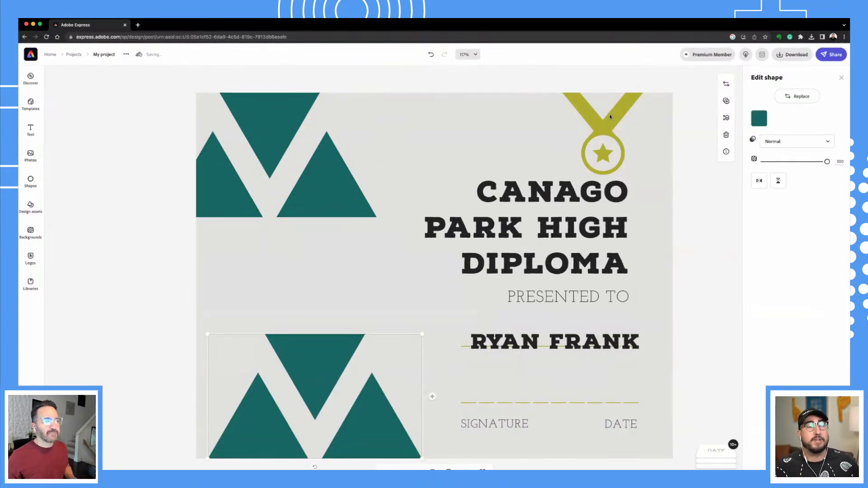
pyautogui.click(612, 121)
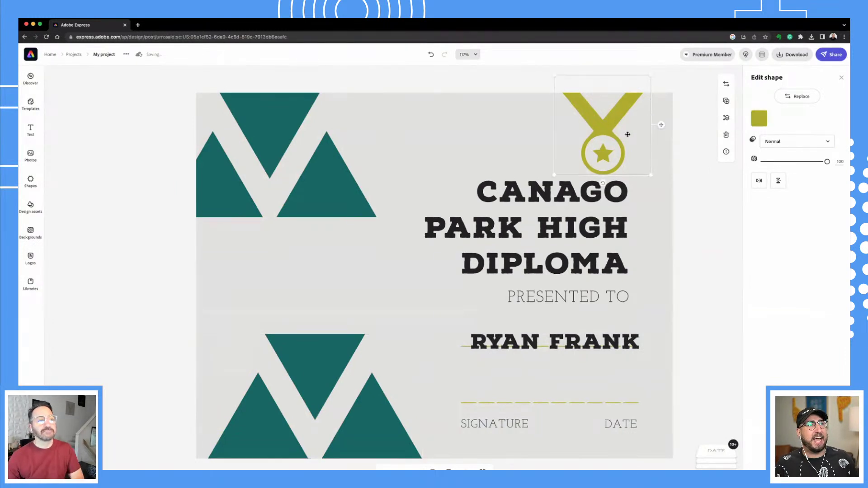
pyautogui.click(724, 322)
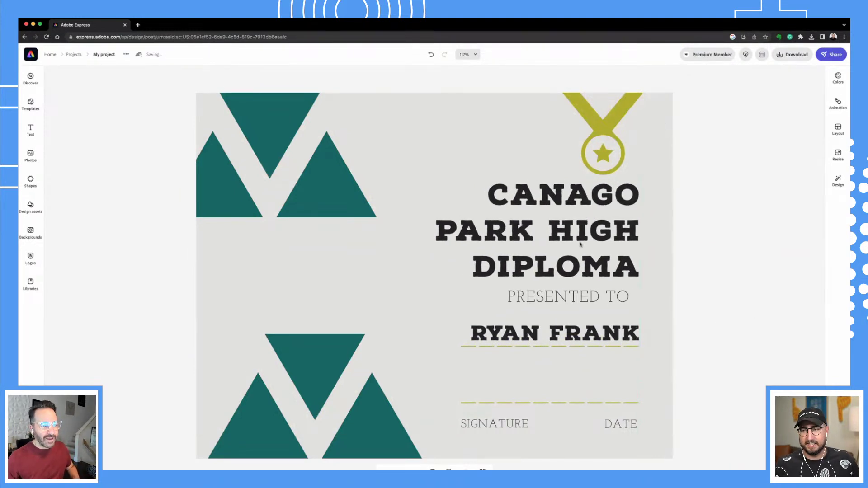
# Move PRESENTED TO above the name and search shapes for 'seal of approval'.
pyautogui.moveTo(571, 299); pyautogui.dragTo(580, 310)
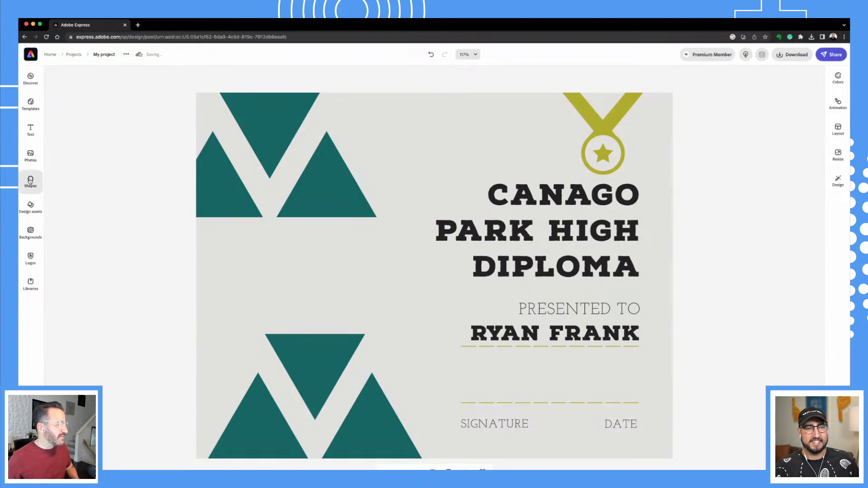
pyautogui.click(30, 181)
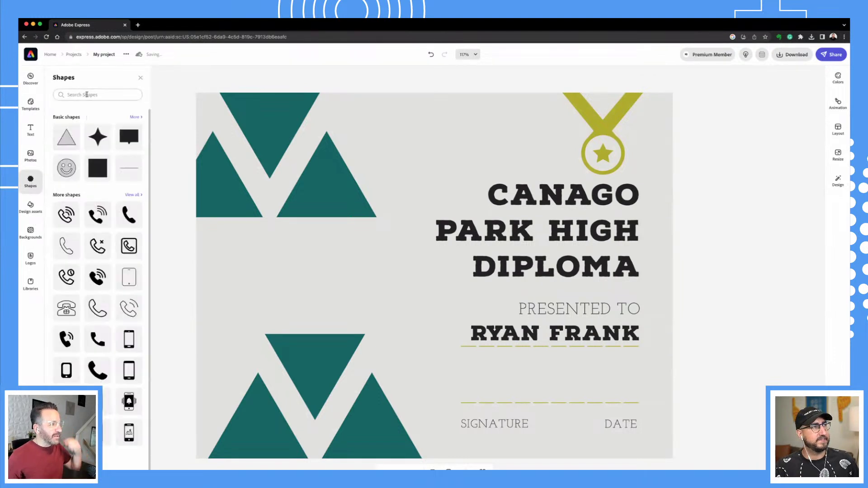
pyautogui.click(87, 94)
pyautogui.write('s')
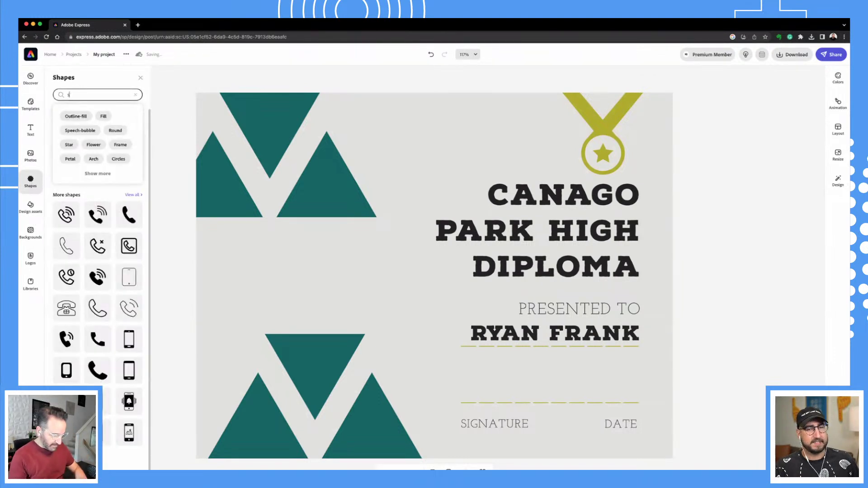
pyautogui.write('eal of appr')
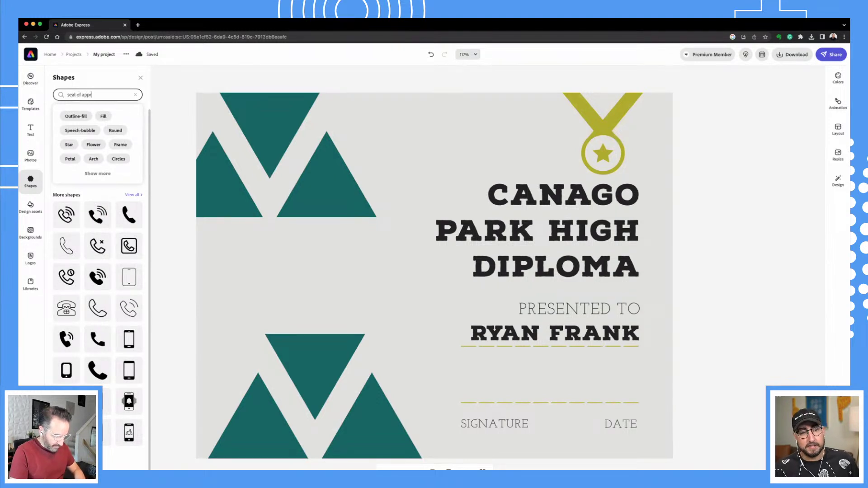
pyautogui.write('o')
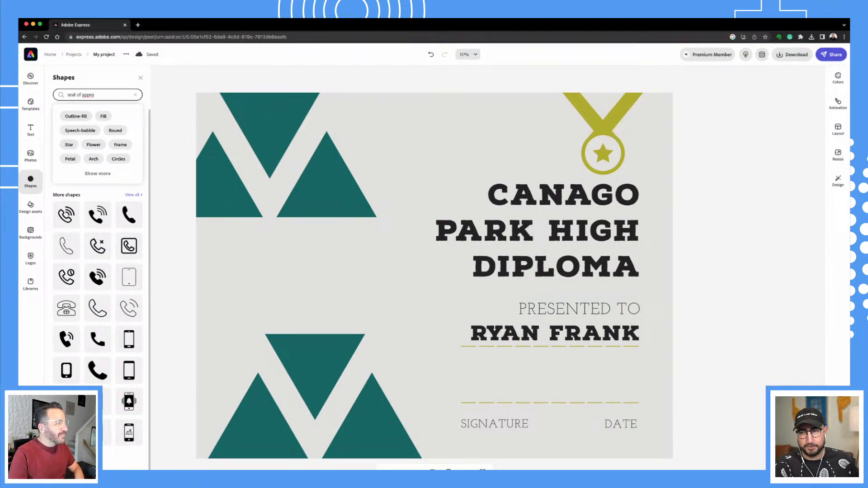
pyautogui.write('val')
pyautogui.press('Return')
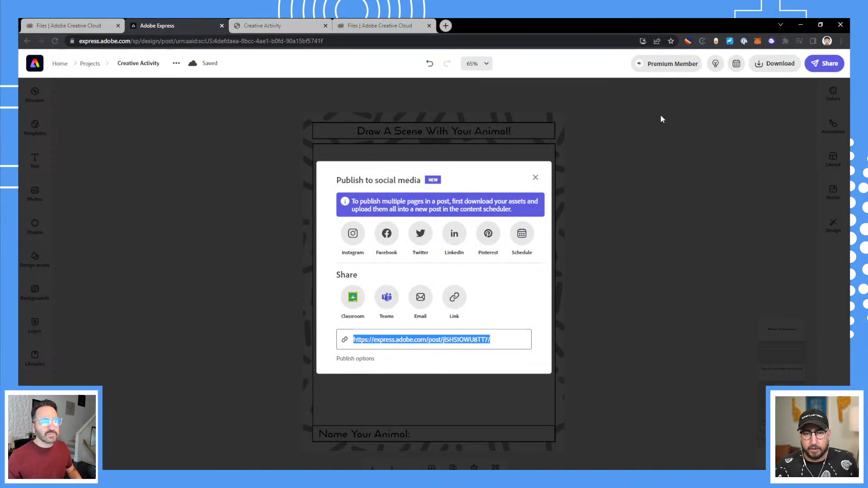
# Close the publish dialog and bring up the Publish to social media options.
pyautogui.click(536, 178)
pyautogui.click(839, 65)
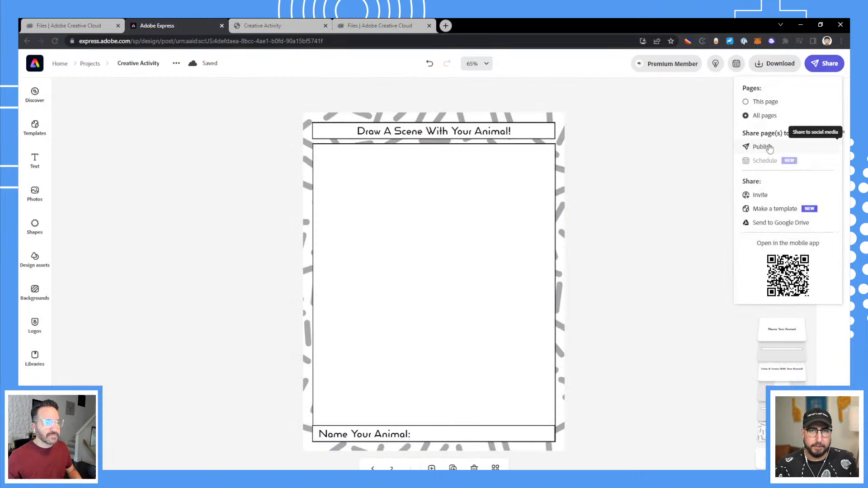
pyautogui.click(764, 147)
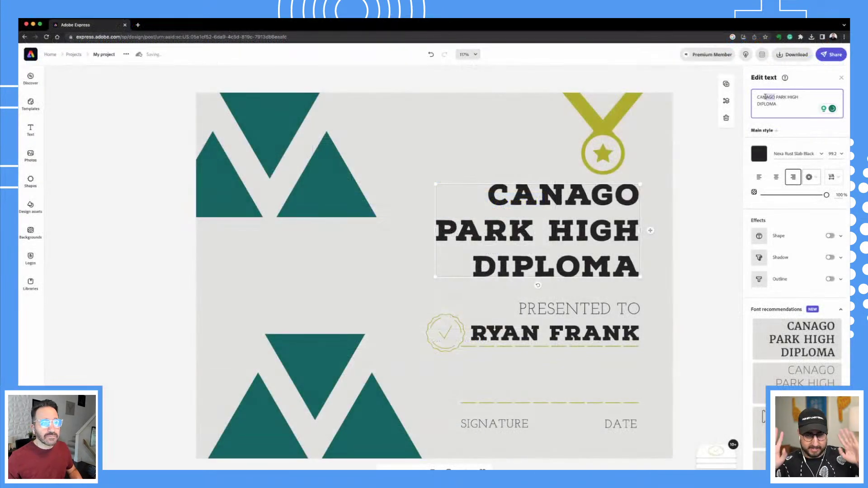
# Correct the misspelled heading so it reads CANOGA.
pyautogui.write('OGA')
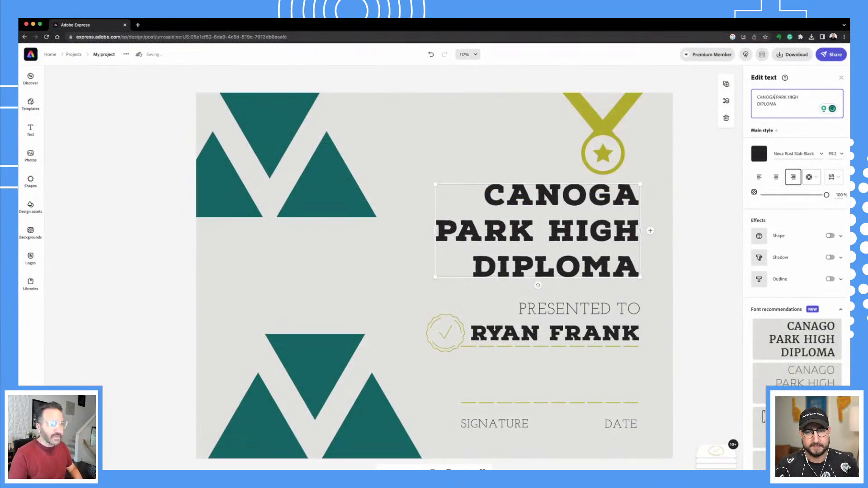
pyautogui.click(678, 272)
pyautogui.click(445, 340)
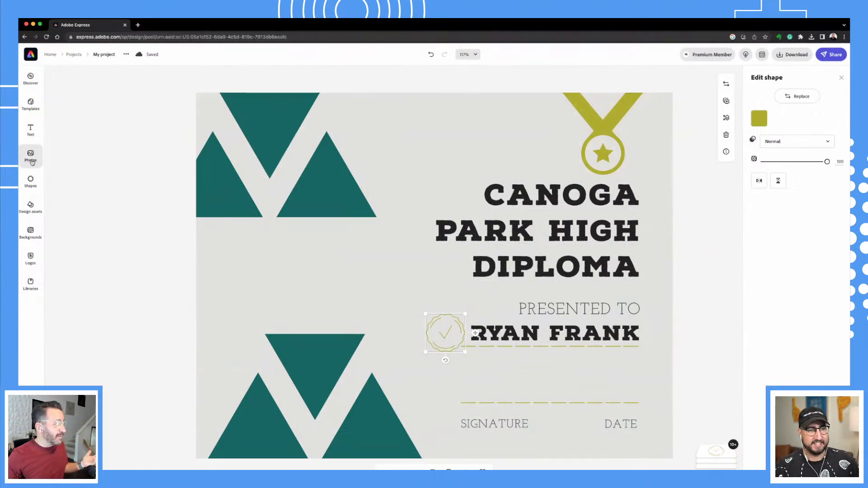
# Search Shapes for 'hunter' and place a hunter figure over the left-side triangles.
pyautogui.click(31, 183)
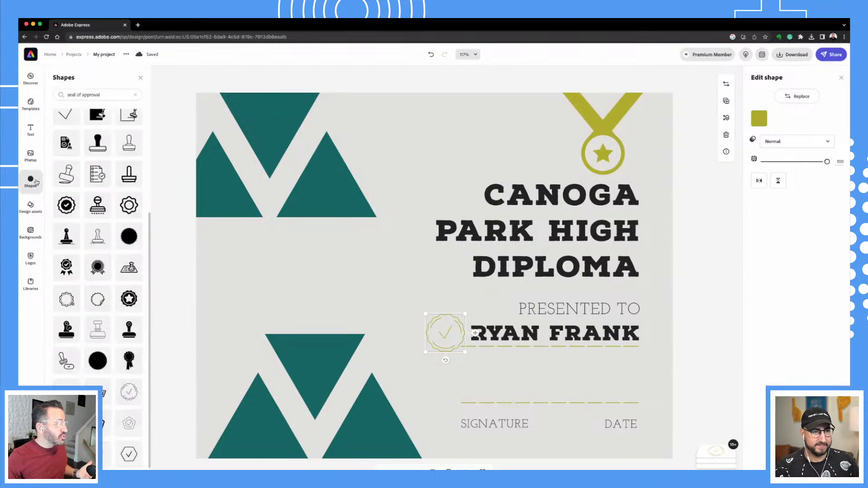
pyautogui.click(105, 93)
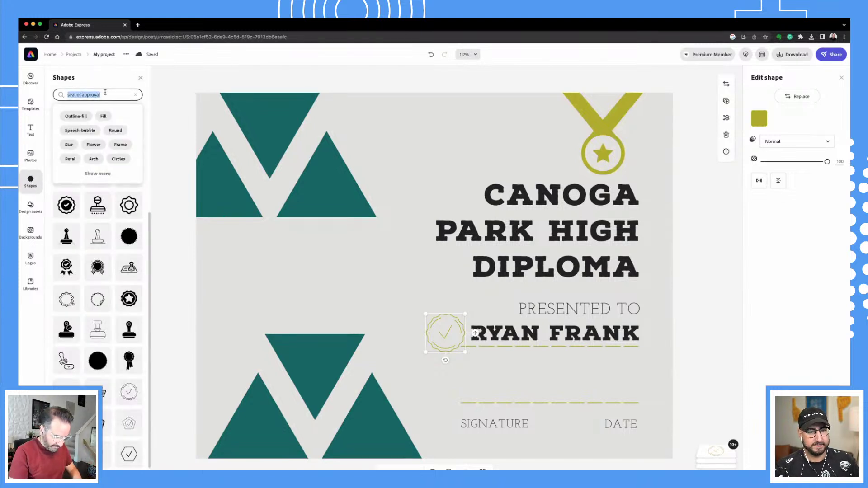
pyautogui.write('hunter')
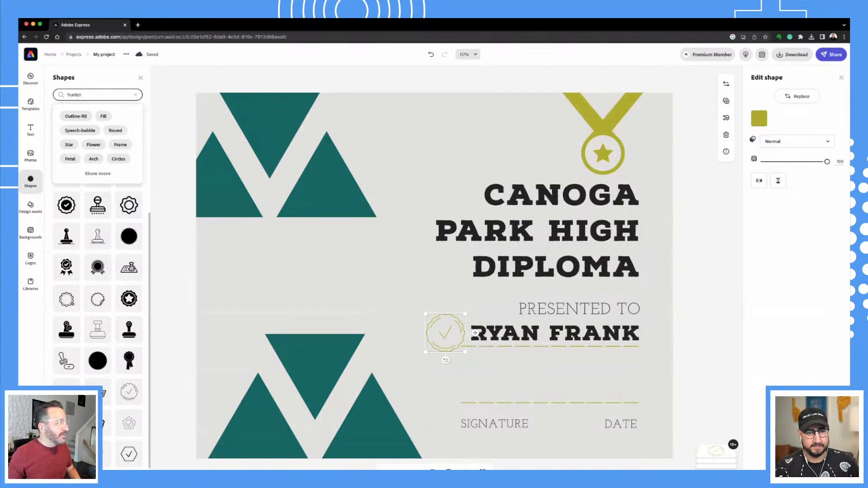
pyautogui.press('Return')
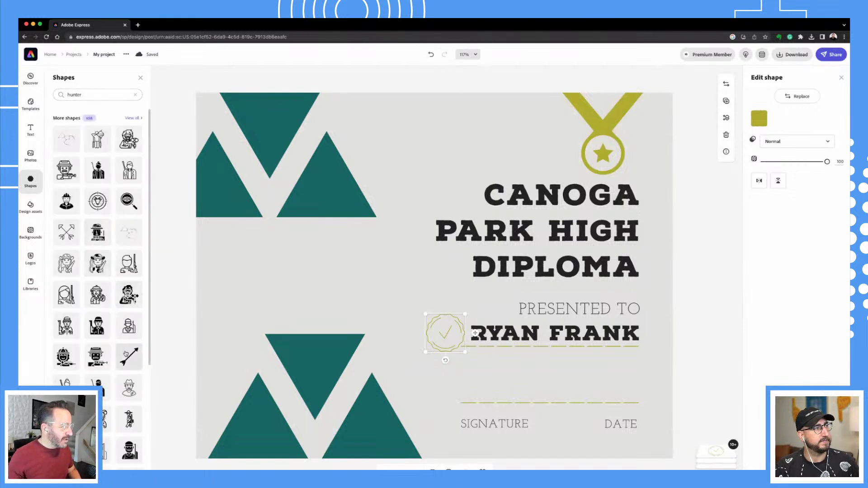
pyautogui.scroll(-2, 126, 354)
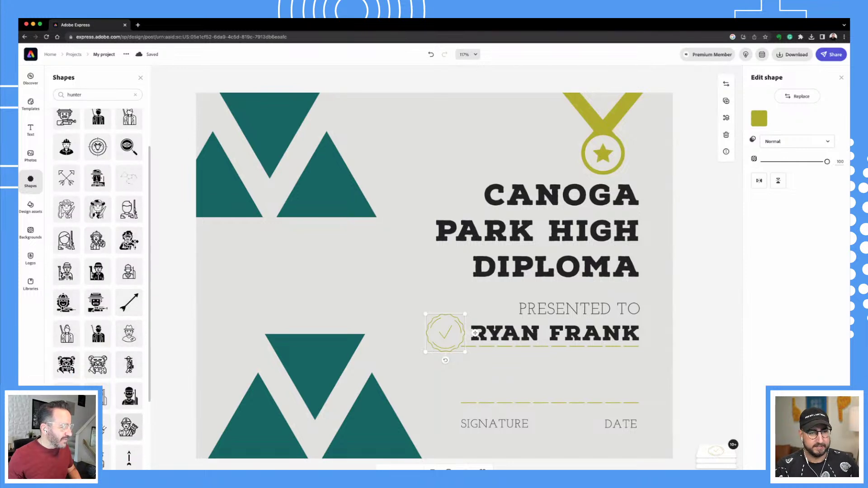
pyautogui.scroll(-4, 111, 398)
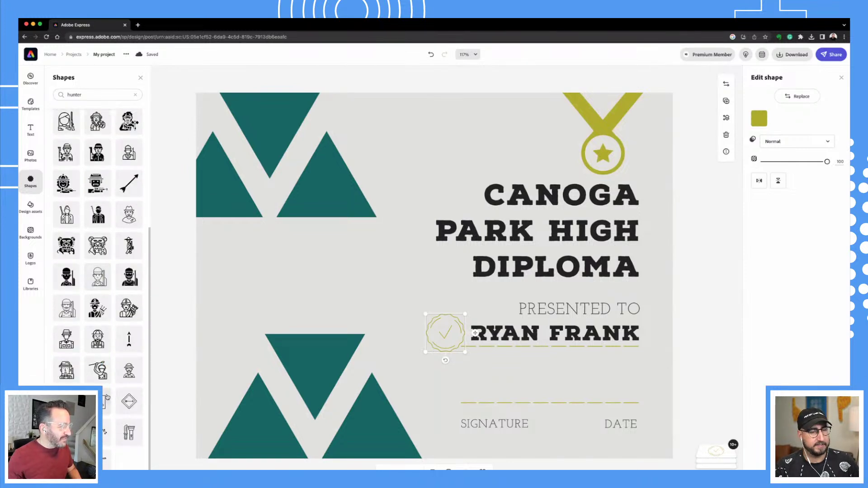
pyautogui.scroll(6, 58, 190)
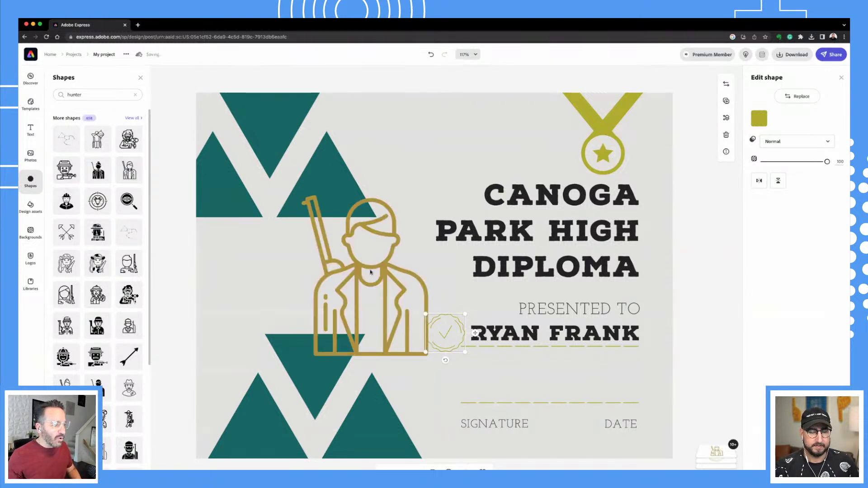
pyautogui.moveTo(372, 273); pyautogui.dragTo(288, 278)
# Fade the hunter figure with lower opacity, colour it yellow-green, and duplicate the diploma page.
pyautogui.click(445, 334)
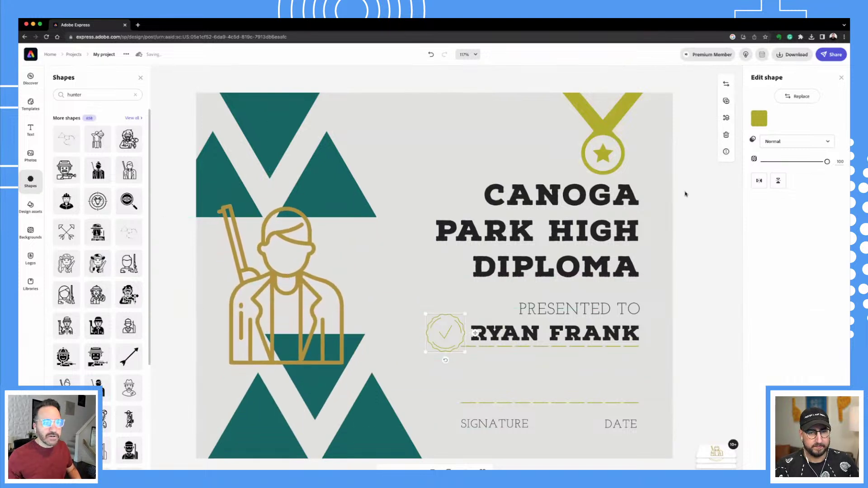
pyautogui.moveTo(827, 162); pyautogui.dragTo(770, 162)
pyautogui.click(362, 270)
pyautogui.click(331, 282)
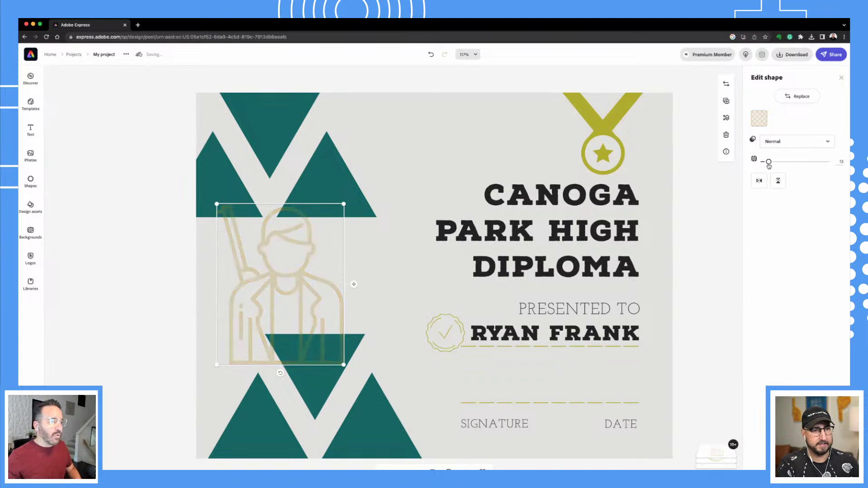
pyautogui.click(695, 342)
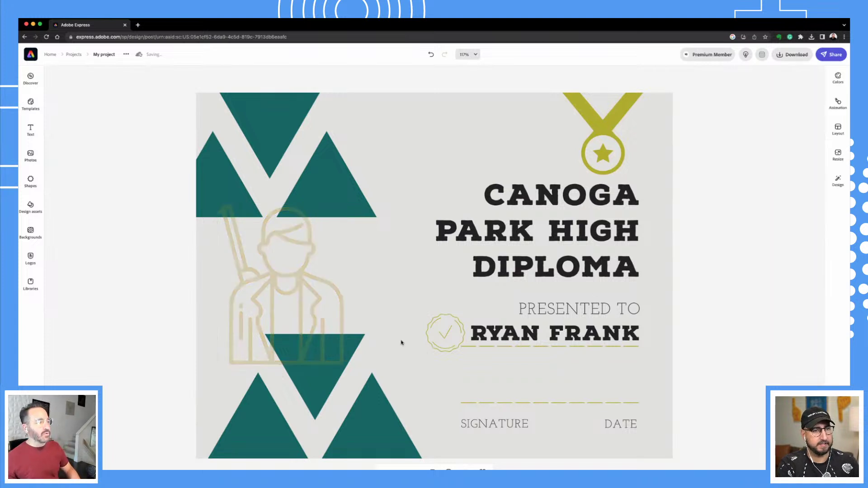
pyautogui.click(303, 290)
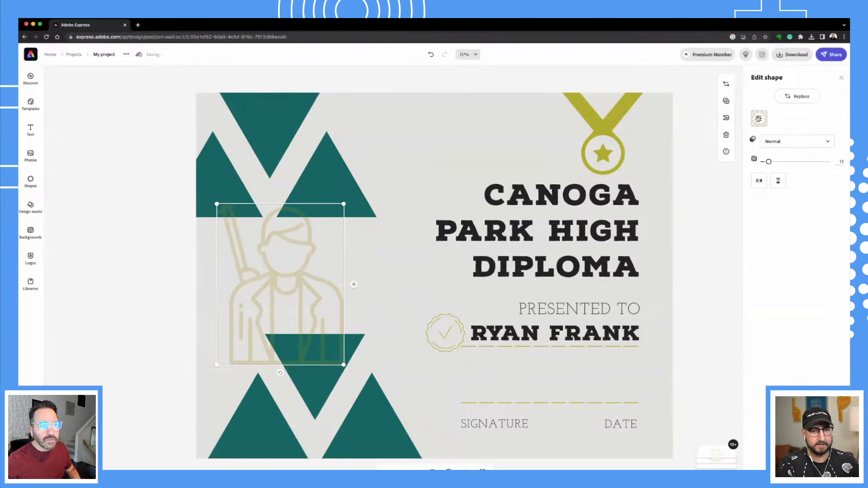
pyautogui.click(759, 118)
pyautogui.click(818, 181)
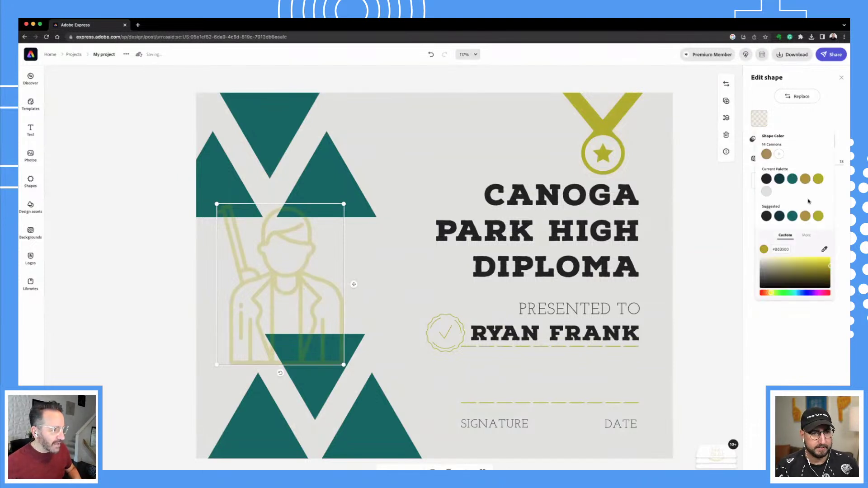
pyautogui.click(731, 346)
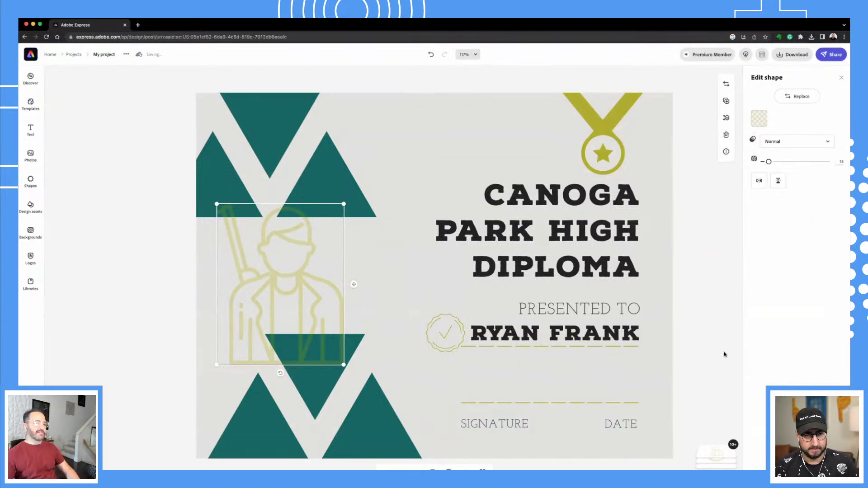
pyautogui.click(728, 358)
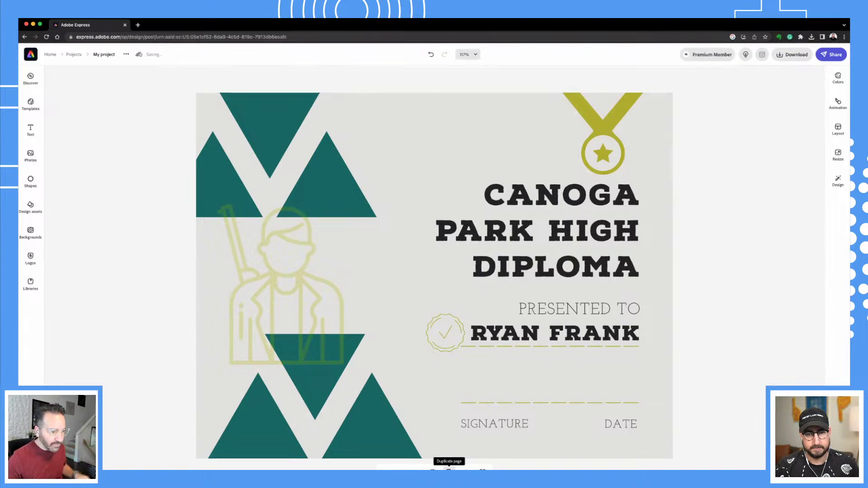
pyautogui.click(448, 470)
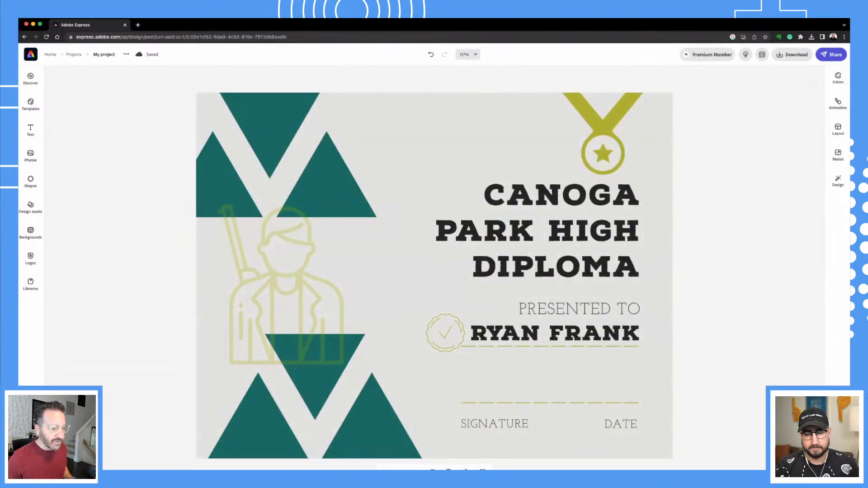
# Replace the diploma's recipient name text with the new recipient's full name in capitals.
pyautogui.click(518, 337)
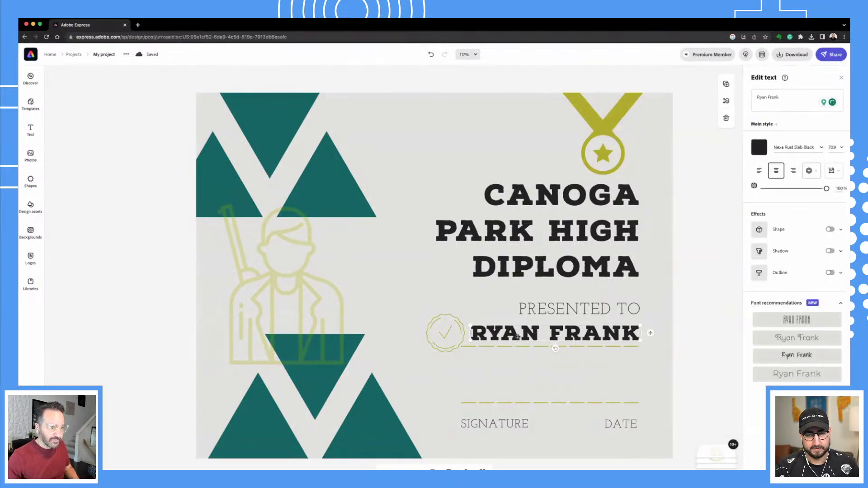
pyautogui.click(518, 337)
pyautogui.tripleClick(789, 98)
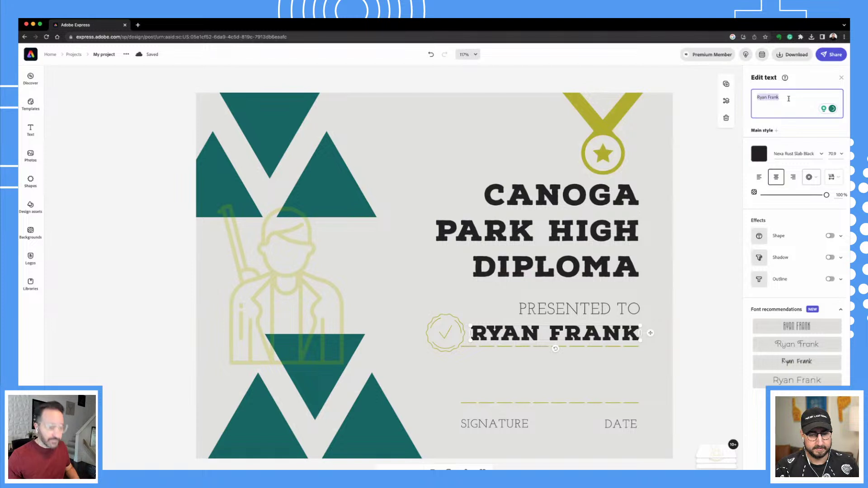
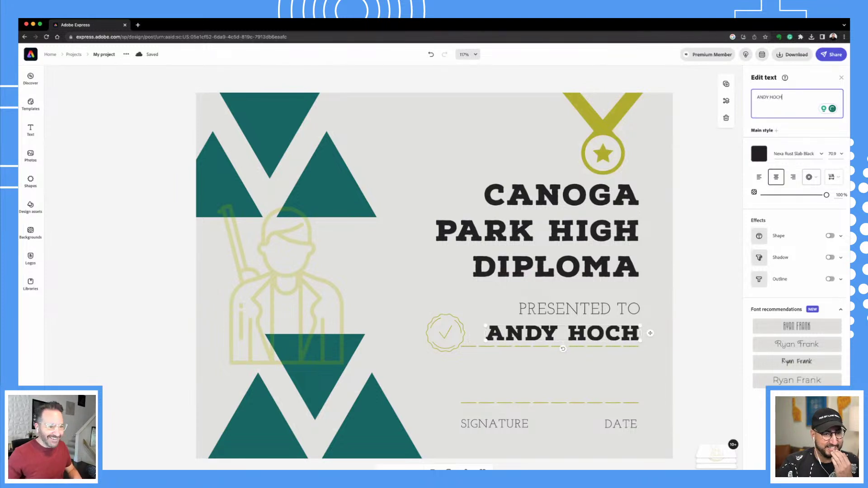
pyautogui.click(692, 291)
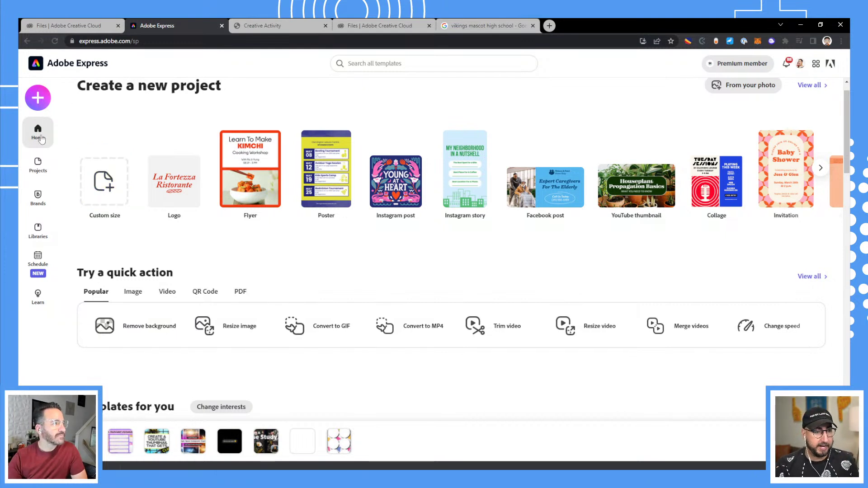
# Create a new blank Flyer project from the + Create new menu.
pyautogui.click(39, 99)
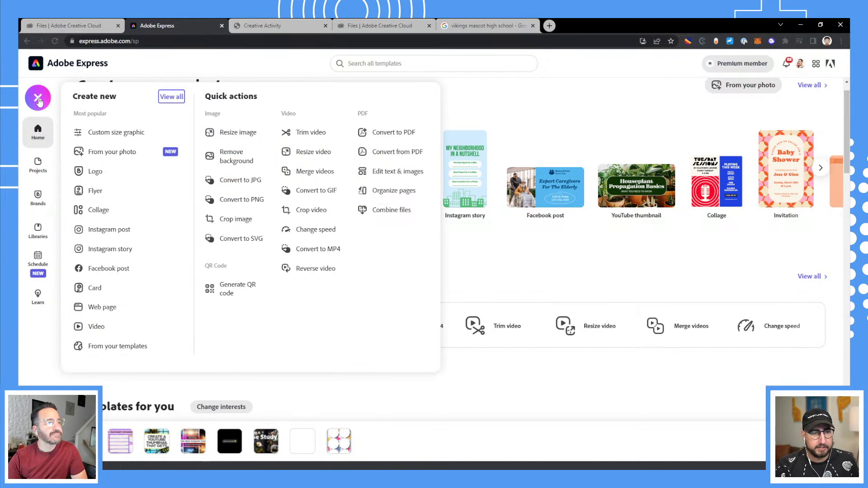
pyautogui.click(104, 194)
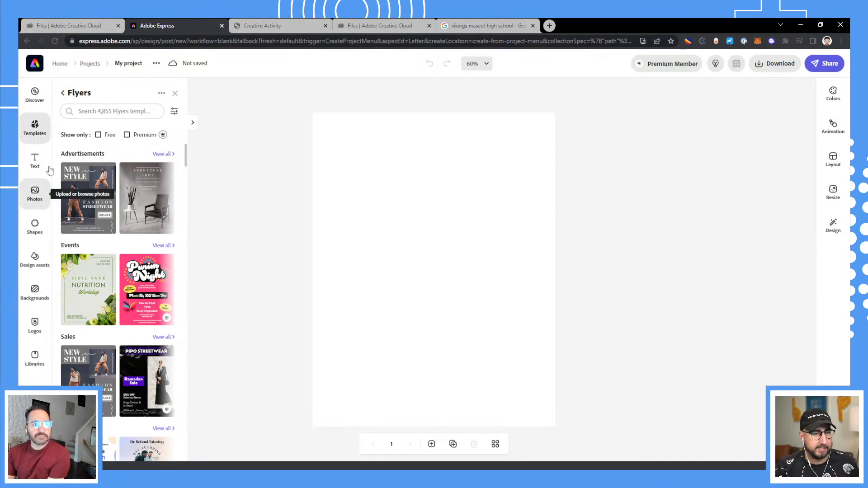
pyautogui.click(36, 204)
# Find the dribbling basketball player stock photo and set it as the flyer's full-page background.
pyautogui.click(104, 143)
pyautogui.write('ba')
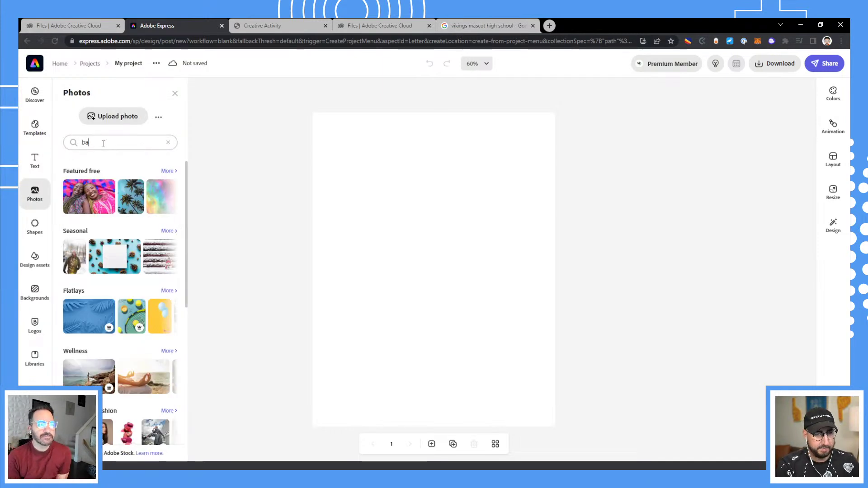
pyautogui.write('sketball high school')
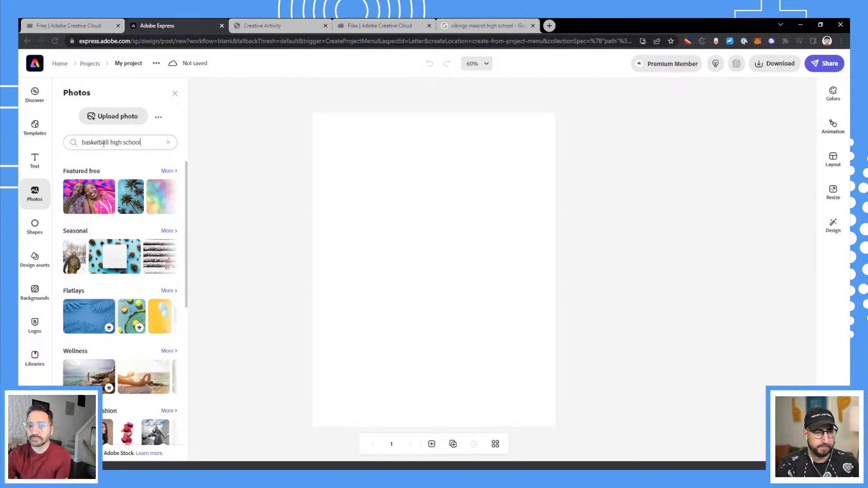
pyautogui.press('Return')
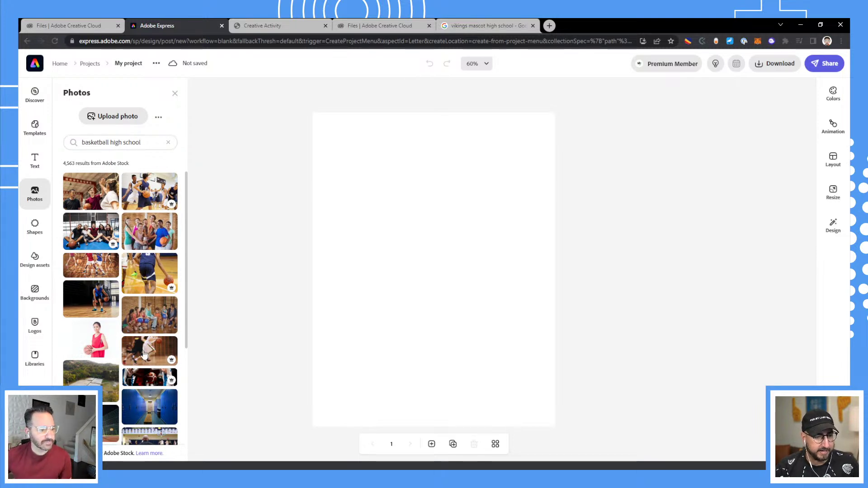
pyautogui.moveTo(204, 342); pyautogui.dragTo(215, 328)
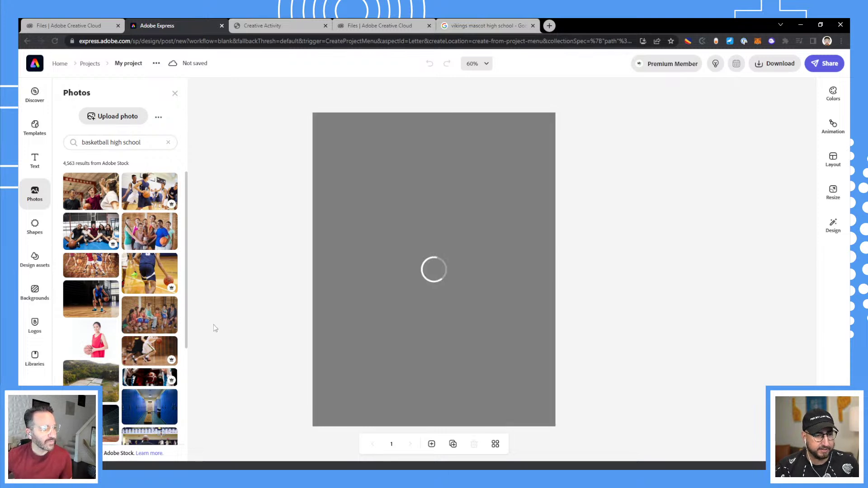
pyautogui.click(443, 261)
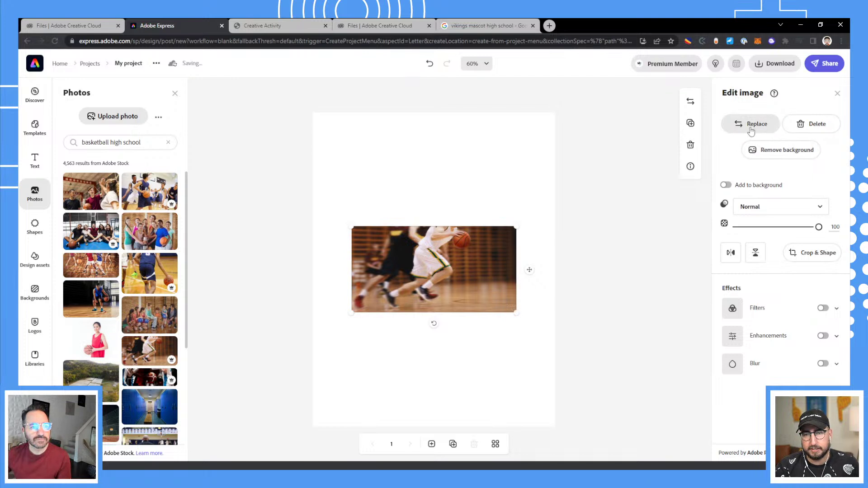
pyautogui.click(726, 186)
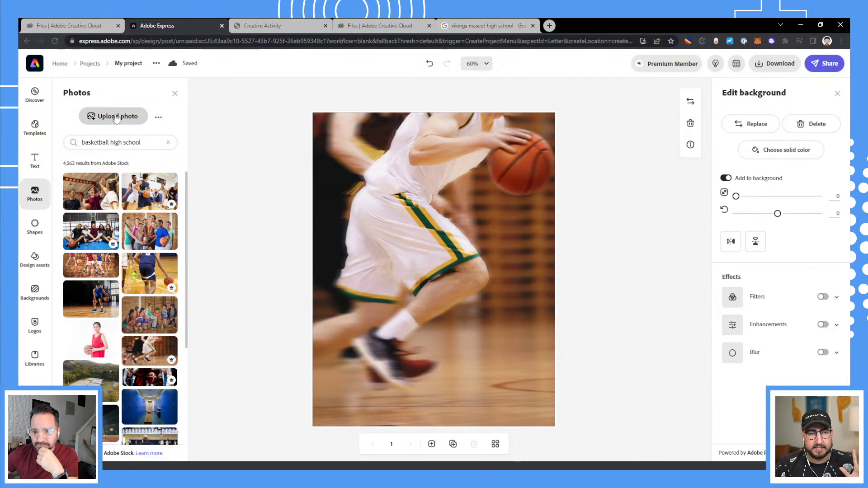
# Upload the Vikings mascot JPG from the Desktop and enlarge it on the flyer.
pyautogui.click(117, 116)
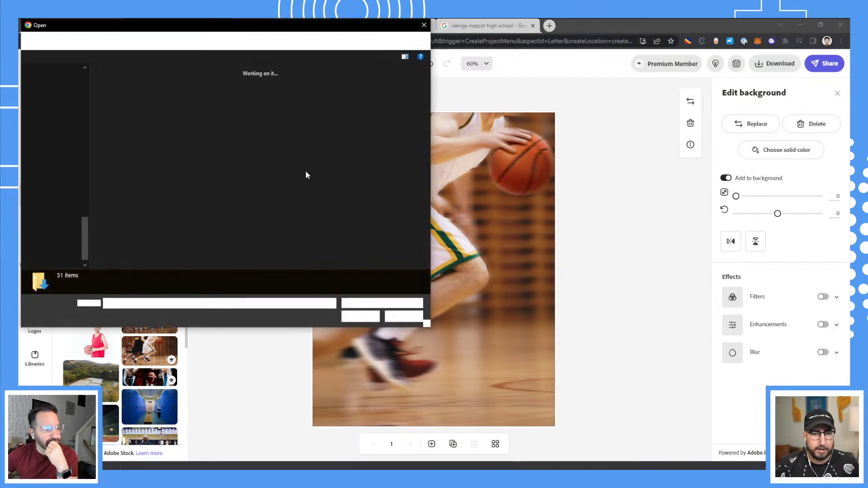
pyautogui.click(57, 190)
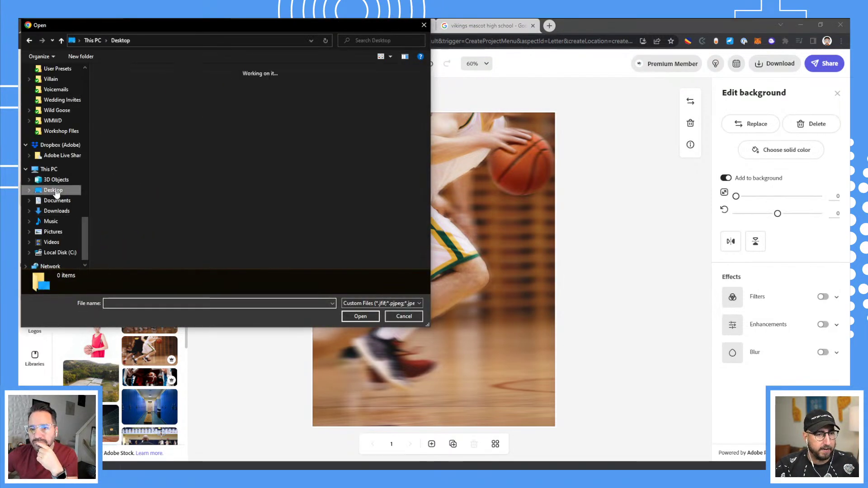
pyautogui.click(123, 112)
pyautogui.click(360, 316)
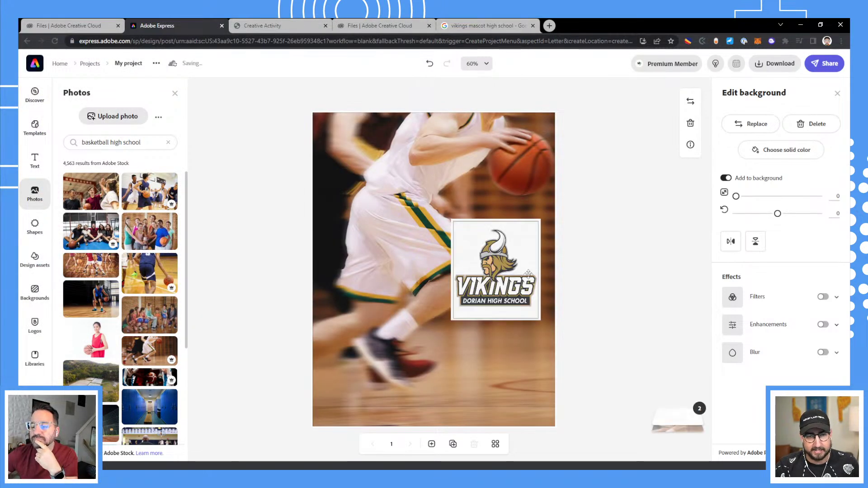
pyautogui.click(510, 273)
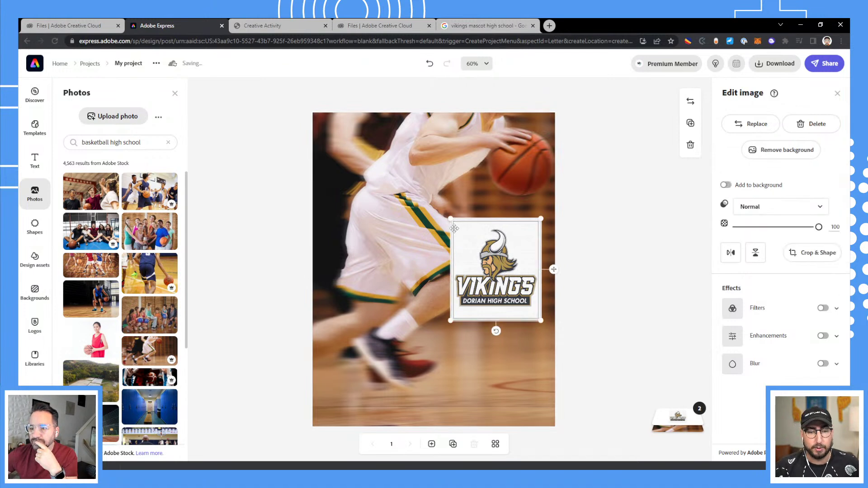
pyautogui.moveTo(450, 218); pyautogui.dragTo(368, 125)
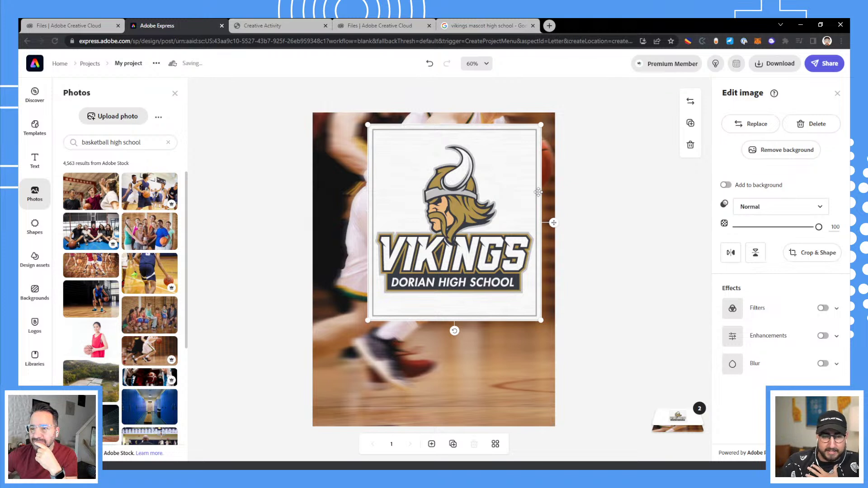
# Remove the logo's background, restoring the helmet horn tip with a size-12 Restore brush.
pyautogui.click(777, 154)
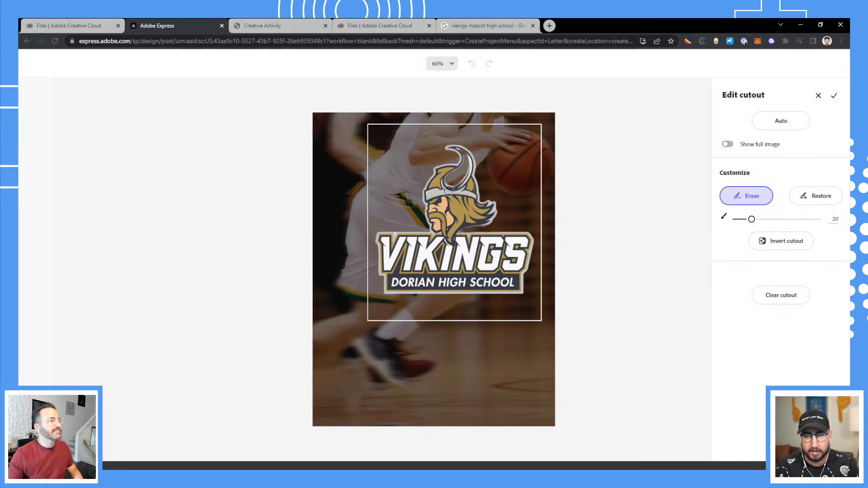
pyautogui.click(815, 196)
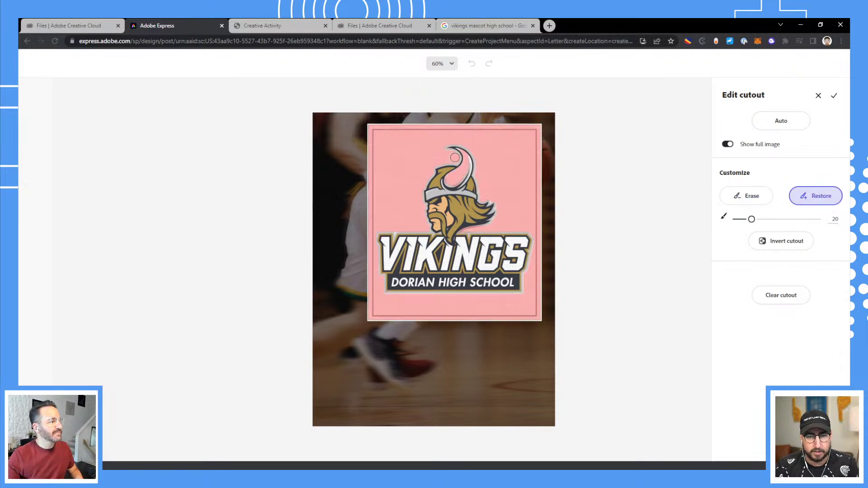
pyautogui.moveTo(452, 187)
pyautogui.mouseDown()
pyautogui.moveTo(467, 157)
pyautogui.moveTo(453, 192)
pyautogui.mouseUp()
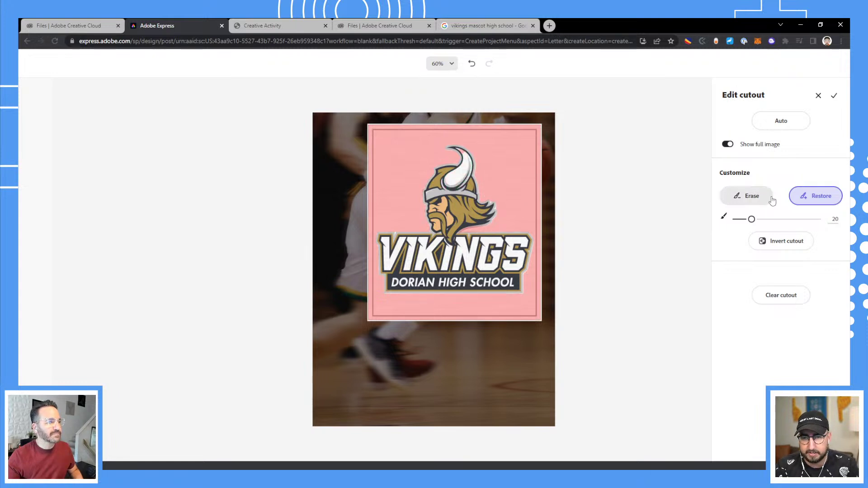
pyautogui.moveTo(752, 219); pyautogui.dragTo(745, 219)
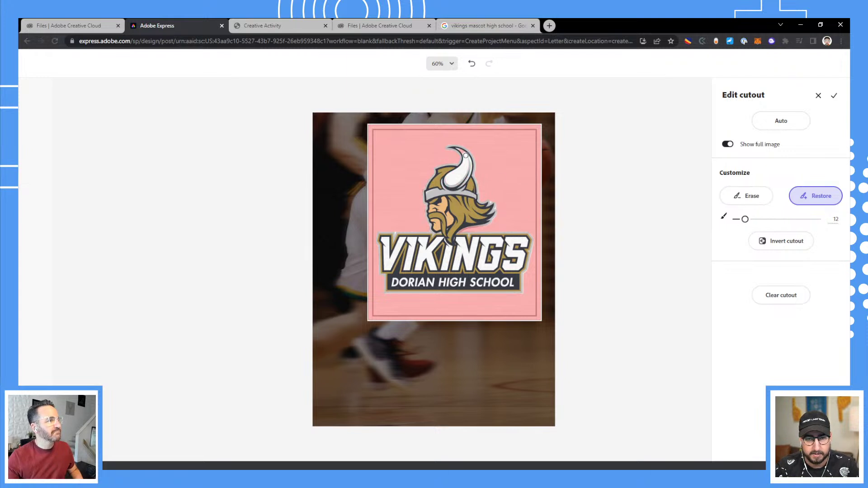
pyautogui.moveTo(466, 155); pyautogui.dragTo(466, 161)
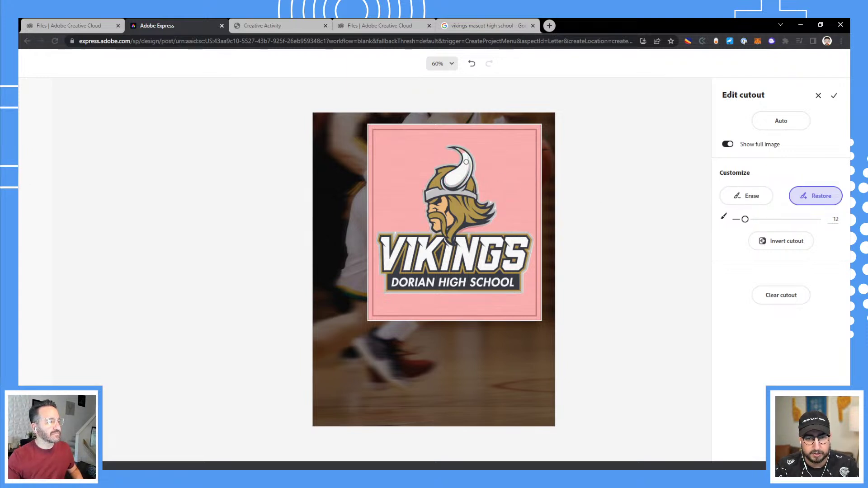
pyautogui.click(834, 97)
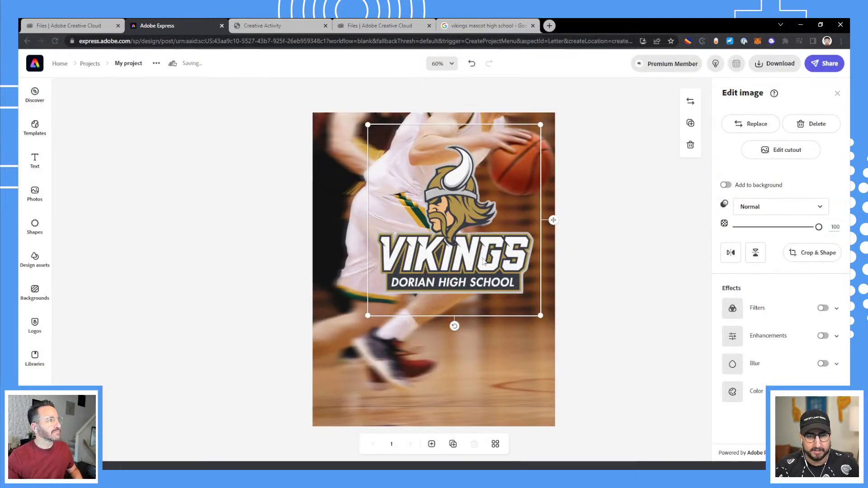
# Shrink the Vikings logo and move it into the bottom-right corner.
pyautogui.moveTo(483, 261); pyautogui.dragTo(479, 379)
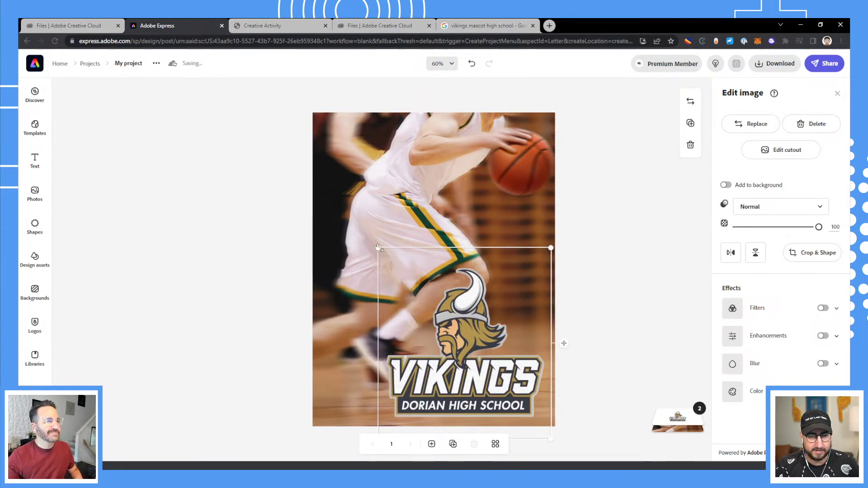
pyautogui.moveTo(378, 248); pyautogui.dragTo(419, 292)
pyautogui.moveTo(491, 362); pyautogui.dragTo(490, 356)
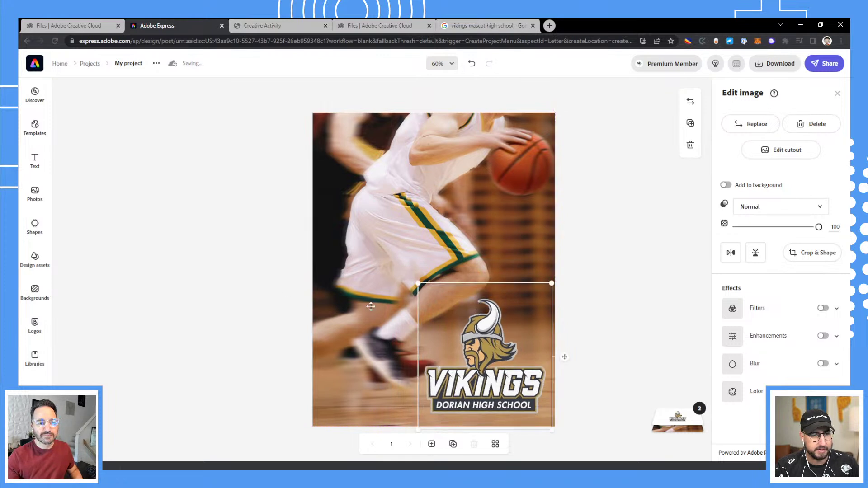
# Add the 'sport' text template Infernos basketball logo, enlarged and placed at the upper left.
pyautogui.click(35, 161)
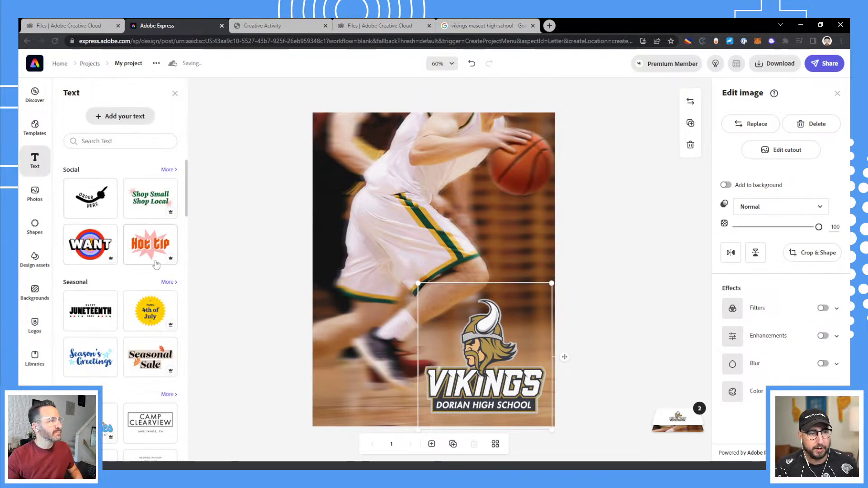
pyautogui.scroll(-3, 122, 280)
pyautogui.scroll(3, 122, 281)
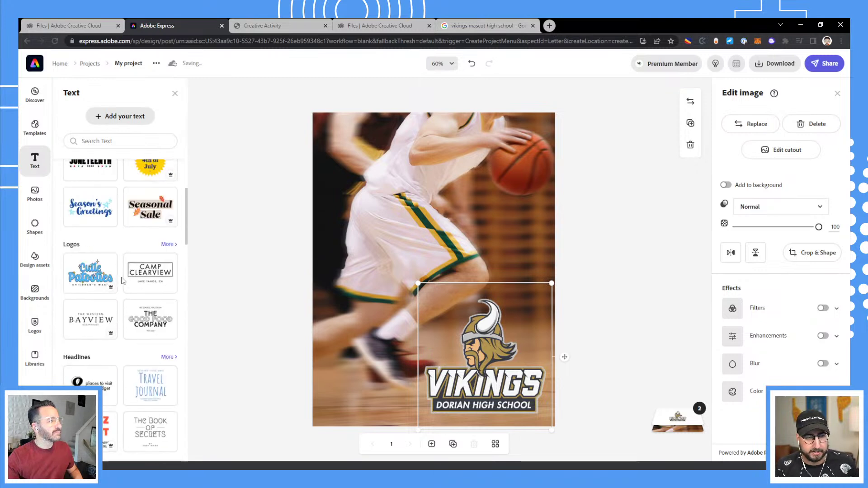
pyautogui.click(99, 142)
pyautogui.write('s')
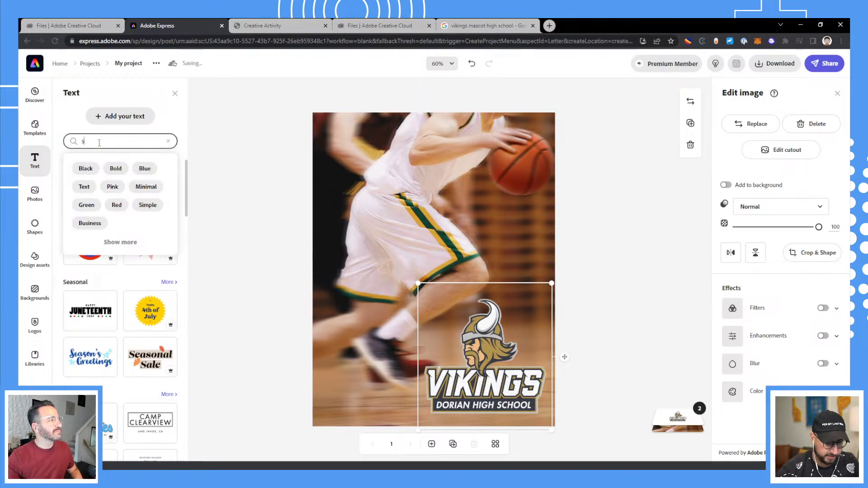
pyautogui.write('port')
pyautogui.press('Return')
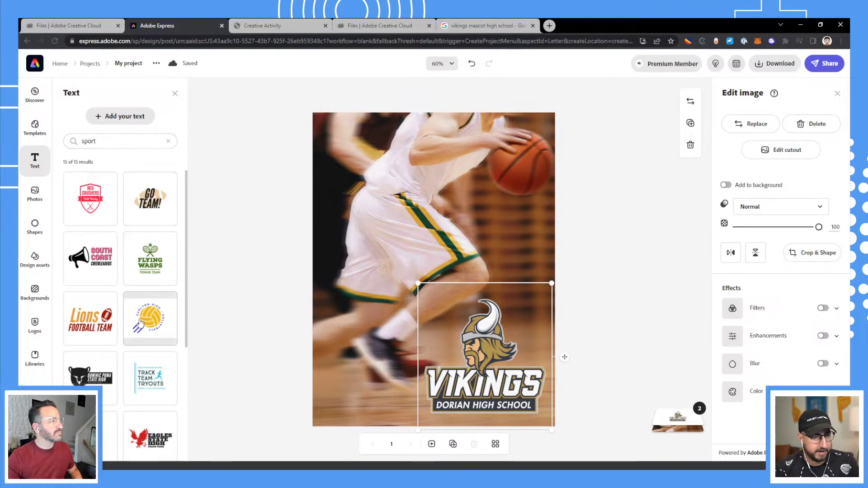
pyautogui.scroll(-1, 96, 320)
pyautogui.scroll(-3, 97, 320)
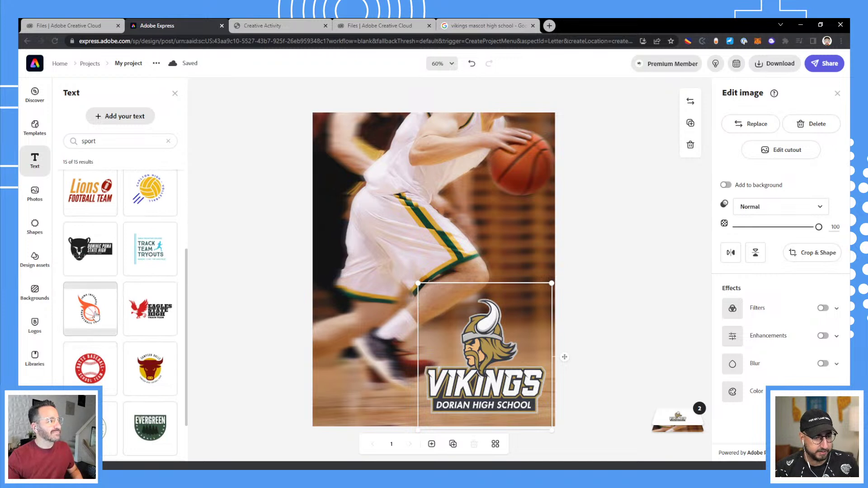
pyautogui.click(96, 315)
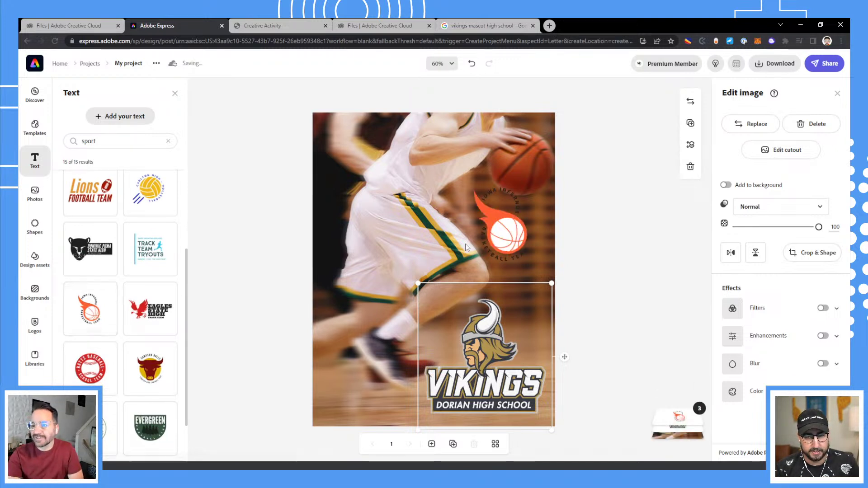
pyautogui.moveTo(450, 178); pyautogui.dragTo(323, 101)
pyautogui.moveTo(444, 189); pyautogui.dragTo(390, 220)
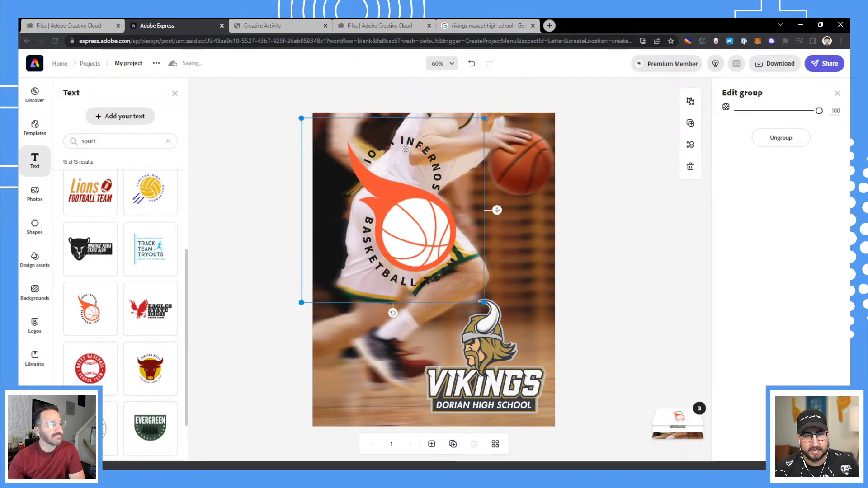
# Ungroup the circular basketball logo into separate editable pieces.
pyautogui.click(690, 103)
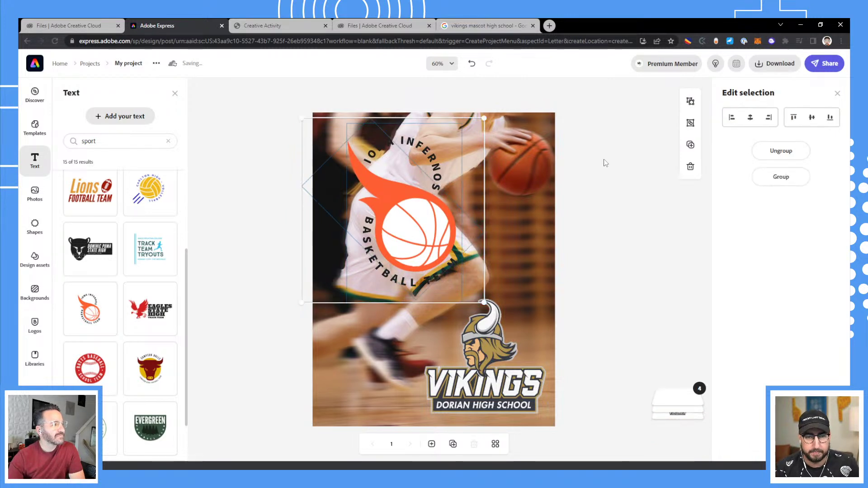
pyautogui.click(433, 145)
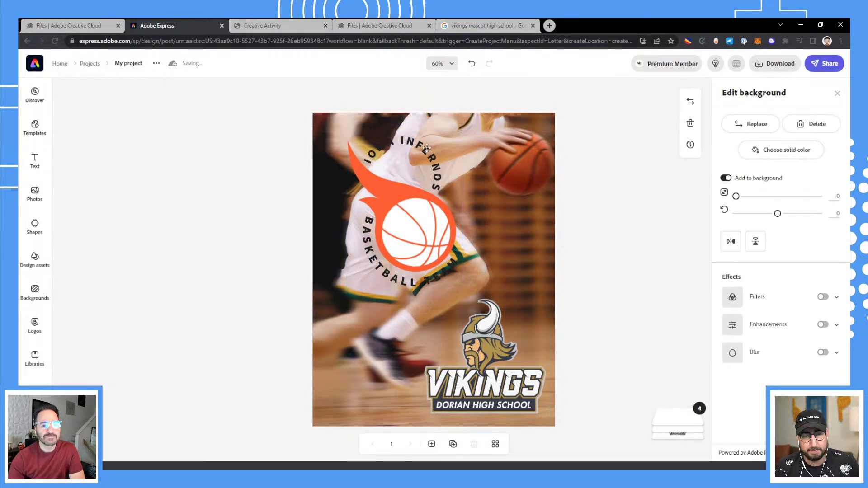
pyautogui.click(427, 146)
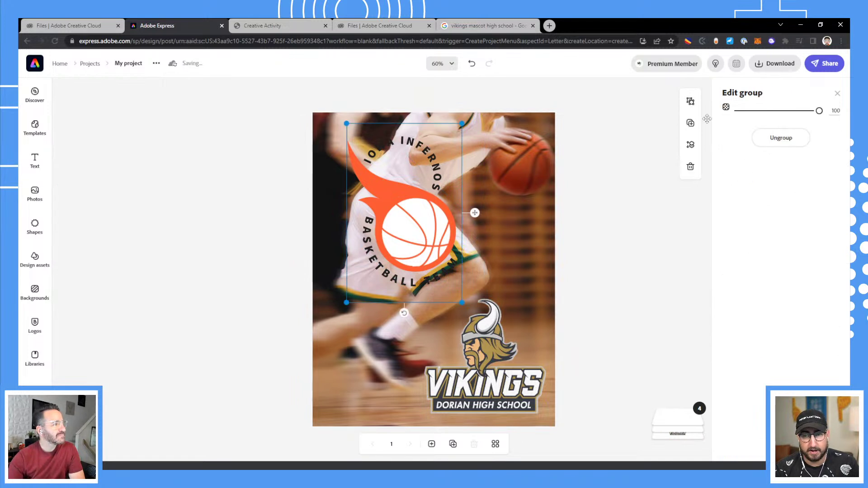
pyautogui.click(691, 101)
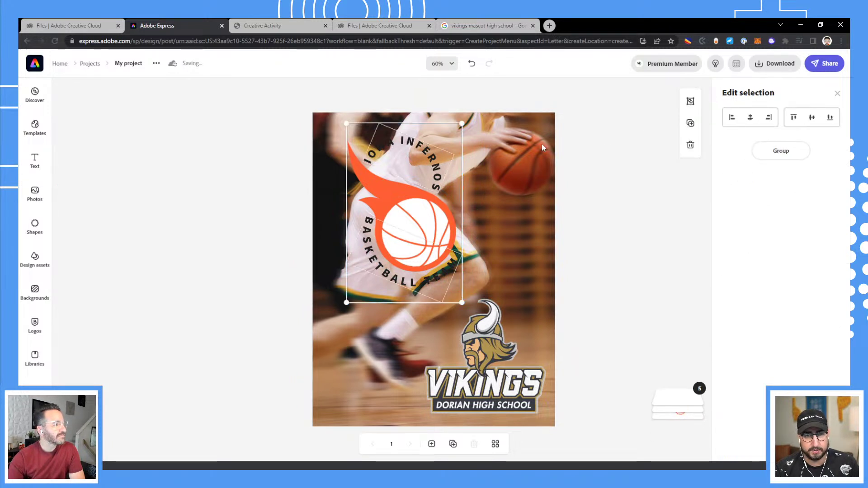
pyautogui.press('Escape')
# Change the curved top text to white 'Let's Go Vikings!'.
pyautogui.click(434, 159)
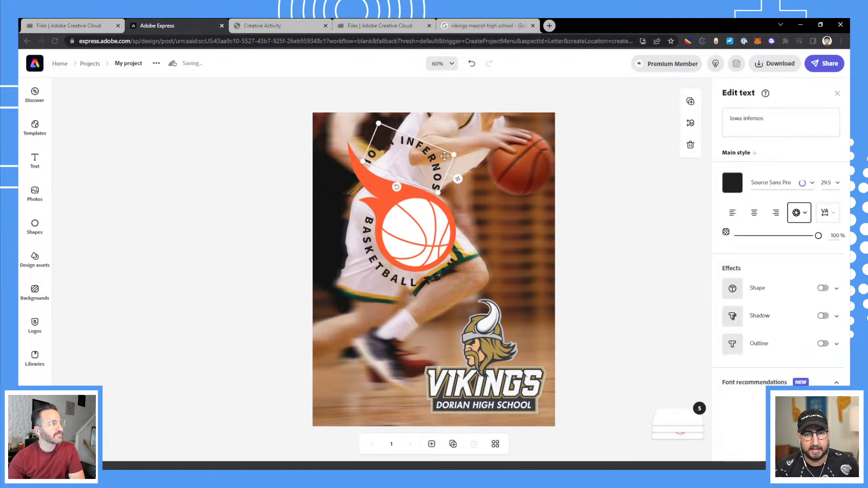
pyautogui.doubleClick(751, 116)
pyautogui.tripleClick(752, 117)
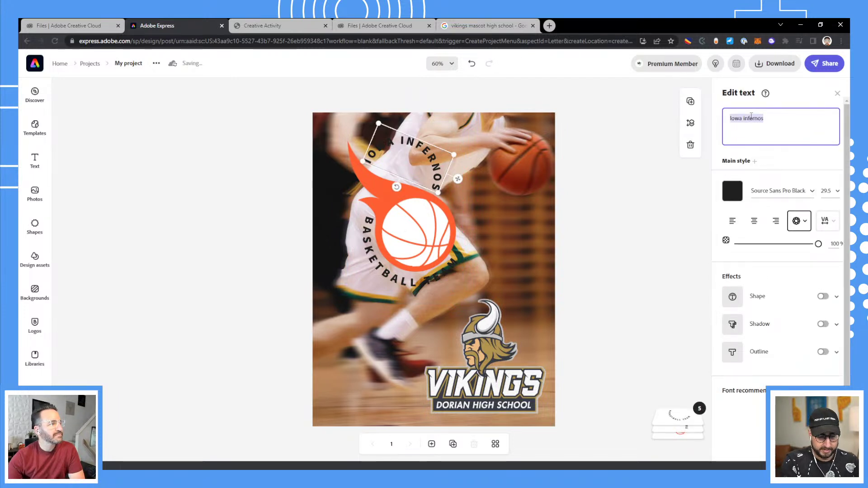
pyautogui.write("Let's Go Vi")
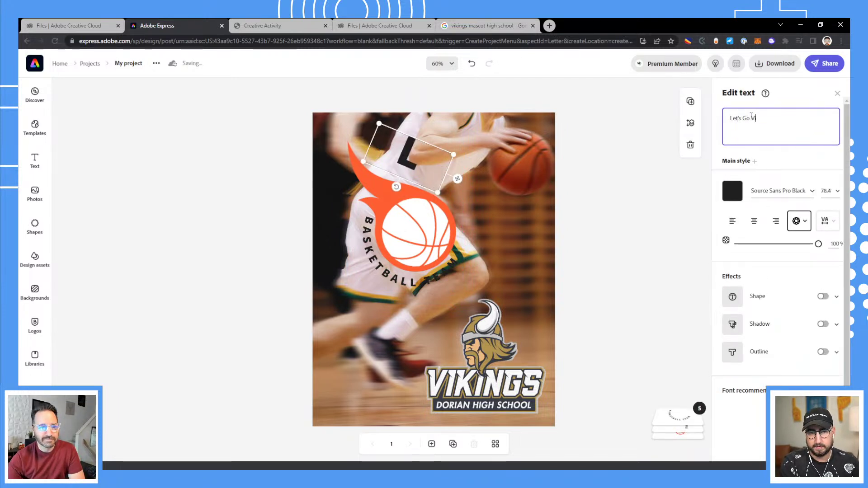
pyautogui.write('kings!')
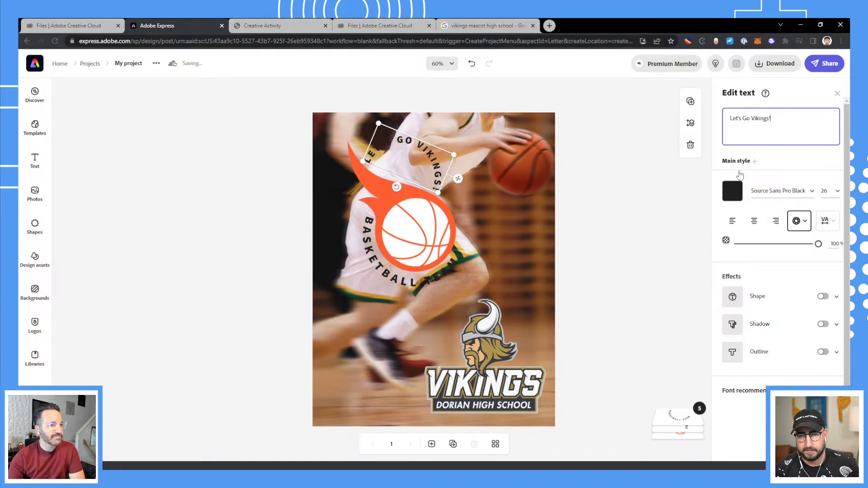
pyautogui.click(729, 193)
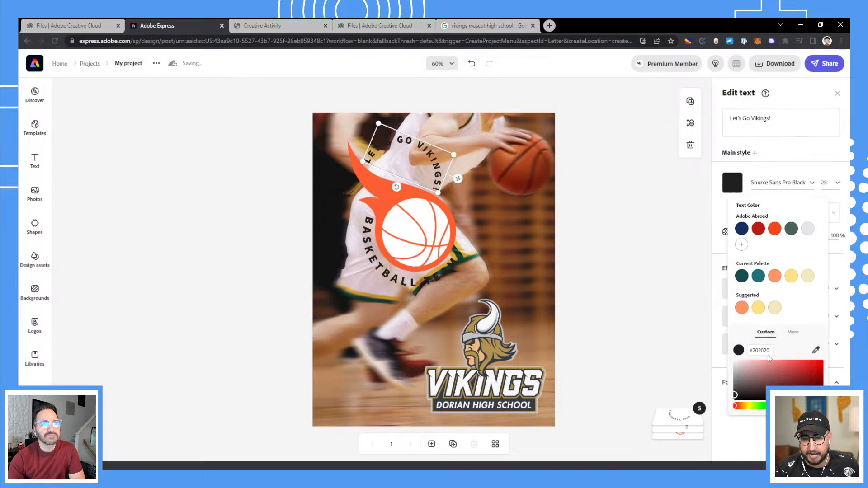
pyautogui.click(708, 351)
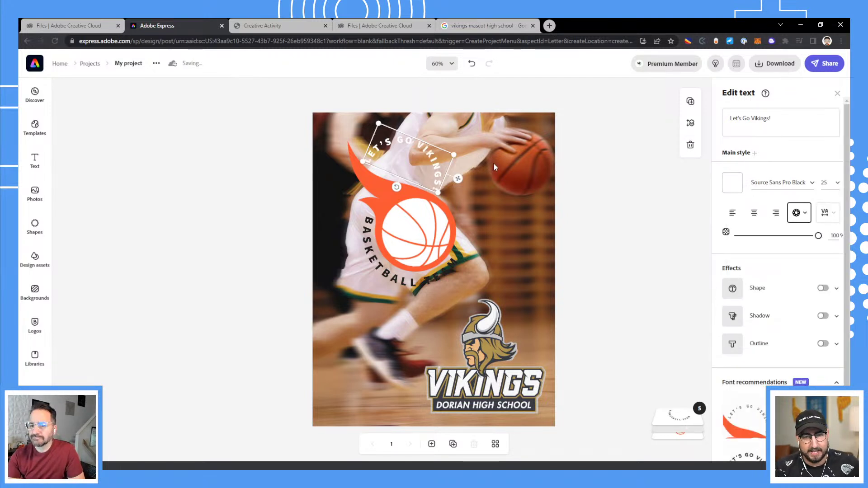
pyautogui.click(806, 213)
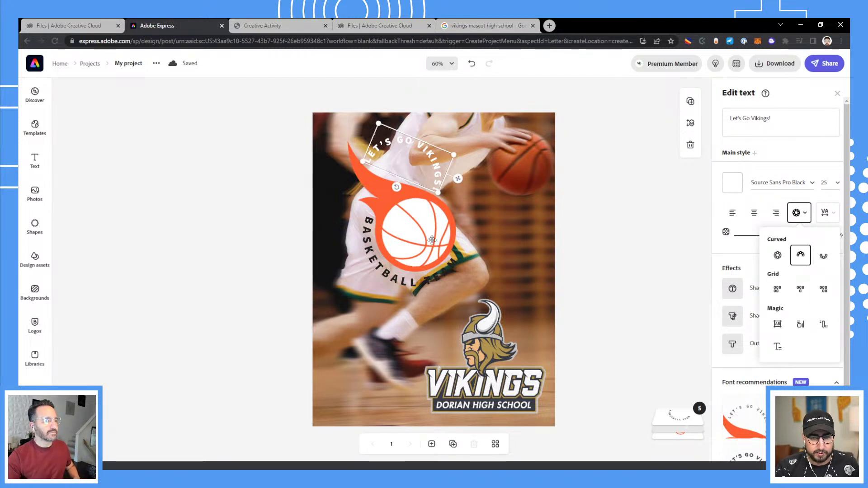
# Ungroup the remaining basketball logo pieces.
pyautogui.click(416, 243)
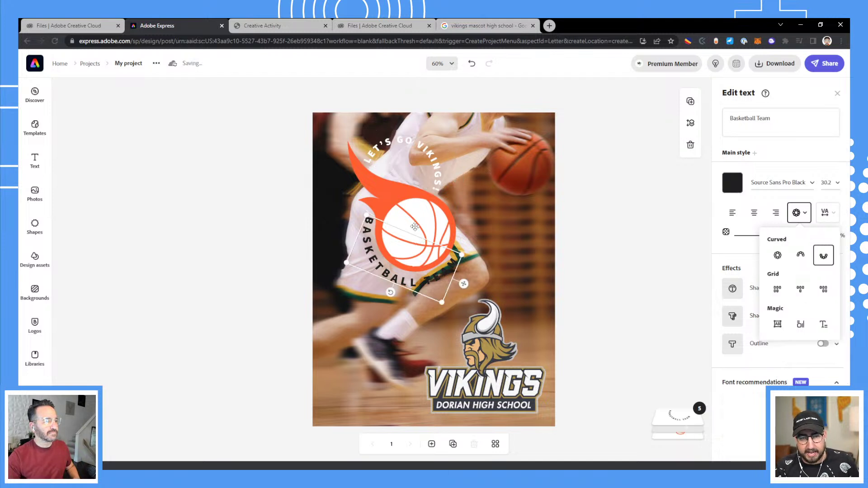
pyautogui.click(415, 224)
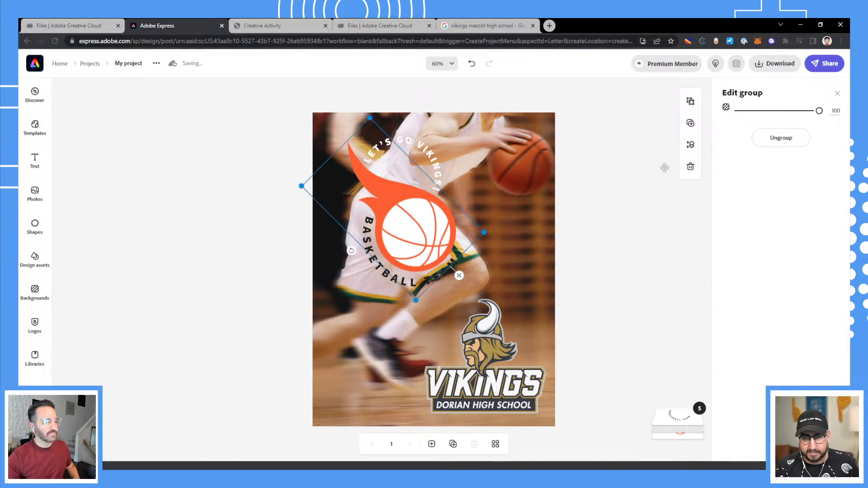
pyautogui.click(690, 102)
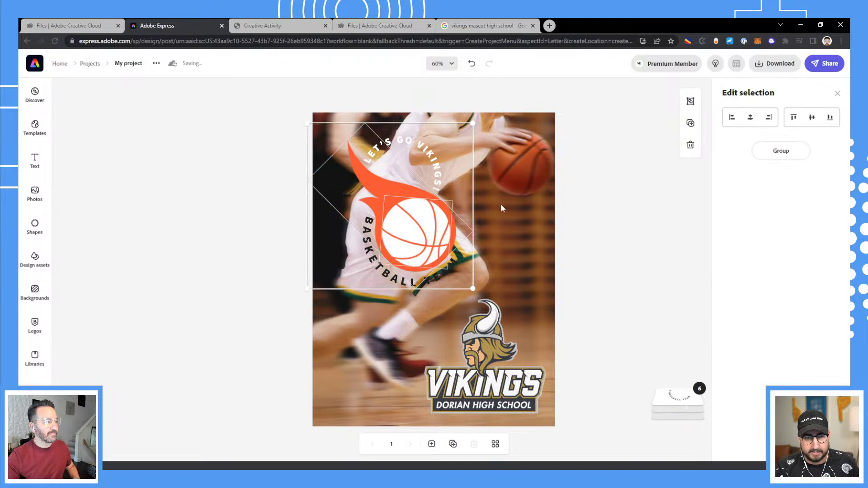
# Recolour the orange flame with the dark grey eyedropped from the Vikings logo outline.
pyautogui.click(373, 194)
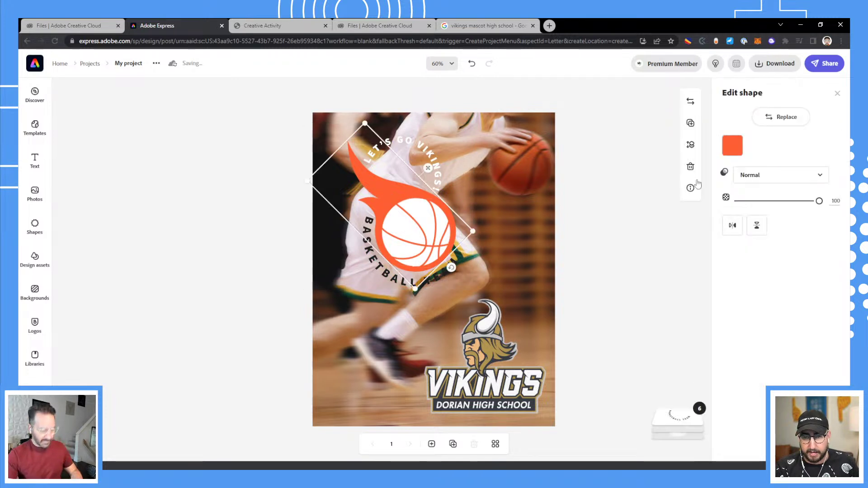
pyautogui.click(732, 146)
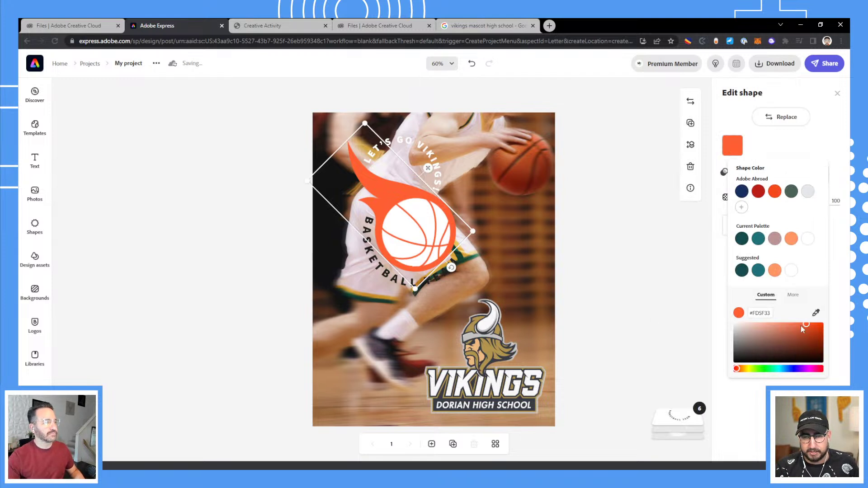
pyautogui.click(816, 314)
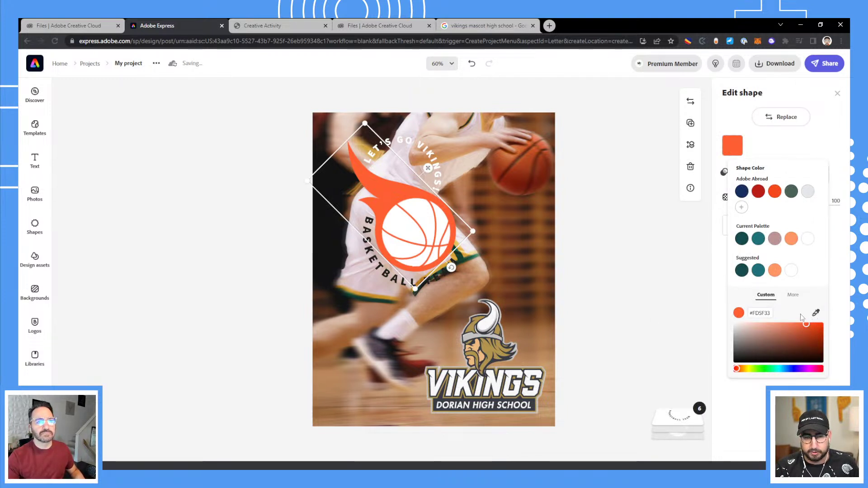
pyautogui.click(534, 402)
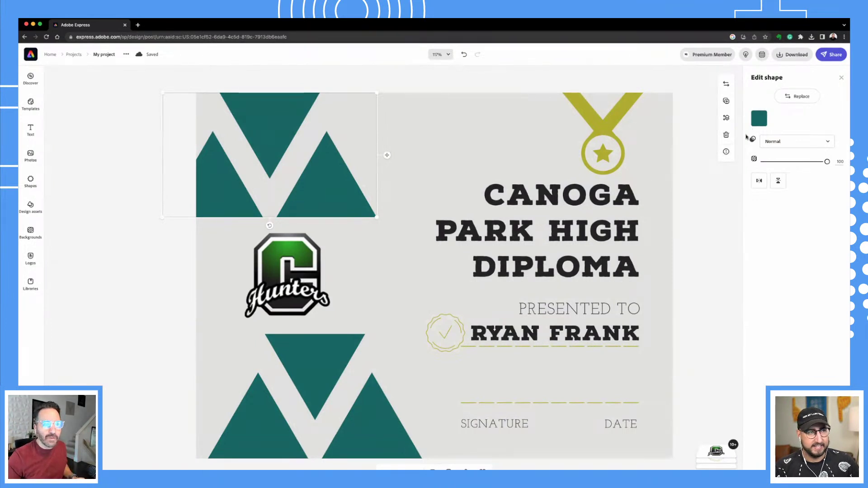
# Make the top and bottom diploma triangles green like the C logo, then return Home.
pyautogui.click(760, 123)
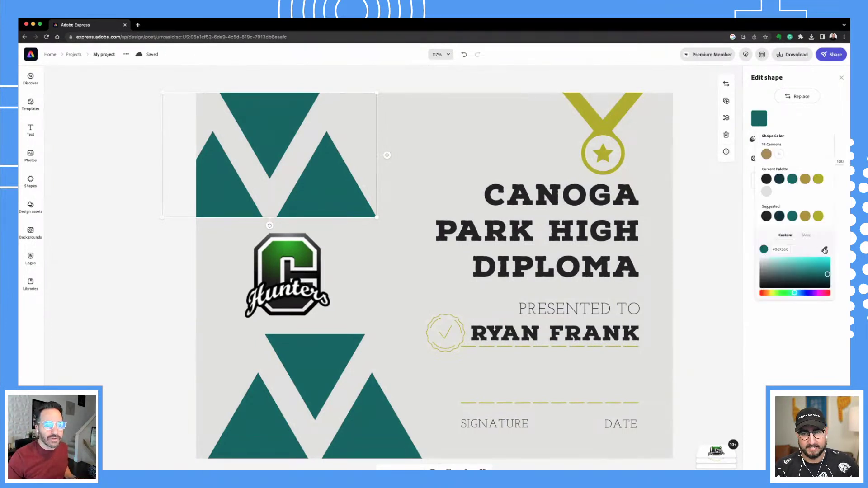
pyautogui.click(276, 260)
pyautogui.click(276, 258)
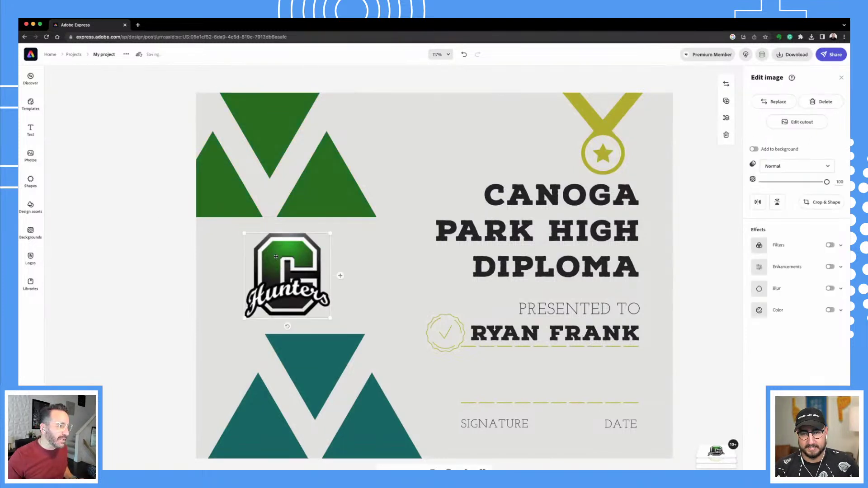
pyautogui.click(335, 362)
pyautogui.click(760, 118)
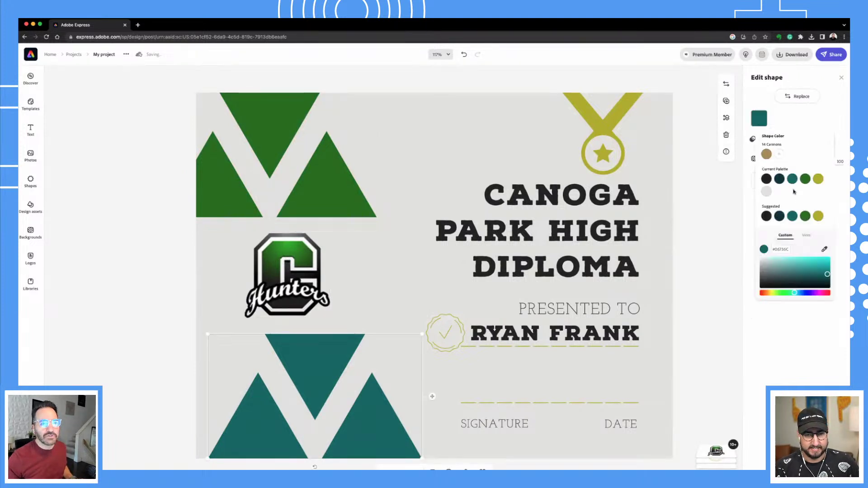
pyautogui.click(804, 178)
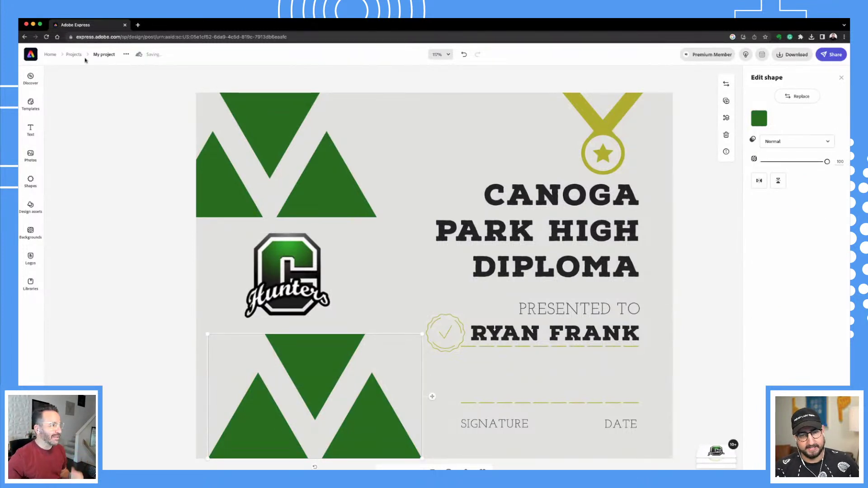
pyautogui.click(50, 55)
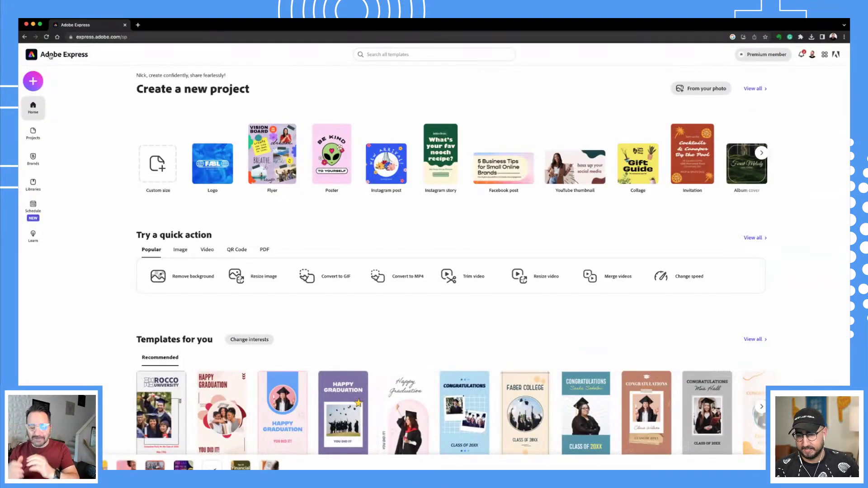
# Search the templates for 'class rules' and open the Class Rules poster template.
pyautogui.click(396, 57)
pyautogui.write('rules')
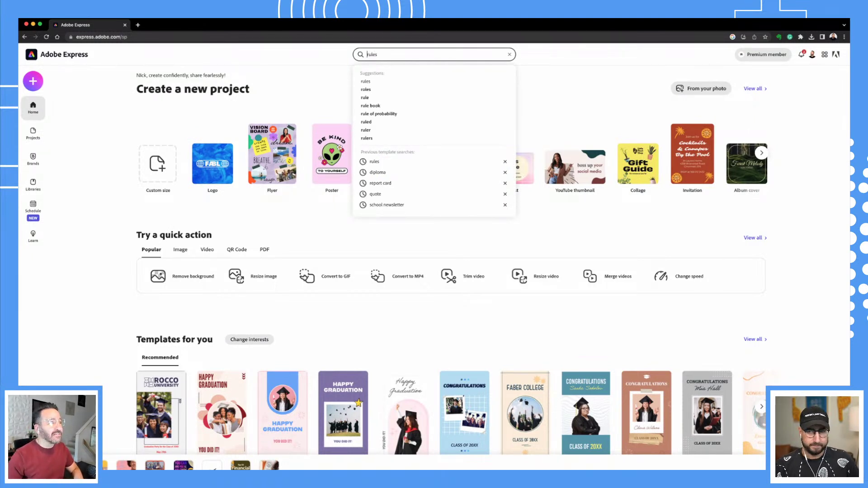
pyautogui.write('class')
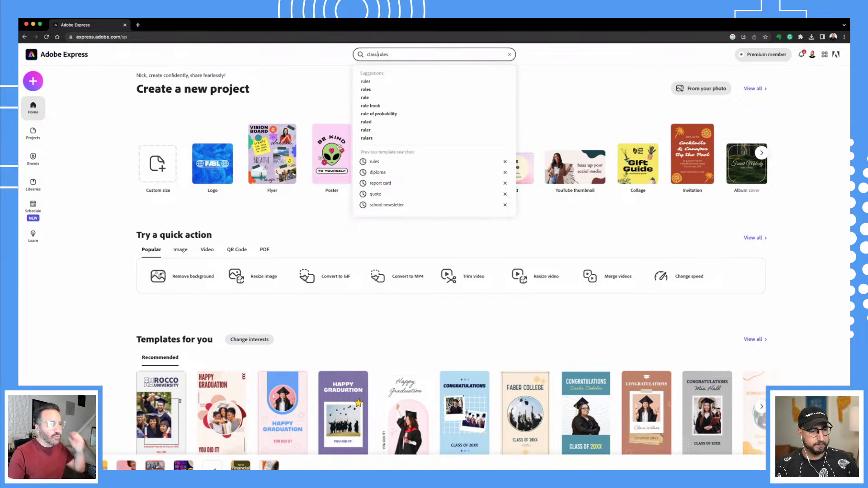
pyautogui.press('Return')
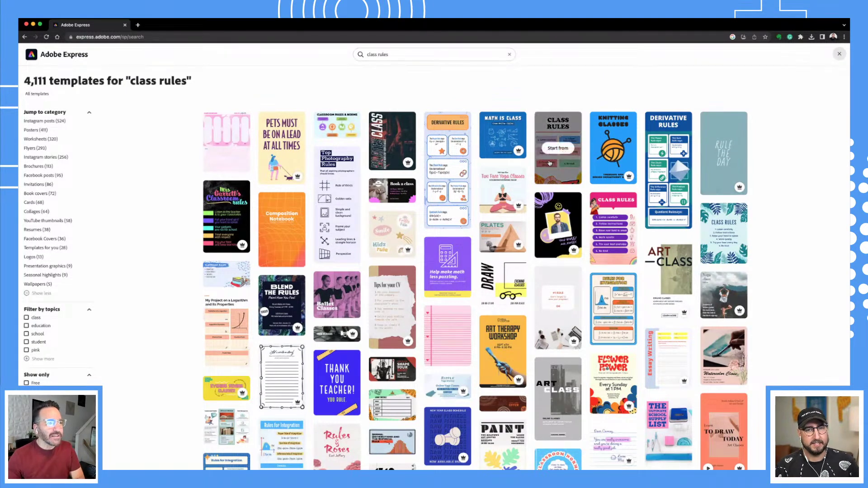
pyautogui.click(559, 172)
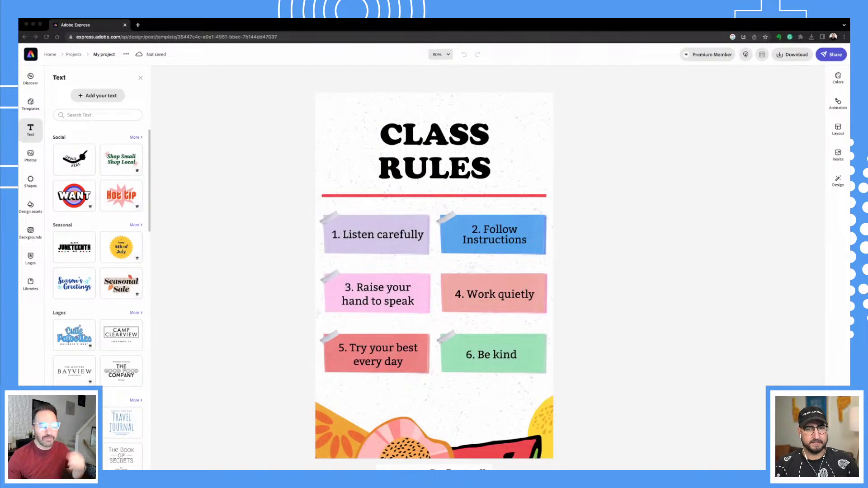
# Replace 'Listen carefully' with 'Be respectful' in the first rule, keeping a space after '1.'.
pyautogui.click(365, 235)
pyautogui.click(805, 98)
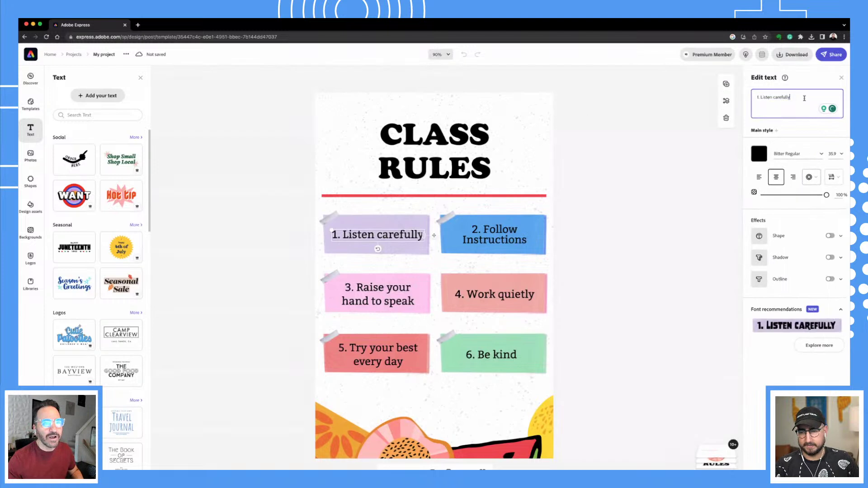
pyautogui.hotkey('shift', 'alt', 'Left')
pyautogui.hotkey('shift', 'alt', 'Left')
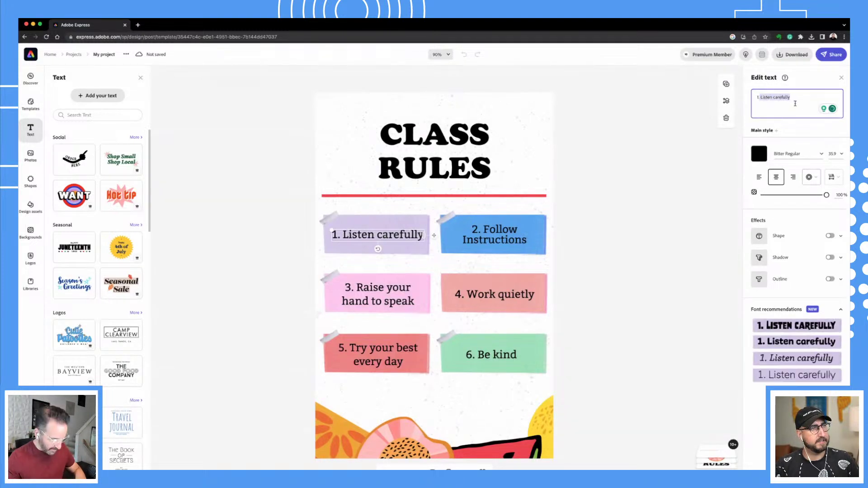
pyautogui.write('Be respectful')
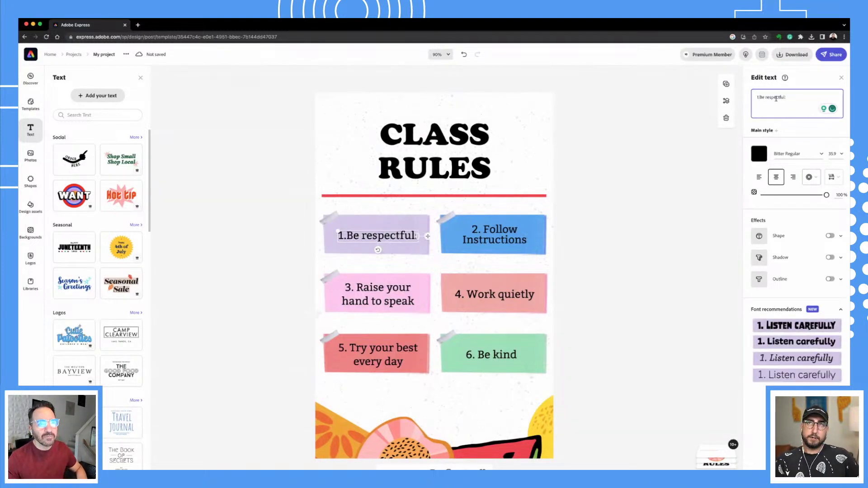
pyautogui.click(760, 97)
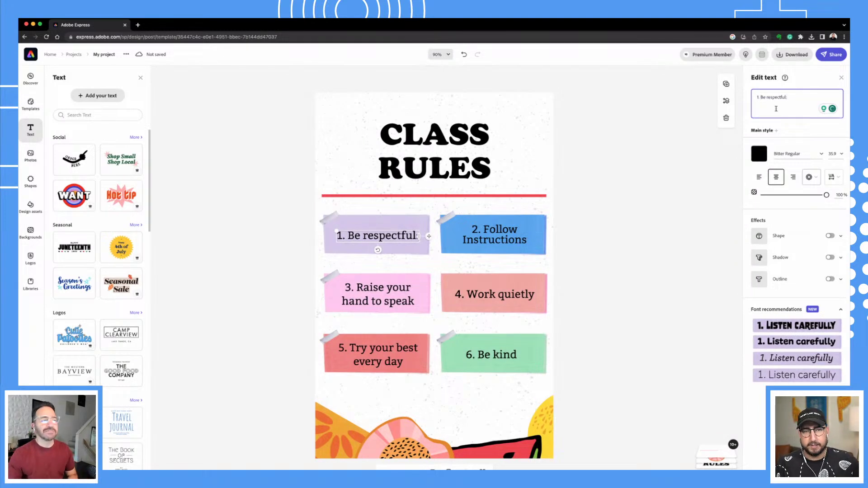
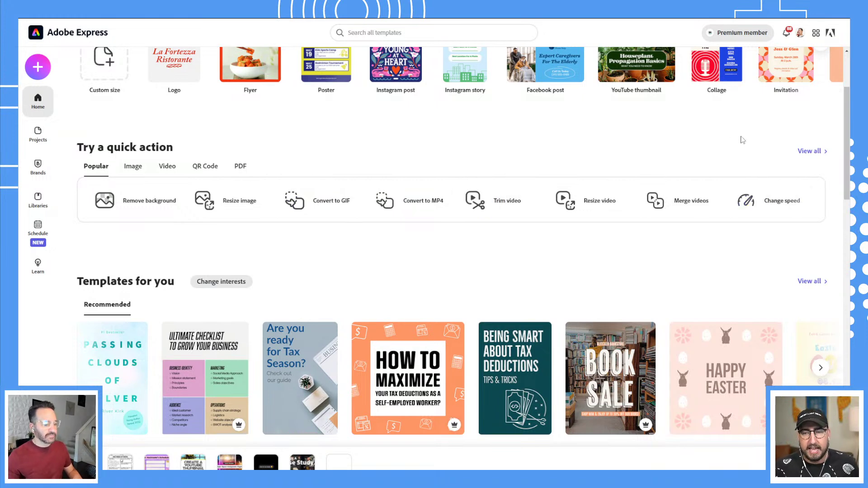
# Open the All quick actions list from View all under Try a quick action.
pyautogui.click(809, 152)
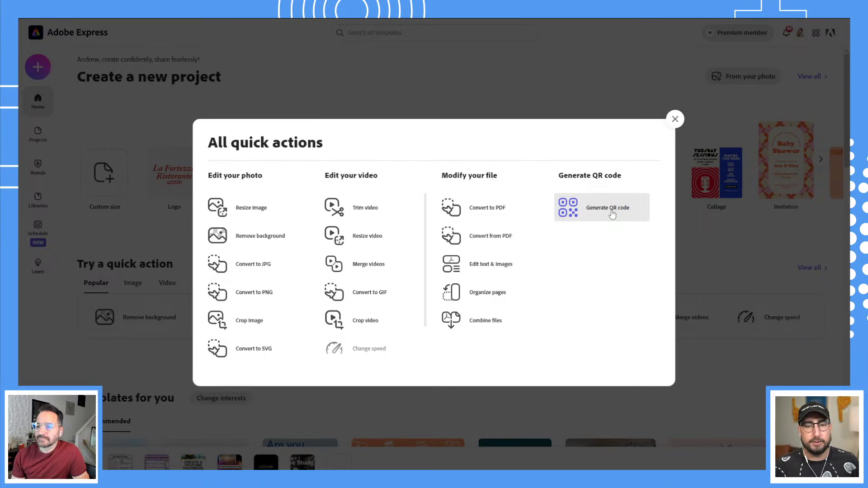
pyautogui.click(611, 214)
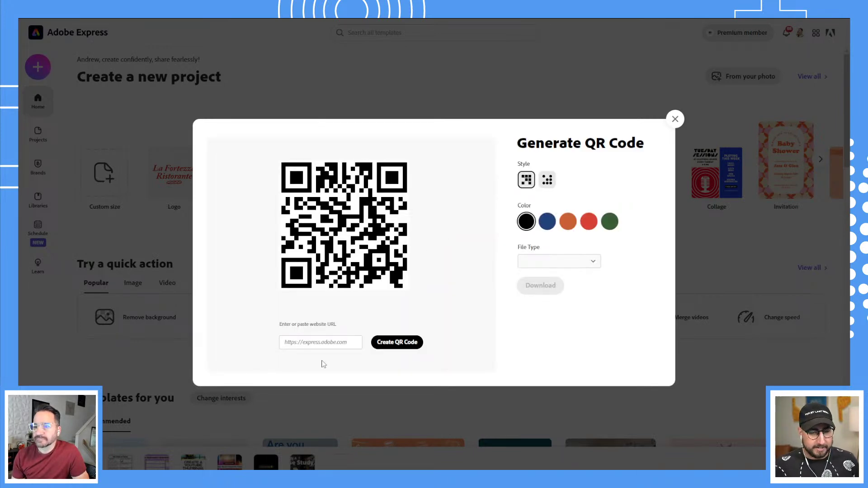
pyautogui.click(332, 343)
pyautogui.write('h')
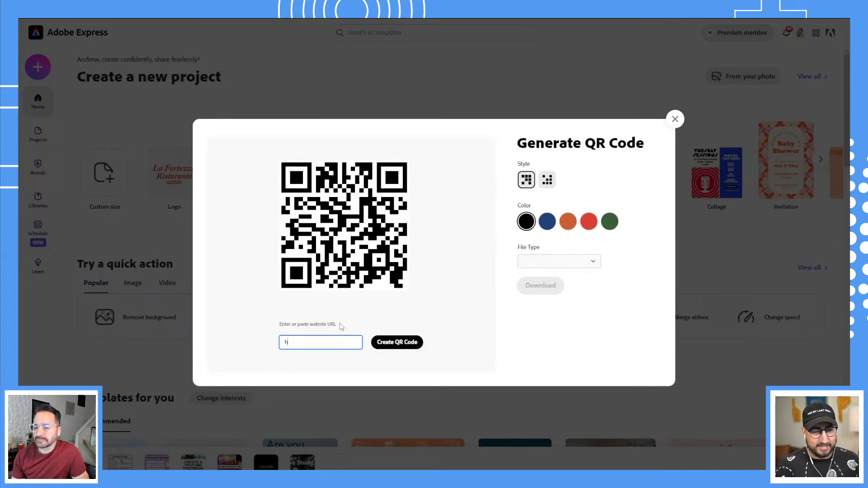
pyautogui.write('ttps://')
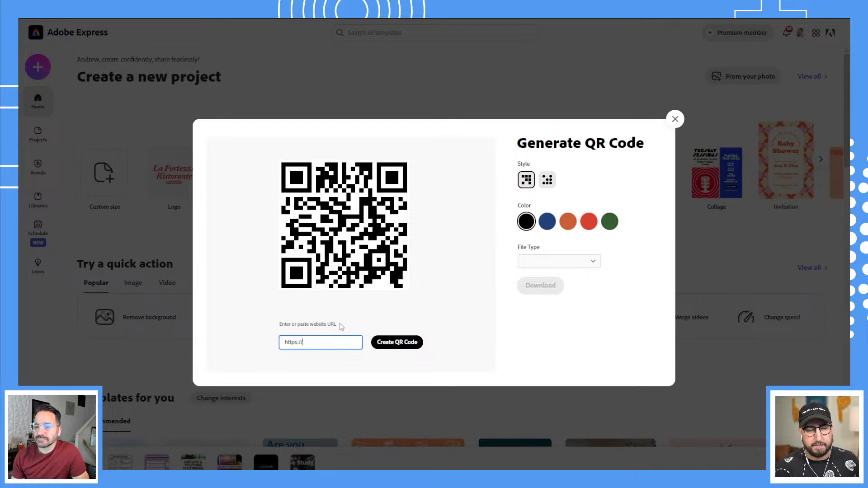
pyautogui.write('www')
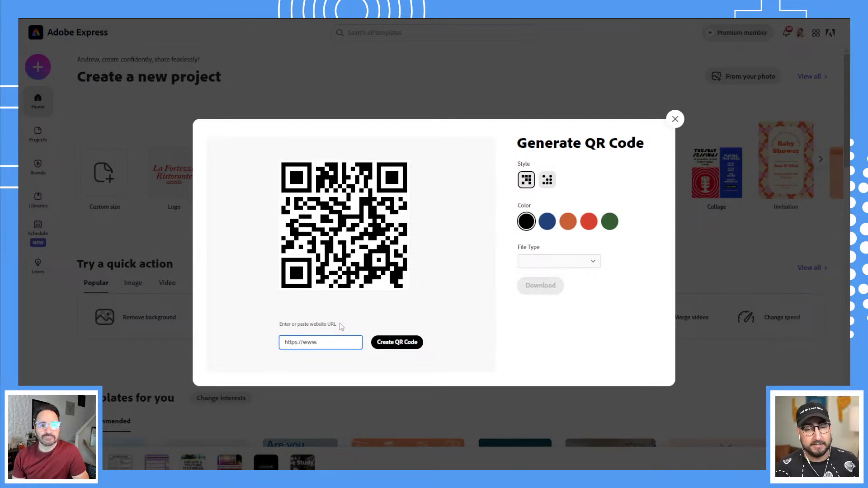
pyautogui.write('.adobe.l')
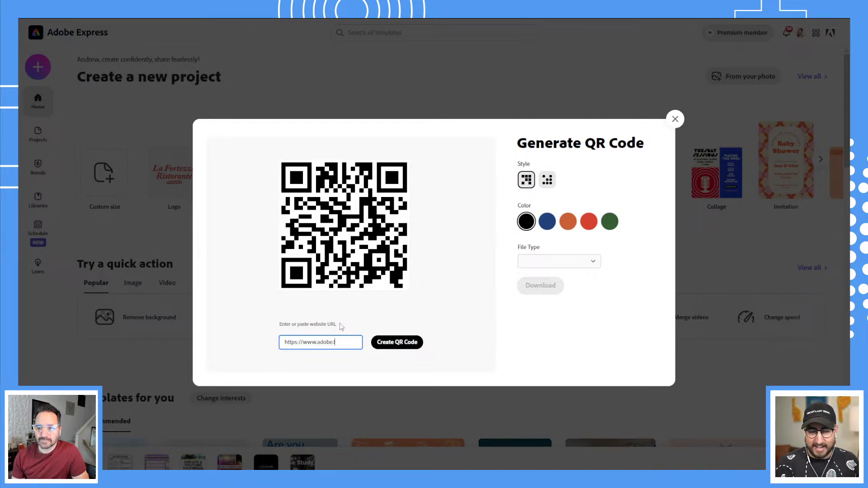
pyautogui.write('y/apteachers')
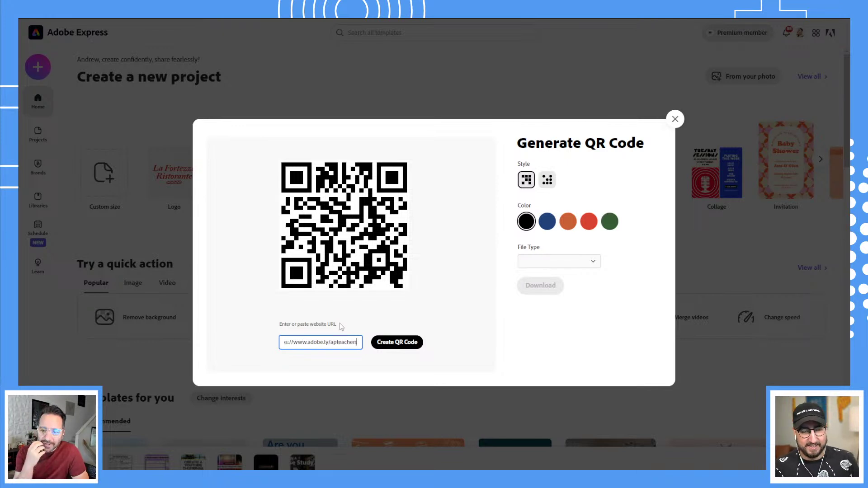
pyautogui.click(394, 342)
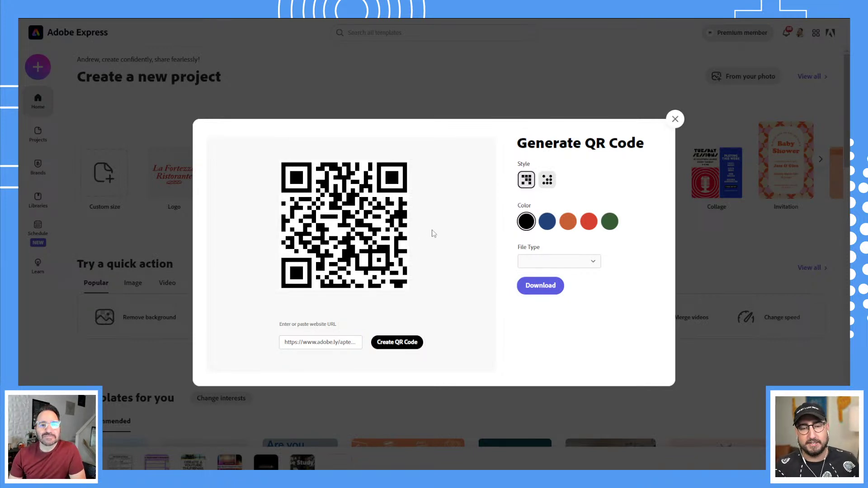
# Give the QR code round dots and green colour, then try square modules.
pyautogui.click(547, 180)
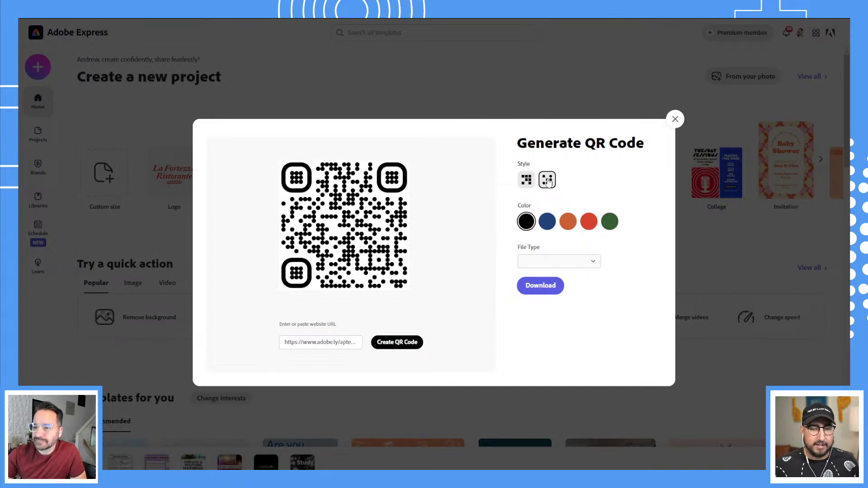
pyautogui.click(548, 223)
pyautogui.click(568, 223)
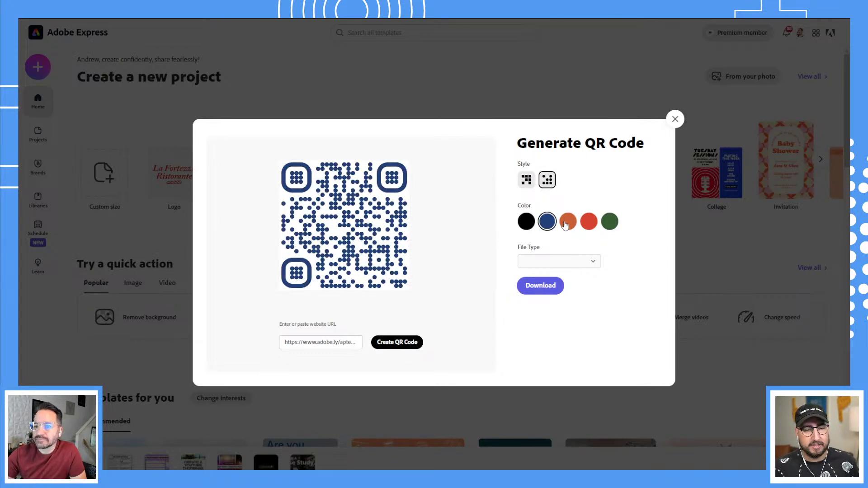
pyautogui.click(589, 223)
pyautogui.click(610, 224)
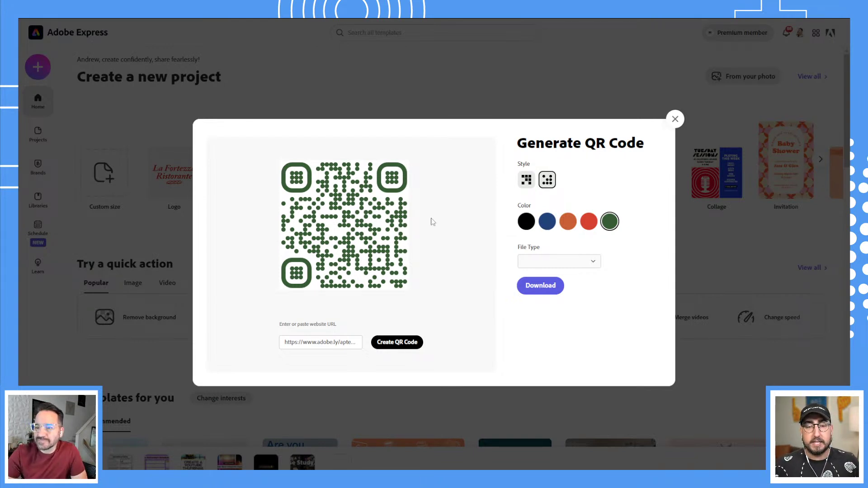
pyautogui.click(530, 182)
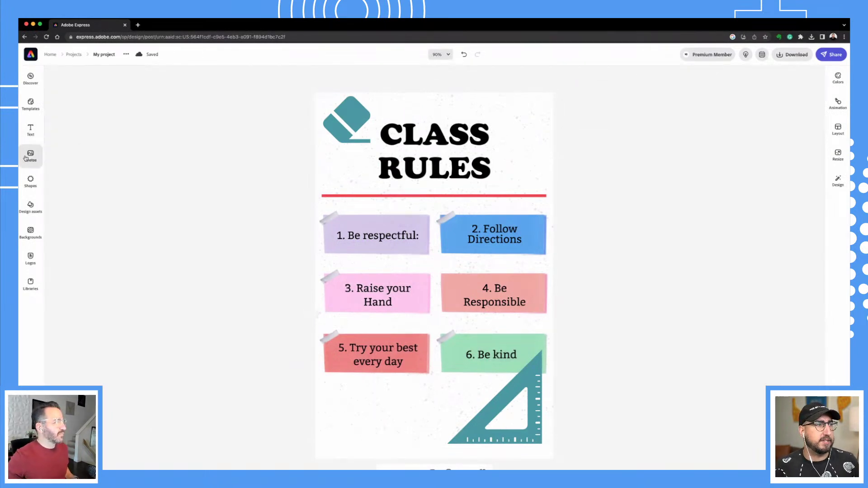
# Place the 'Cutie Patooties Children's Wear' text logo at the poster's bottom left, beneath the rules.
pyautogui.click(31, 136)
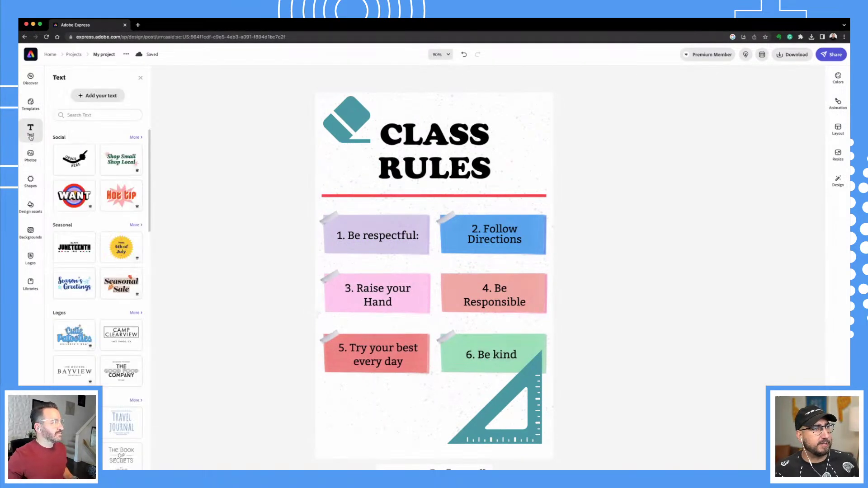
pyautogui.click(30, 136)
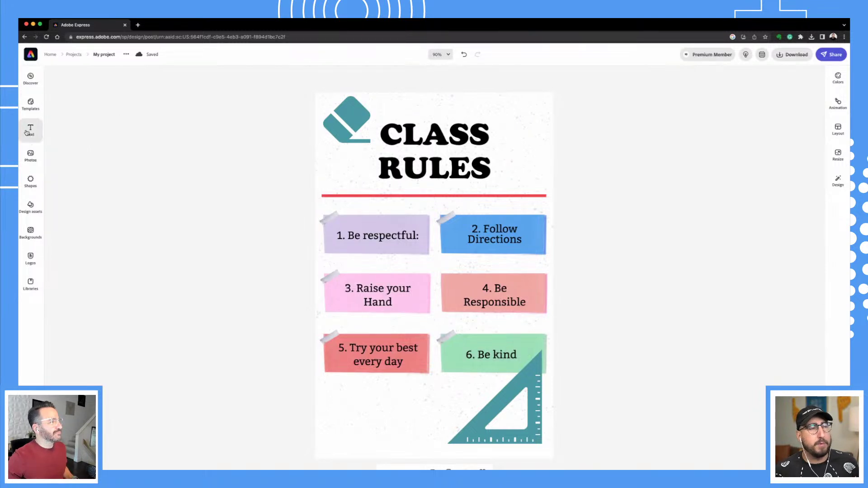
pyautogui.click(27, 132)
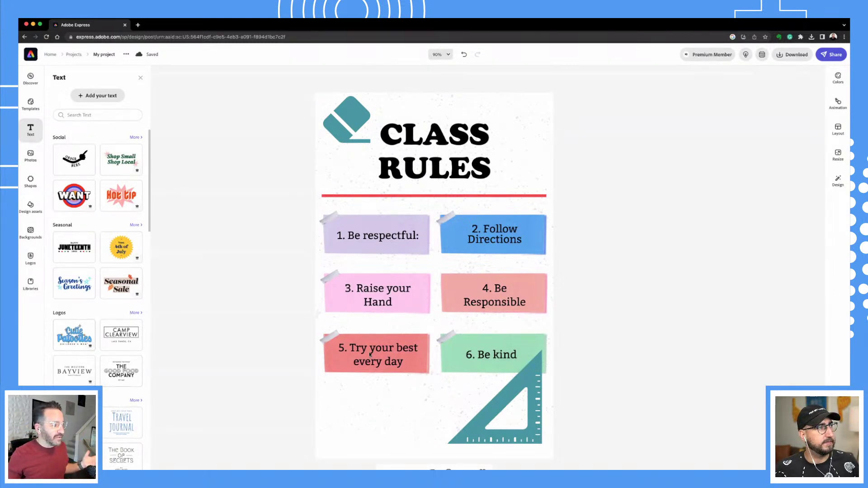
pyautogui.moveTo(370, 355); pyautogui.dragTo(371, 355)
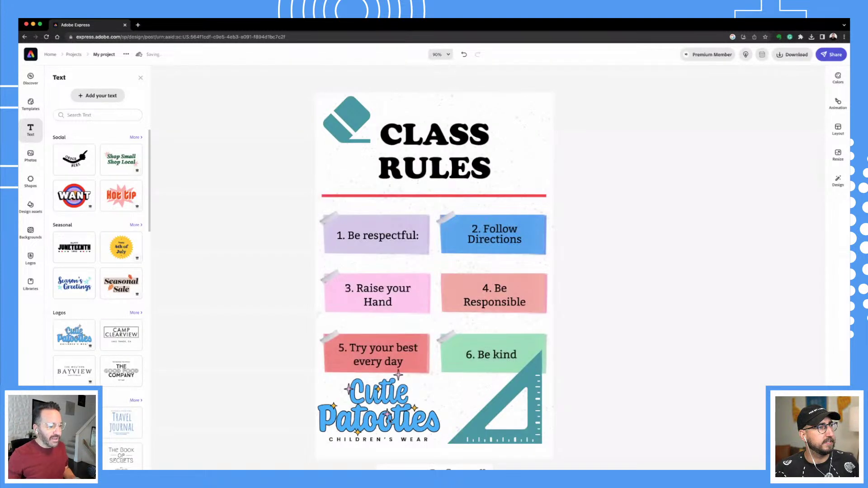
pyautogui.moveTo(390, 420); pyautogui.dragTo(397, 427)
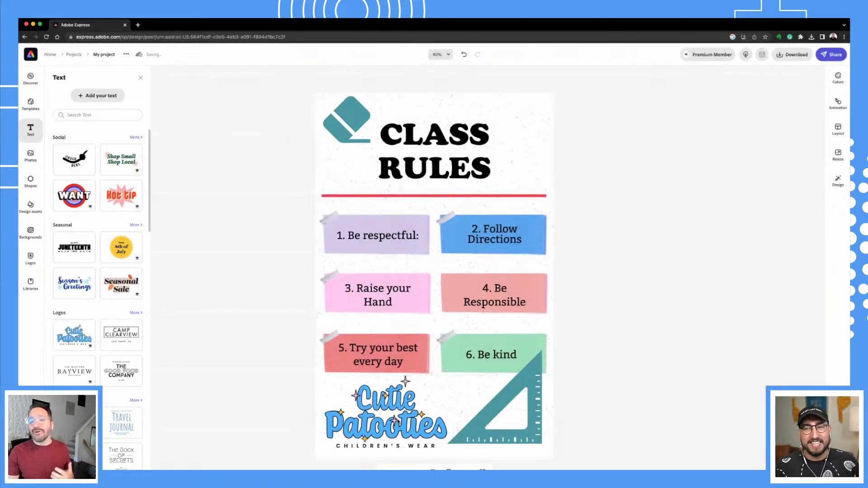
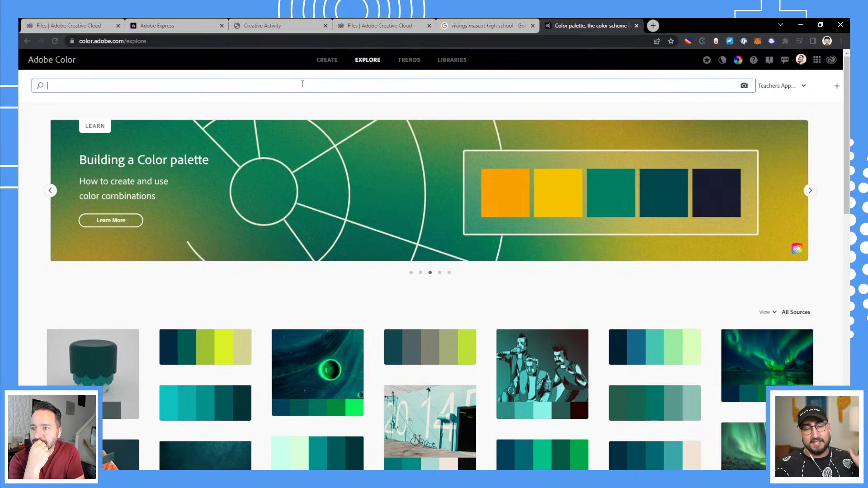
# Search Adobe Color Explore for 'science' palettes and browse the results.
pyautogui.write('fa')
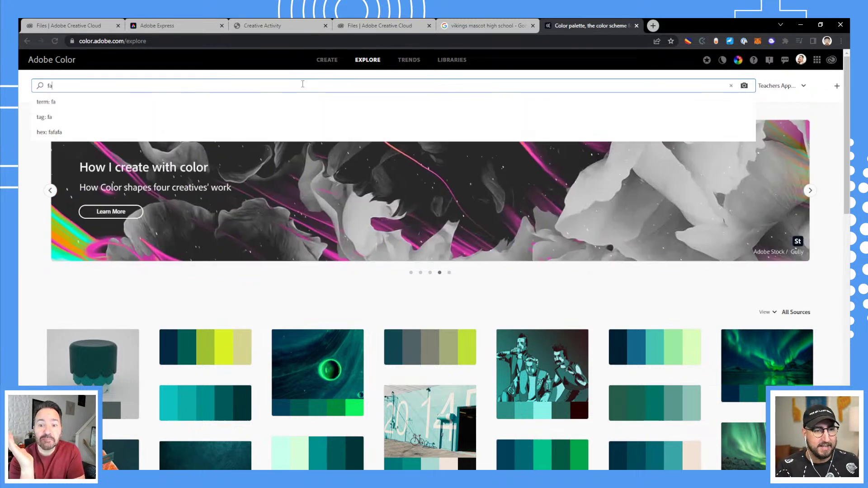
pyautogui.write('l')
pyautogui.press('BackSpace')
pyautogui.press('BackSpace')
pyautogui.press('BackSpace')
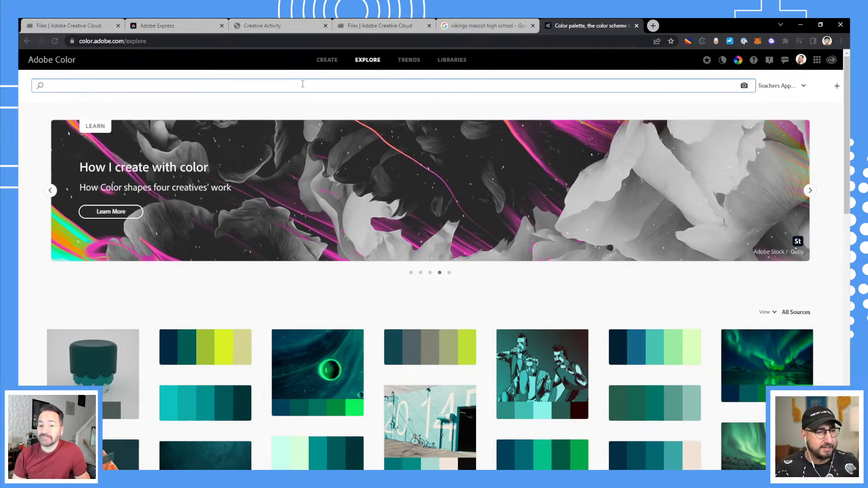
pyautogui.write('science')
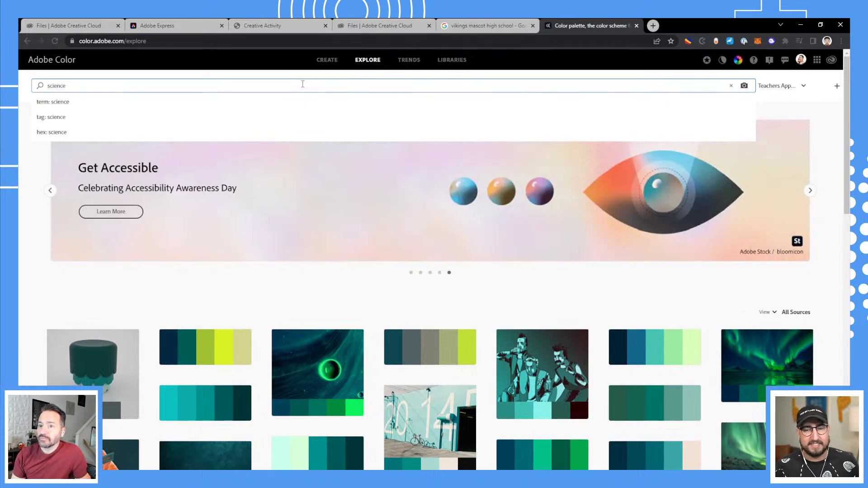
pyautogui.press('Return')
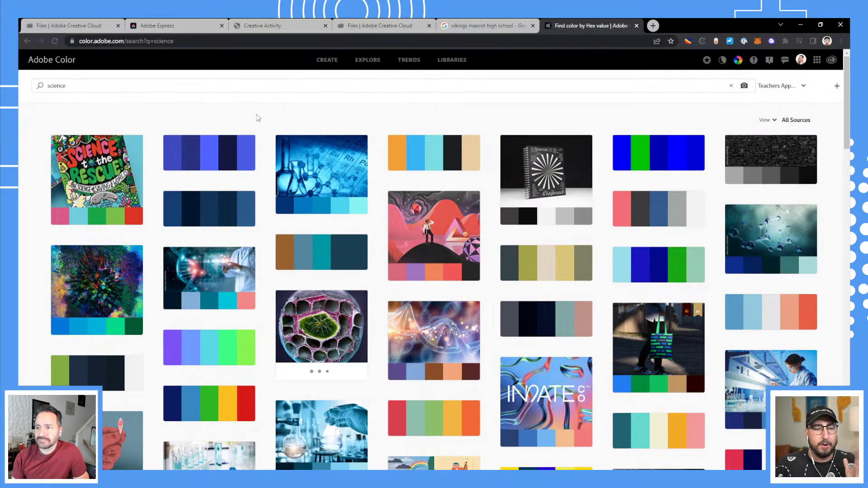
pyautogui.scroll(-3, 258, 118)
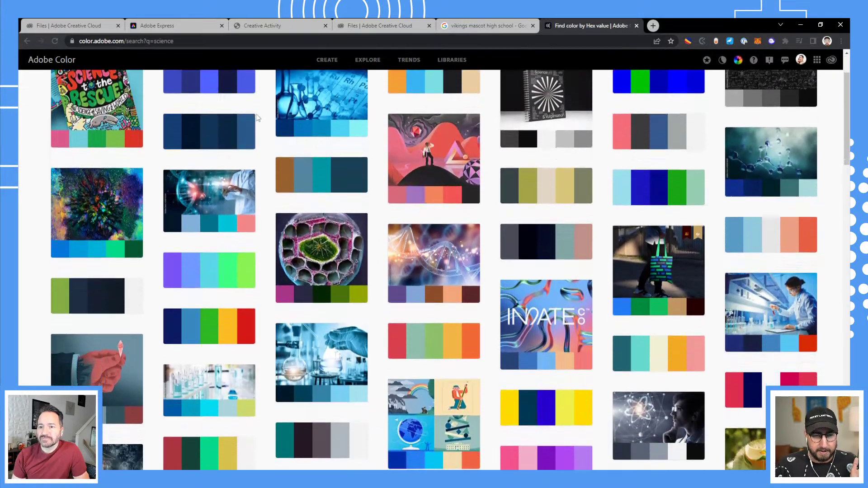
pyautogui.scroll(-2, 258, 118)
pyautogui.moveTo(276, 156)
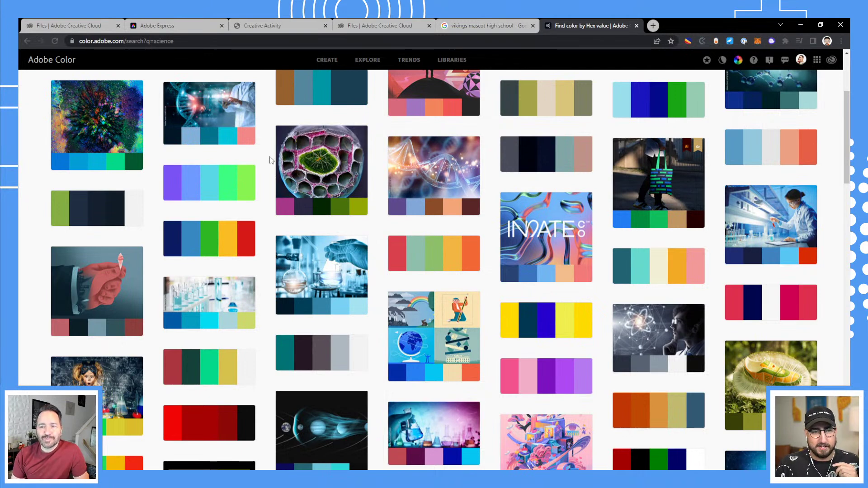
pyautogui.moveTo(283, 213)
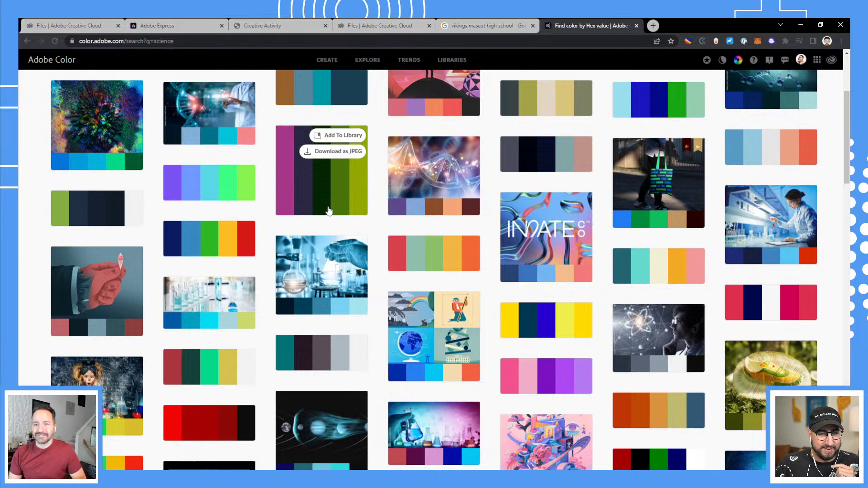
pyautogui.scroll(-3, 414, 221)
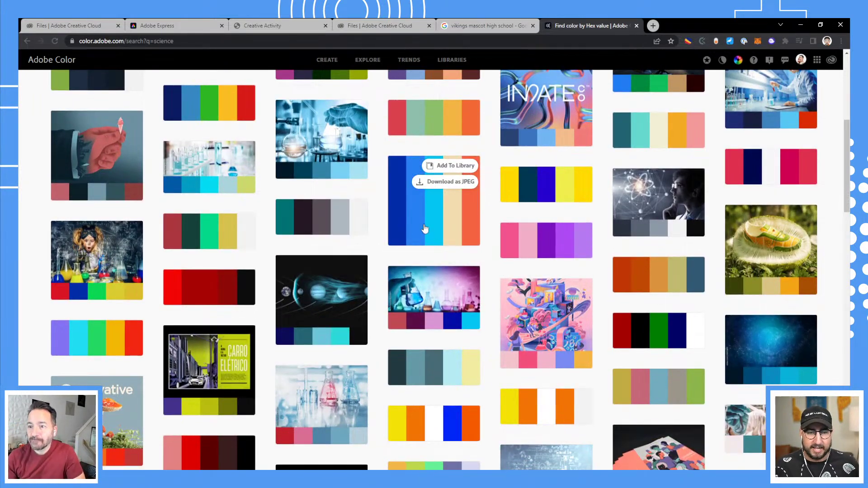
pyautogui.scroll(-5, 388, 217)
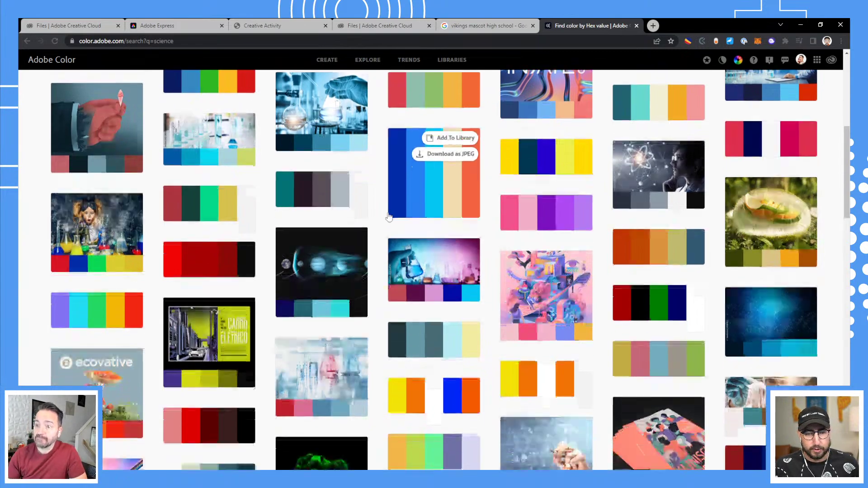
pyautogui.scroll(-2, 379, 222)
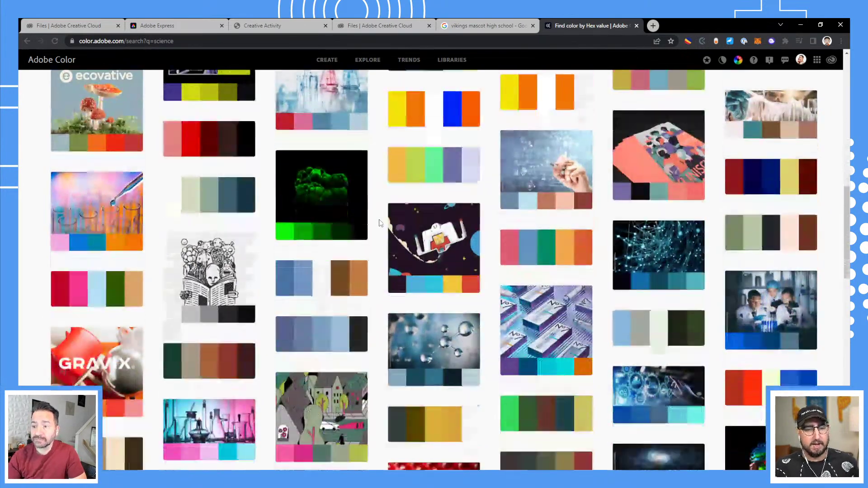
pyautogui.scroll(7, 236, 180)
pyautogui.scroll(7, 236, 180)
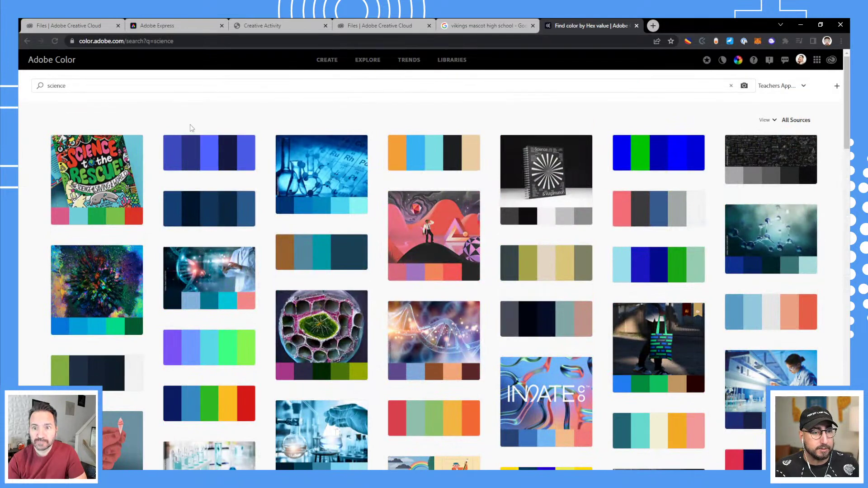
# Search palettes for 'classroom' and open the first theme's colour details.
pyautogui.tripleClick(132, 86)
pyautogui.write('classroom')
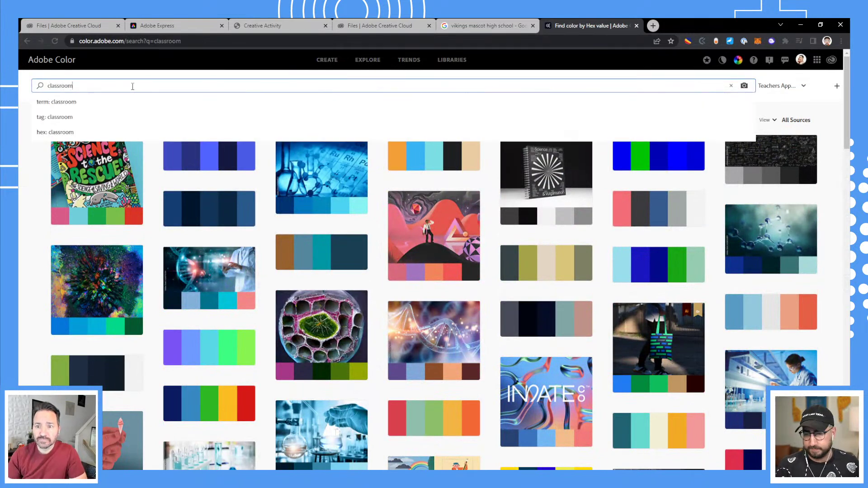
pyautogui.press('Return')
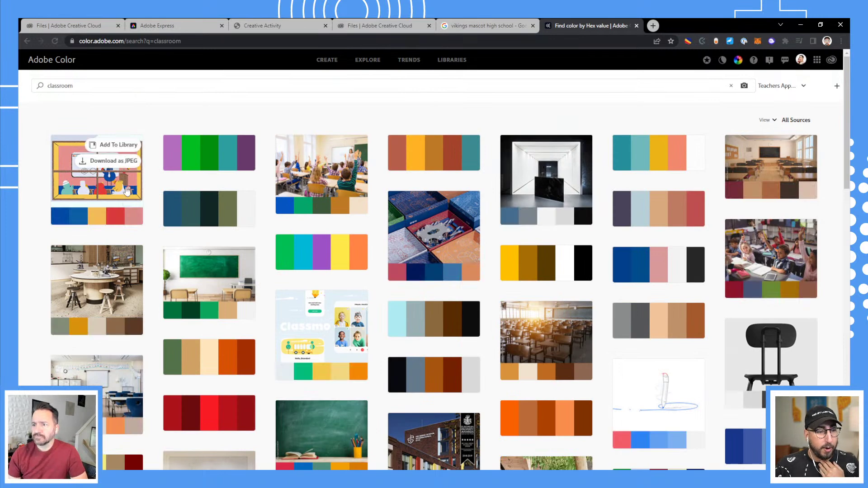
pyautogui.click(121, 187)
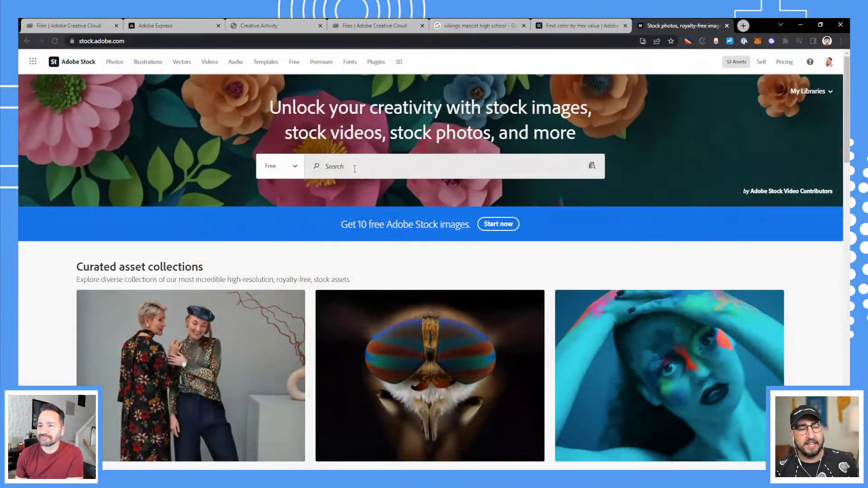
# Go to Adobe Stock's free collection page and search it for 'classroom'.
pyautogui.click(102, 41)
pyautogui.click(218, 40)
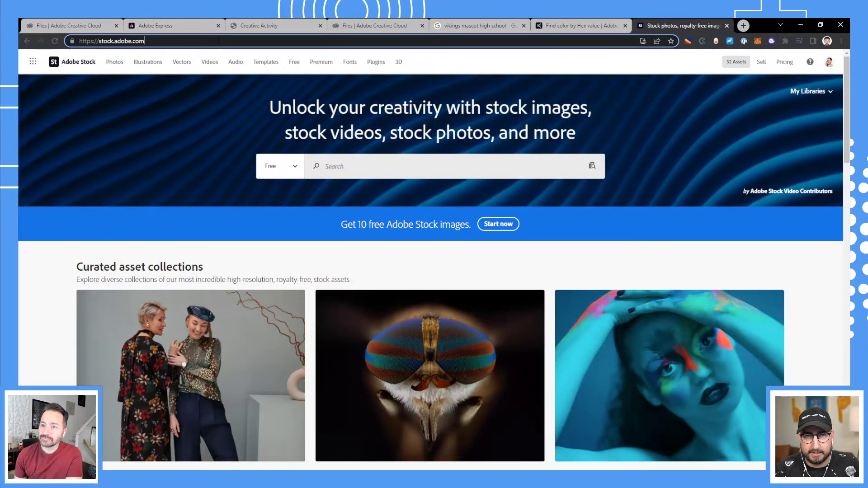
pyautogui.write('/')
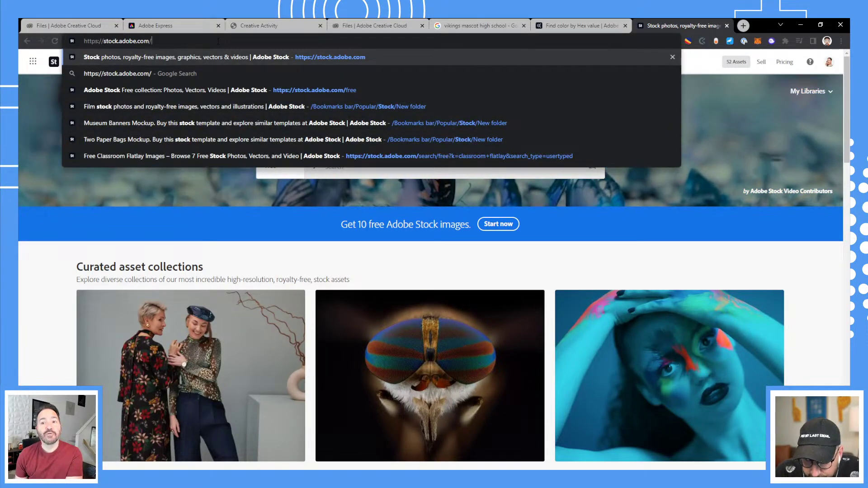
pyautogui.write('free')
pyautogui.press('Return')
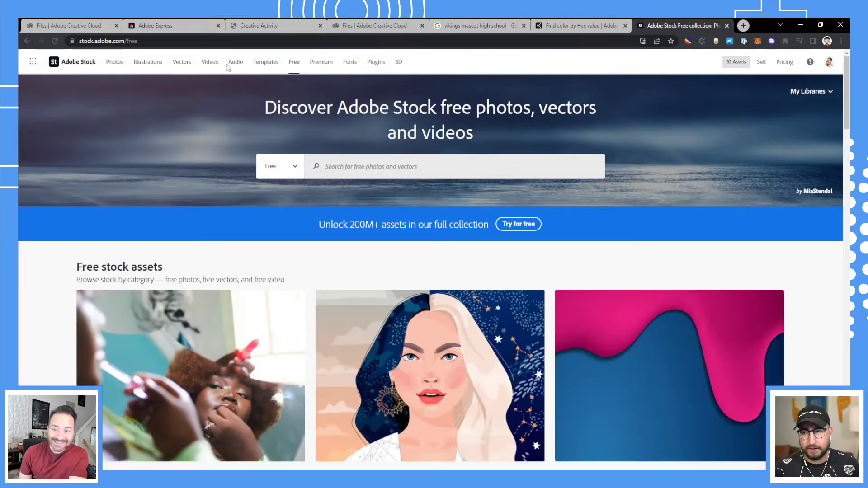
pyautogui.click(349, 166)
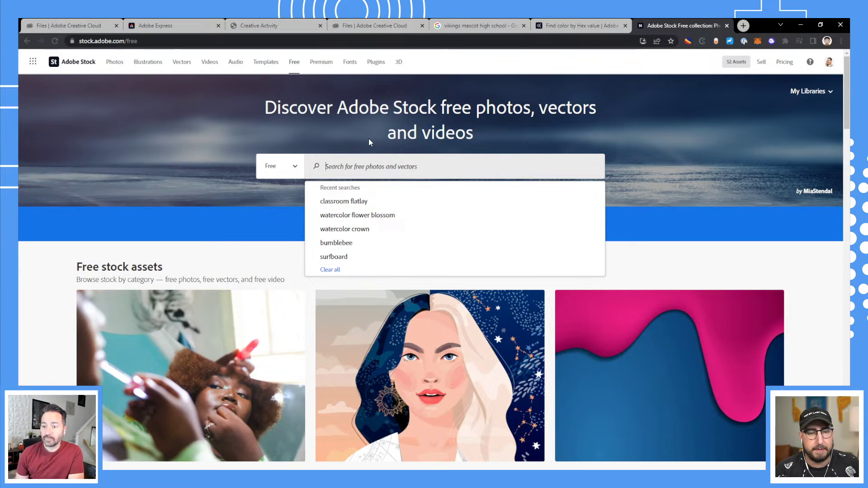
pyautogui.write('classroom')
pyautogui.press('Return')
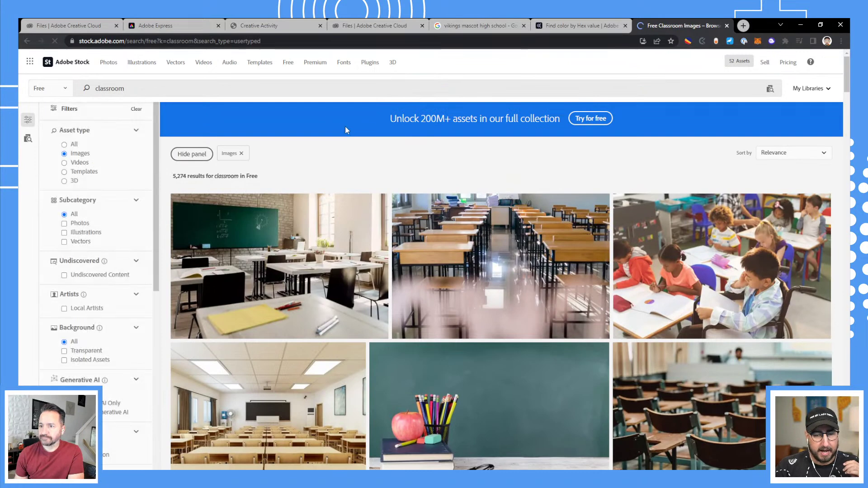
# Search 'back to school', limit to Illustrations, and license the floating notebook illustration for free.
pyautogui.doubleClick(125, 89)
pyautogui.write('back to school')
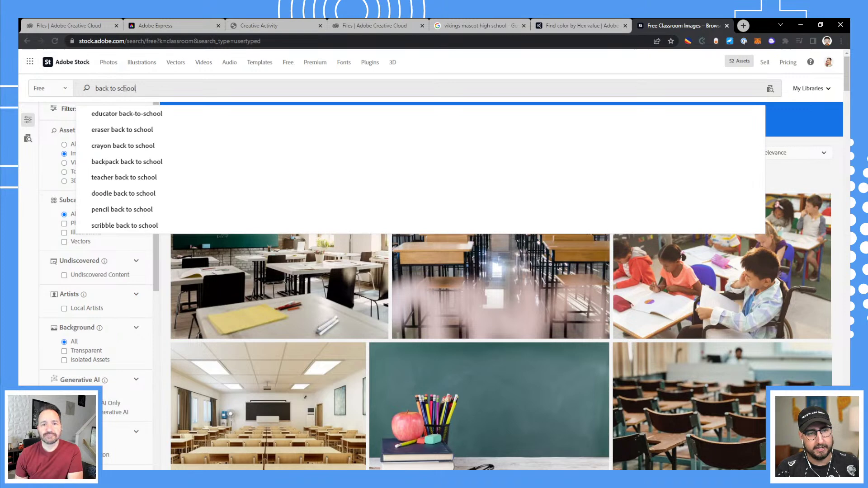
pyautogui.press('Return')
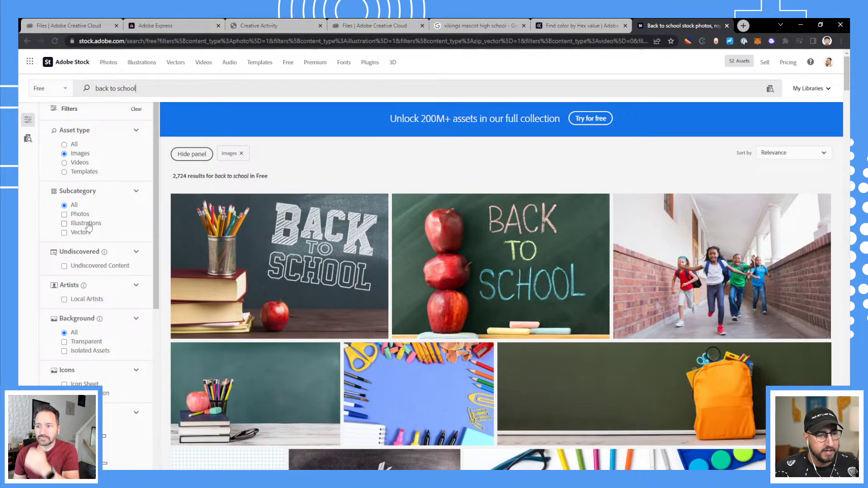
pyautogui.click(85, 224)
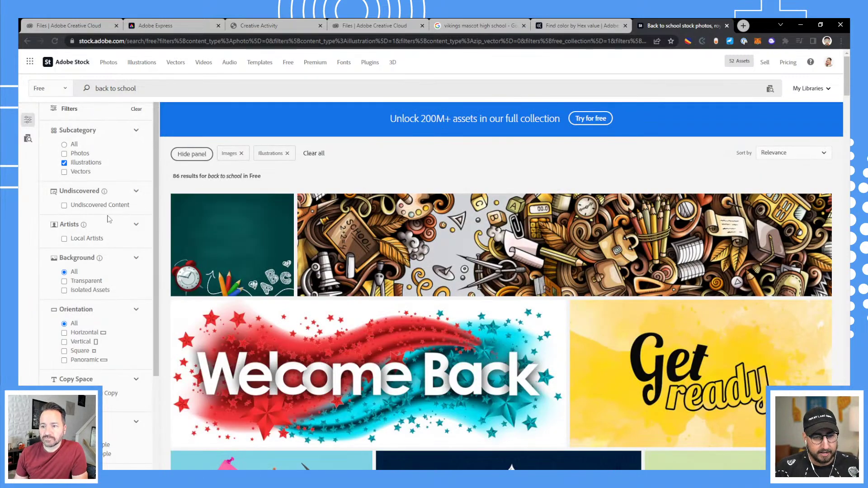
pyautogui.scroll(-6, 278, 261)
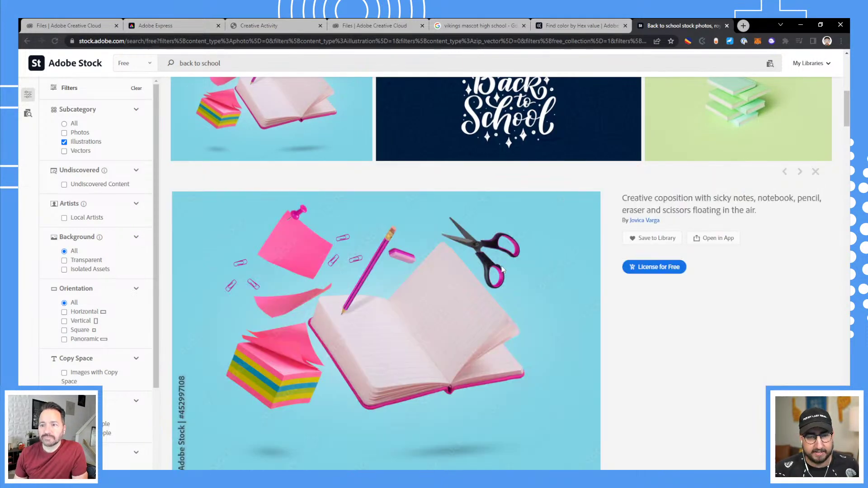
pyautogui.click(660, 271)
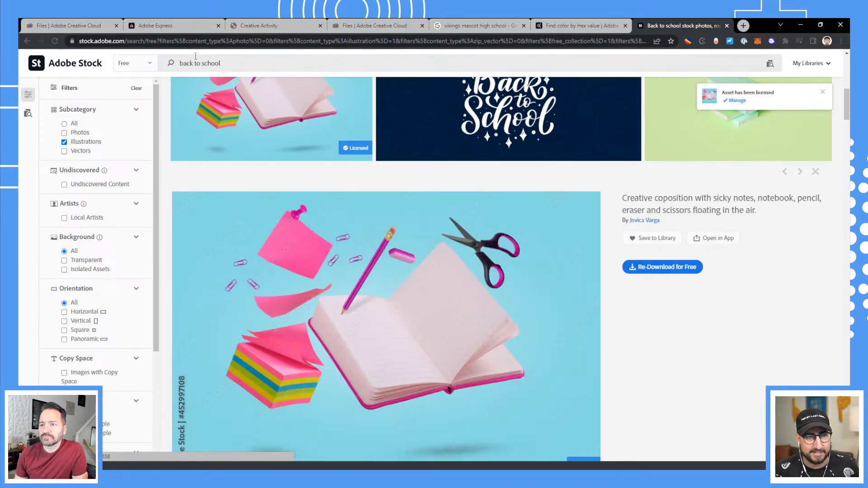
pyautogui.click(142, 27)
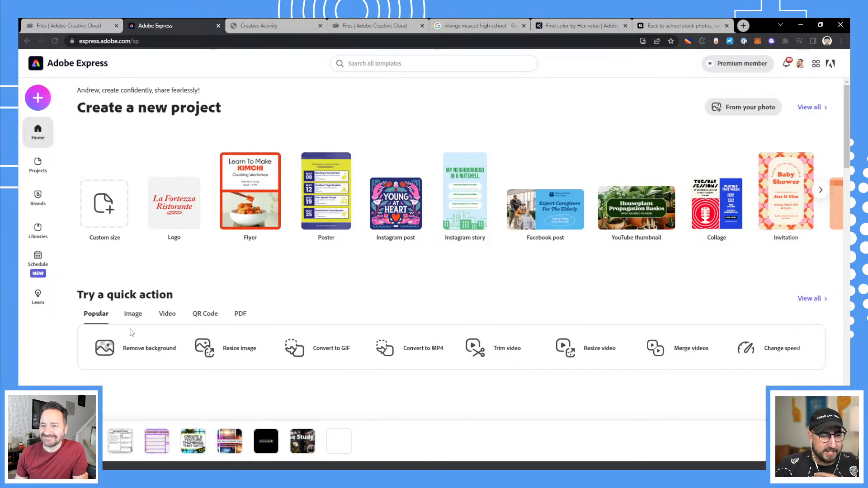
# Start Remove background and drag the downloaded AdobeStock image from the Downloads folder onto it.
pyautogui.click(129, 348)
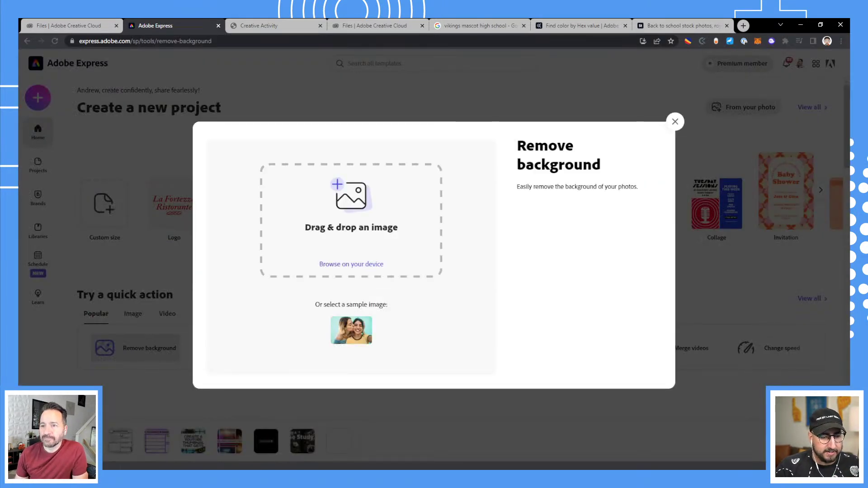
pyautogui.rightClick(125, 466)
pyautogui.click(130, 443)
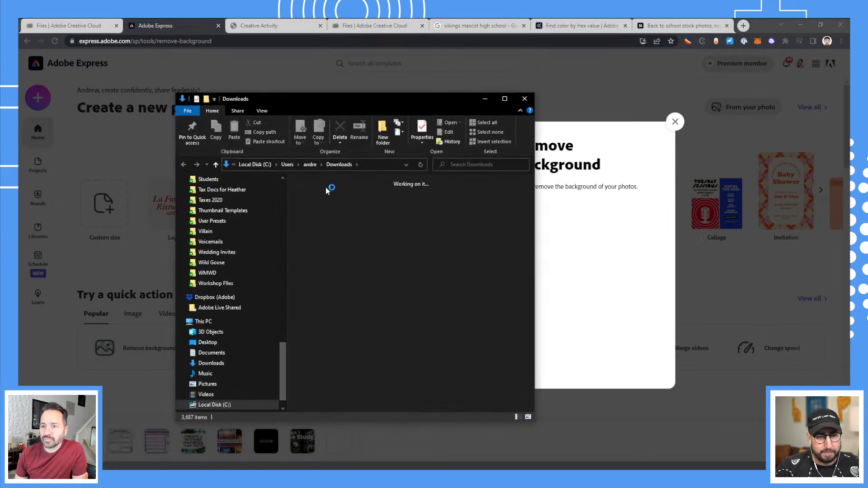
pyautogui.moveTo(310, 208); pyautogui.dragTo(561, 243)
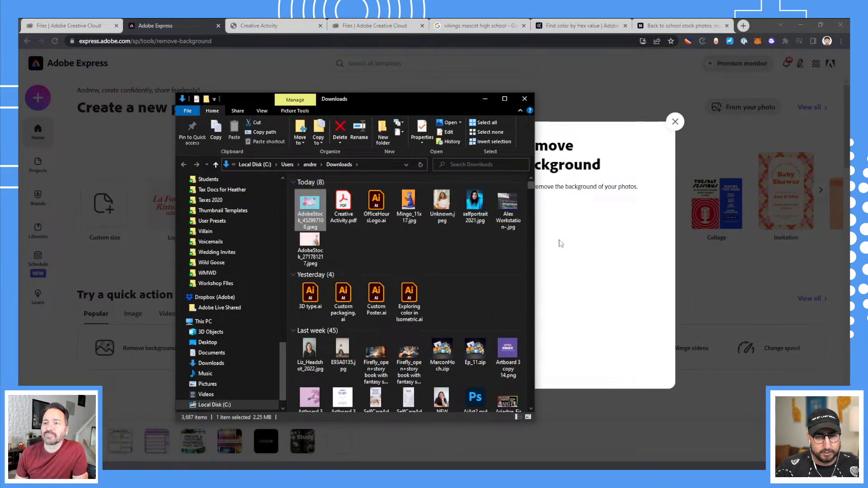
pyautogui.click(573, 233)
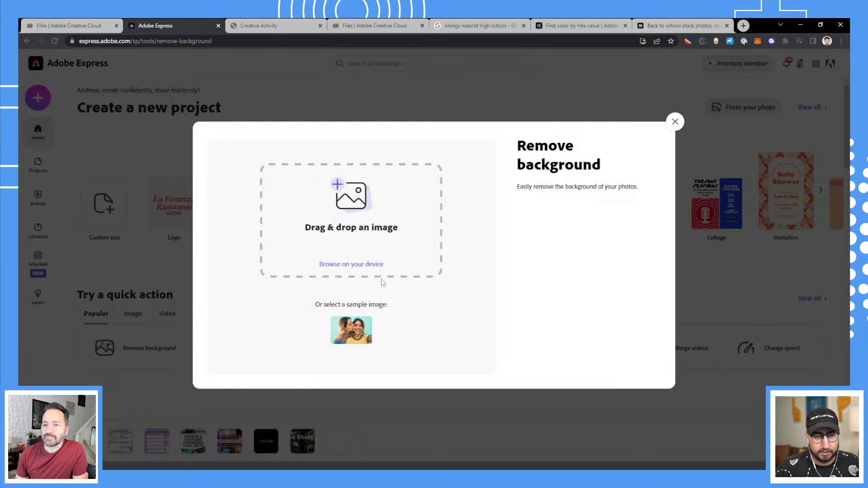
pyautogui.hotkey('alt', 'Tab')
pyautogui.moveTo(372, 97); pyautogui.dragTo(602, 96)
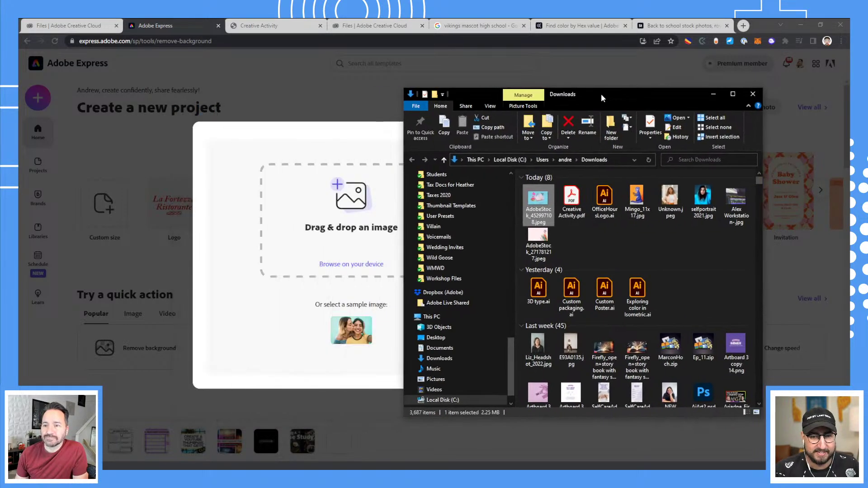
pyautogui.moveTo(537, 202); pyautogui.dragTo(370, 234)
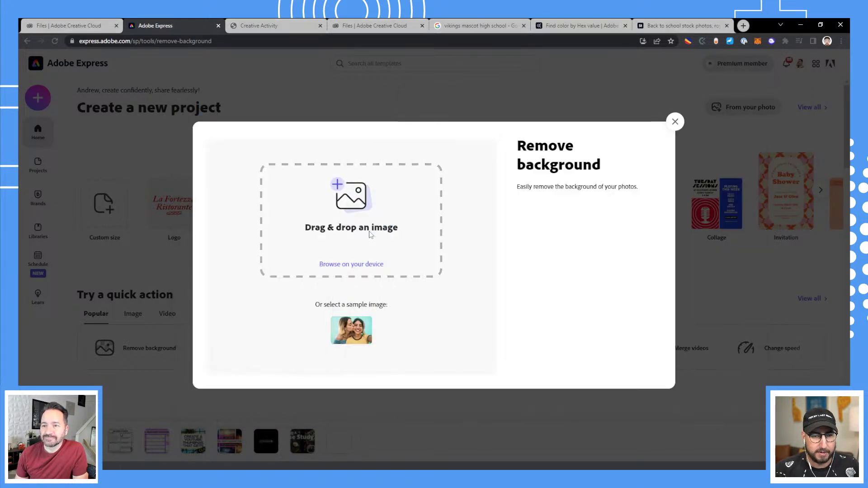
# Browse the device's Downloads folder and upload the AdobeStock JPEG to Remove background.
pyautogui.click(352, 267)
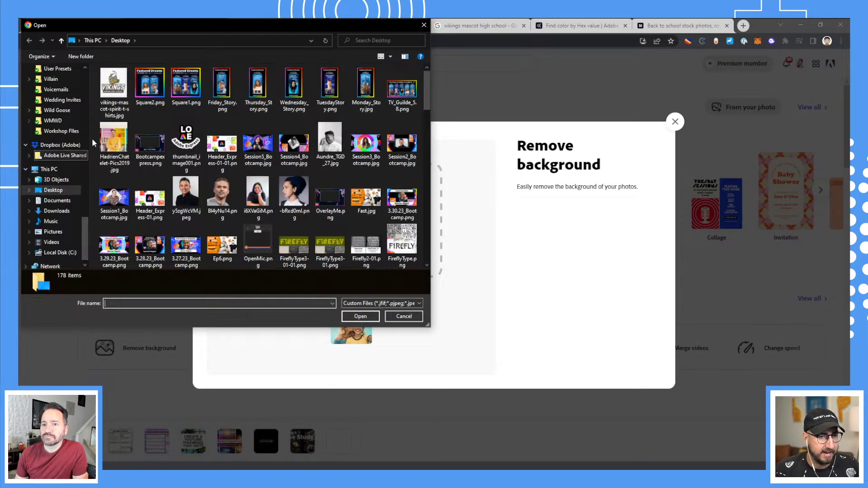
pyautogui.click(57, 204)
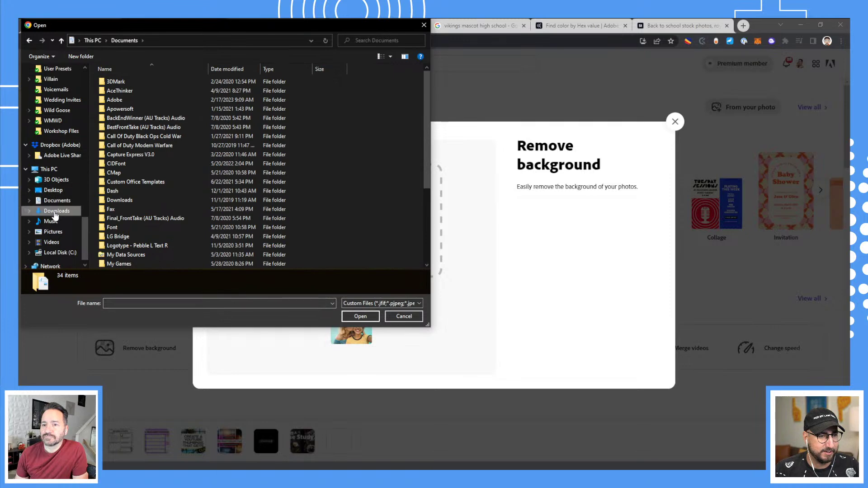
pyautogui.click(56, 210)
pyautogui.click(116, 96)
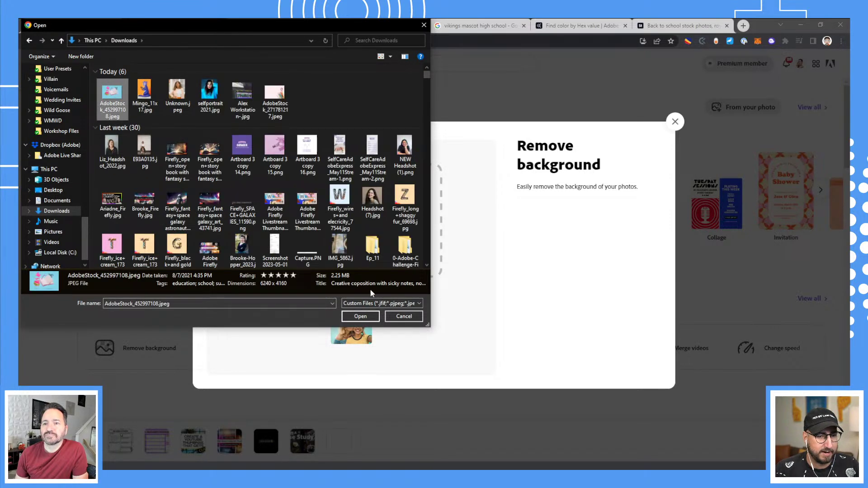
pyautogui.click(360, 316)
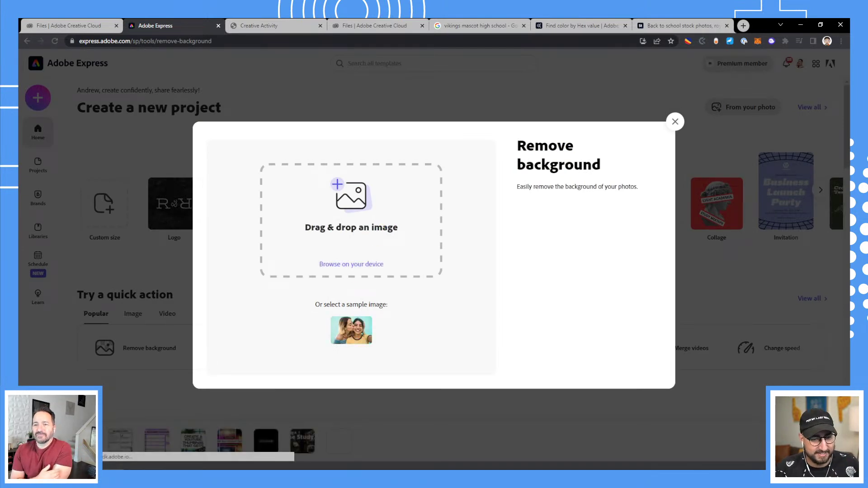
# Drop the stock image from recent downloads into Remove background again.
pyautogui.click(116, 438)
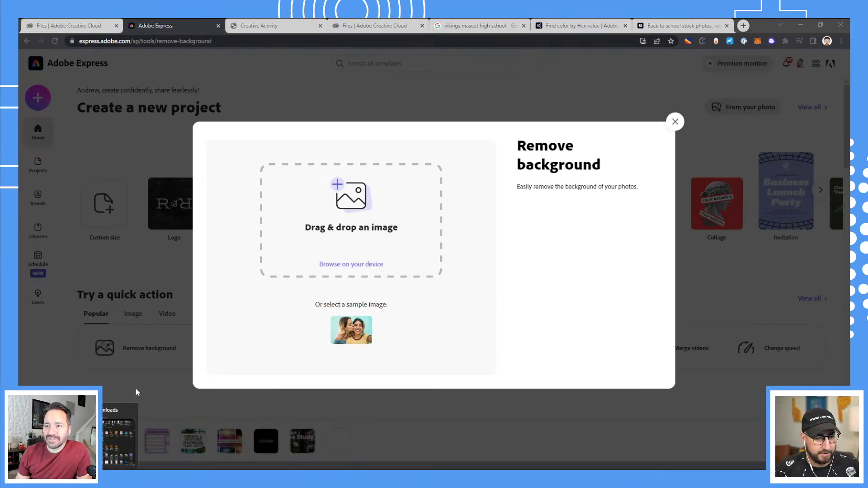
pyautogui.click(116, 437)
pyautogui.moveTo(527, 192); pyautogui.dragTo(381, 225)
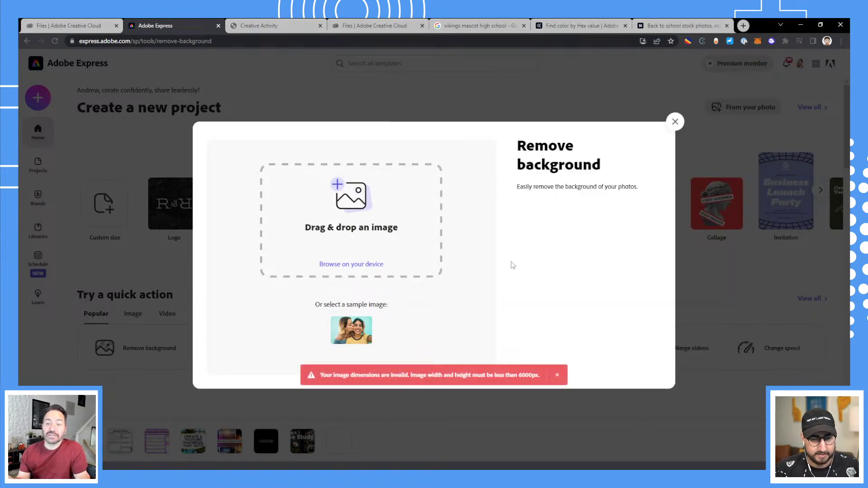